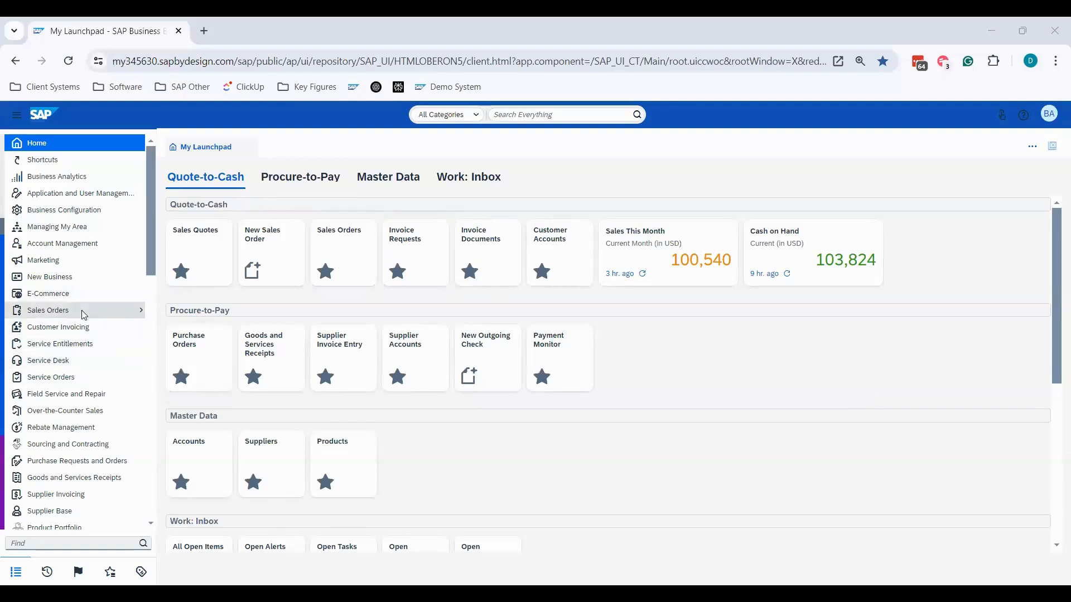
- Open the Sales Orders list from the Sales Orders work center, and the Invoice Requests list from Customer Invoicing
mouse_move(82, 314)
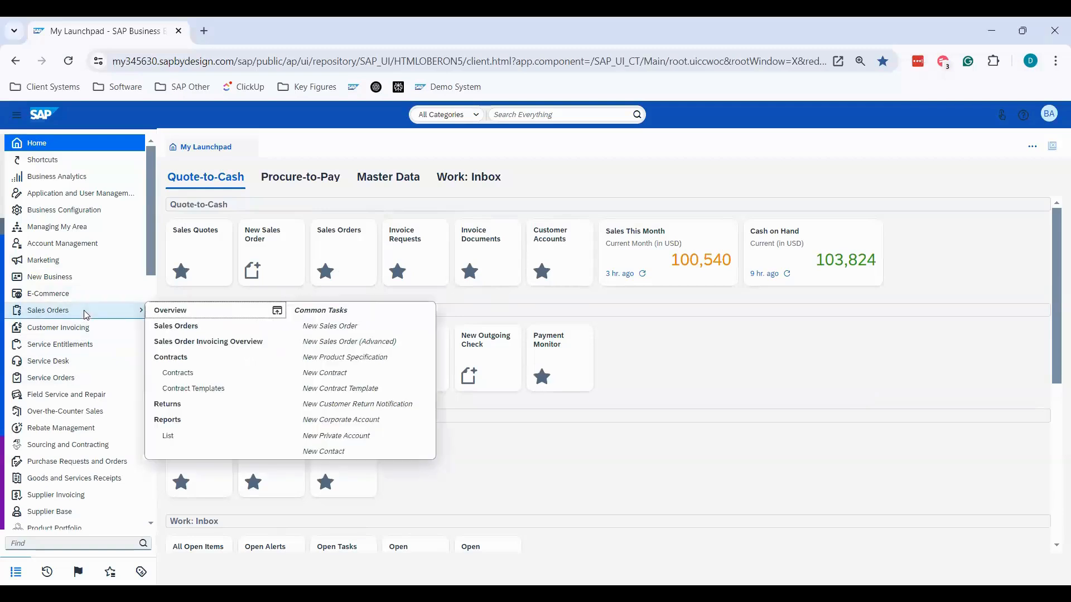
left_click(166, 328)
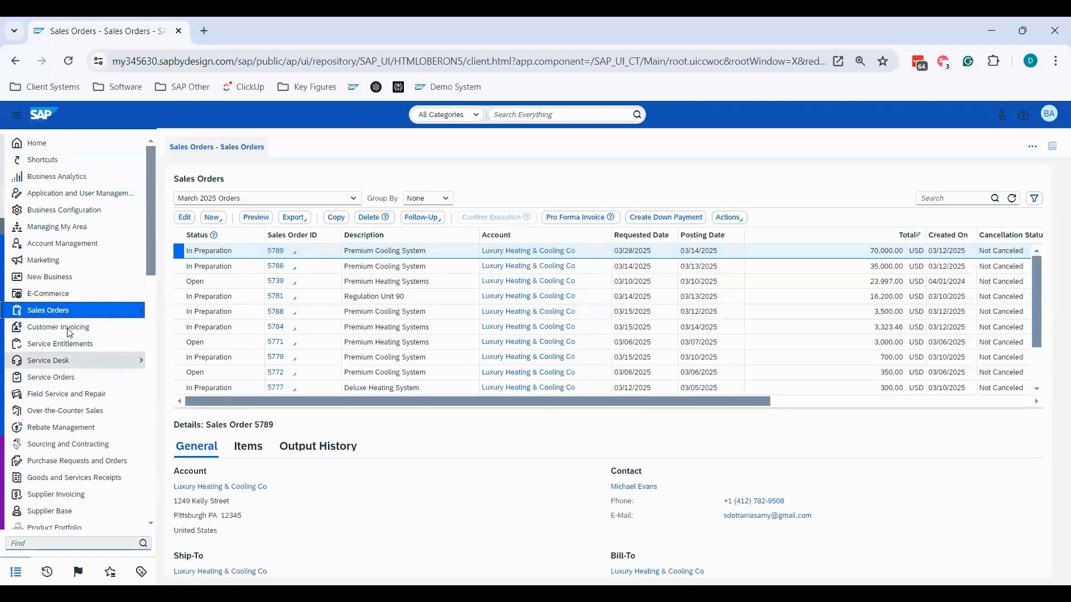
mouse_move(69, 333)
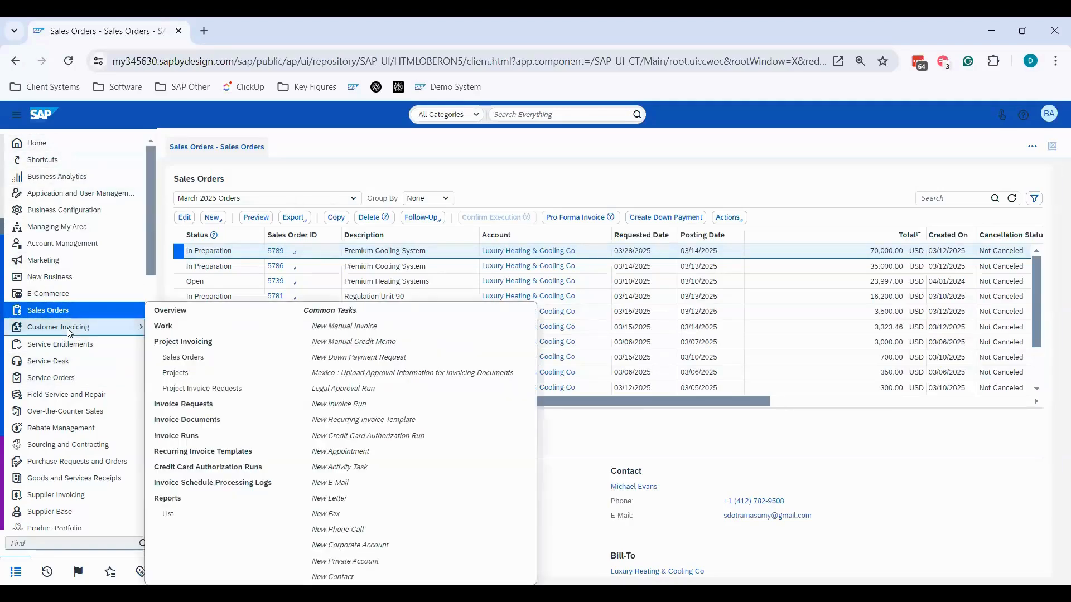
left_click(173, 406)
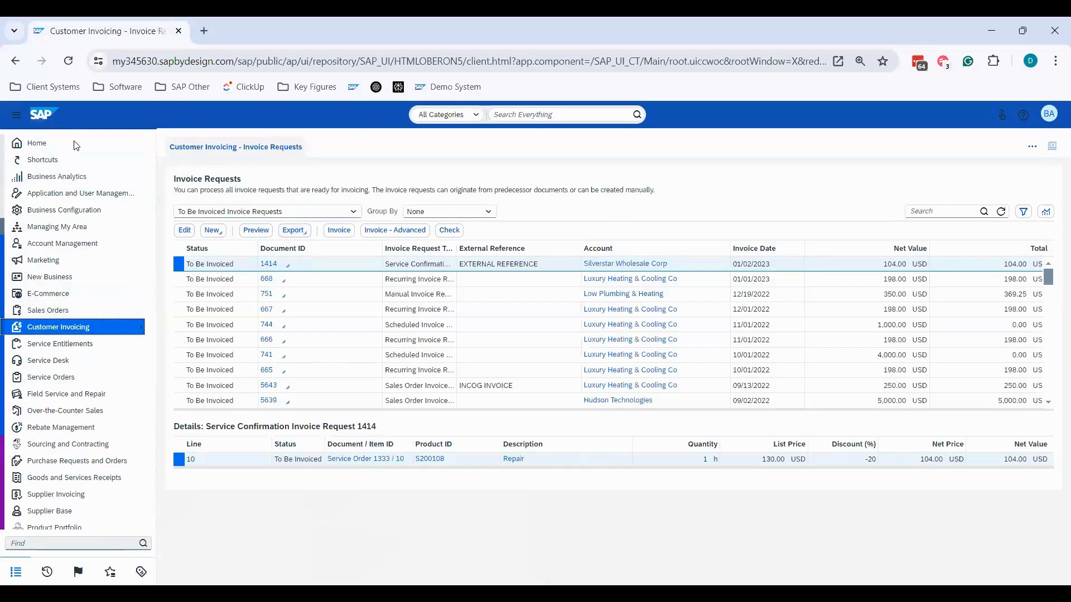
- Return to the launchpad, open its Sales Orders and Invoice Requests shortcuts, and close both views again
mouse_move(77, 143)
left_click(163, 146)
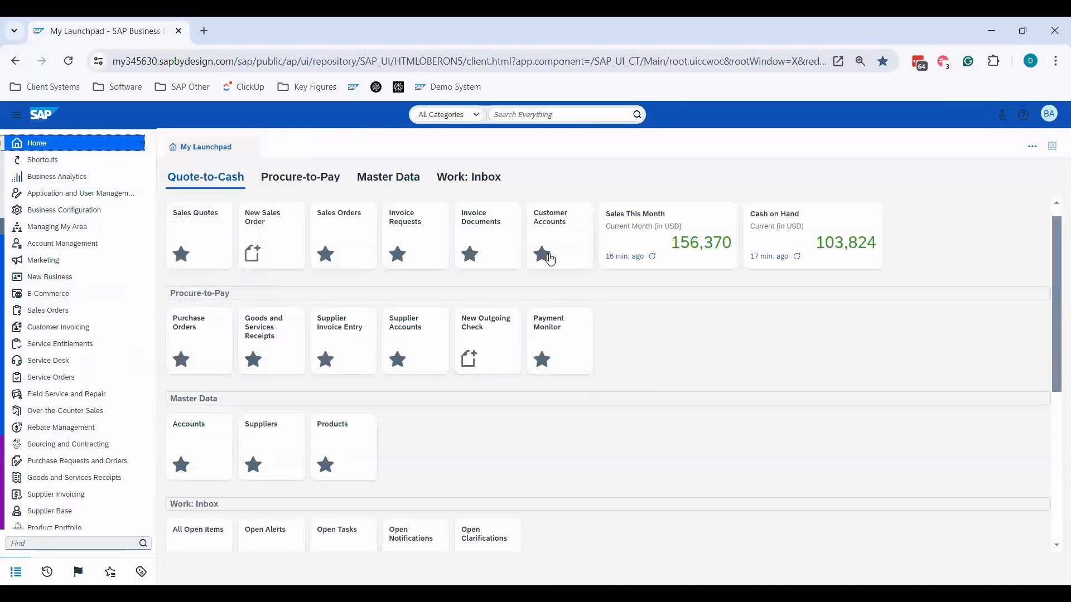
left_click(353, 225)
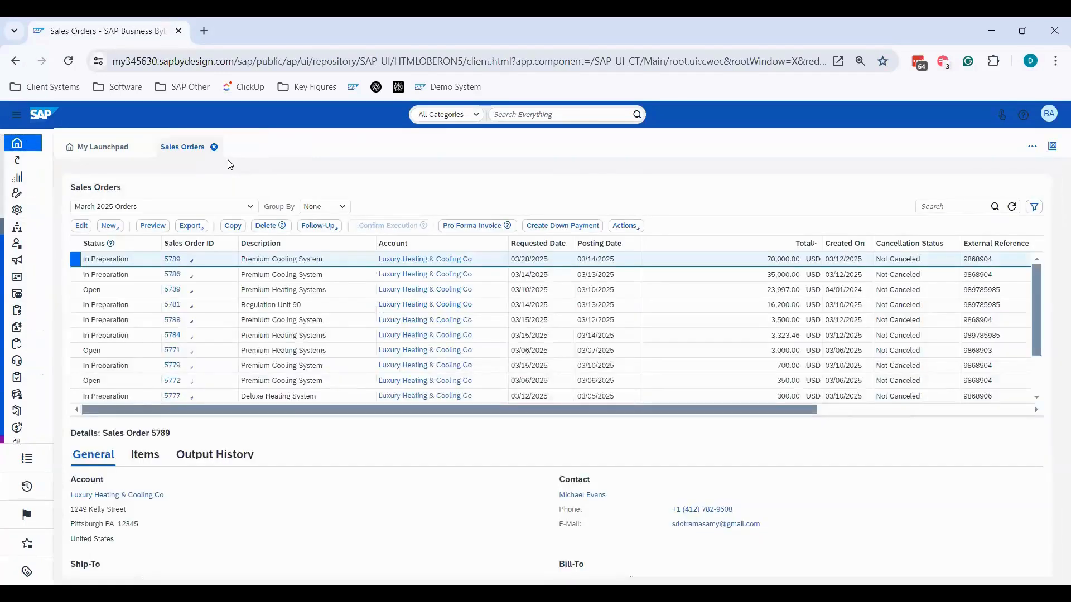
left_click(116, 145)
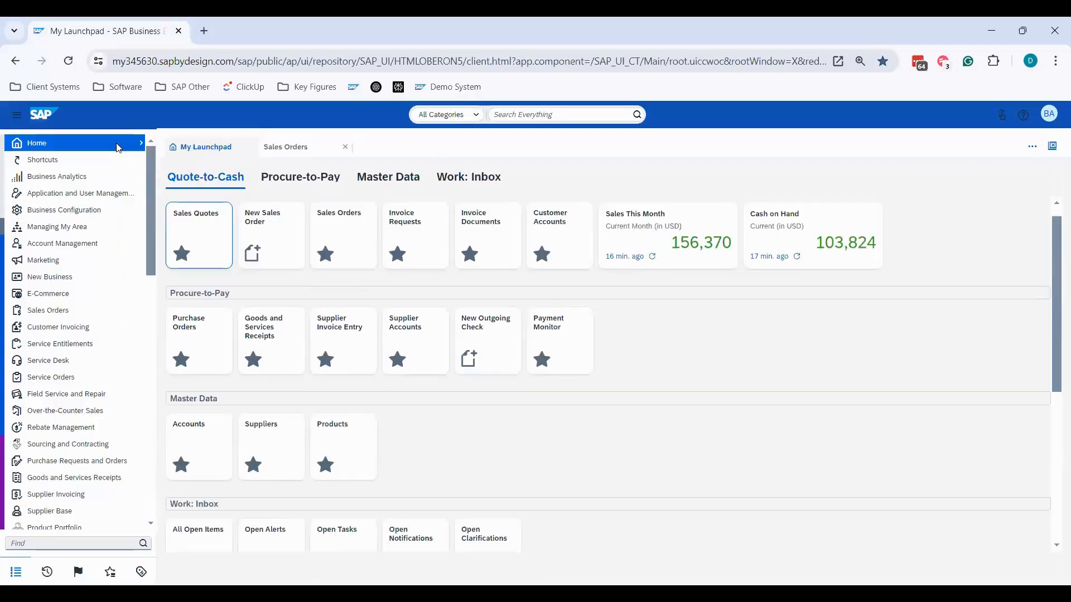
left_click(416, 232)
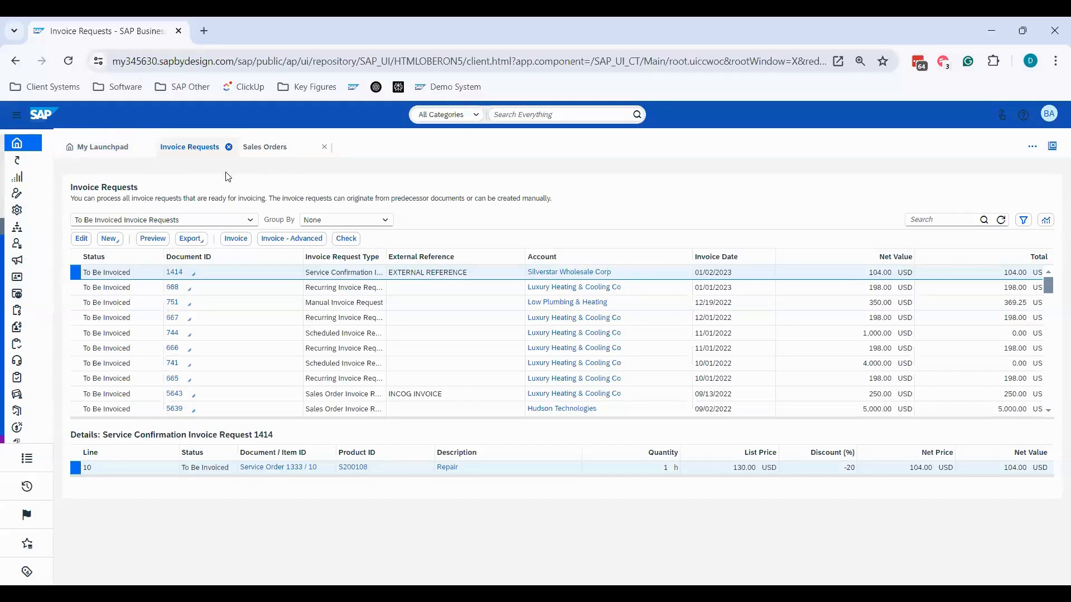
left_click(229, 147)
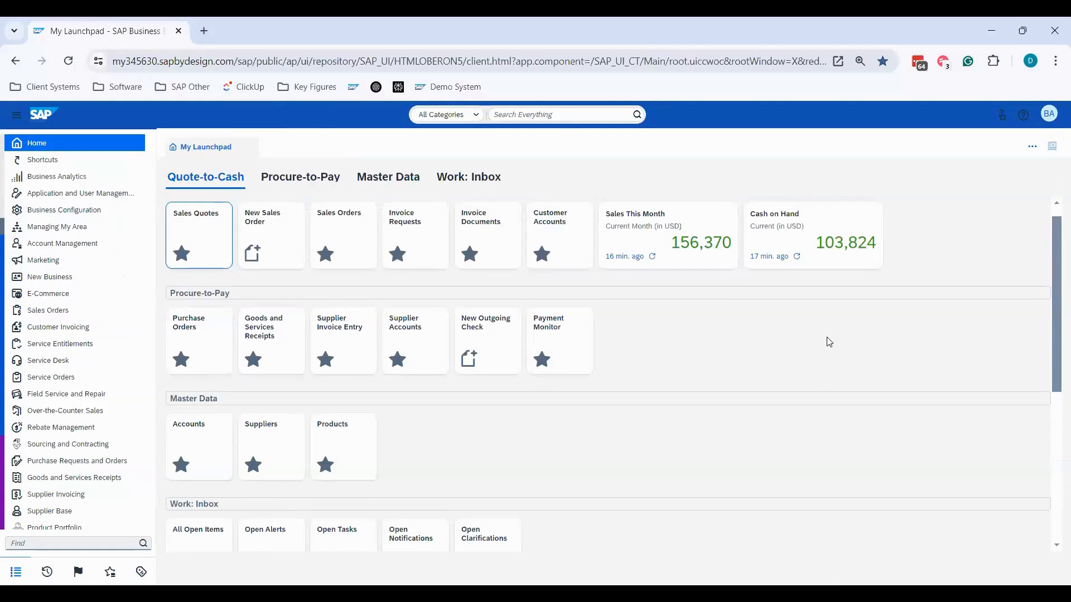
scroll(830, 342, "up", 1)
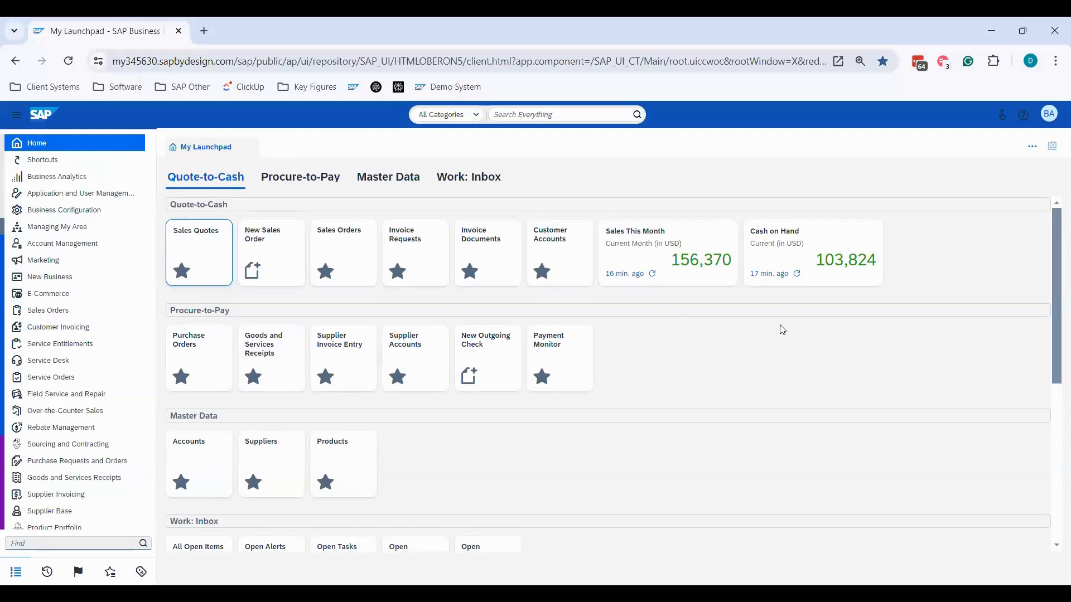
mouse_move(77, 310)
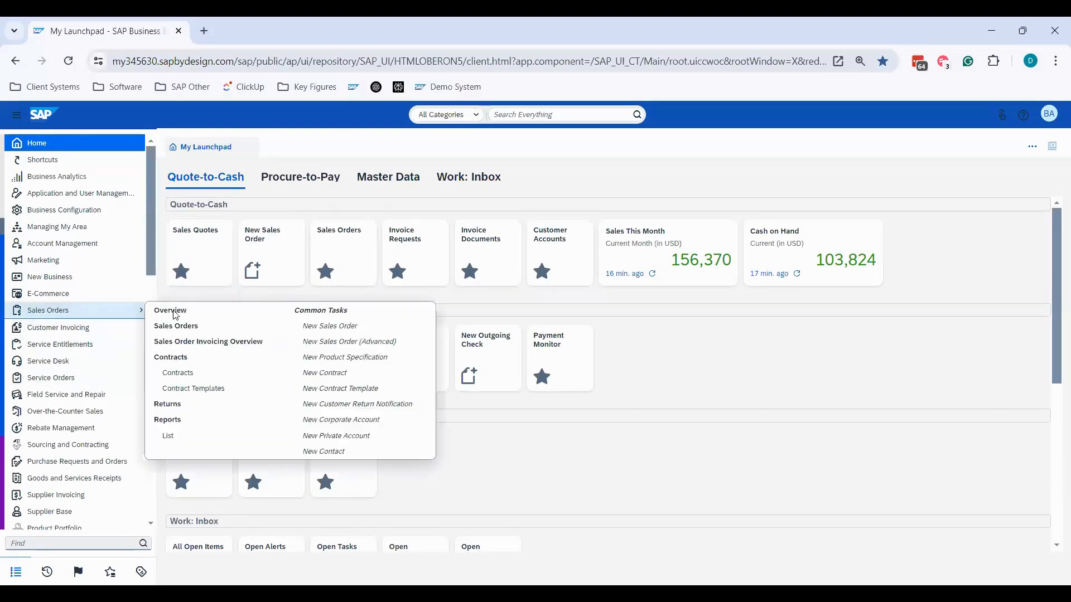
left_click(682, 373)
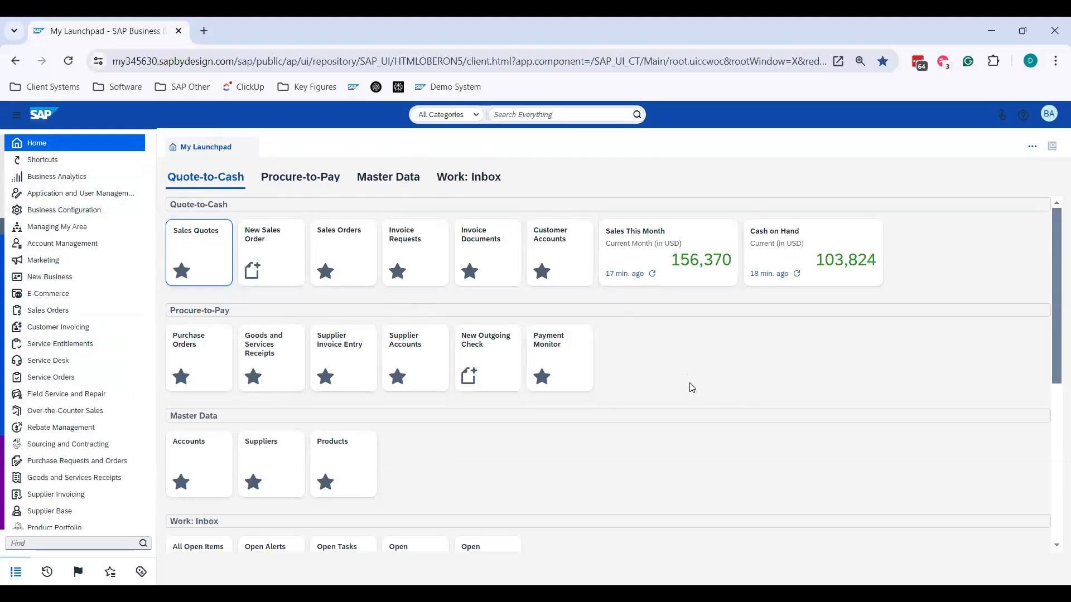
- Open Invoice Documents, Invoice Requests, Sales Orders and Sales Quotes from the launchpad as parallel views, and execute the All Quotes query
left_click(488, 252)
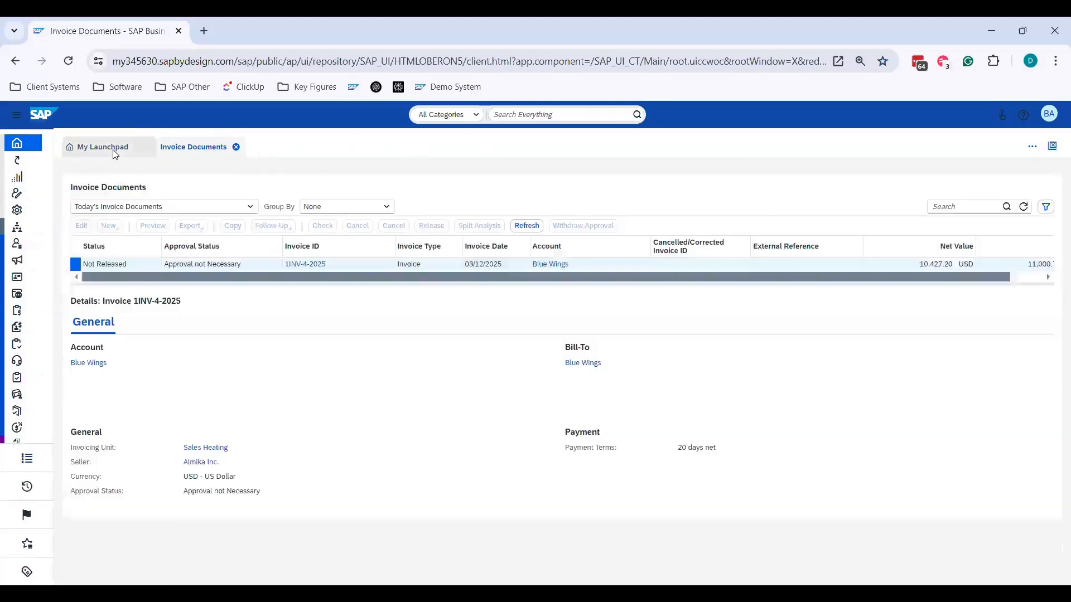
left_click(112, 149)
left_click(400, 224)
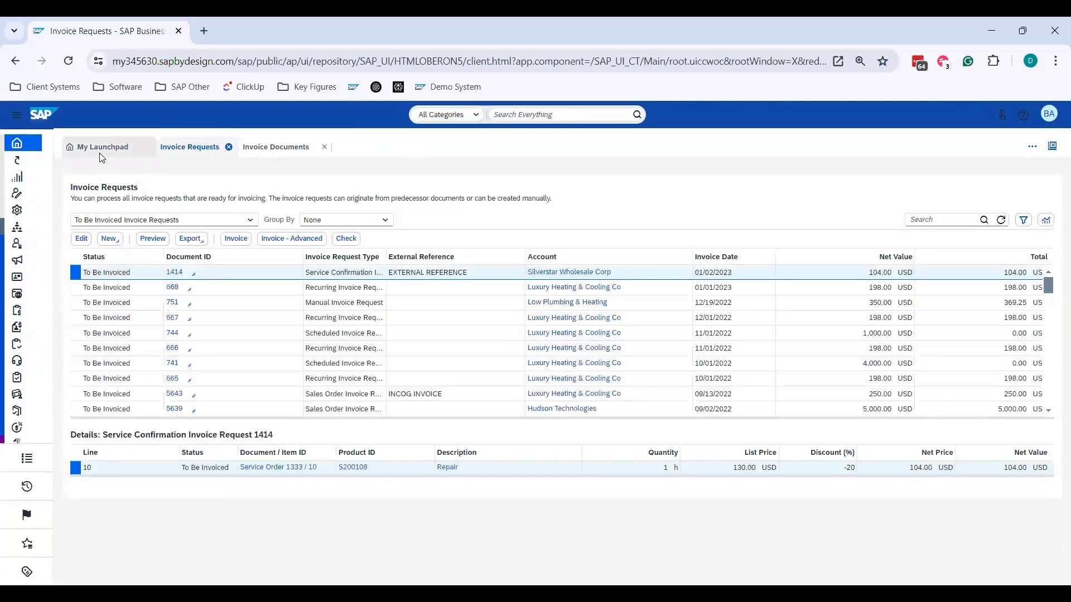
left_click(100, 150)
left_click(350, 229)
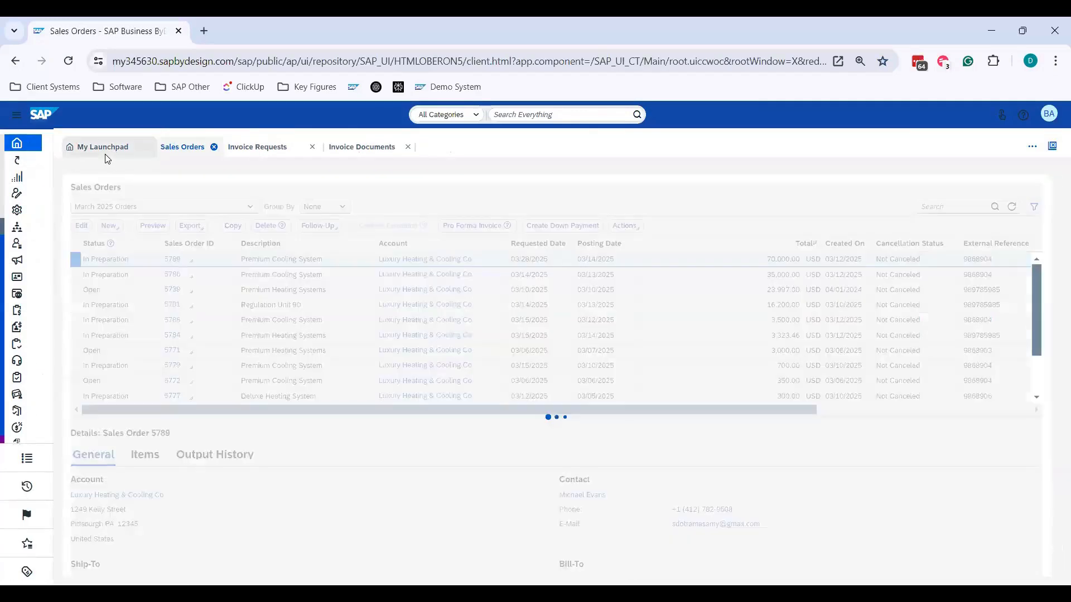
left_click(104, 148)
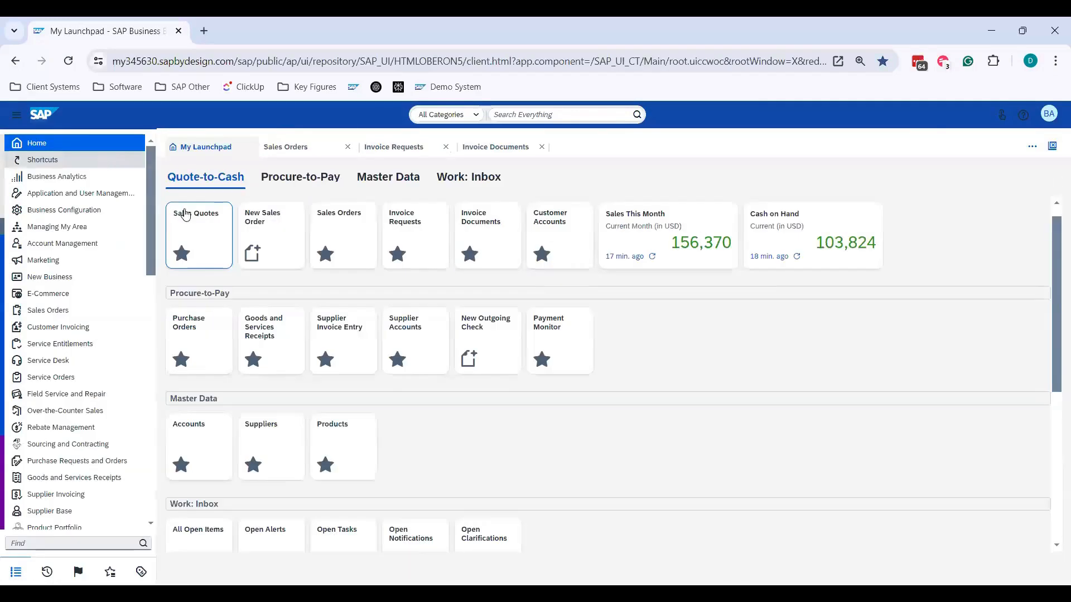
left_click(185, 215)
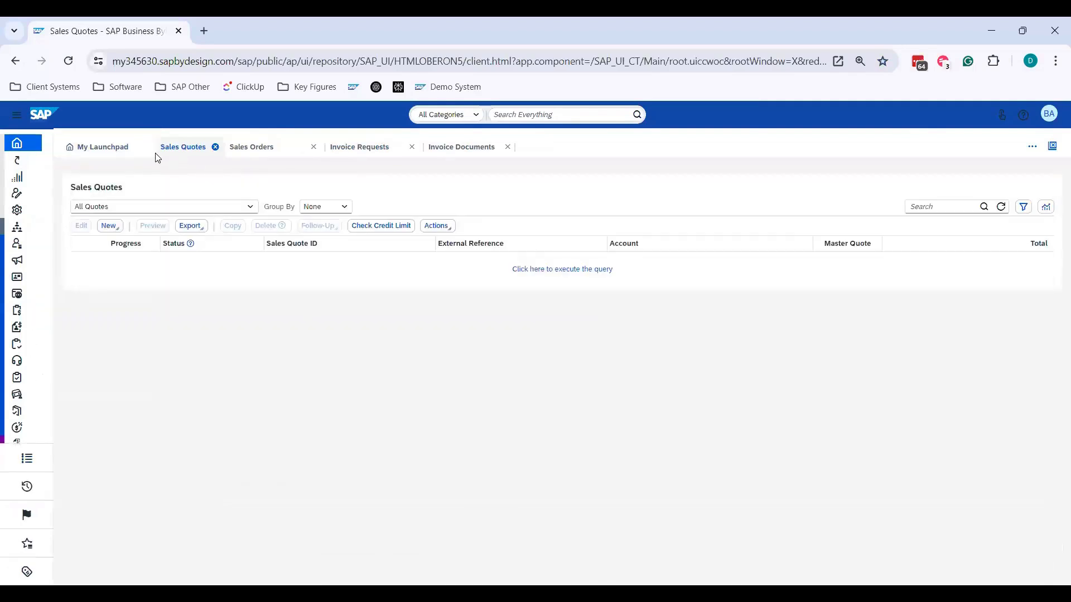
left_click(544, 269)
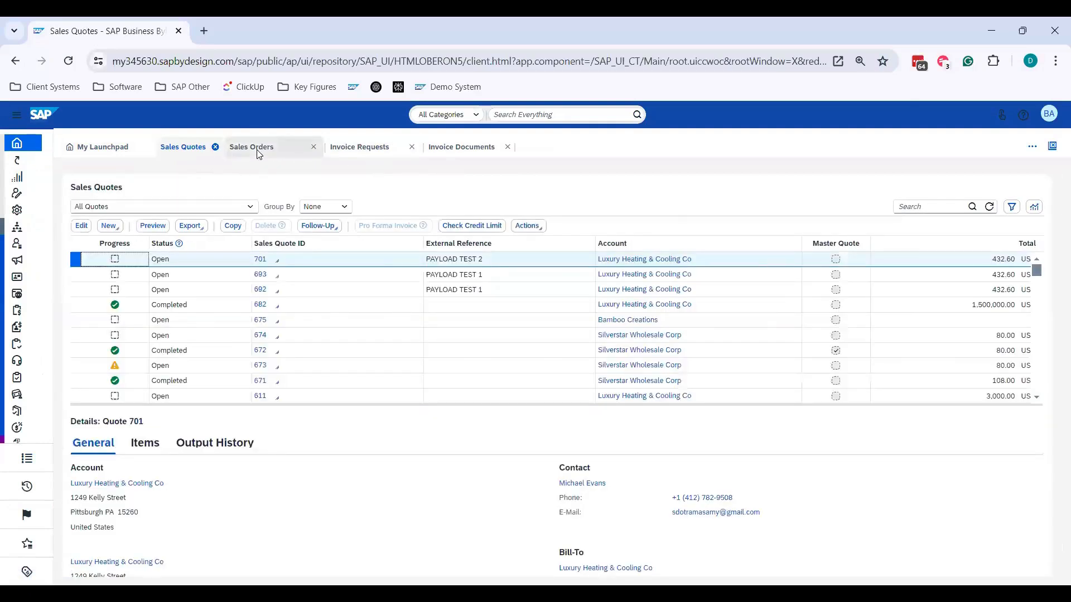
- View the open Sales Orders, Invoice Requests and Invoice Documents views one after another
left_click(258, 151)
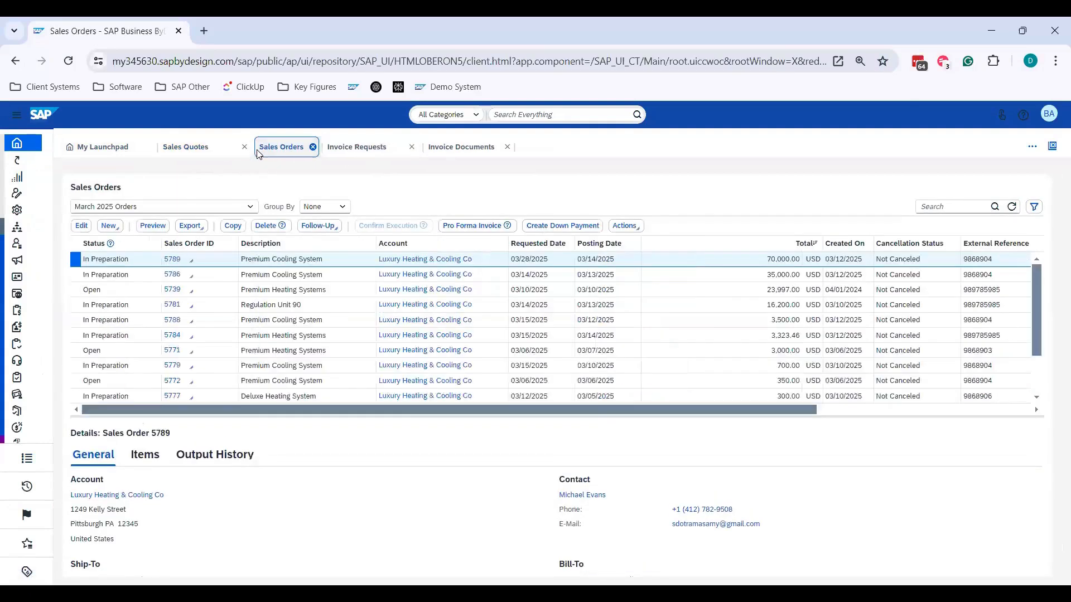
left_click(370, 150)
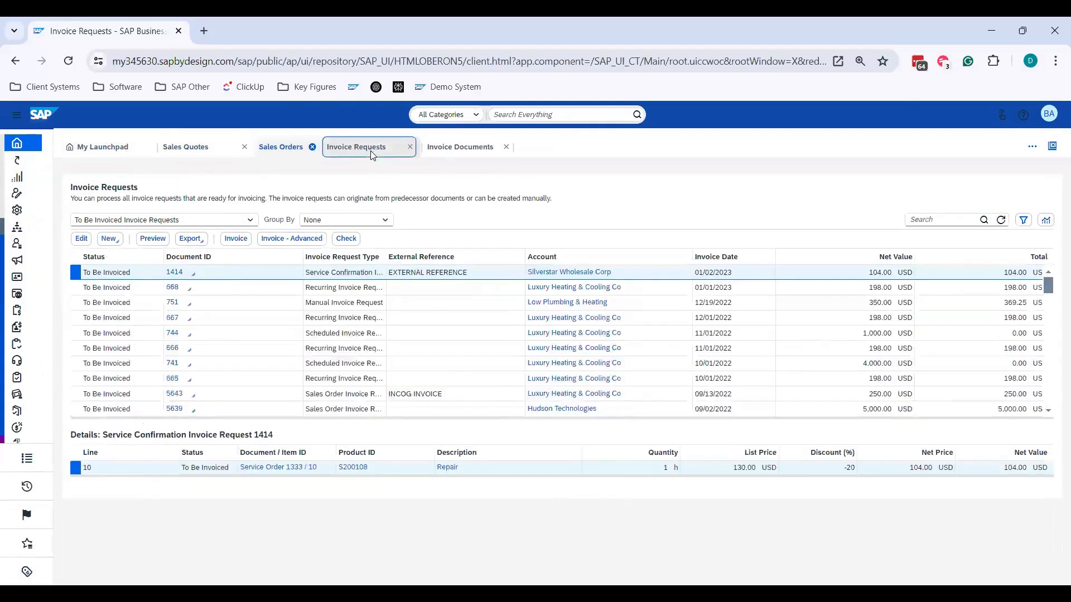
left_click(465, 154)
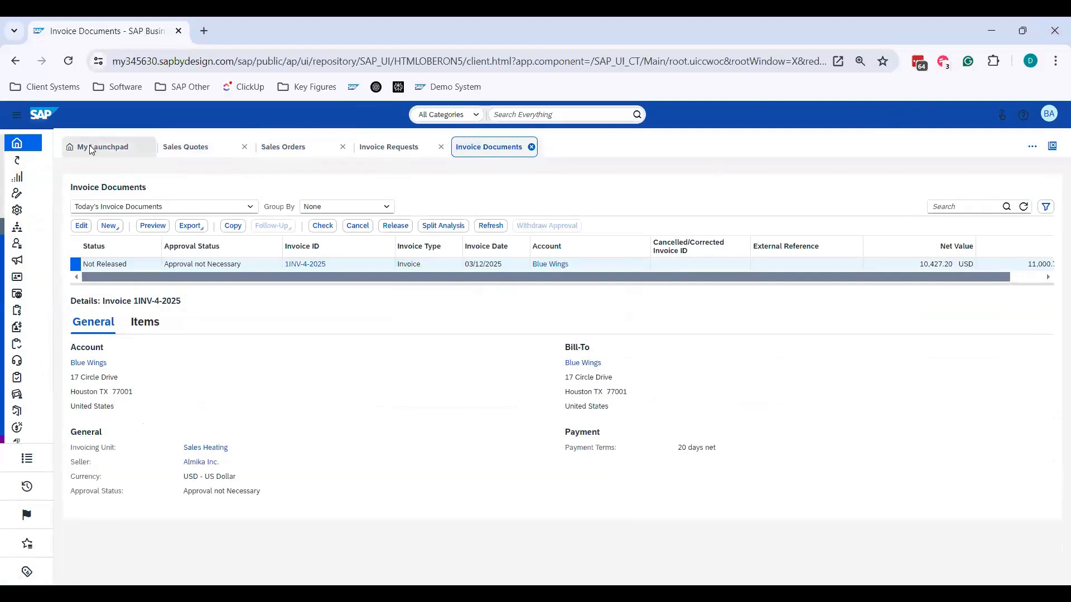
- Close the Invoice Requests view on its own, and close all remaining open views at once so only the launchpad is left
left_click(1033, 150)
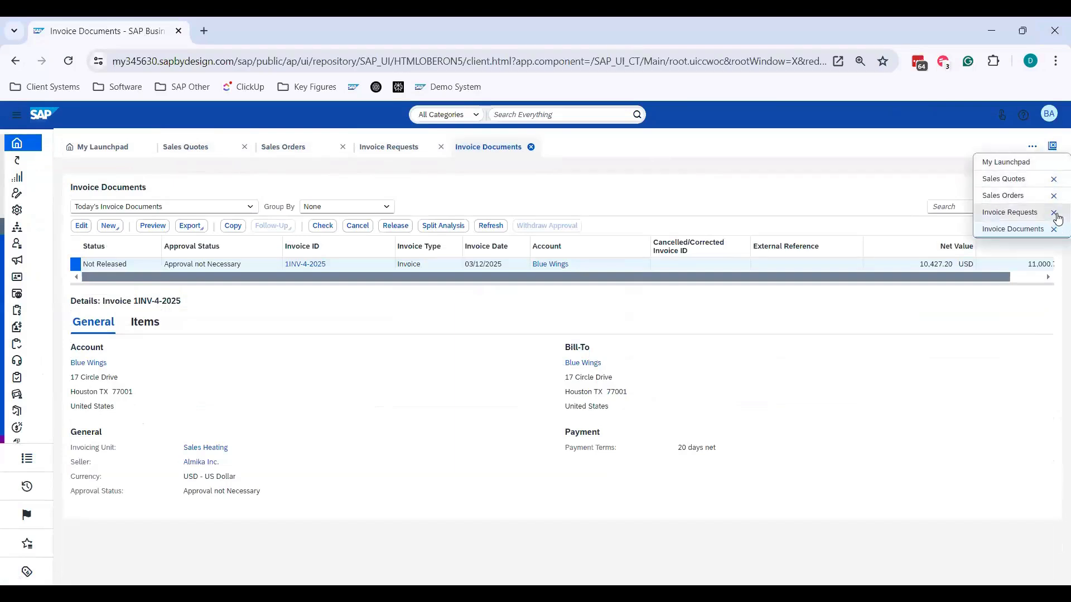
left_click(1053, 213)
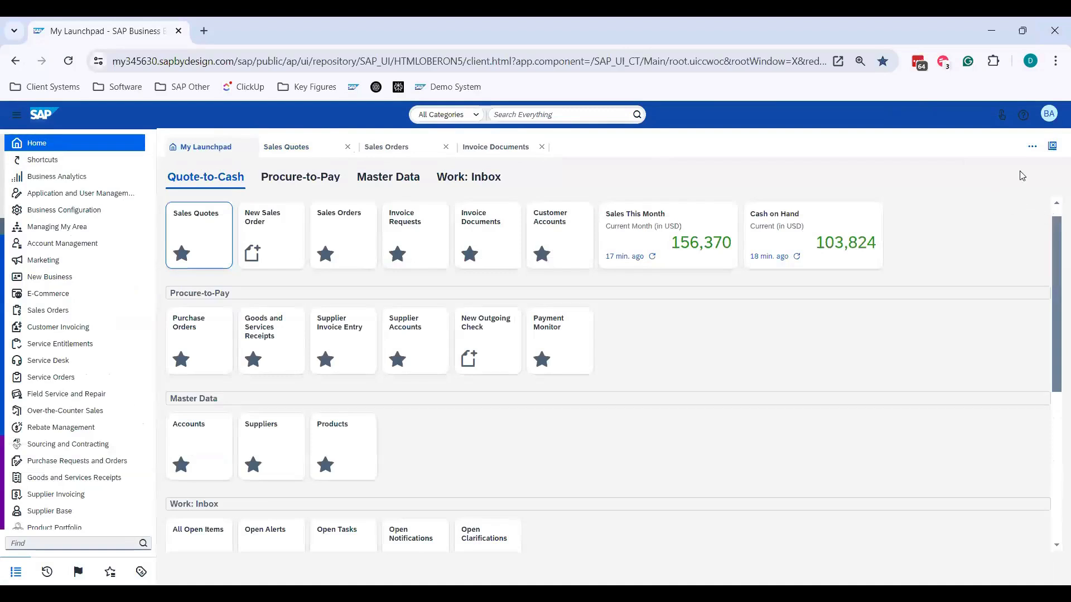
left_click(1033, 146)
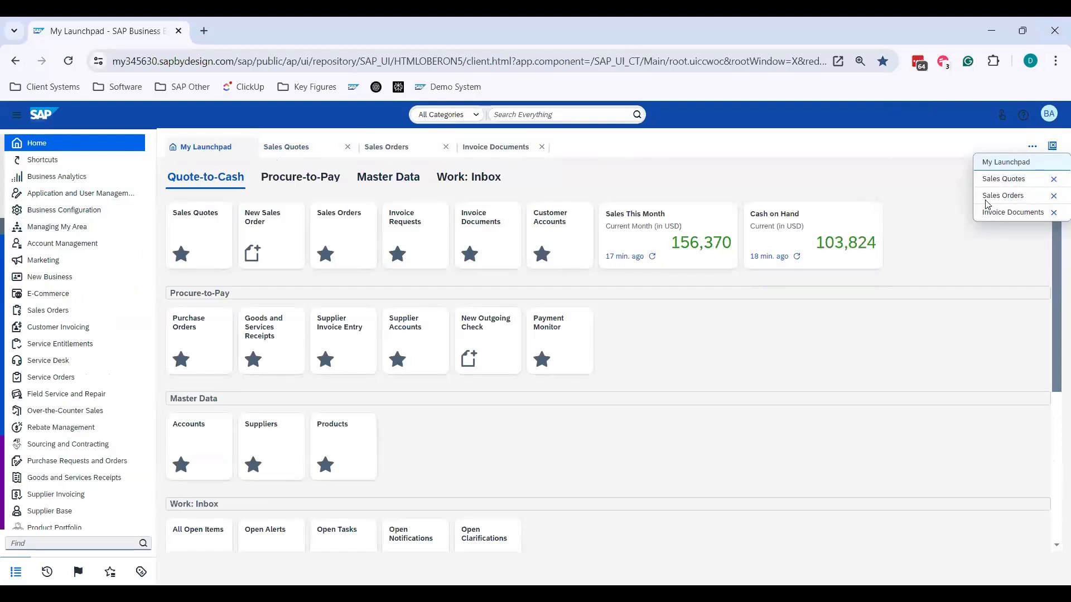
left_click(867, 156)
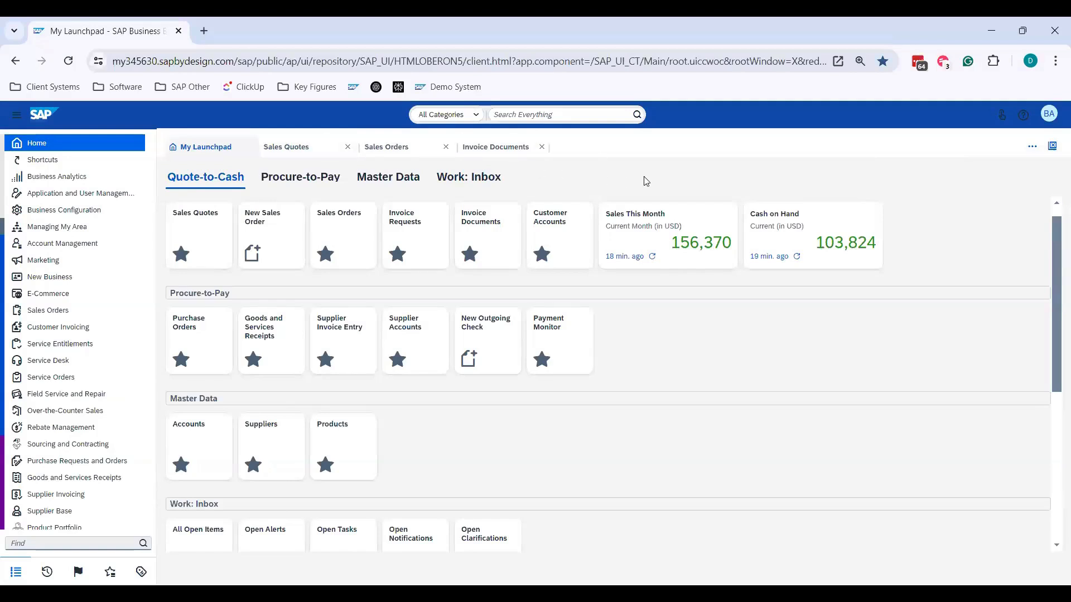
left_click(1054, 150)
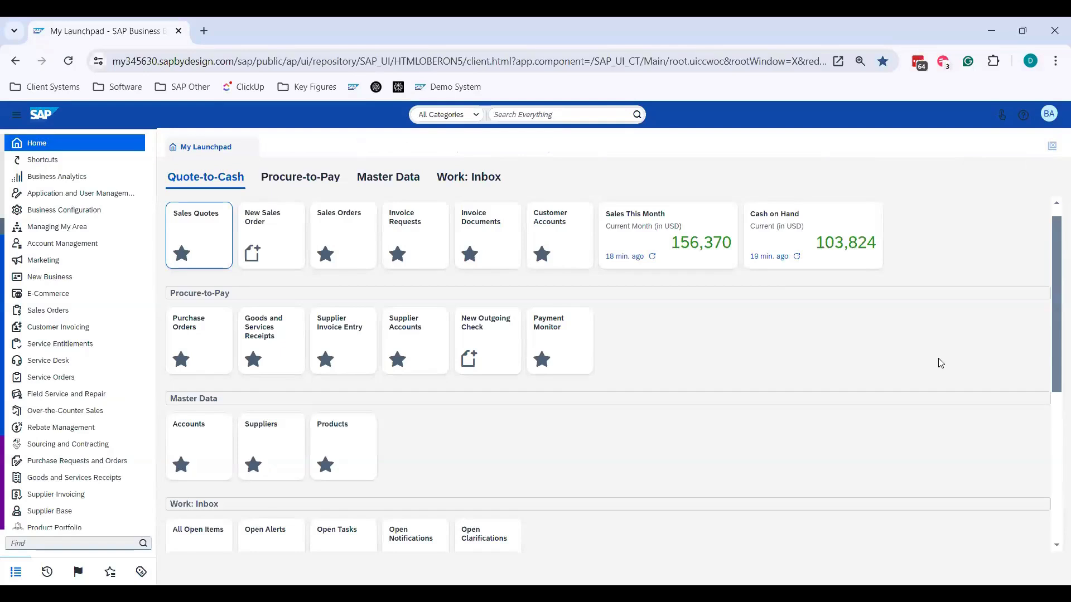
- Open the Sales Orders list from its Quote-to-Cash shortcut and close it to return to the launchpad
scroll(911, 302, "up", 1)
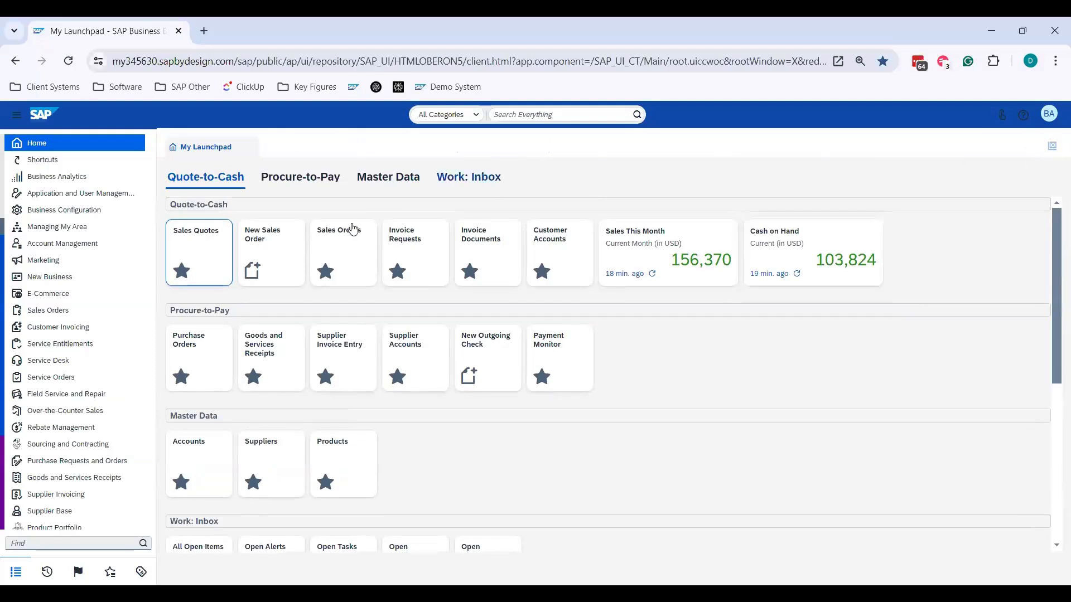
left_click(332, 246)
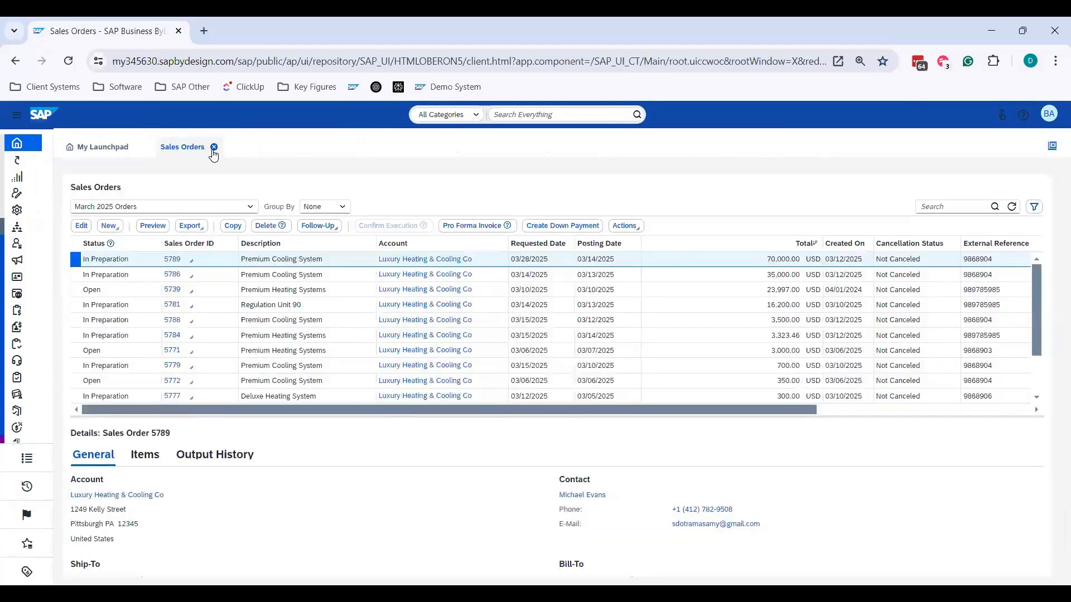
left_click(213, 147)
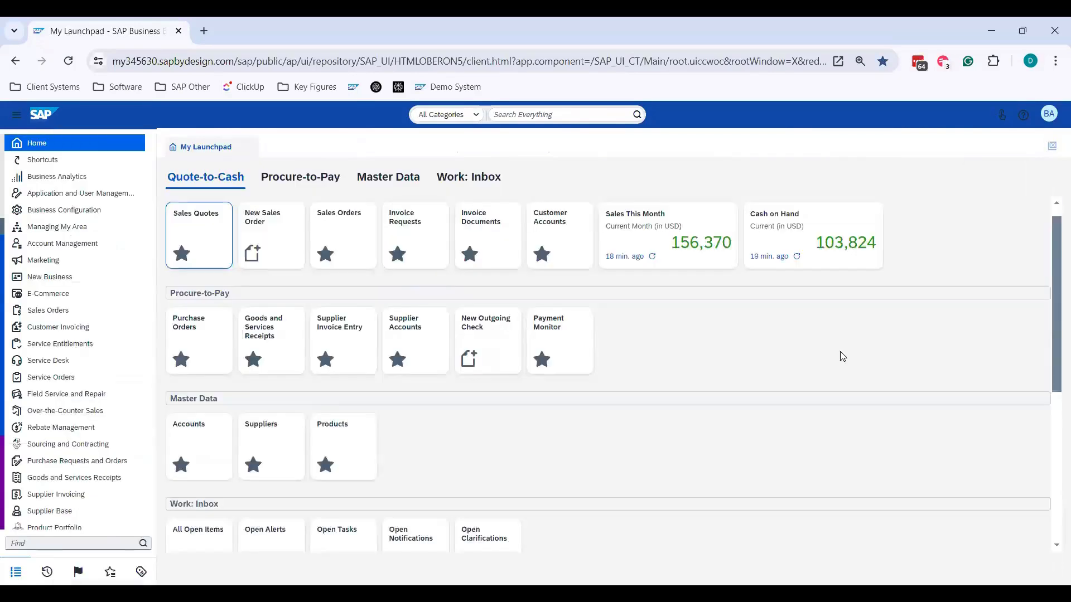
- Start personalization mode for the launchpad's Quote-to-Cash group
scroll(837, 357, "up", 1)
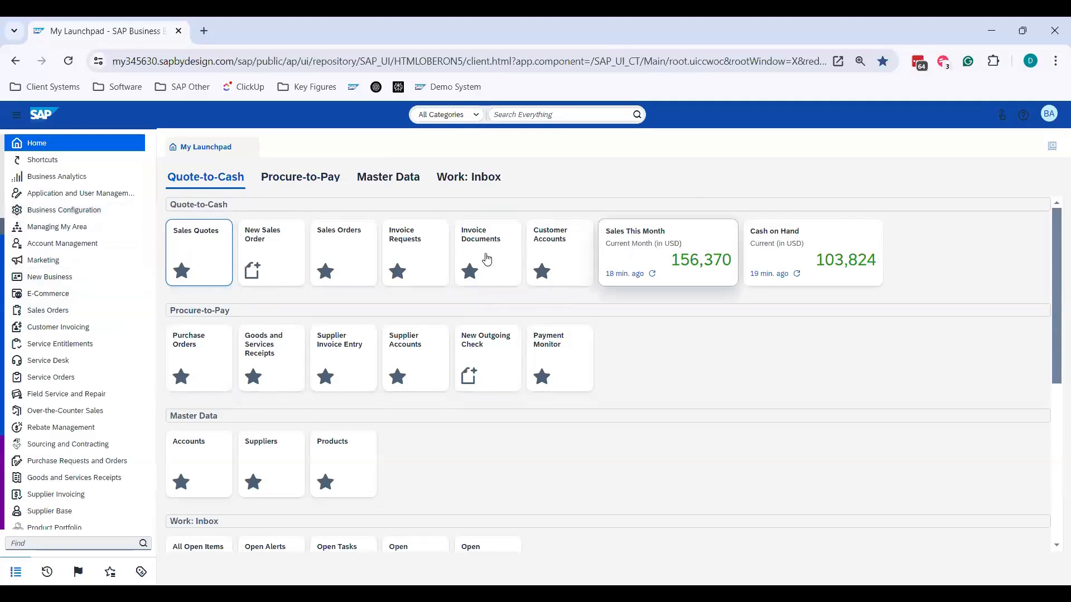
left_click(1050, 116)
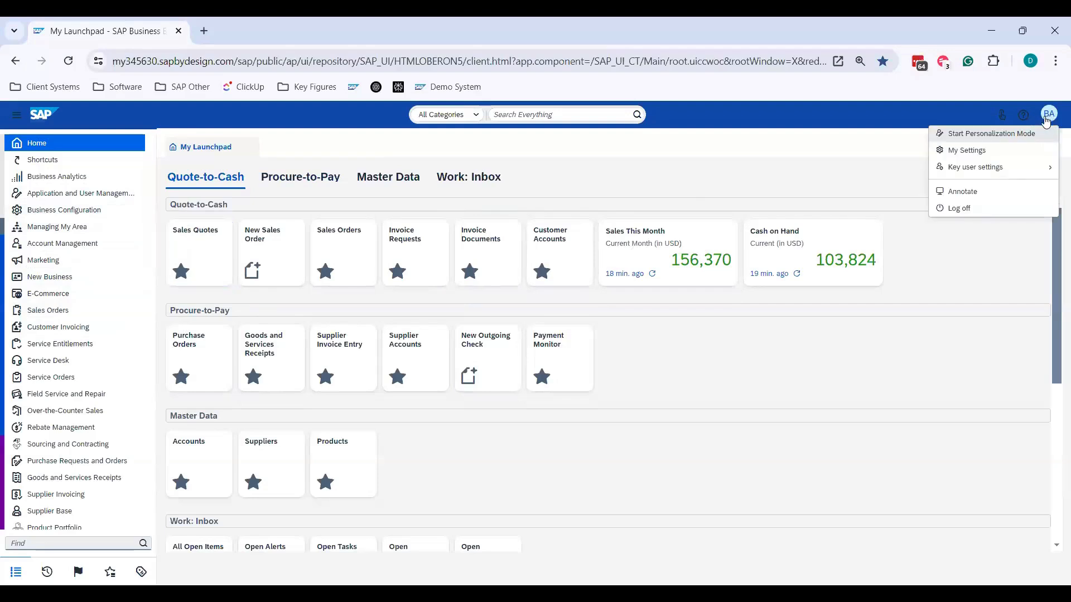
left_click(1010, 140)
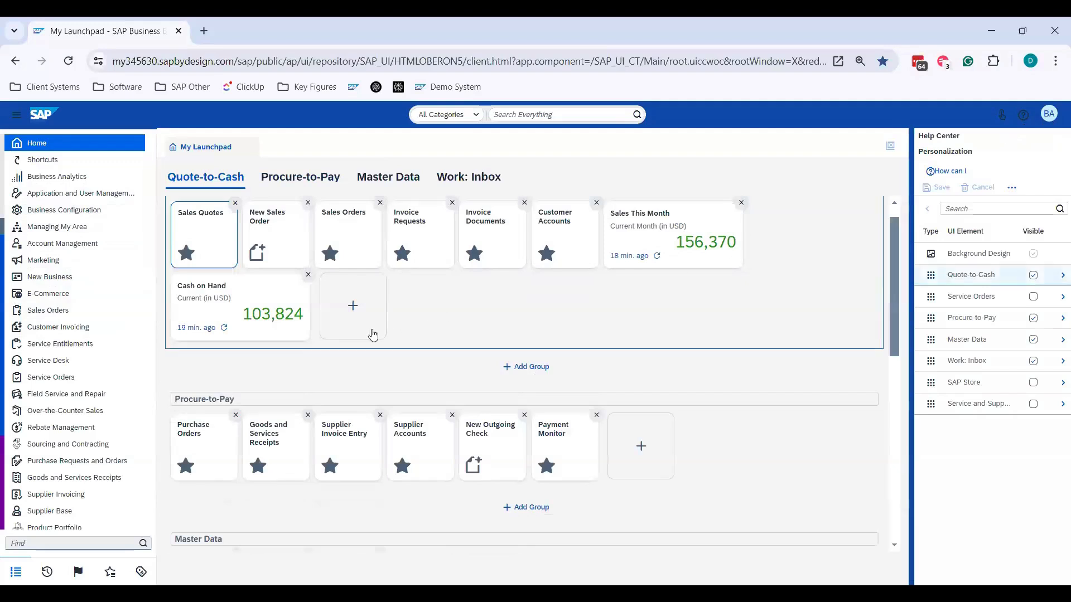
mouse_move(212, 234)
left_mouse_down()
mouse_move(357, 236)
mouse_move(219, 237)
left_mouse_up()
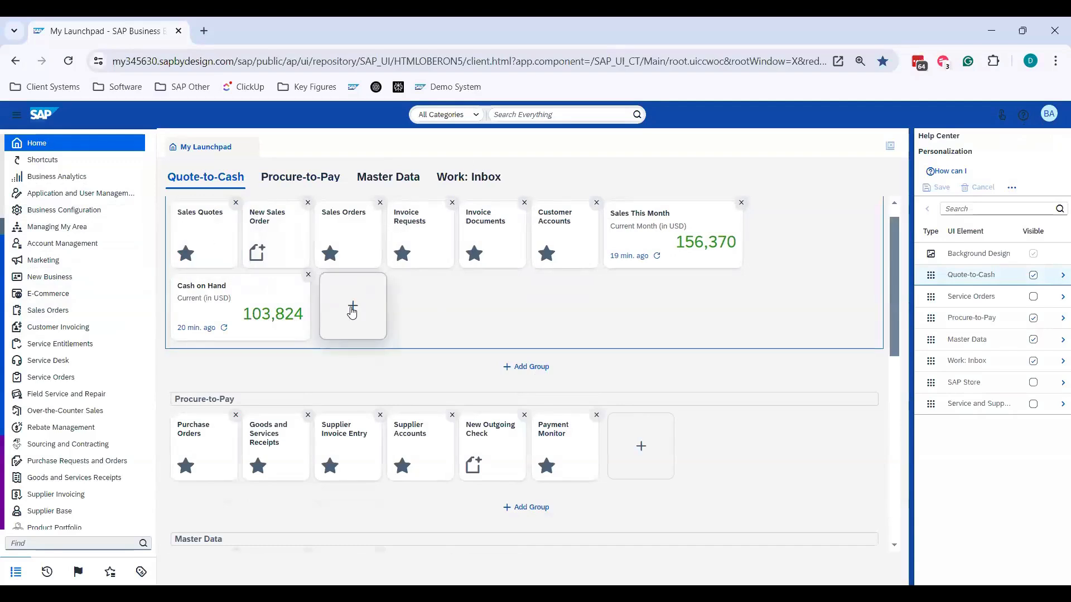
- Add the Marketing - Leads shortcut tile to the Quote-to-Cash group and remove that tile again
left_click(352, 312)
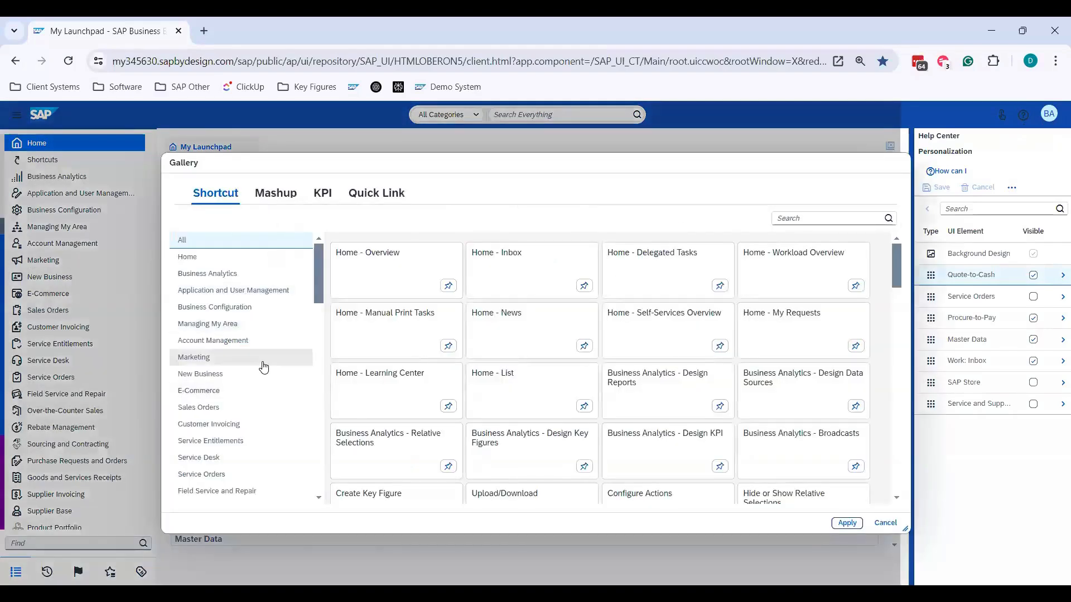
left_click(263, 363)
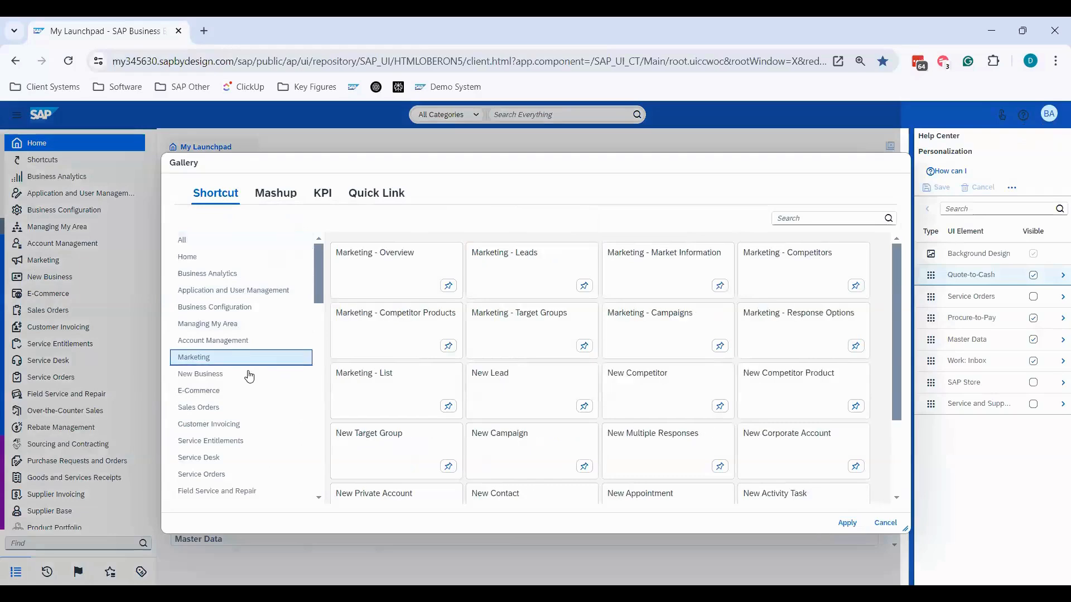
left_click(585, 287)
left_click(853, 524)
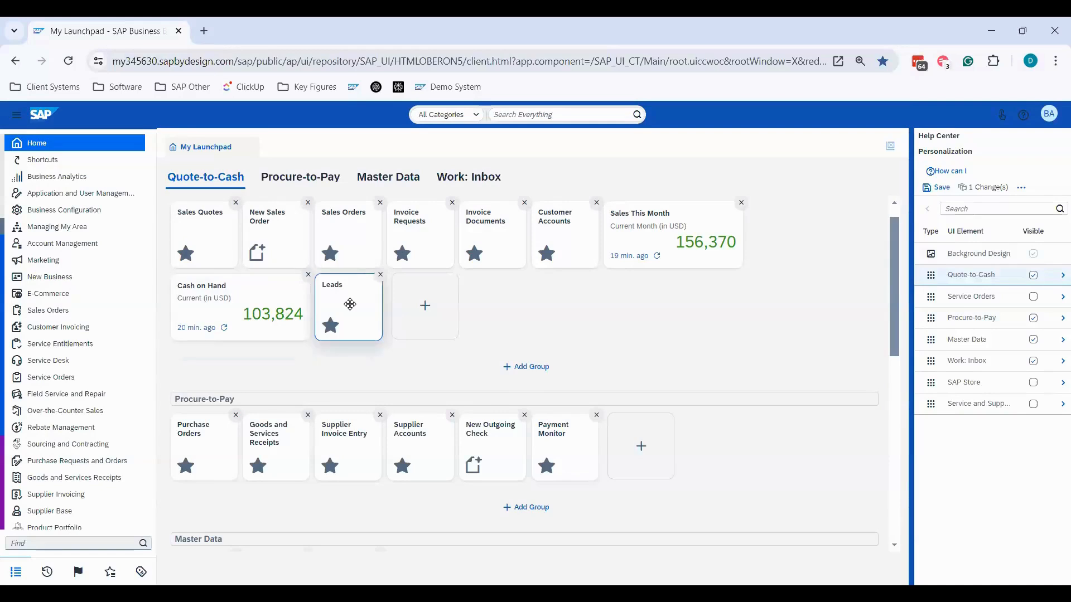
left_click(381, 276)
- Rename the Accounts tile in the Master Data group to Customer
scroll(509, 286, "down", 3)
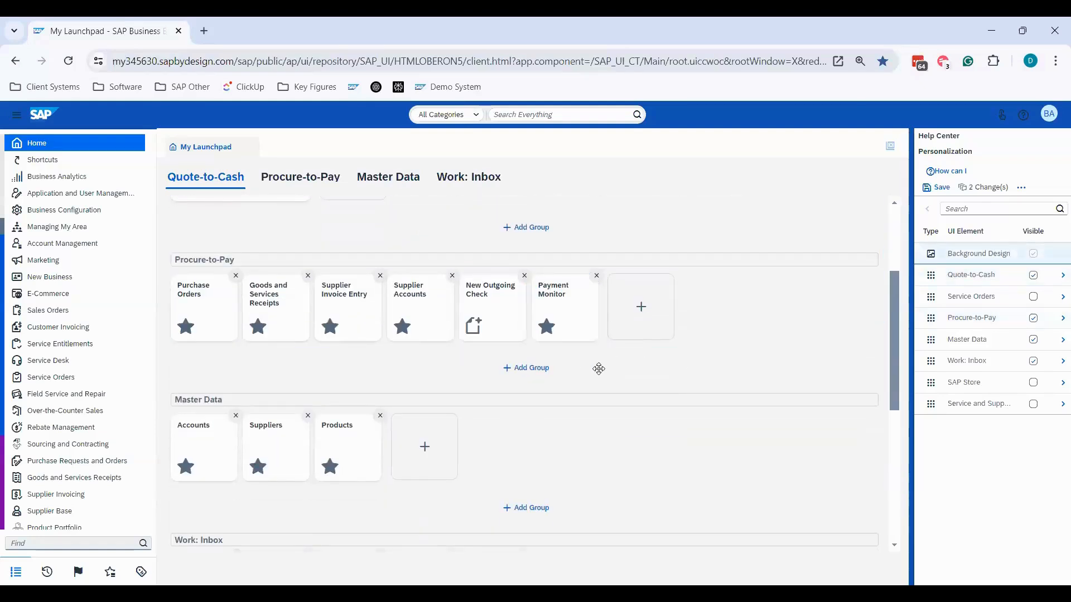
scroll(233, 278, "up", 3)
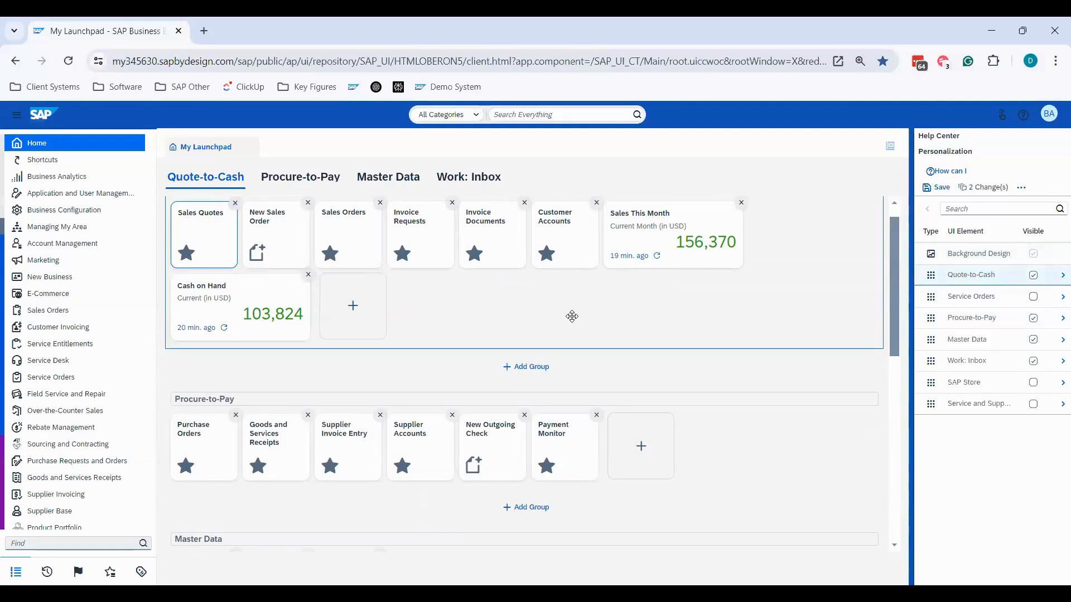
scroll(510, 311, "down", 4)
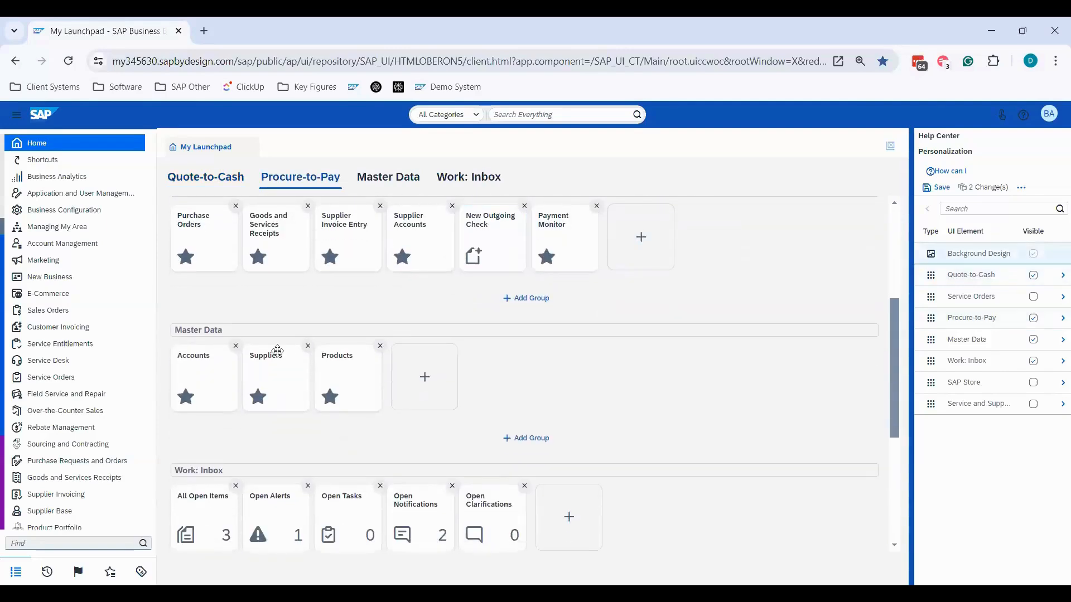
left_click(205, 366)
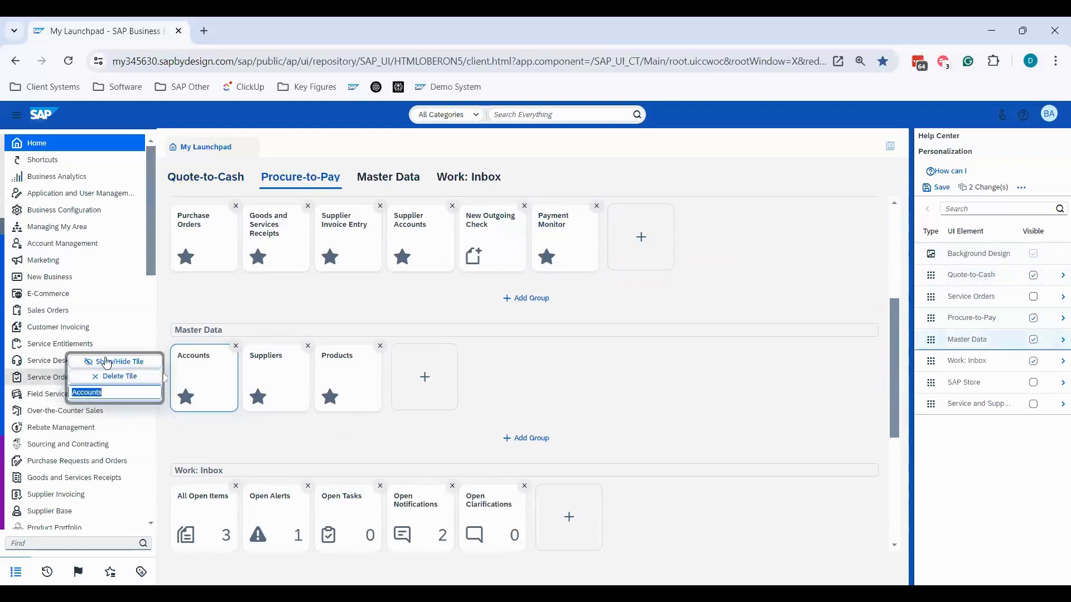
type("Customer")
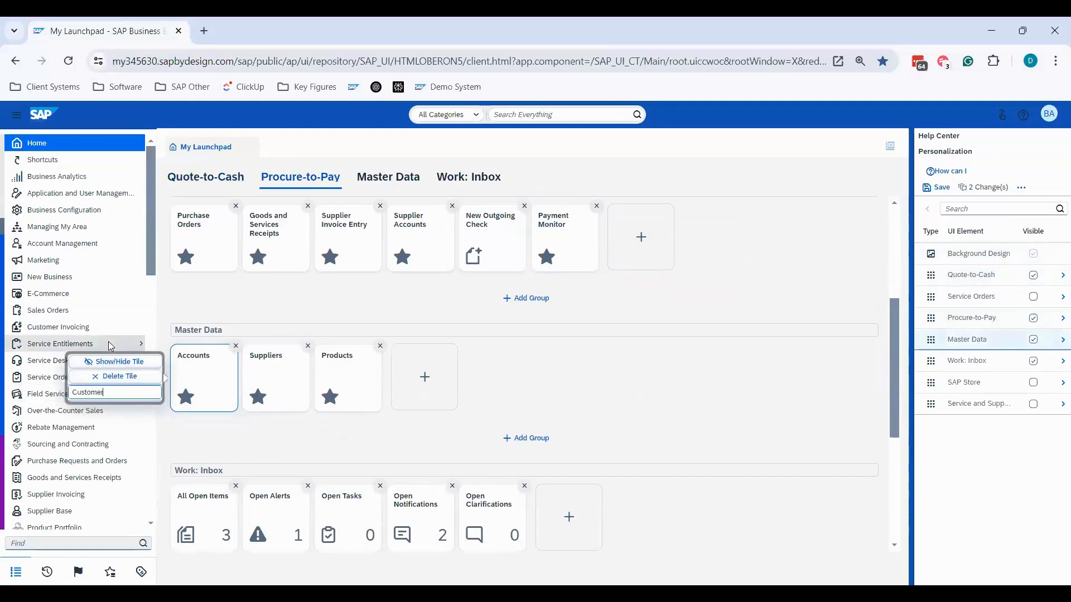
left_click(736, 294)
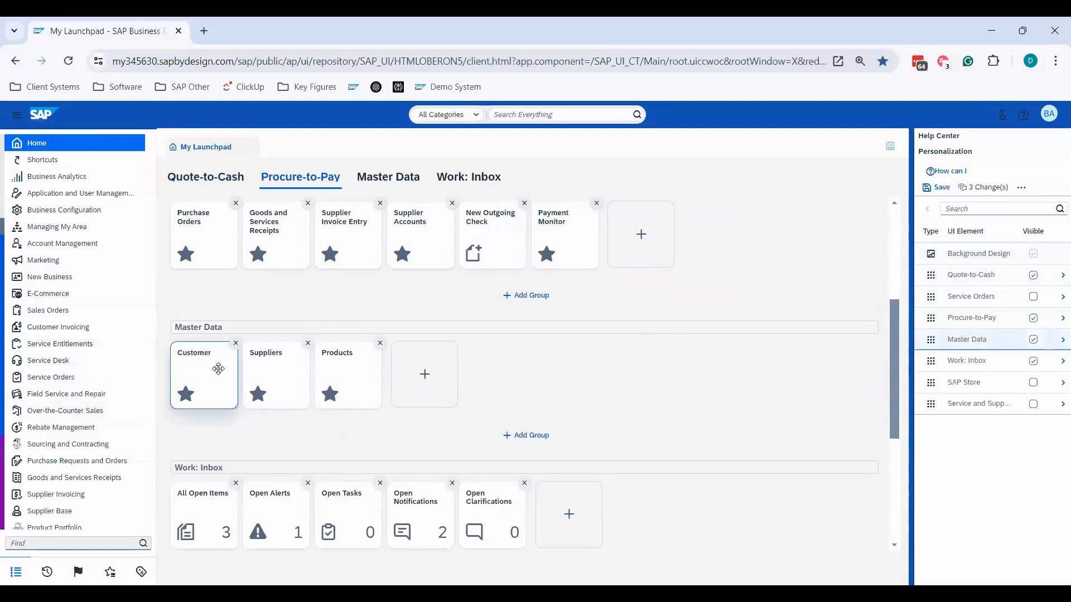
- Rename the Sales Quotes tile in the Quote-to-Cash group to "1 - Sales Quotes"
scroll(470, 323, "up", 4)
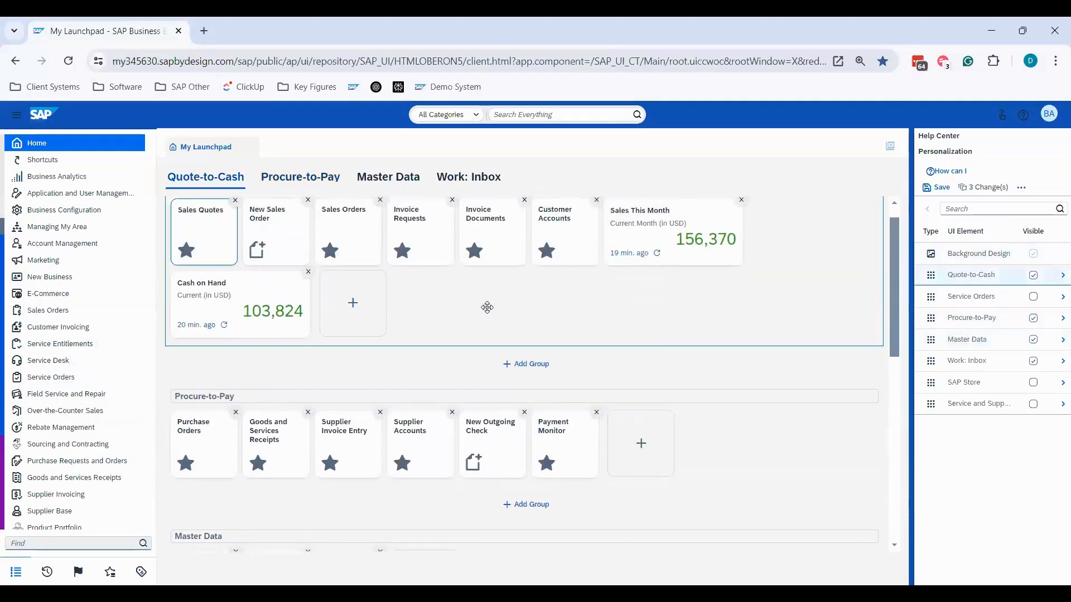
scroll(487, 307, "up", 1)
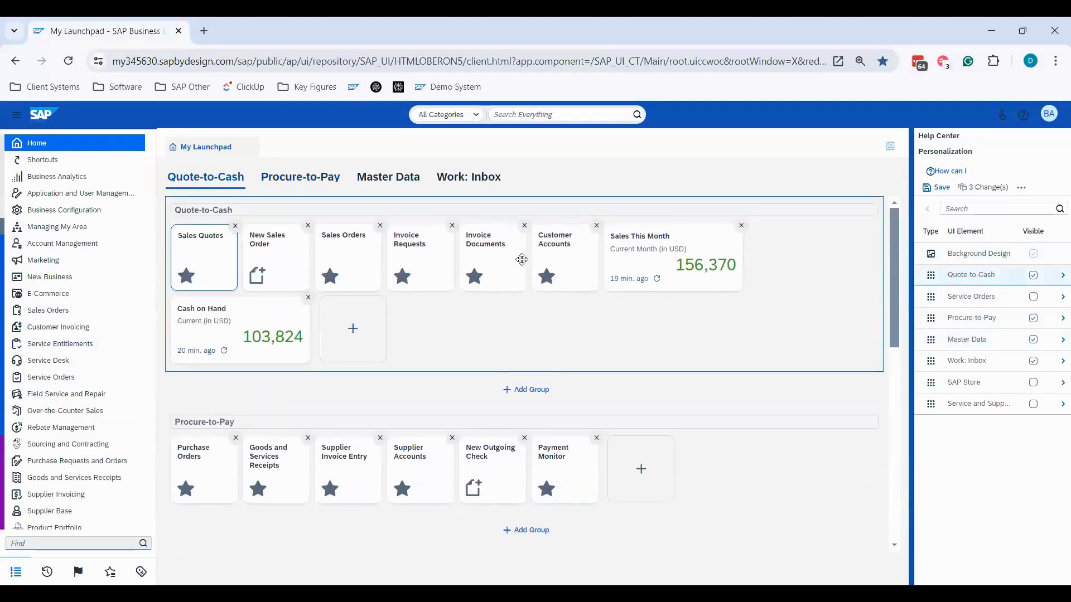
left_click(190, 249)
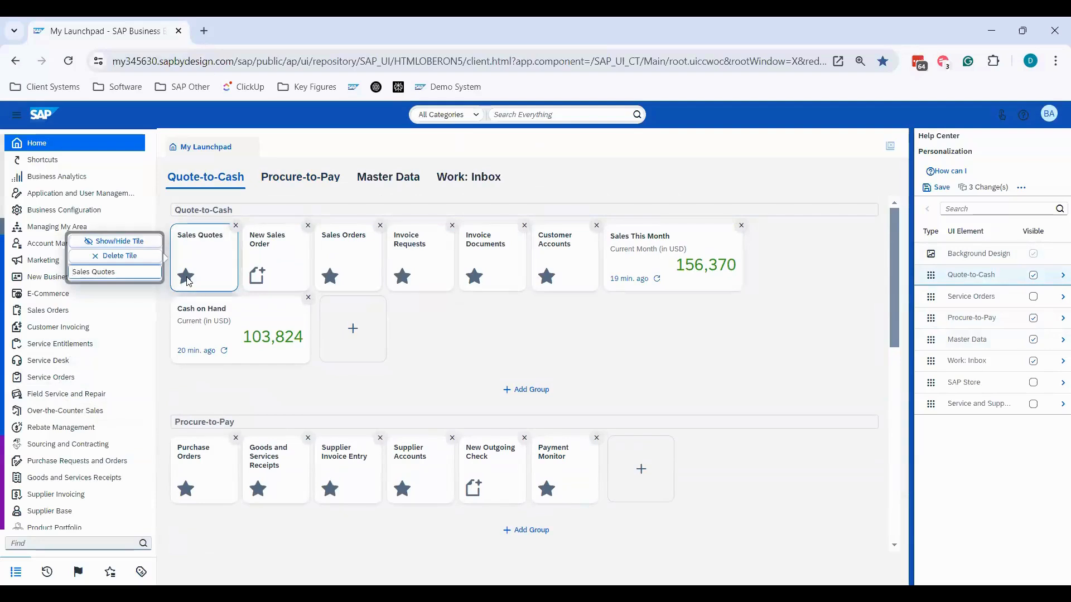
type("1 -")
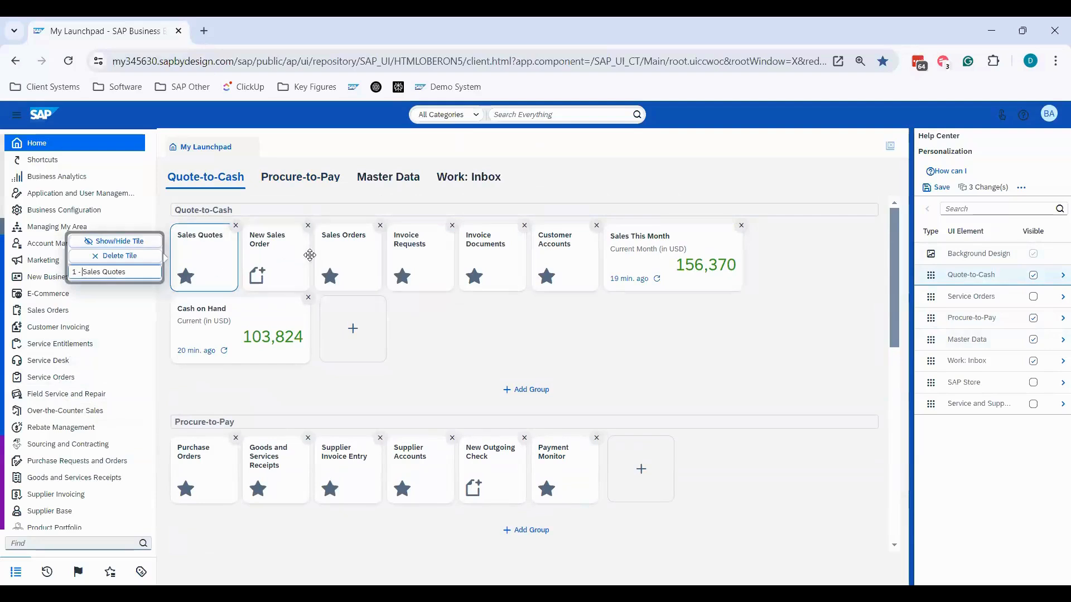
left_click(310, 255)
- Rename the Sales Orders tile in the Quote-to-Cash group to "2 - Sales Orders"
left_click(331, 230)
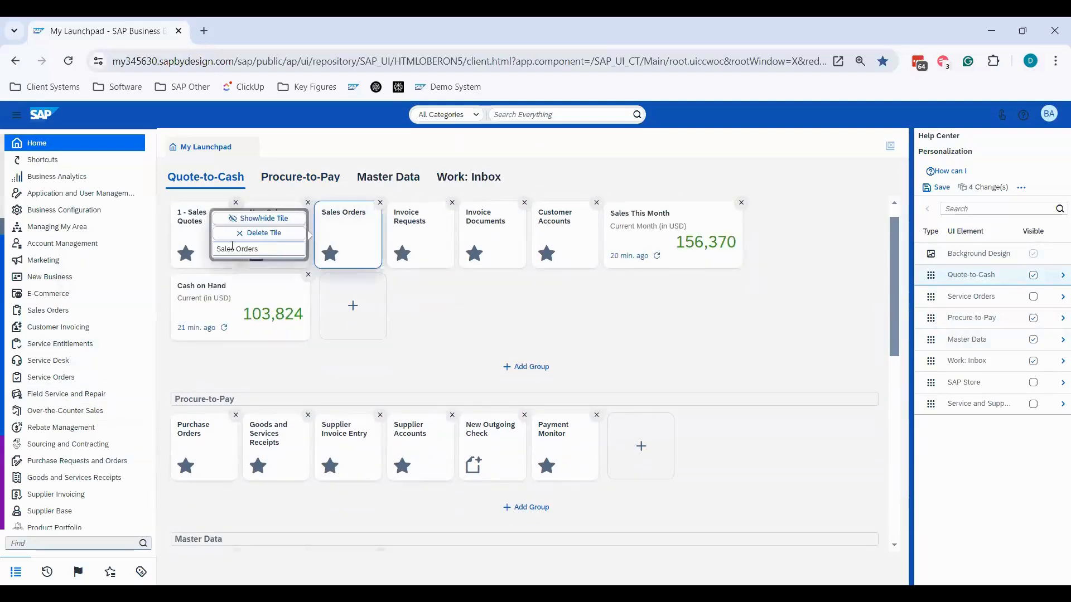
left_click(218, 250)
type("2-")
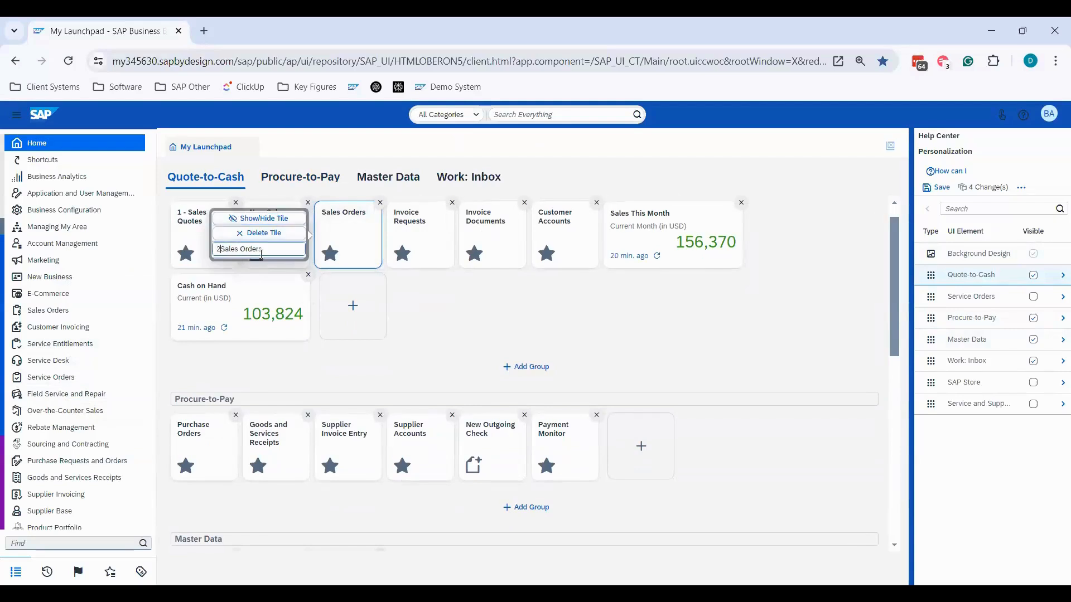
key("Left")
key("Left")
key("Return")
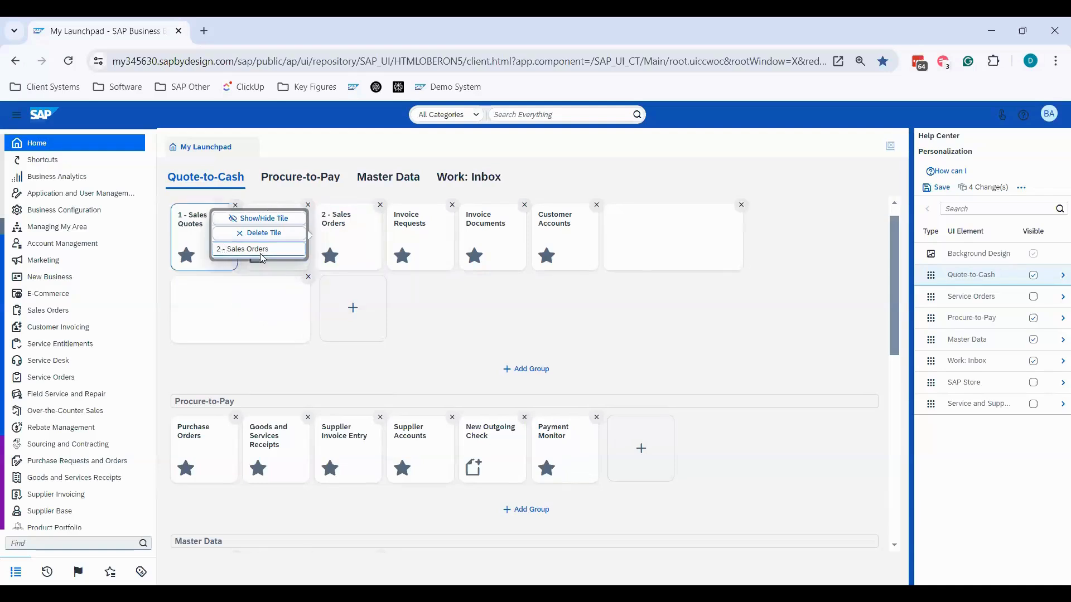
- Rename the Invoice Requests tile in the Quote-to-Cash group to "3 - Invoice Requests"
left_click(411, 244)
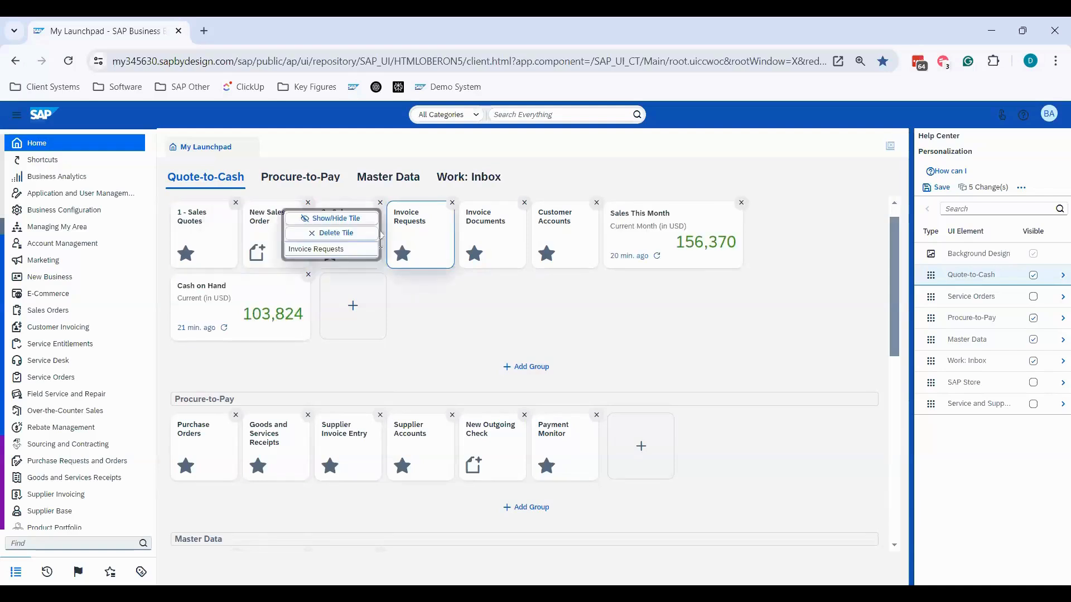
left_click(288, 250)
type("3-")
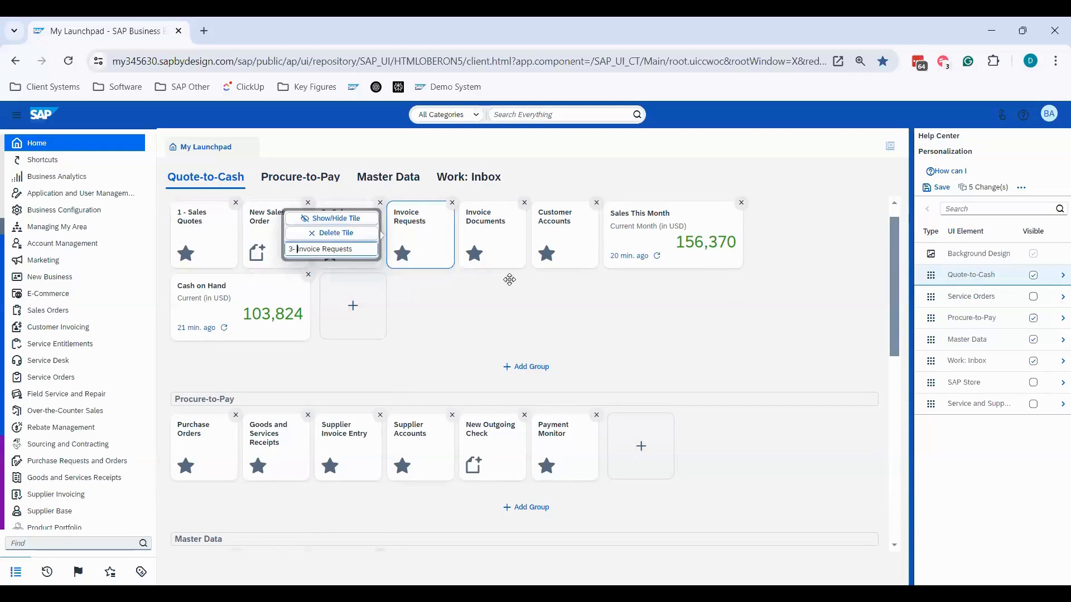
key("Left")
left_click(509, 280)
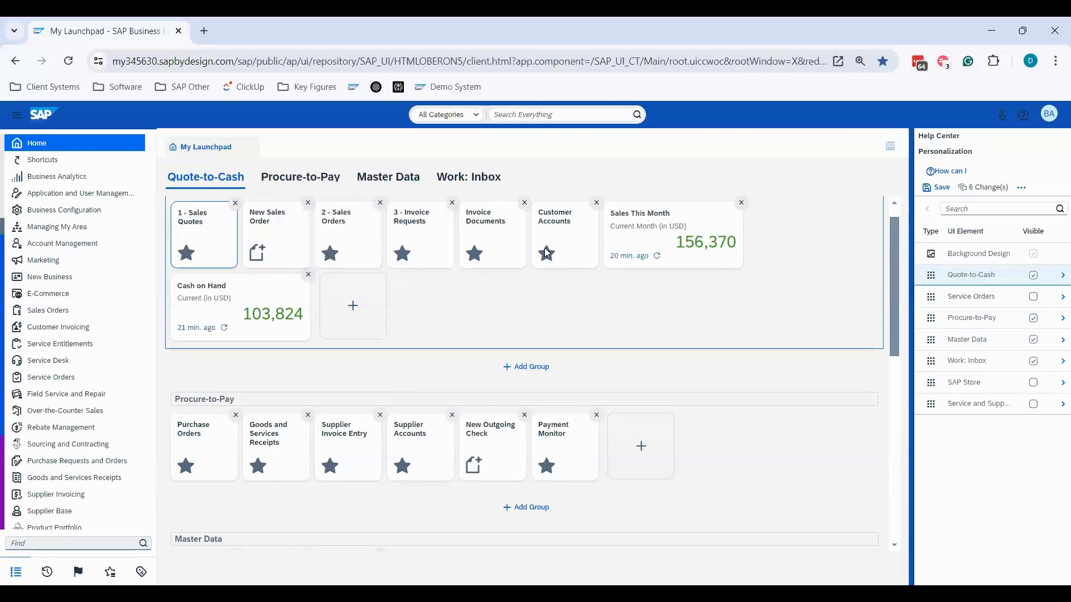
- Rename the Invoice Documents tile in the Quote-to-Cash group to "4 - Invoice Documents"
left_click(504, 225)
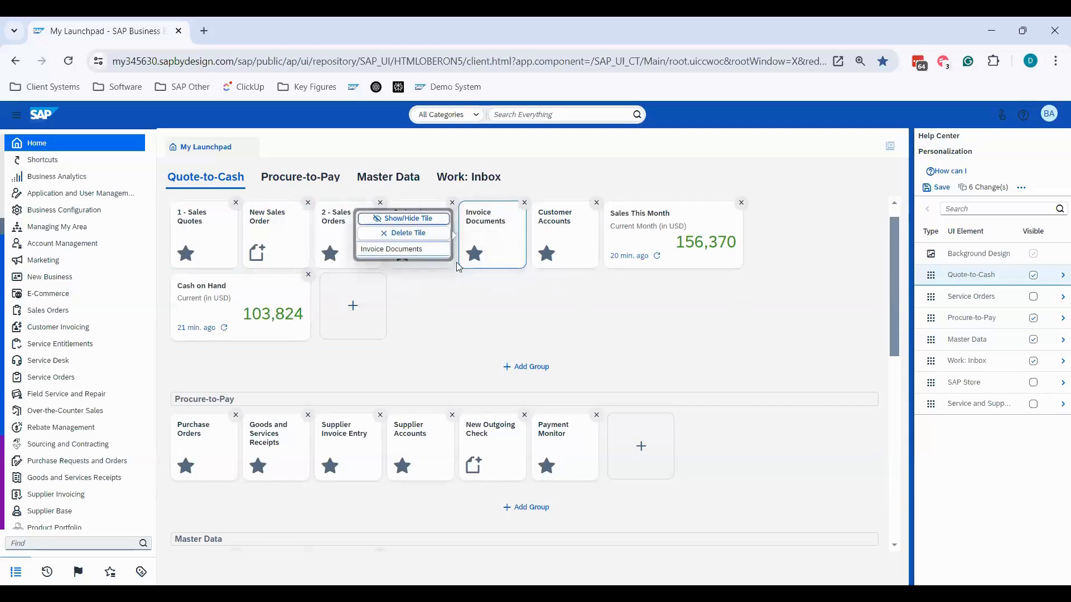
type("4-")
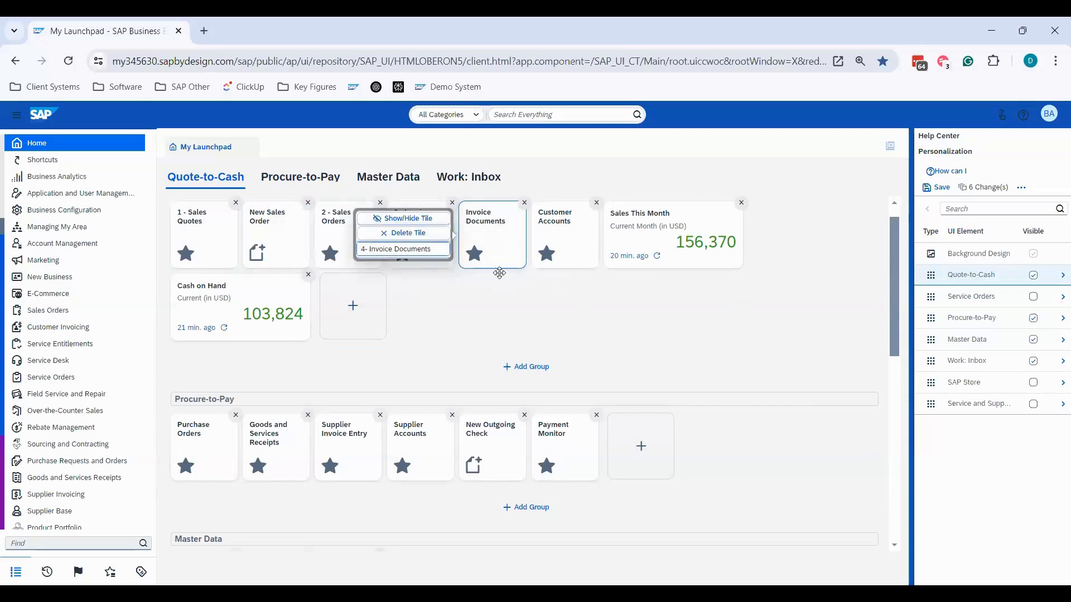
key("Left")
key("Left")
key("Return")
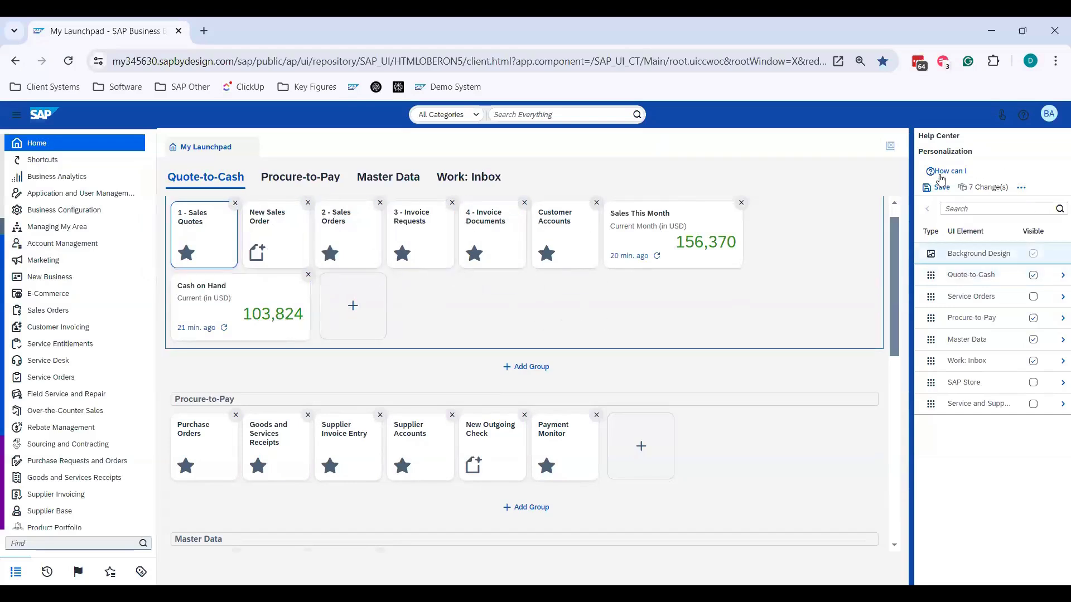
- Save all changes of the personalization session and stop personalization mode
left_click(925, 191)
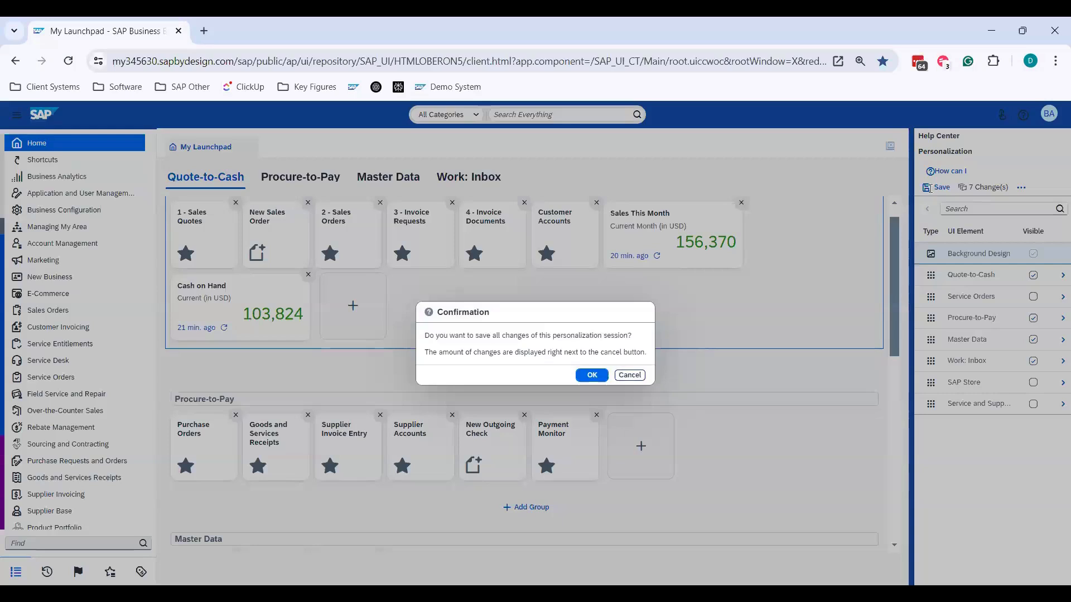
left_click(592, 376)
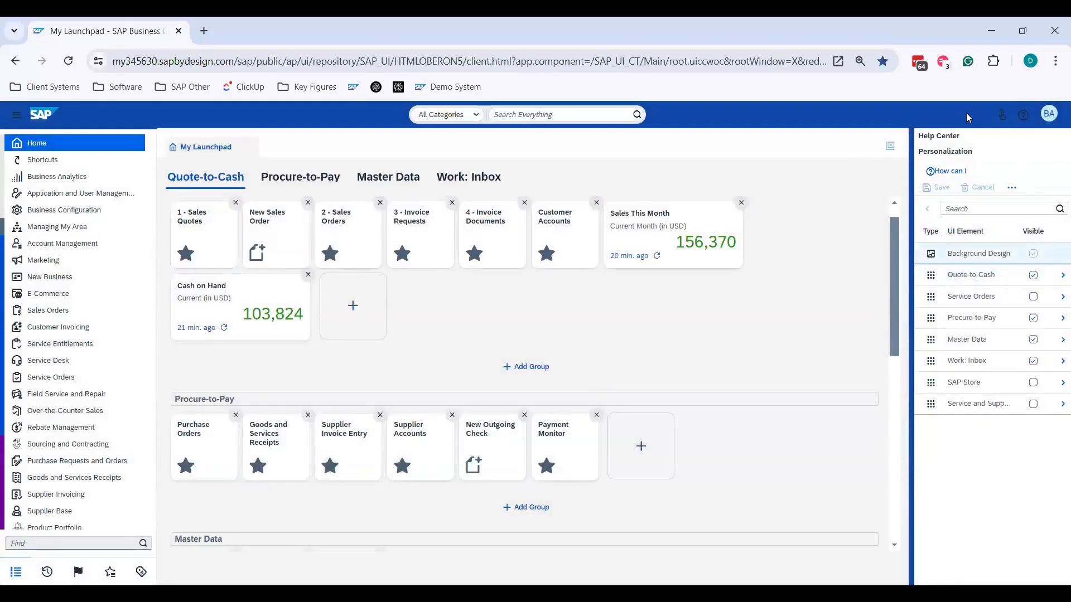
left_click(1047, 118)
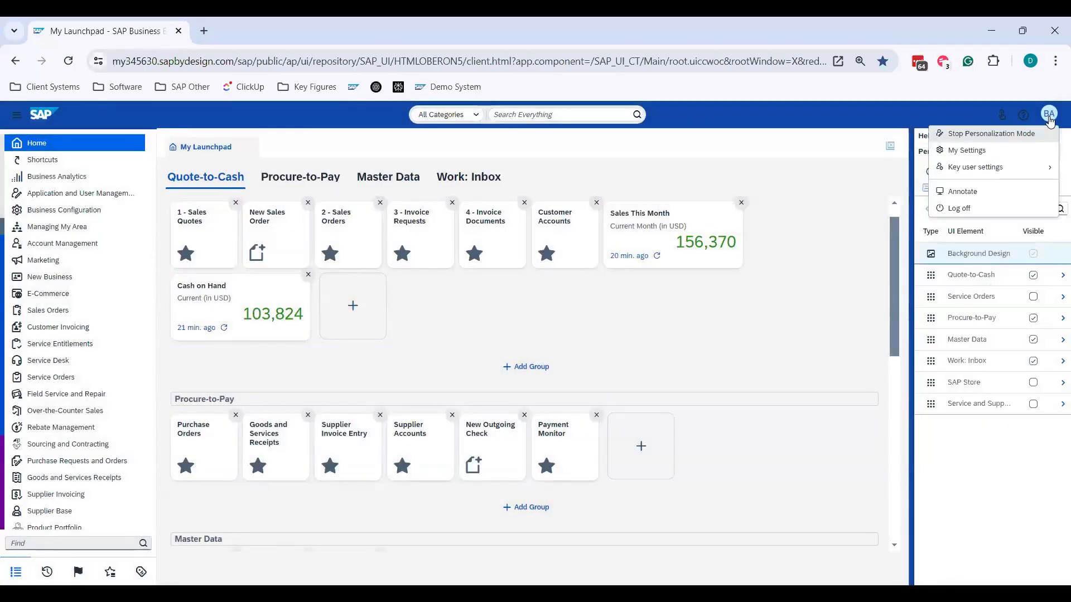
left_click(987, 133)
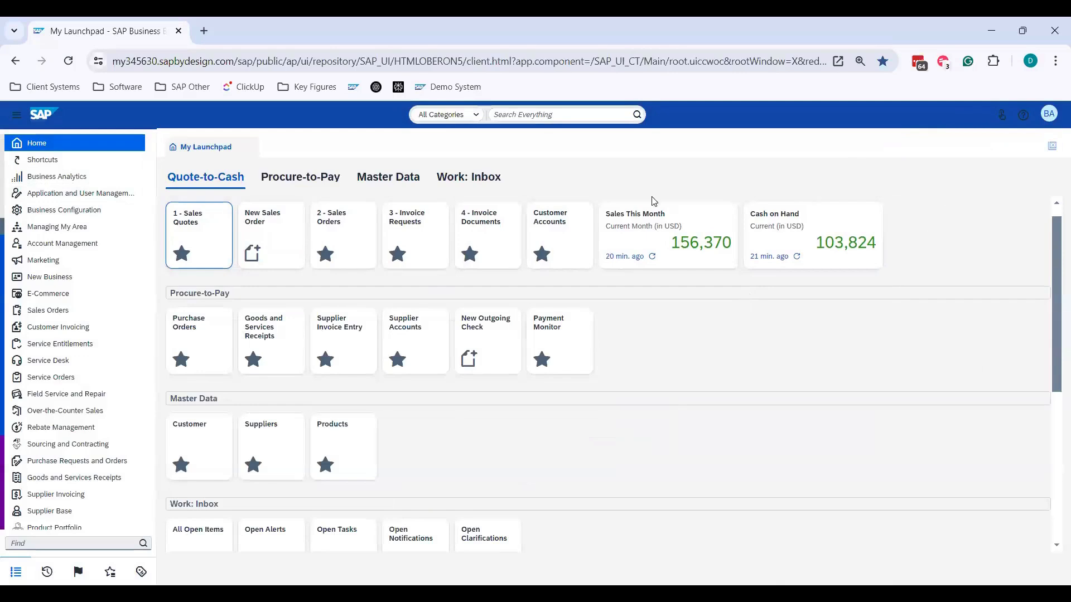
- Start personalization mode for the launchpad once more and stop it without changing any tiles
left_click(1047, 115)
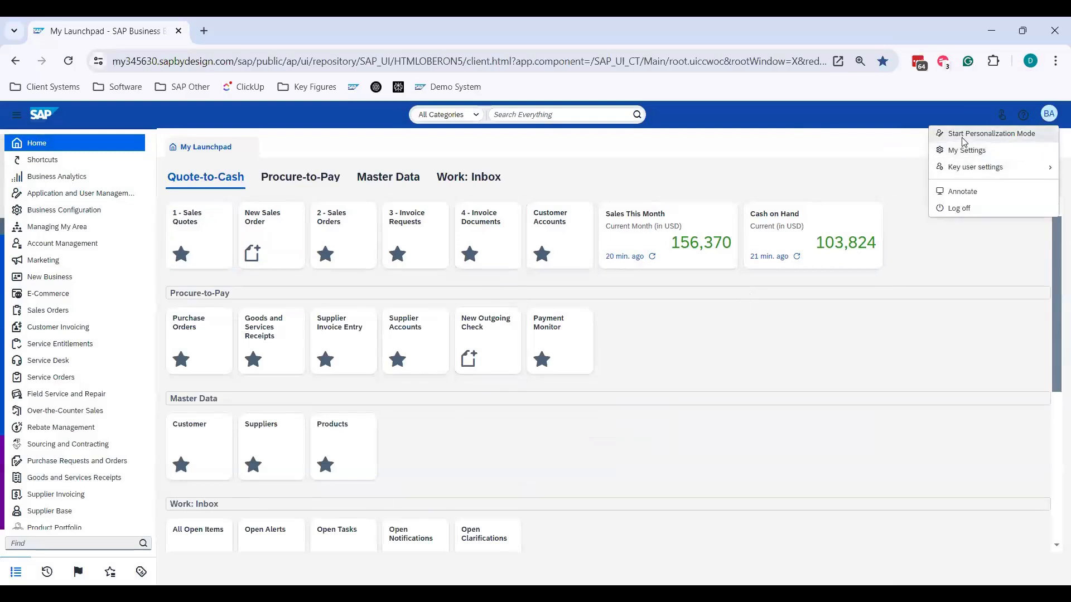
left_click(963, 144)
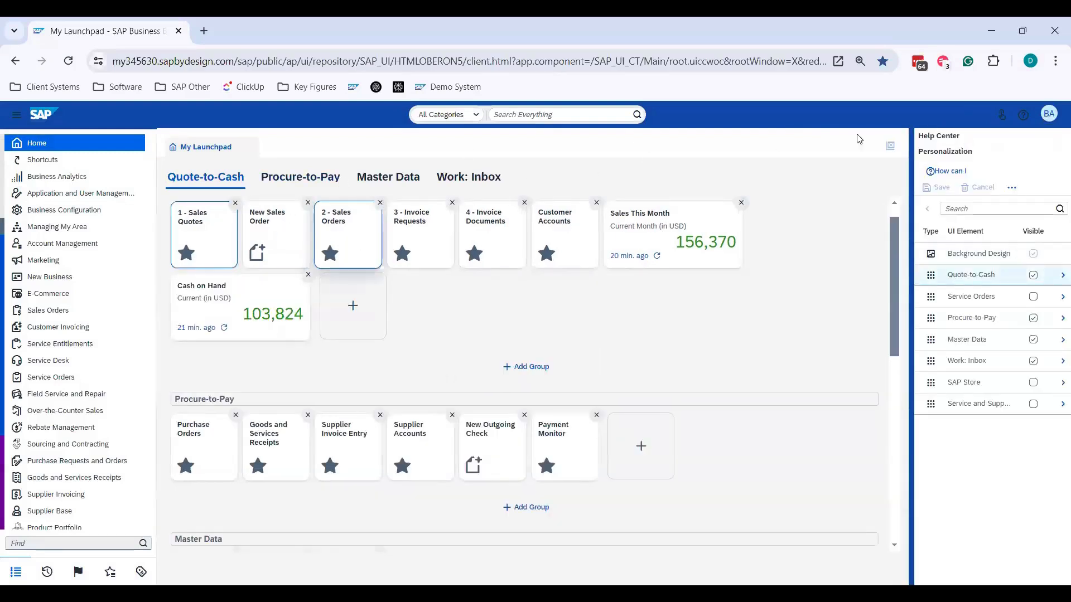
left_click(1048, 115)
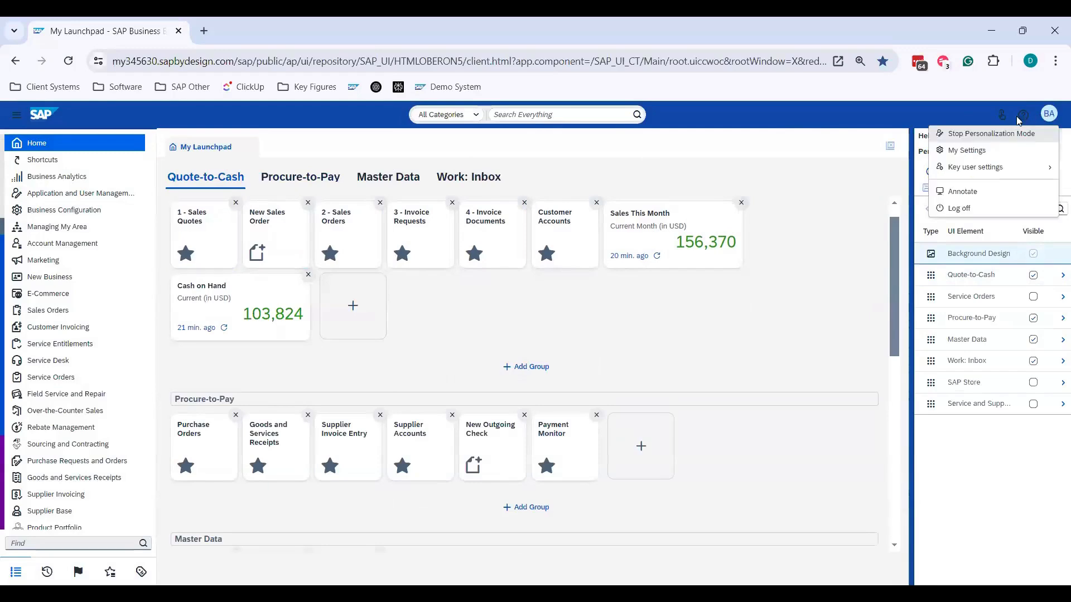
left_click(991, 134)
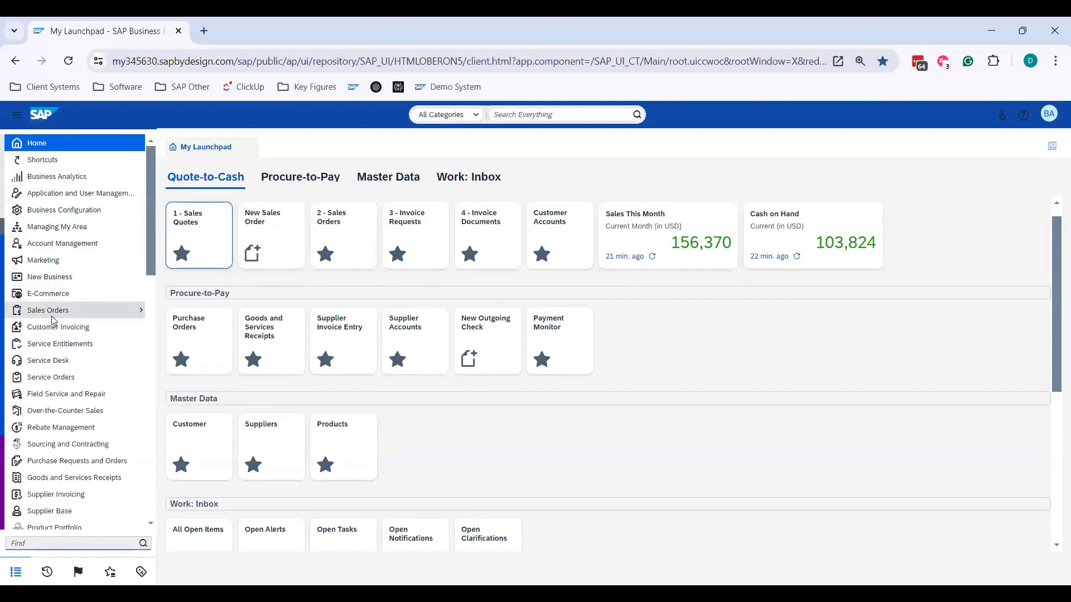
- Open the Sales Order Volume report from the Sales Orders work center's report list and run it with its default selection
mouse_move(51, 318)
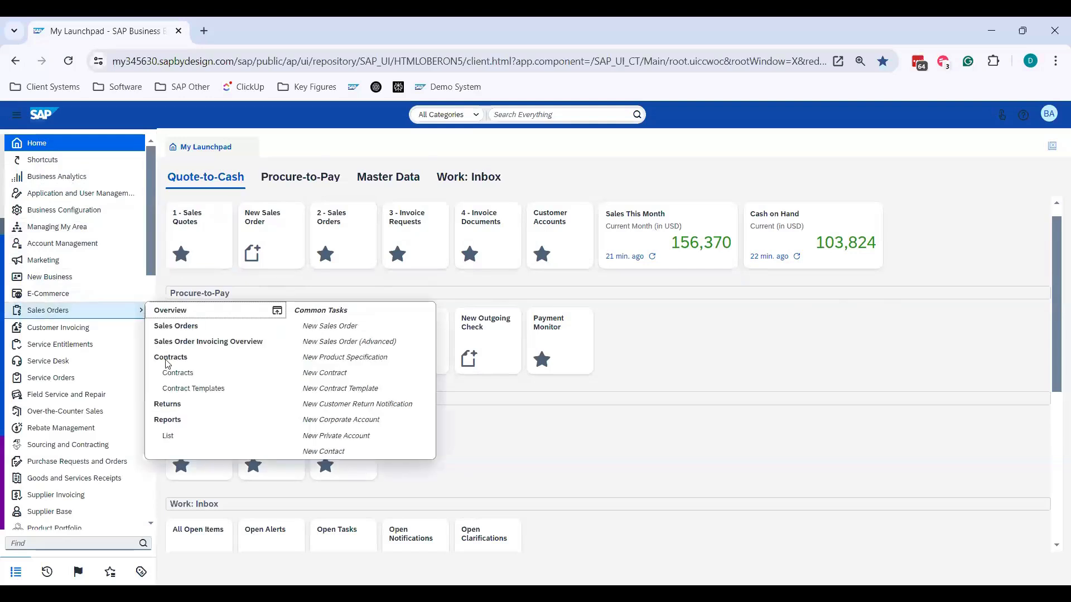
left_click(175, 421)
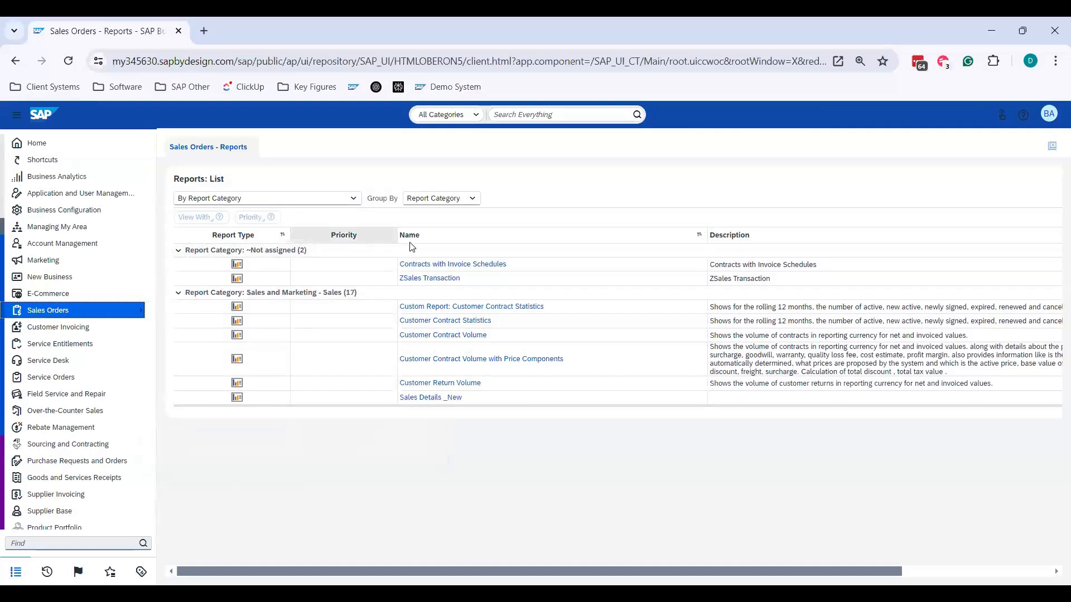
scroll(590, 317, "down", 3)
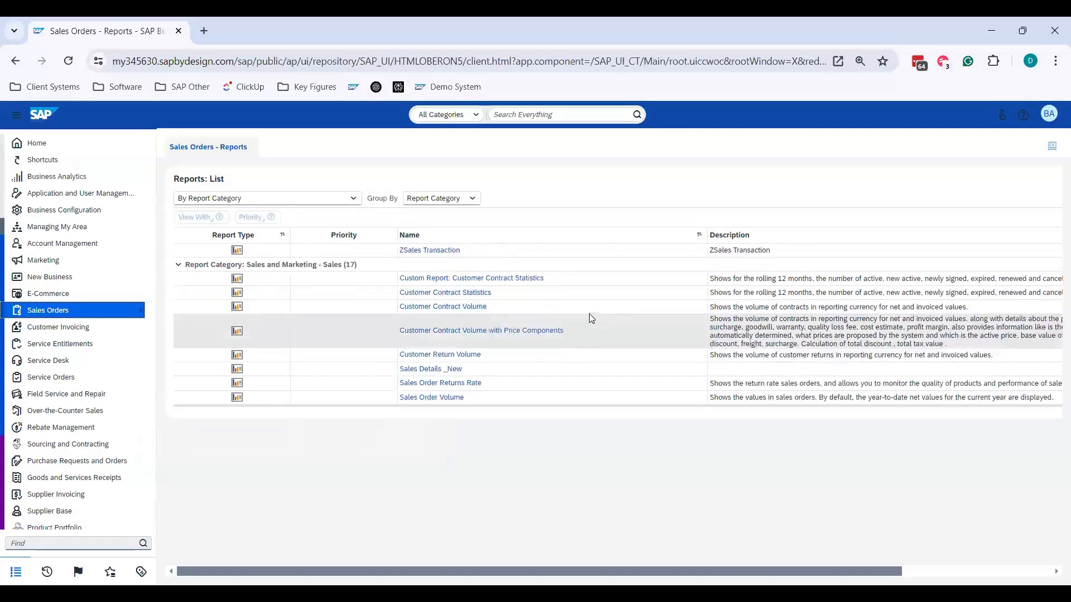
left_click(418, 329)
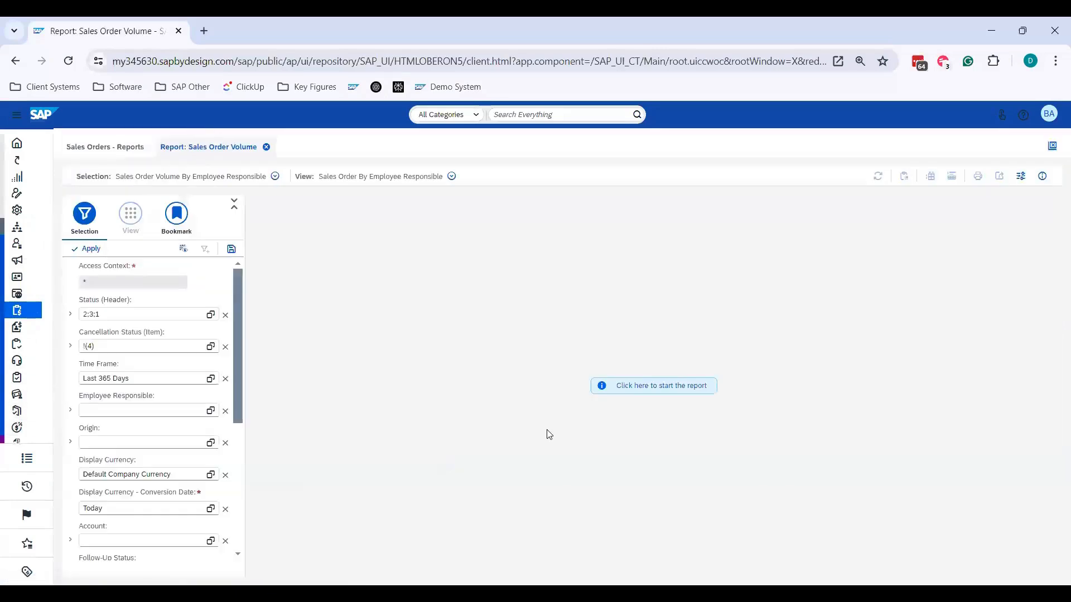
left_click(640, 386)
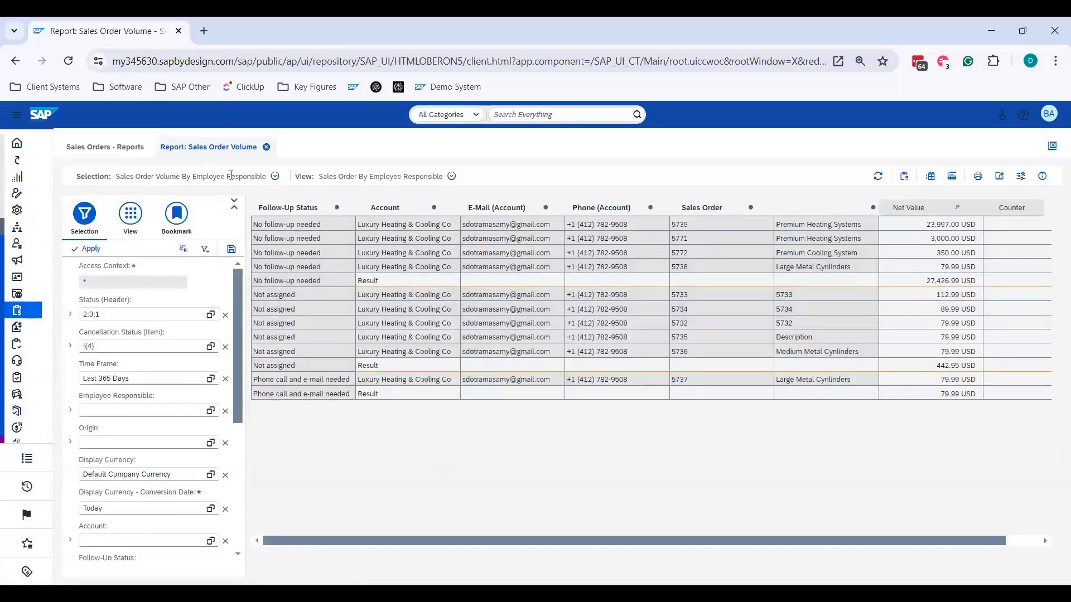
- Show the Sales Order Volume report with the Current Month selection and the Follow-Up Tasks view
left_click(275, 176)
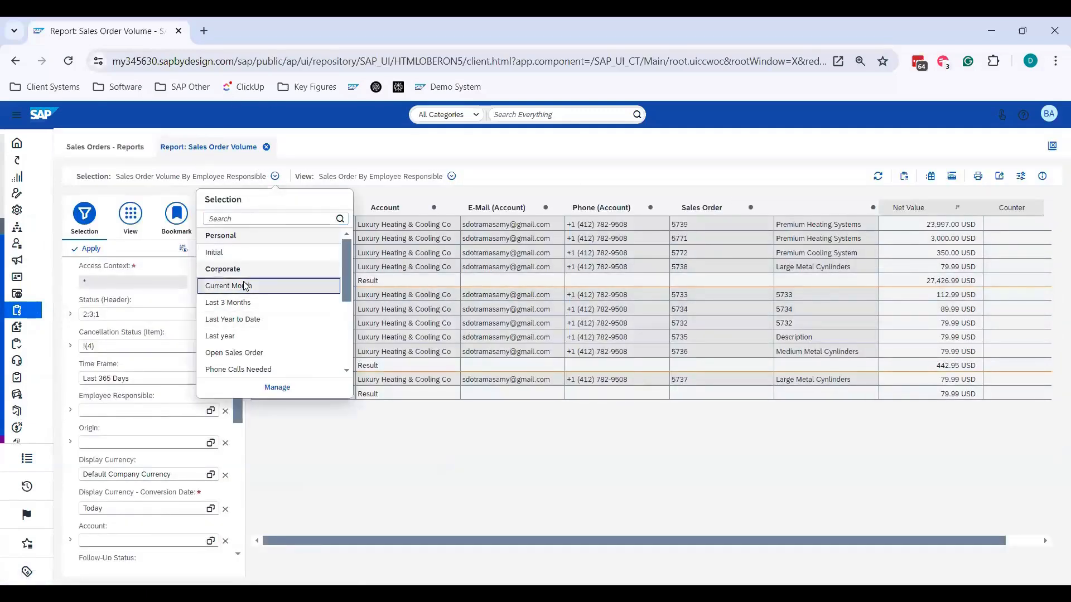
left_click(244, 286)
left_click(349, 177)
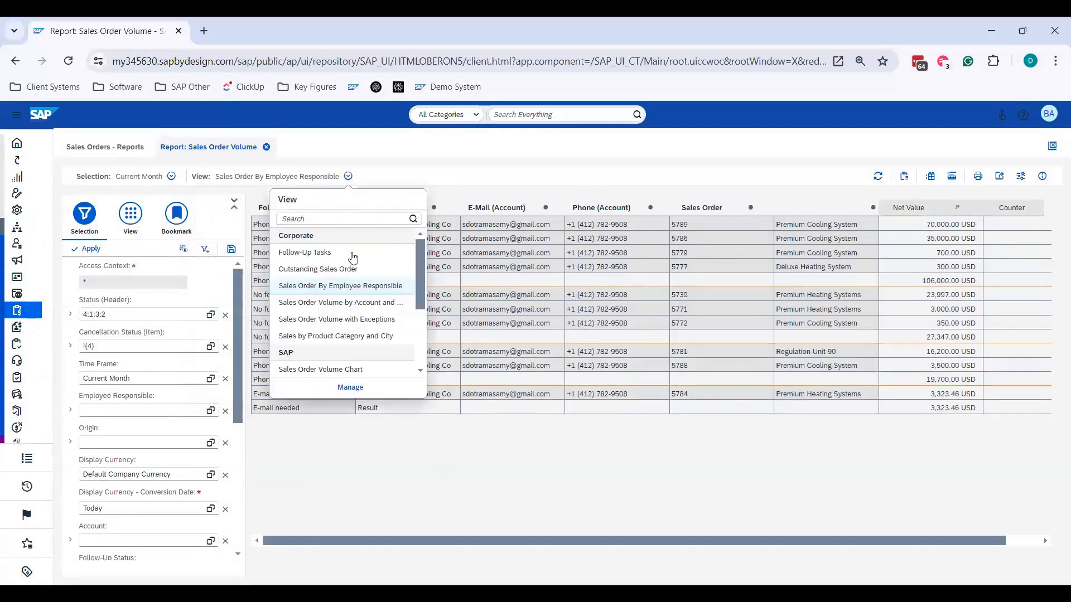
left_click(352, 253)
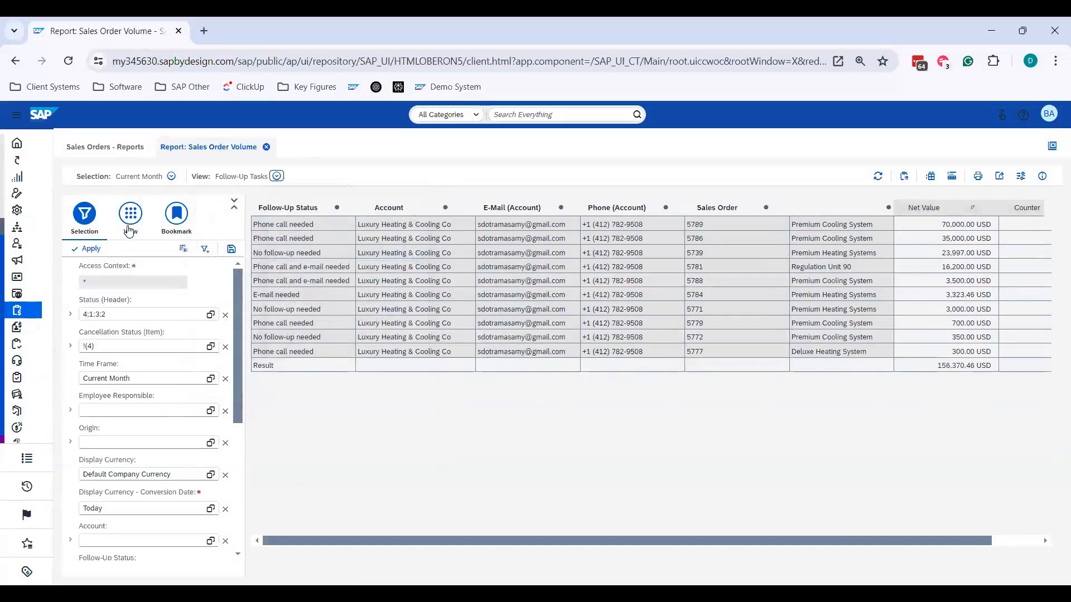
- Close the Sales Order Volume report and return to the launchpad of the Home work center
left_click(267, 147)
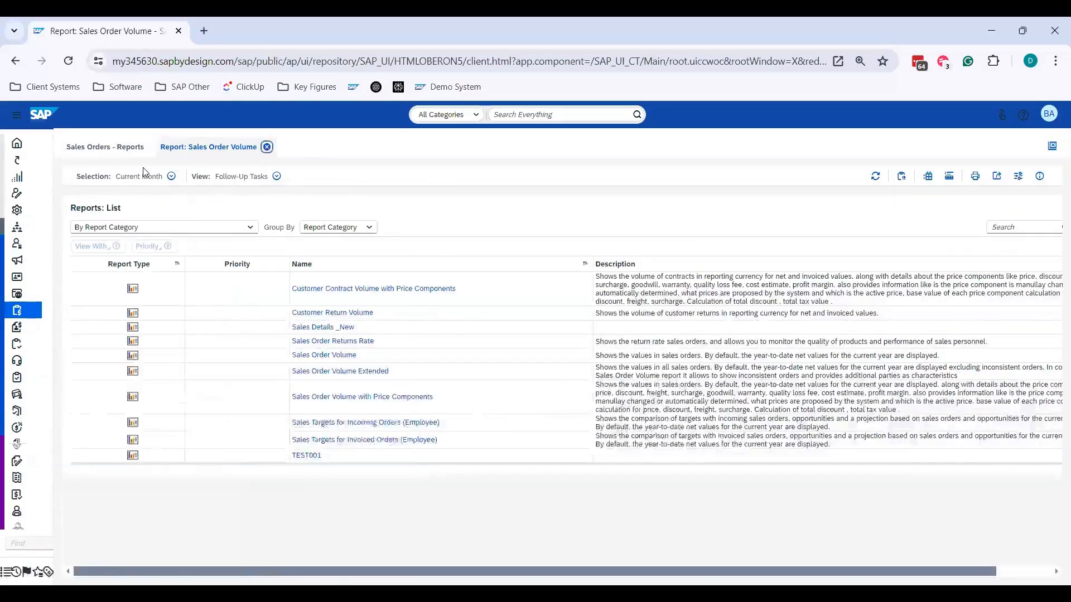
mouse_move(37, 142)
left_click(205, 145)
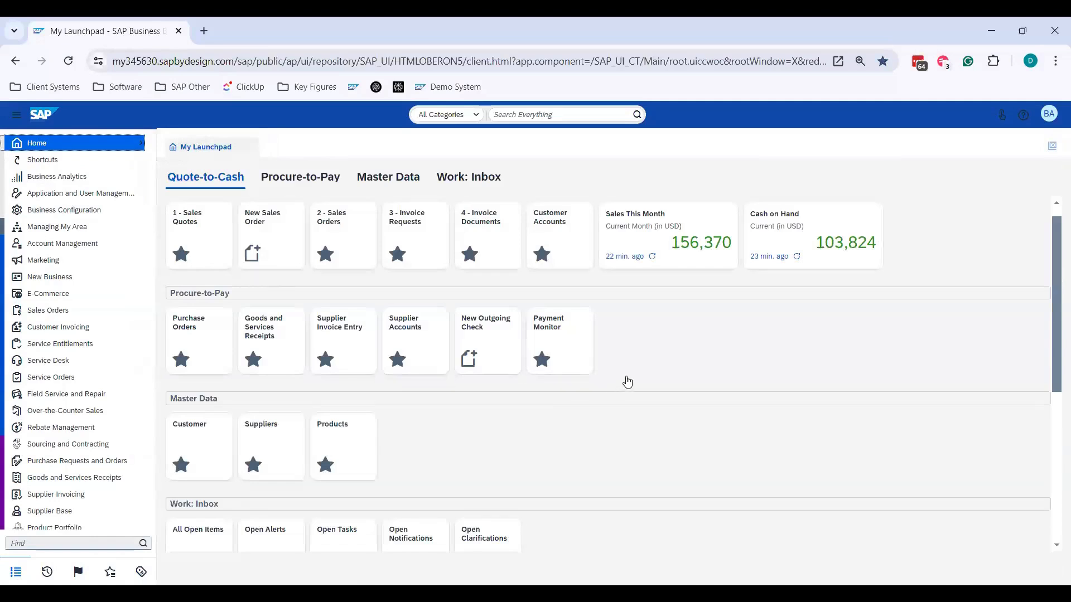
- Open the Sales This Month key figure, analyze its data in the underlying Sales Order Volume report, and close that report
left_click(645, 237)
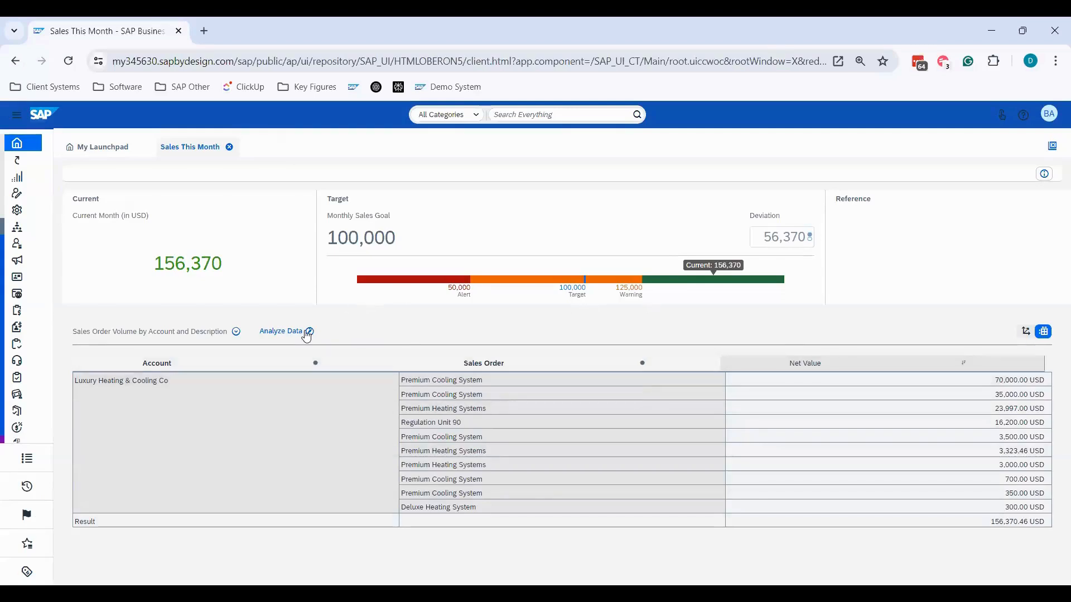
left_click(306, 332)
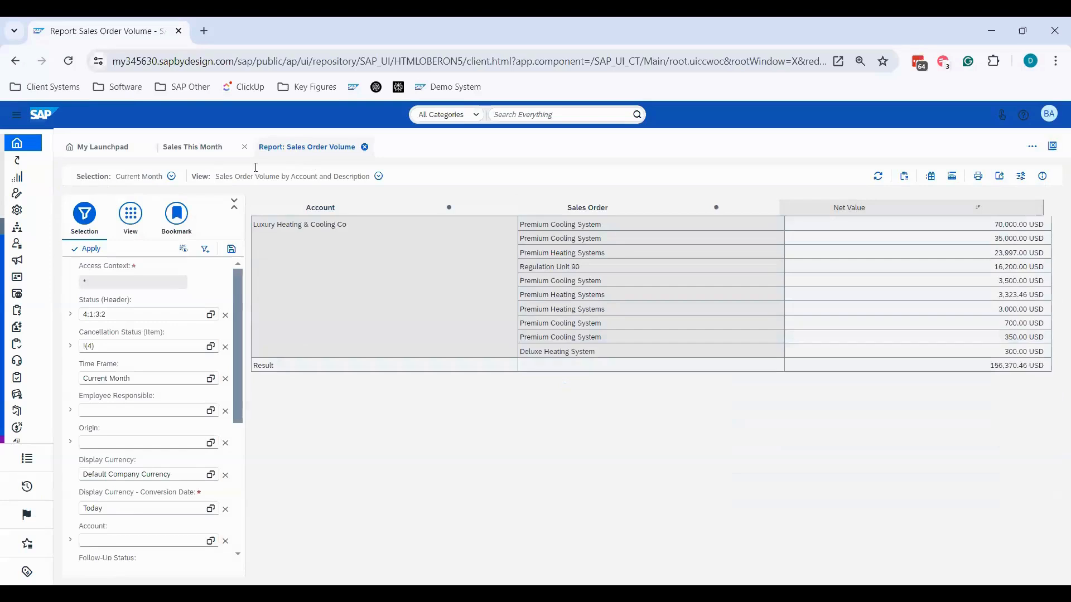
left_click(364, 147)
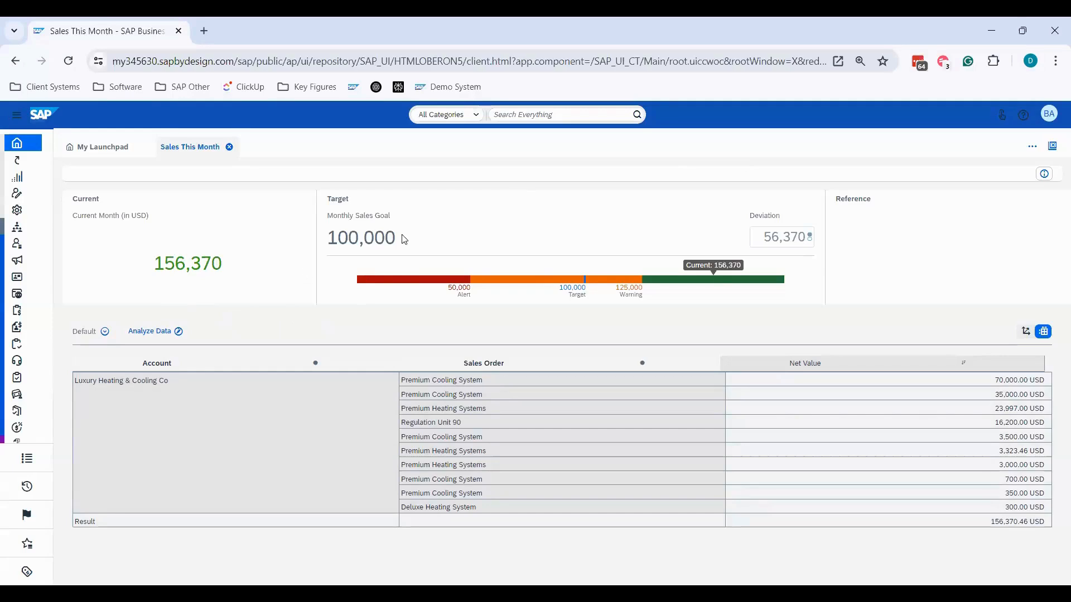
- Examine the Monthly Sales Goal target, toggle the deviation between percentage and absolute amount, and close the Sales This Month key figure
left_click_drag(395, 238, 339, 239)
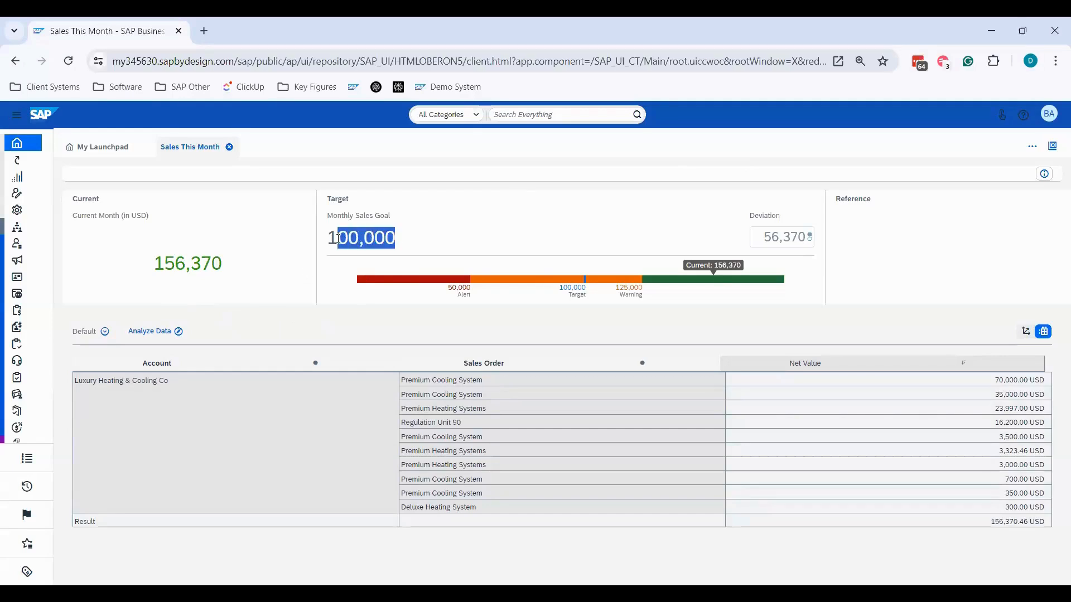
left_click(277, 319)
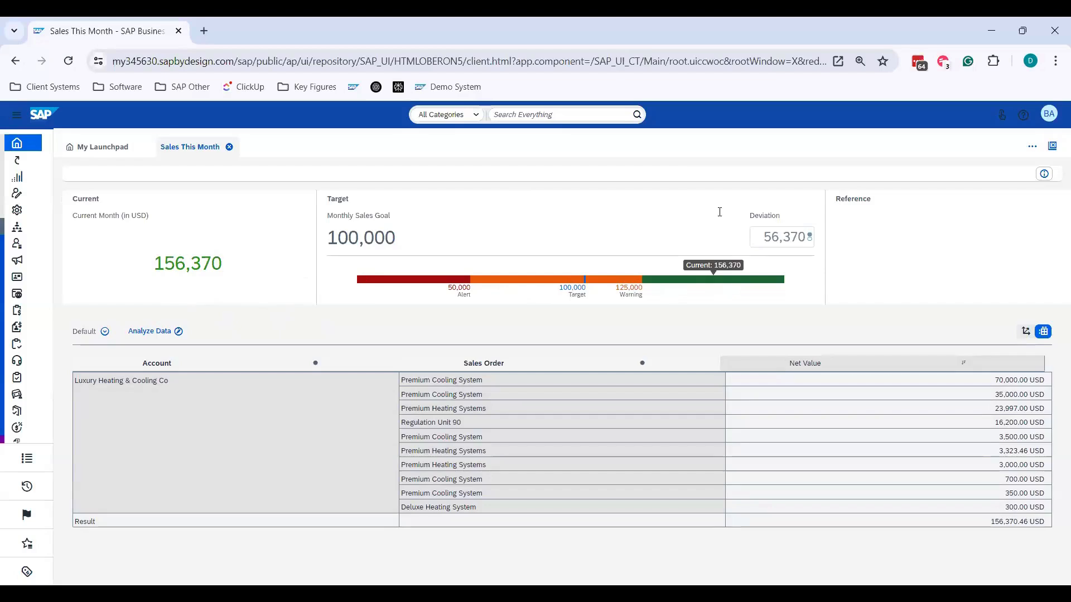
left_click(809, 240)
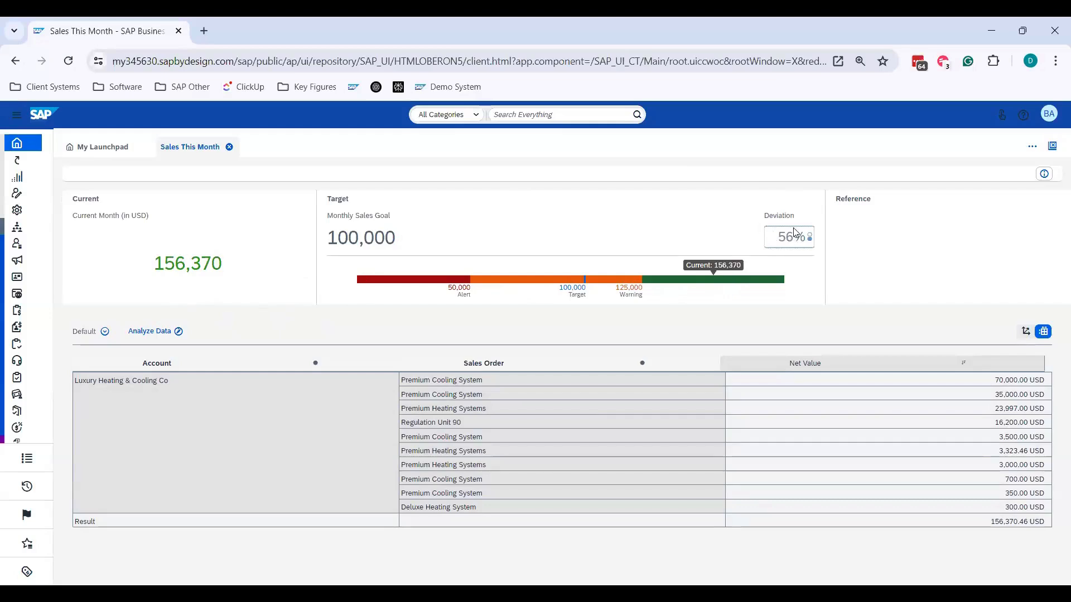
left_click(812, 237)
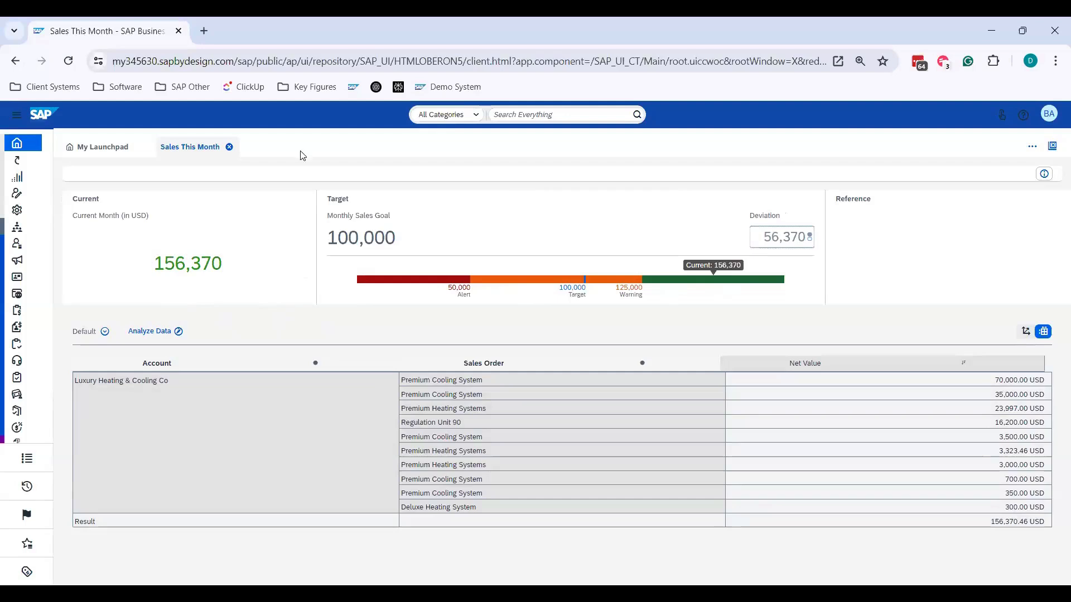
left_click(230, 148)
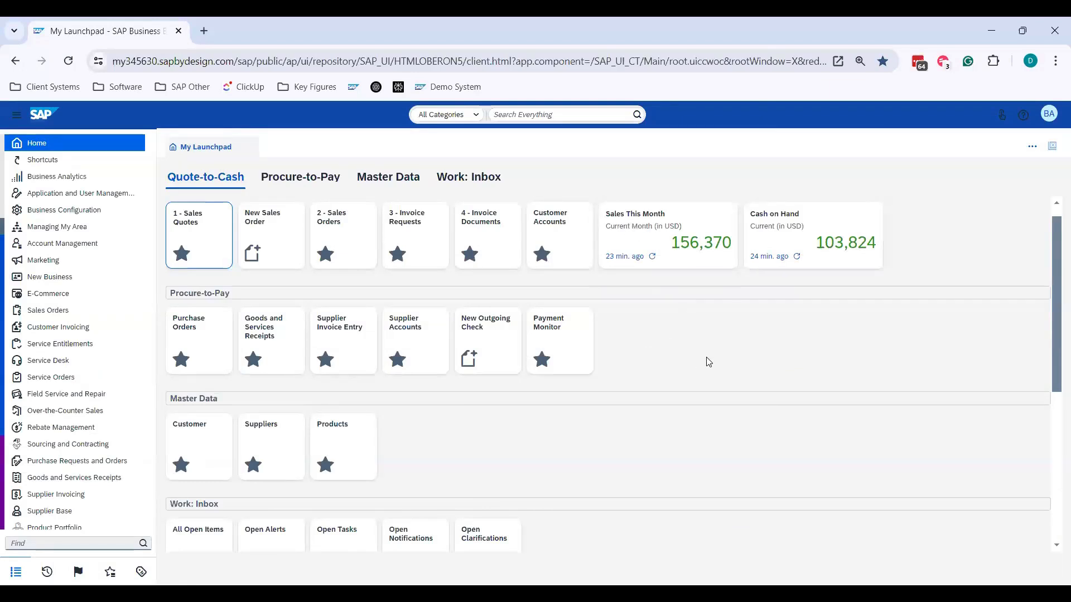
- Open the Cash on Hand key figure from the launchpad, examine its target value, and close it
left_click(801, 245)
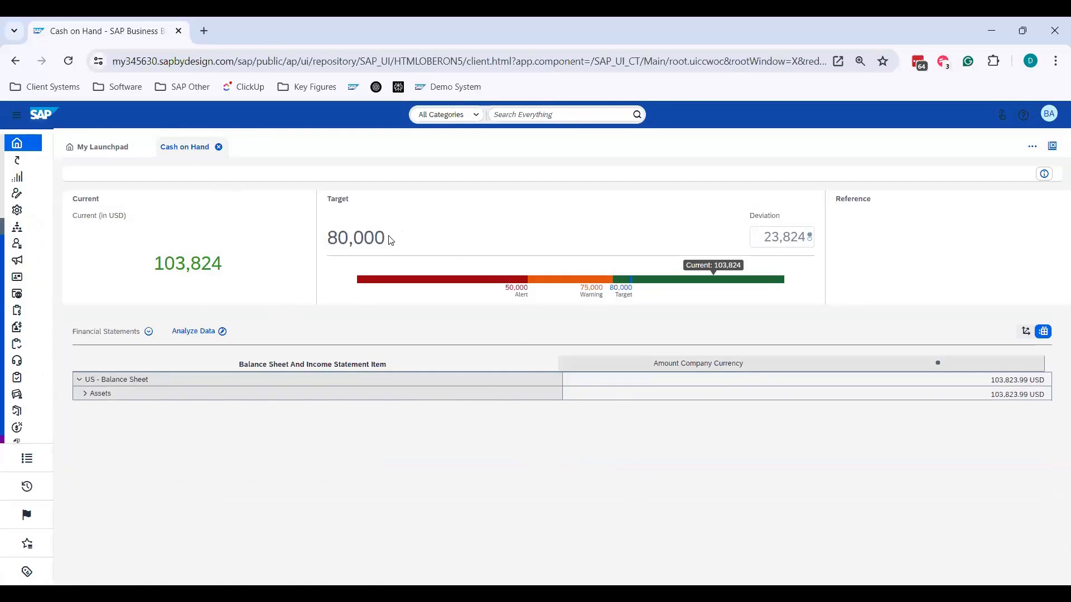
left_click_drag(387, 239, 326, 241)
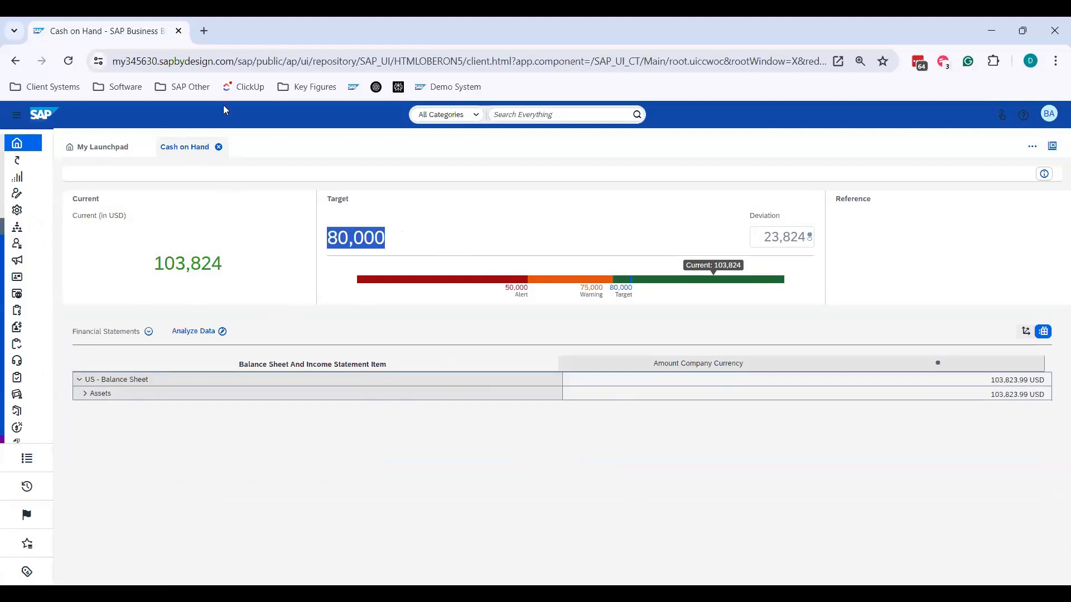
left_click(219, 146)
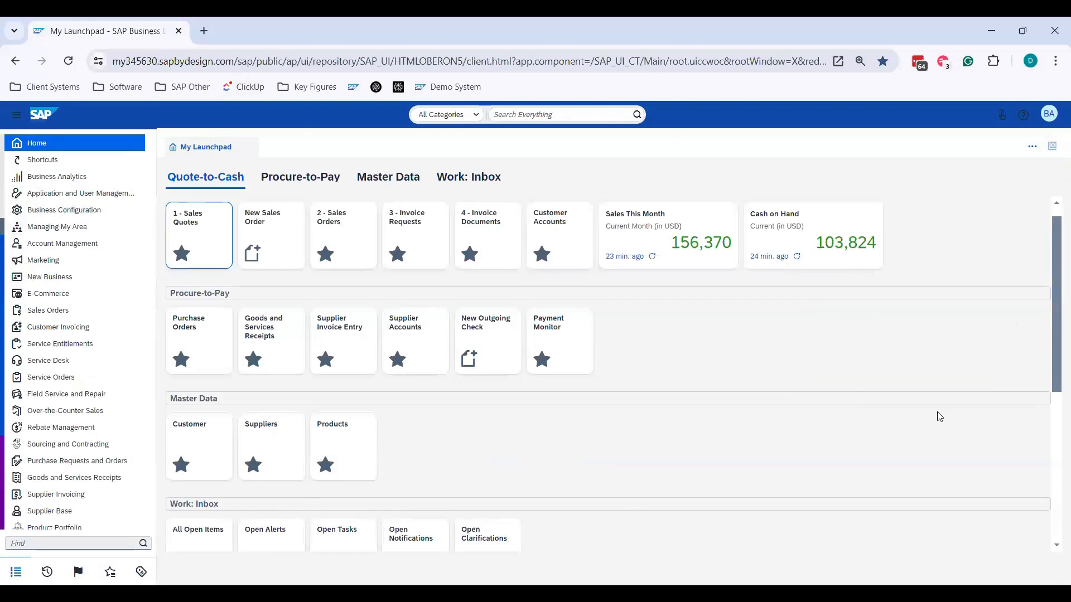
- Switch the interface to touch mode and open the 2 - Sales Orders tile from the Quote-to-Cash group
left_click(1050, 116)
left_click(845, 162)
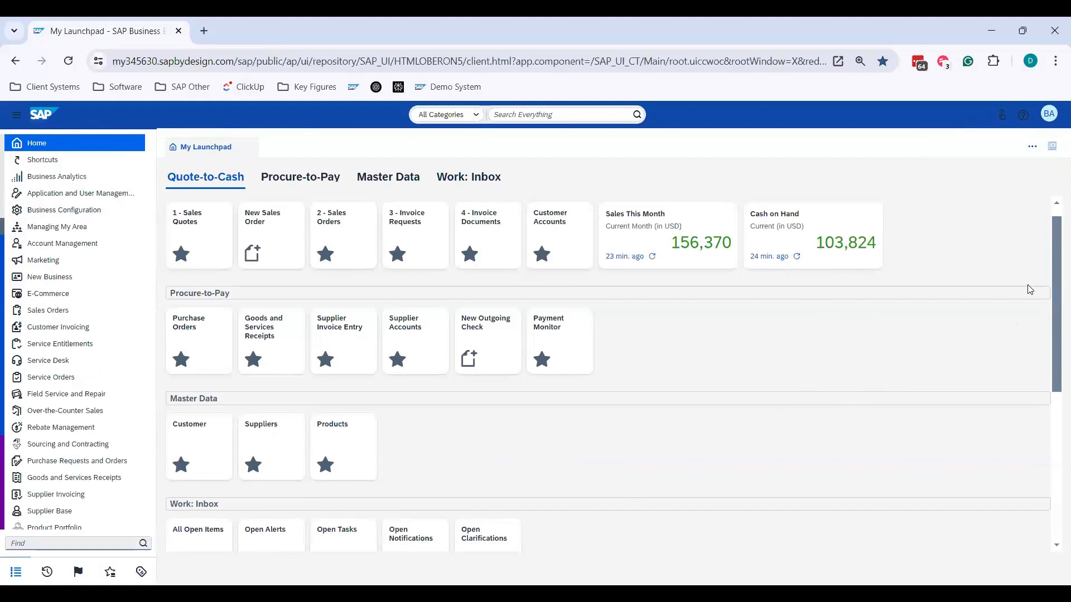
left_click(1002, 119)
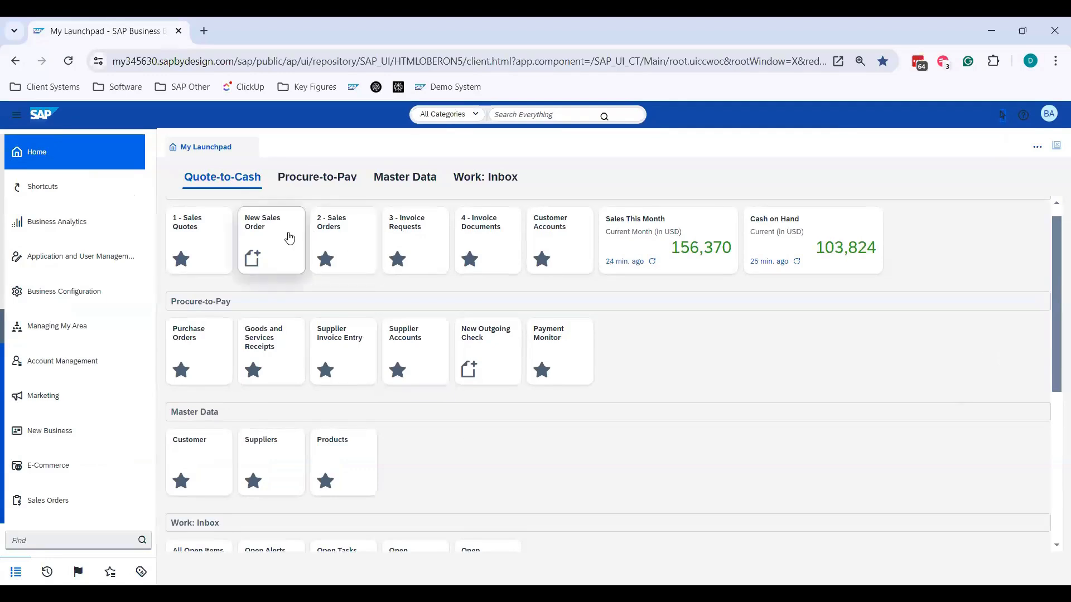
left_click(335, 234)
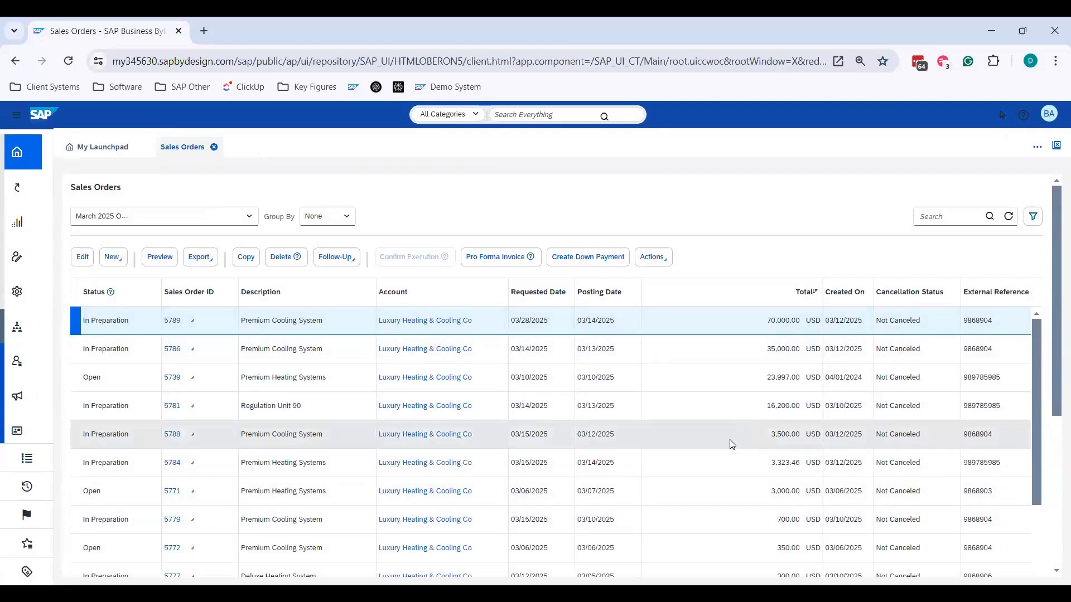
- Try larger browser zoom levels on the Sales Orders list, restore the compact non-touch layout, and settle on a slightly enlarged page
key("ctrl+plus")
key("ctrl+plus")
key("ctrl+plus")
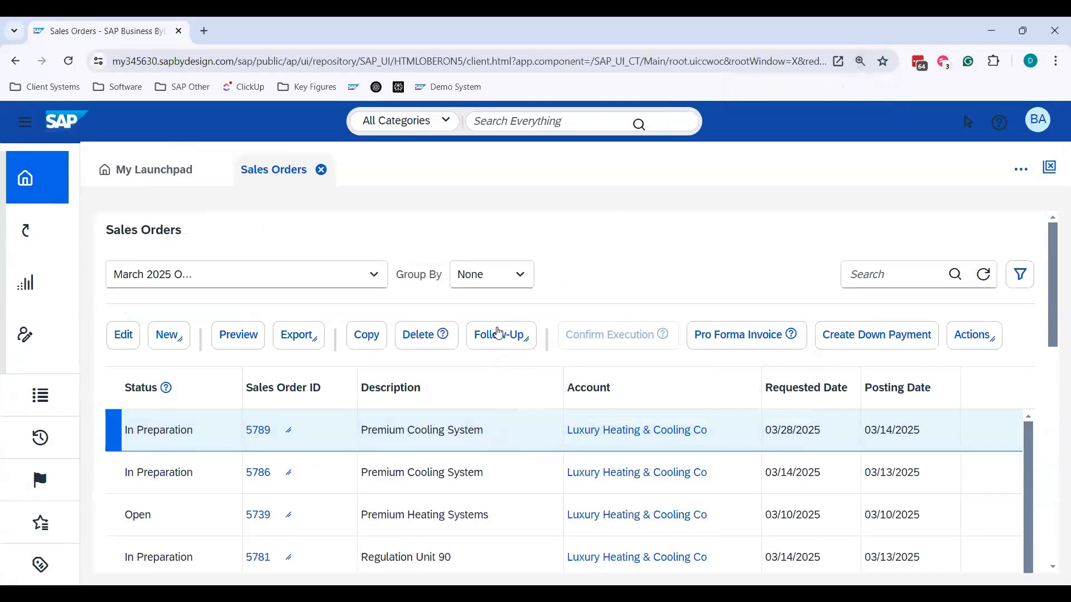
key("ctrl+plus")
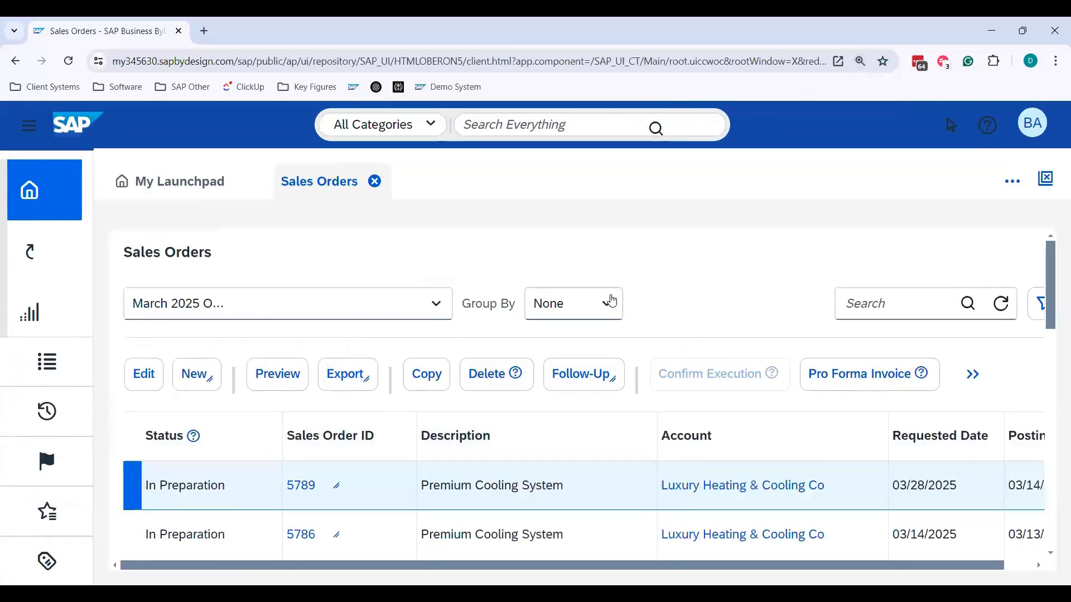
key("ctrl+minus")
key("ctrl+minus")
key("ctrl+minus")
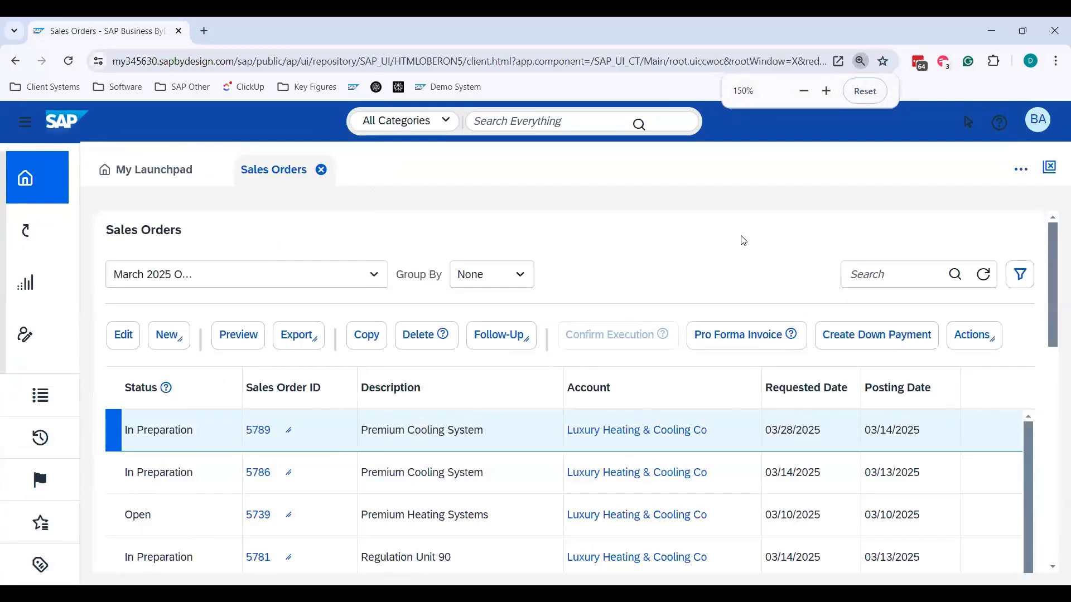
key("ctrl+minus")
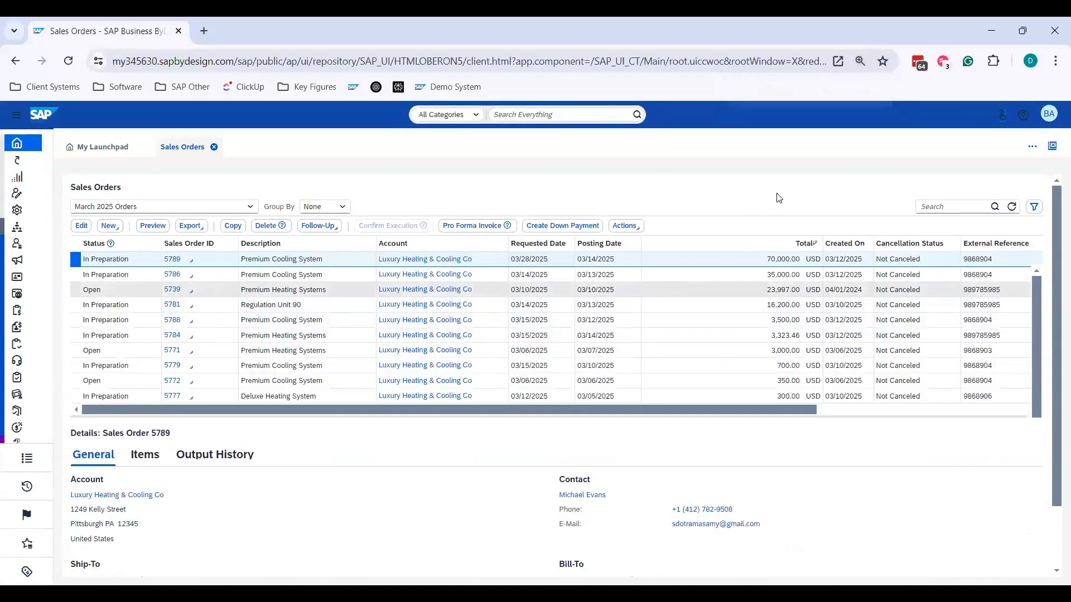
key("ctrl+plus")
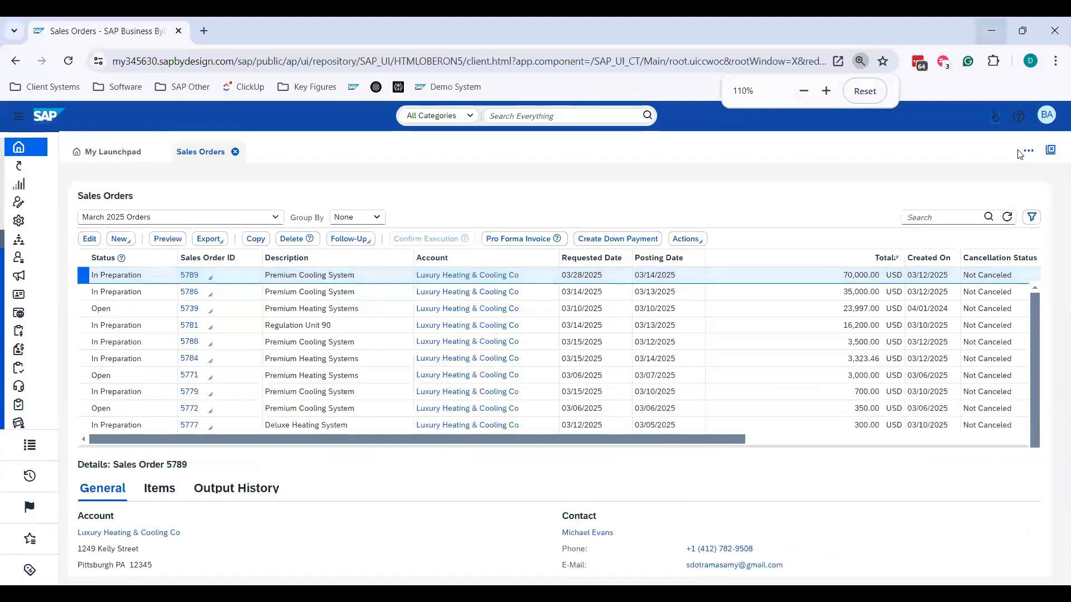
- Open My Settings and view the available date formats under the regional settings
left_click(1045, 116)
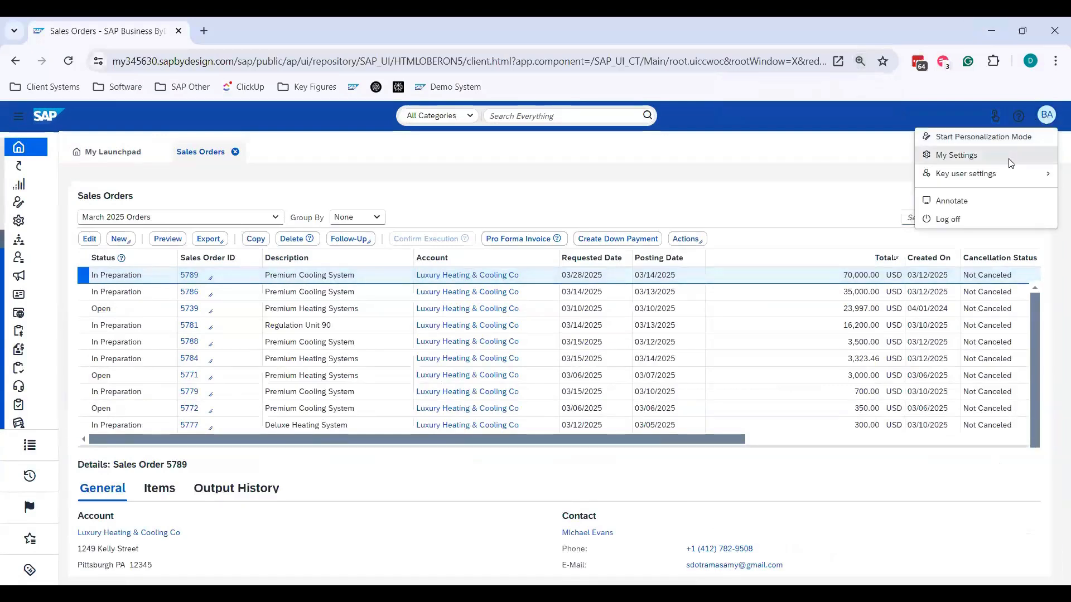
left_click(1011, 163)
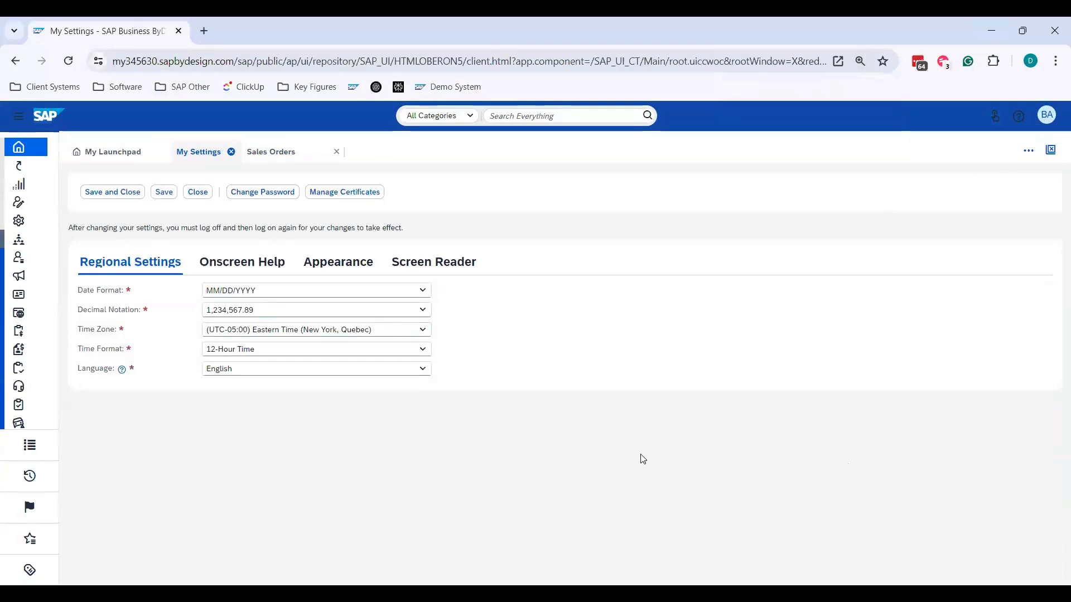
left_click(423, 294)
left_click(700, 438)
- View the Onscreen Help settings and examine the explanation offered for the Status column in the Sales Orders list
left_click(271, 268)
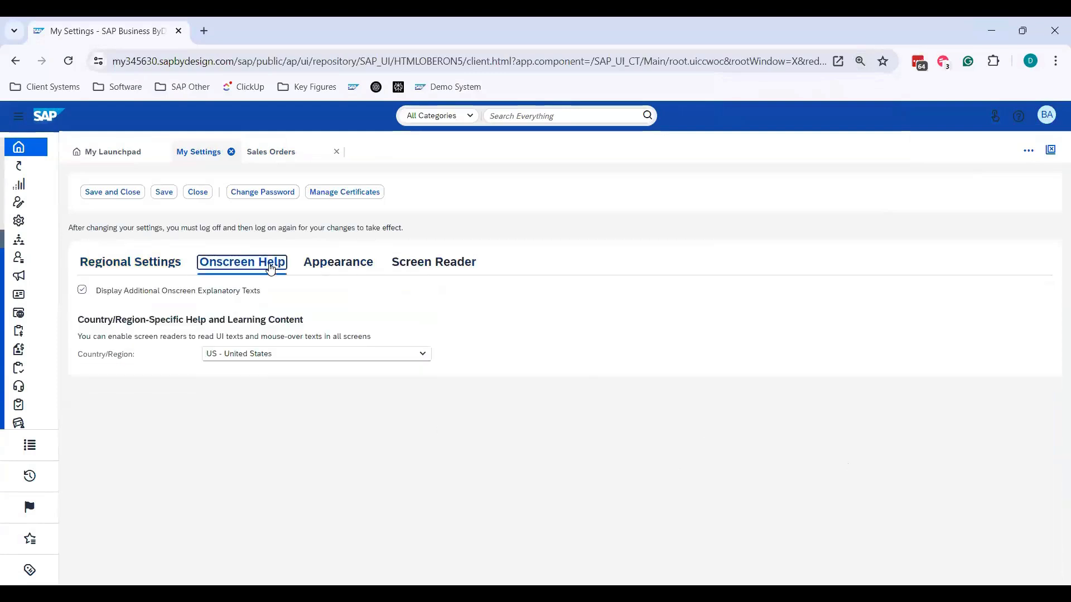
left_click(131, 158)
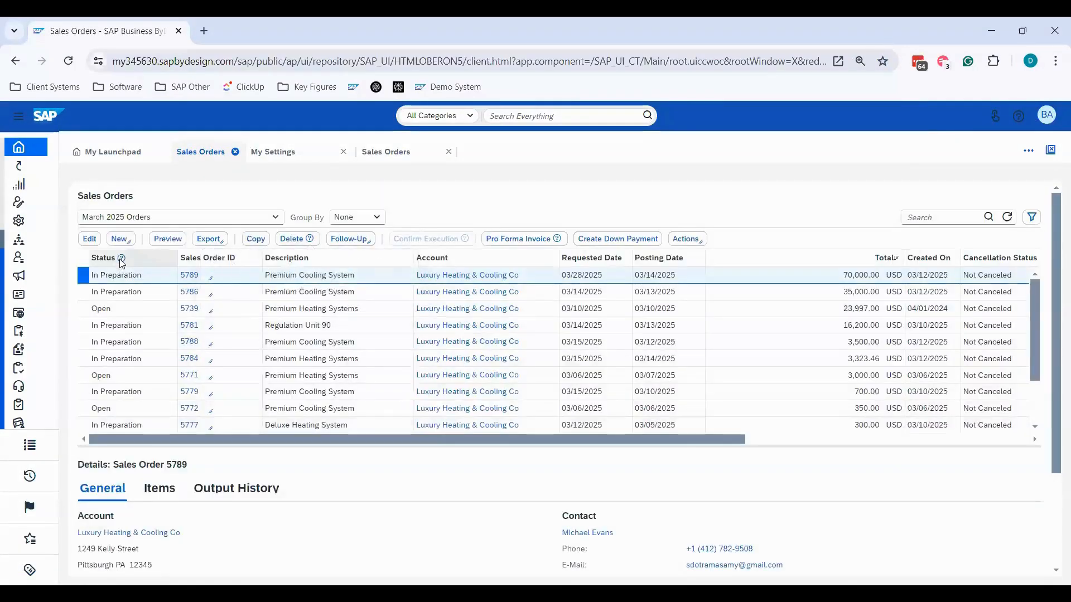
mouse_move(122, 259)
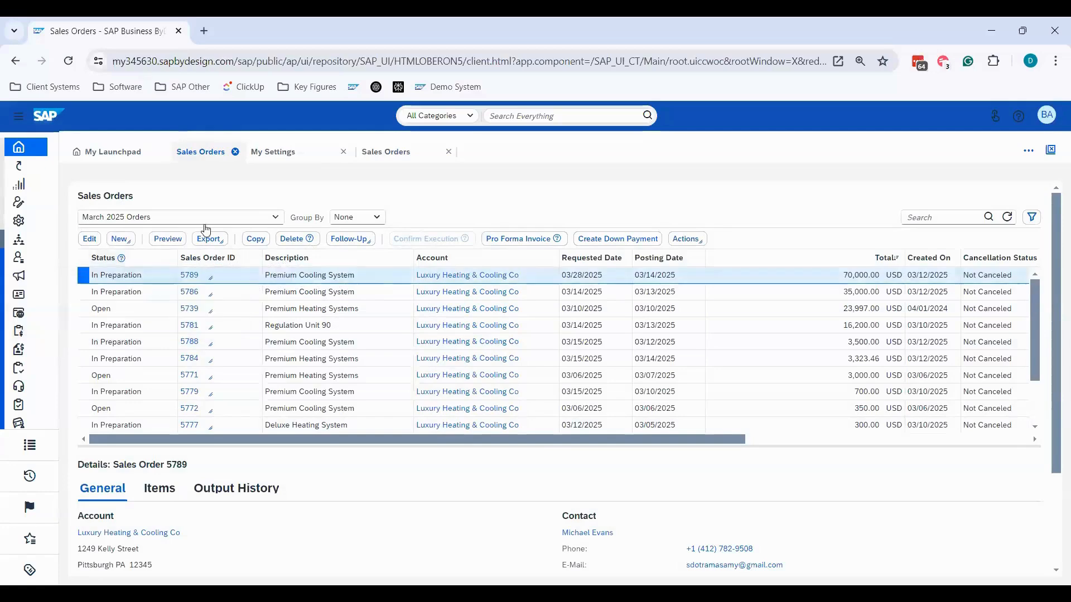
- Disable Display Additional Onscreen Explanatory Texts in the Onscreen Help settings, save the settings, and close them
left_click(271, 155)
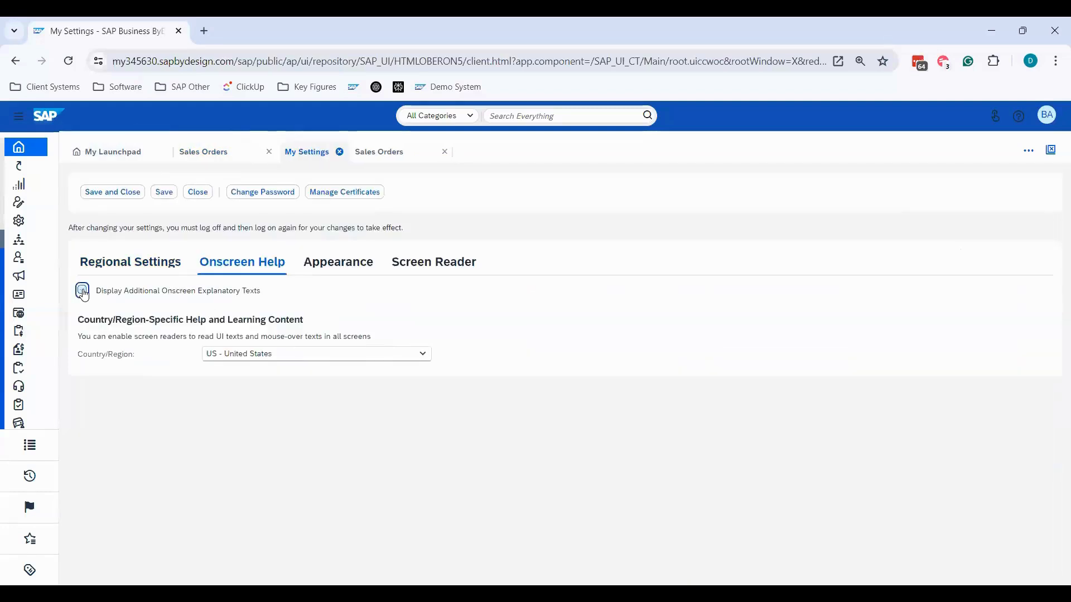
left_click(163, 194)
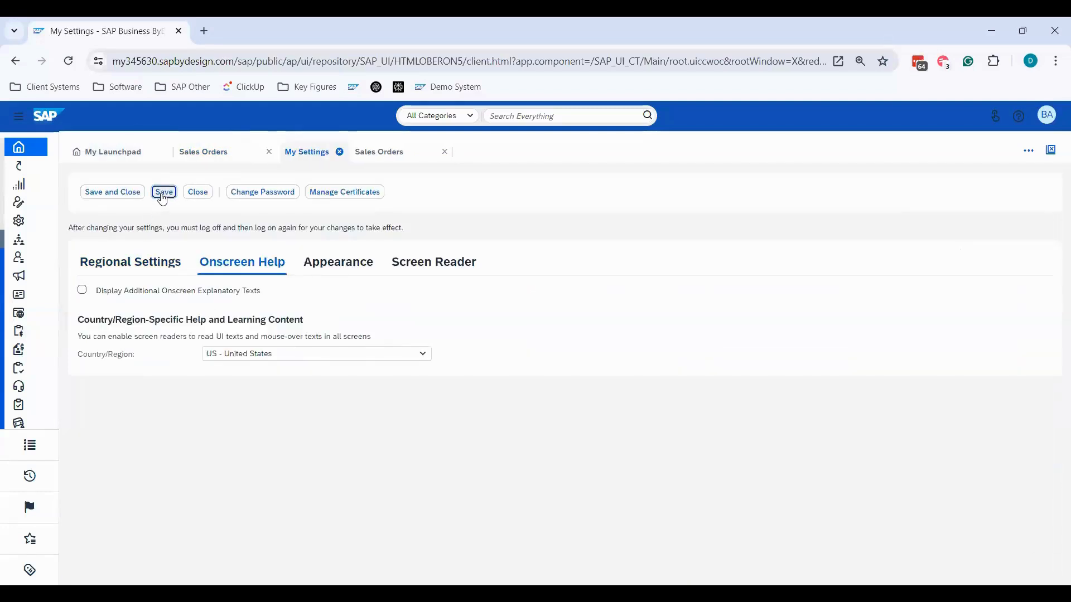
left_click(198, 193)
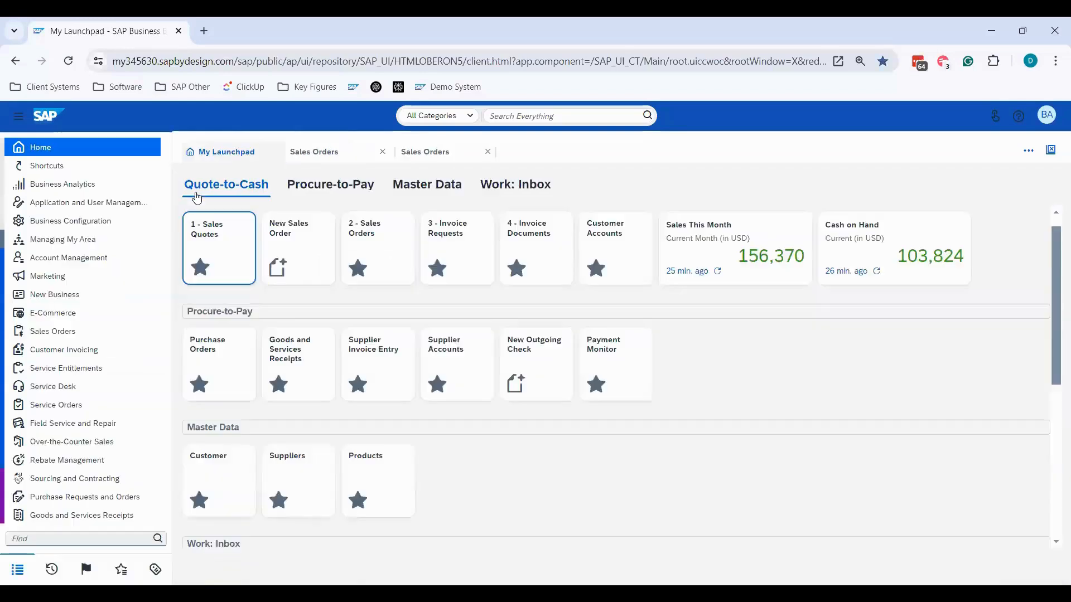
- Close all open Sales Orders tabs and reopen the 2 - Sales Orders tile from the launchpad
left_click(383, 151)
left_click(1049, 148)
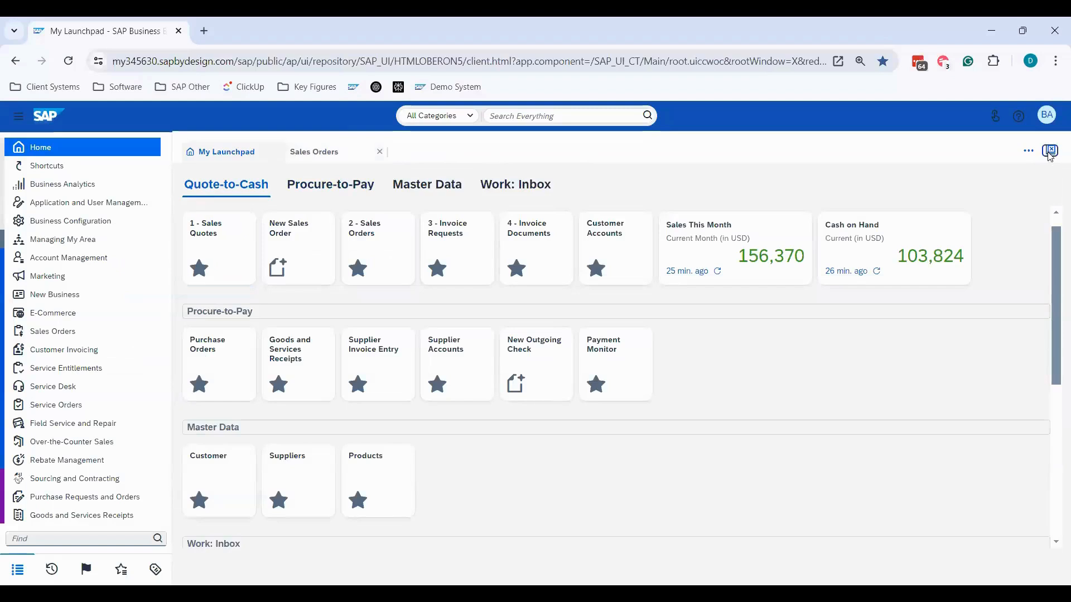
left_click(368, 239)
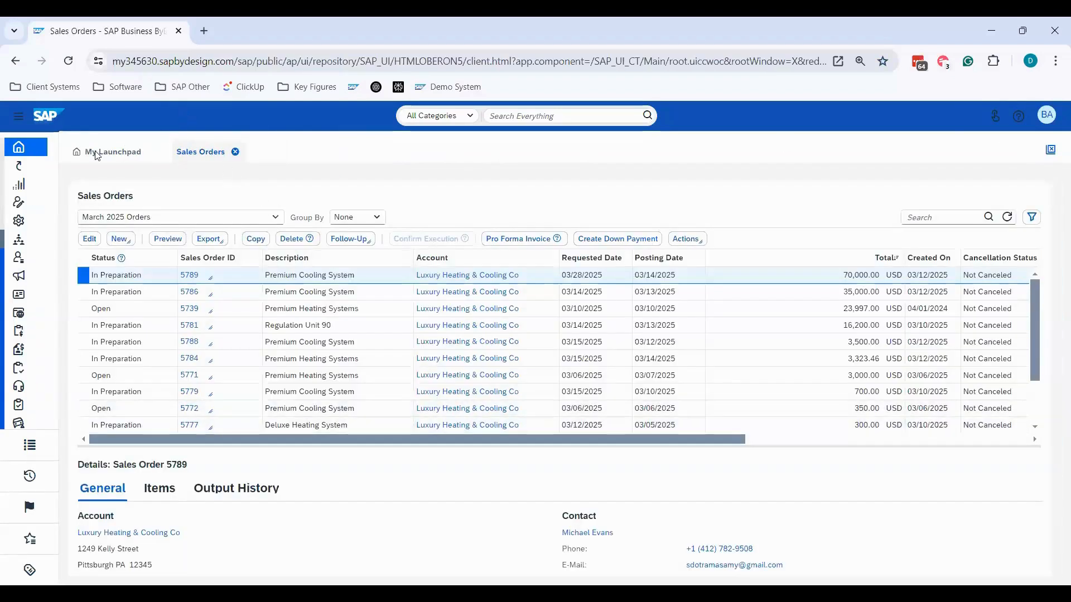
- Return to the launchpad, keep Display Additional Onscreen Explanatory Texts disabled in the Onscreen Help settings, and save and close the settings
left_click(96, 153)
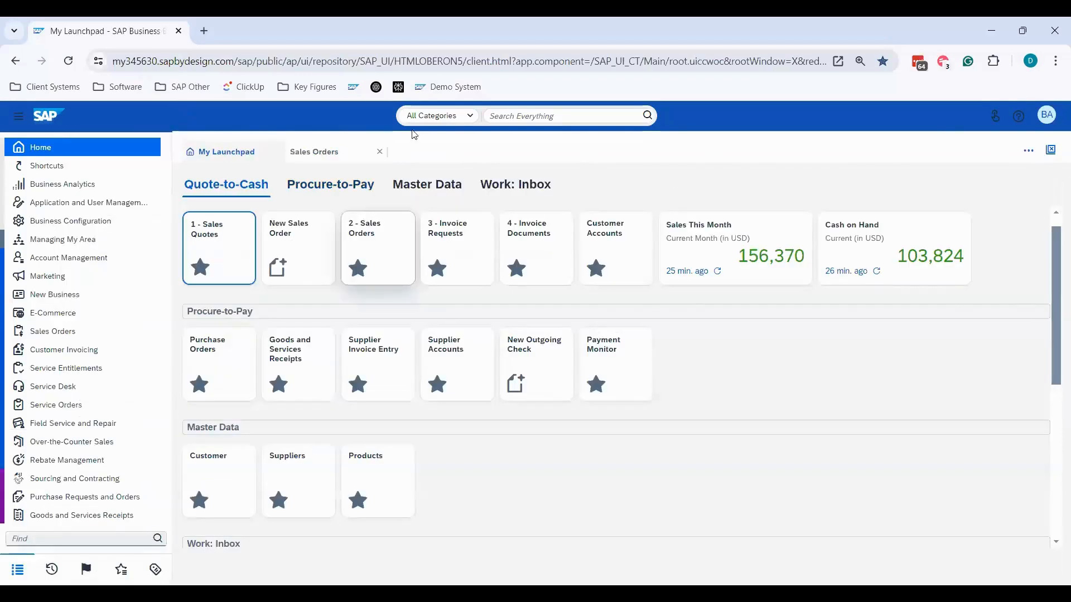
left_click(1046, 116)
left_click(956, 155)
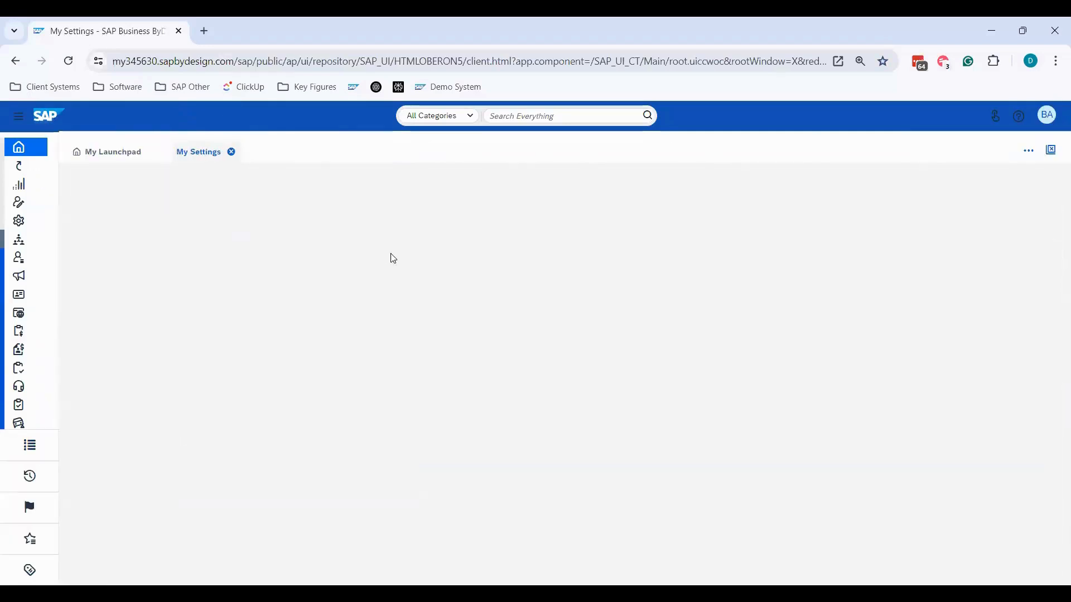
left_click(234, 266)
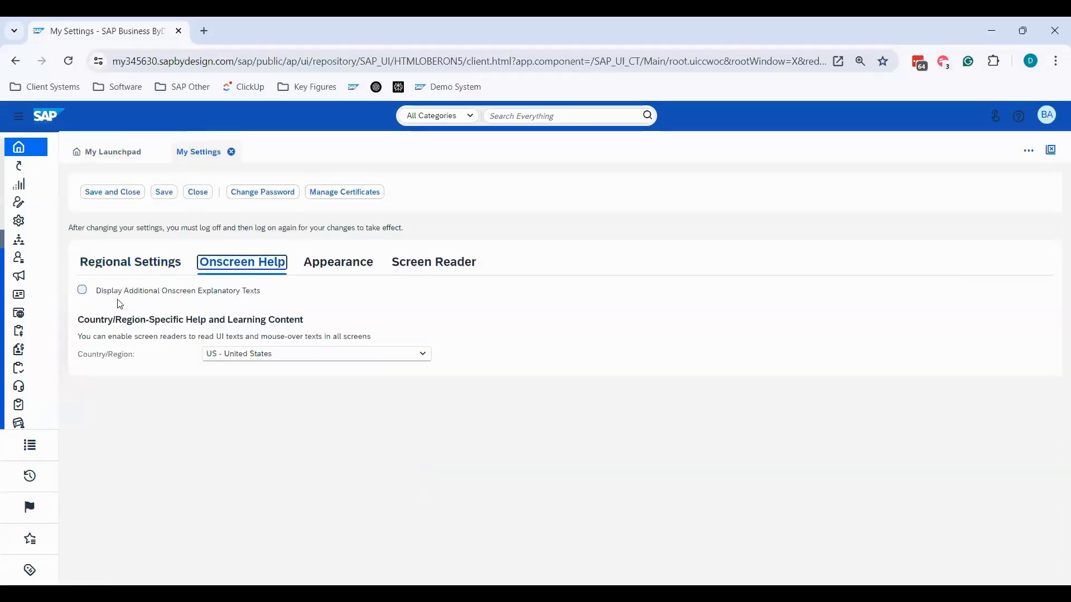
left_click(82, 291)
left_click(82, 291)
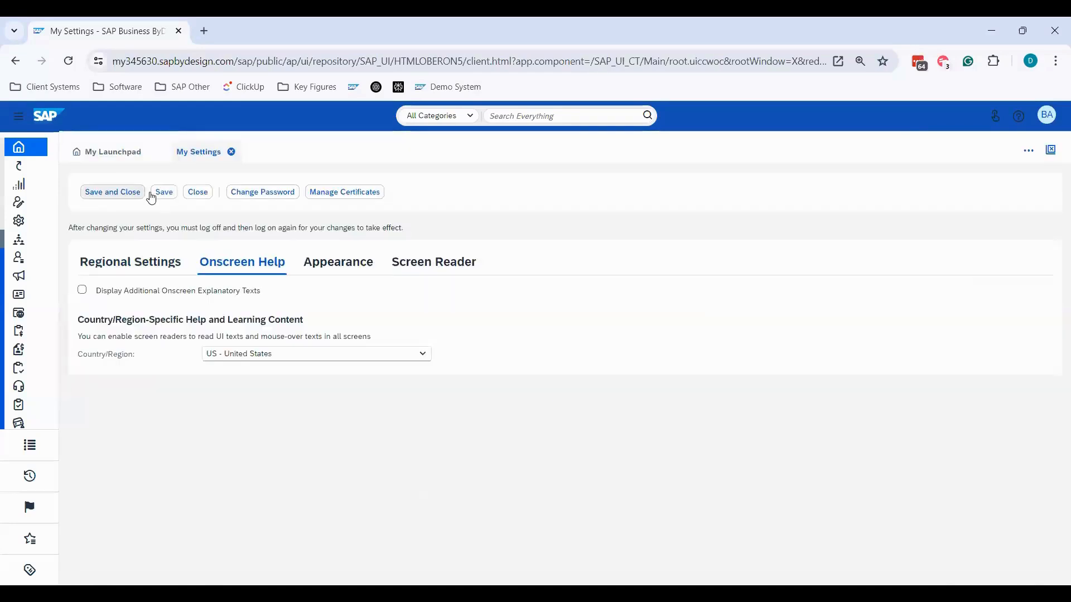
left_click(138, 193)
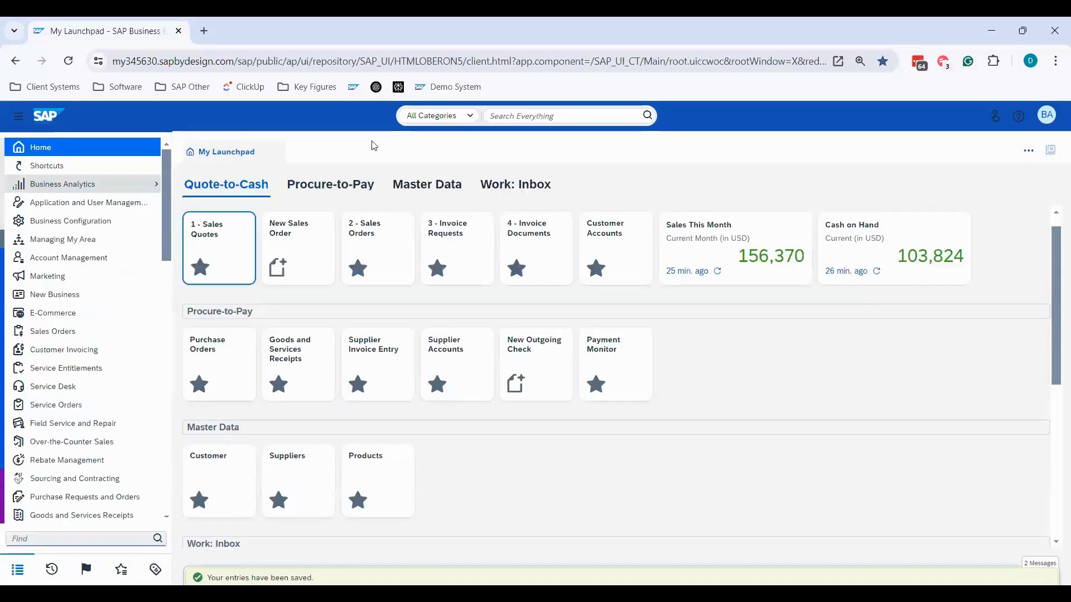
- Reload the page, check the 2 - Sales Orders list for onscreen help symbols, and close the list
left_click(68, 61)
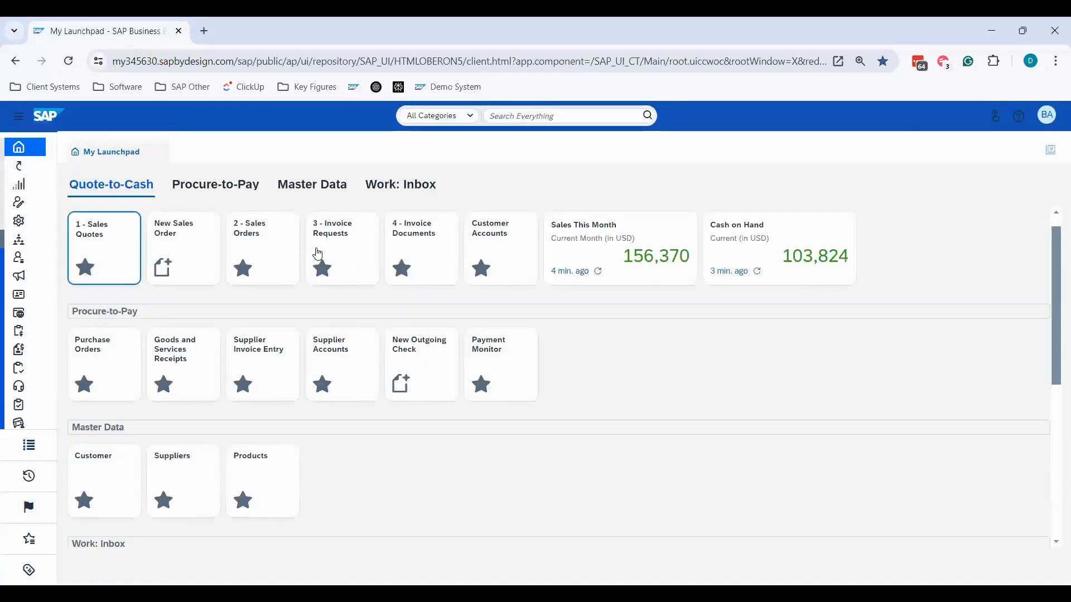
left_click(257, 244)
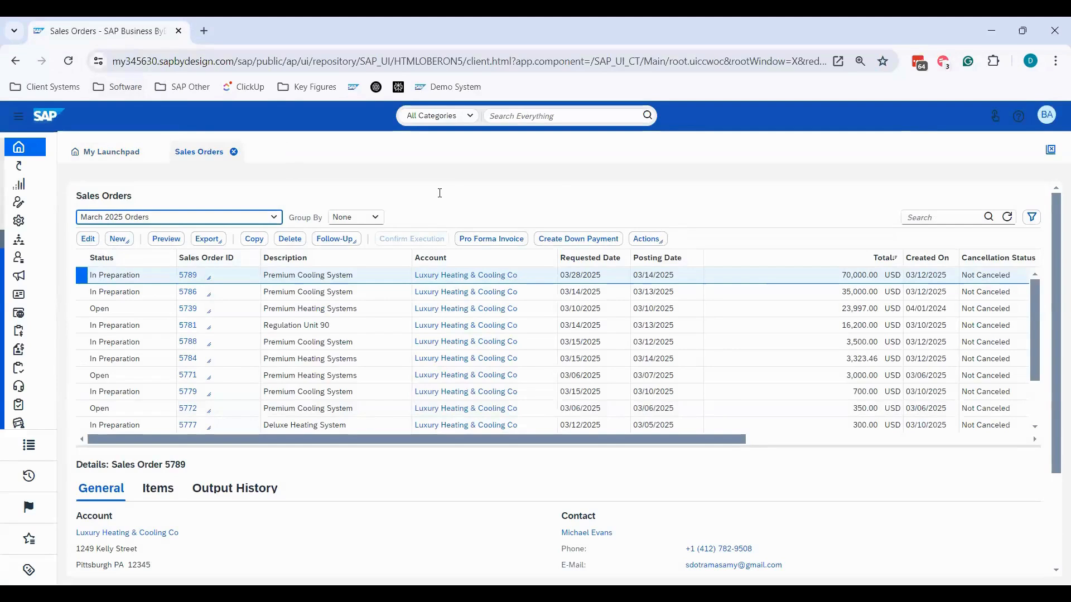
left_click(234, 157)
- Enable Display Additional Onscreen Explanatory Texts in the Onscreen Help section of My Settings and save the settings
left_click(1042, 123)
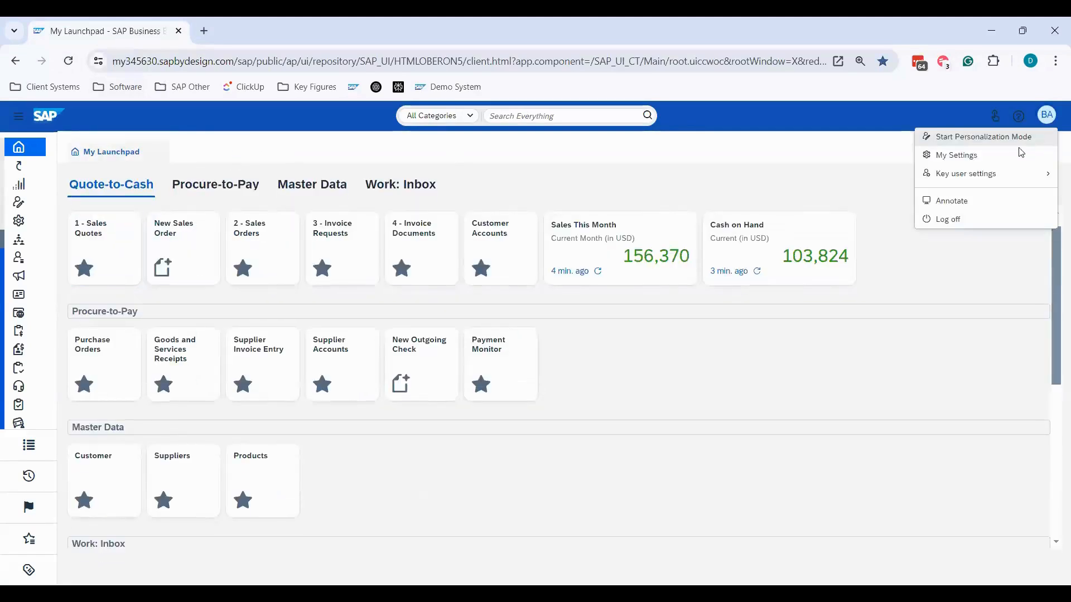
left_click(998, 155)
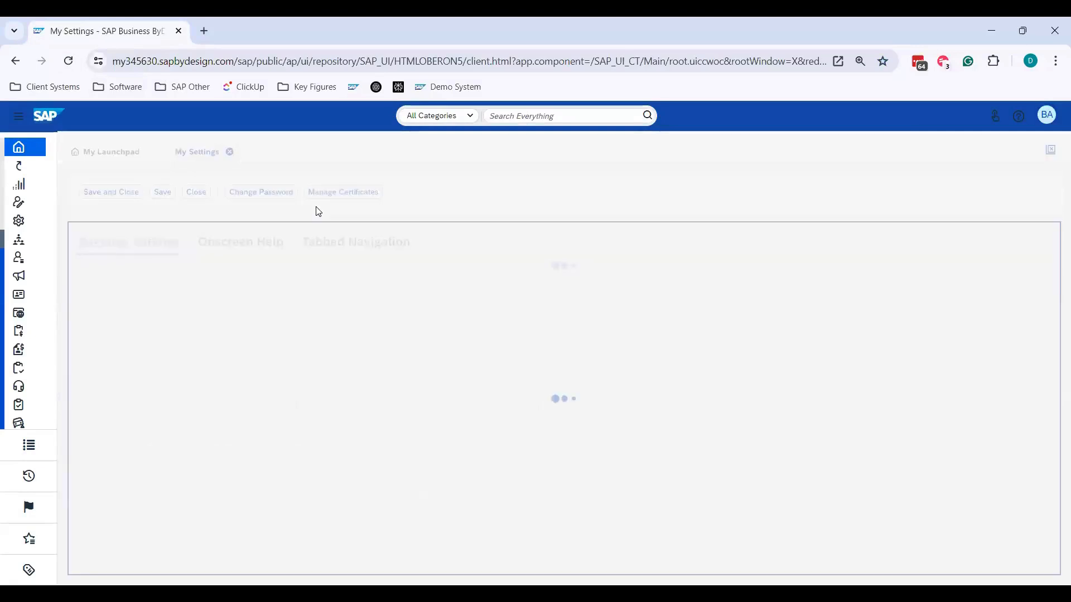
left_click(262, 243)
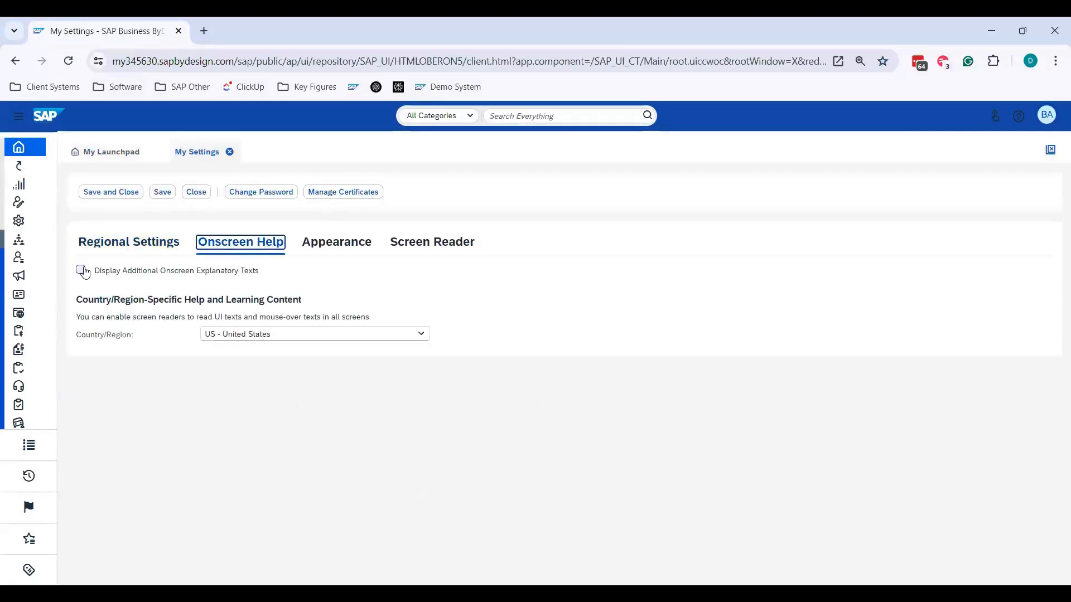
left_click(82, 271)
left_click(165, 197)
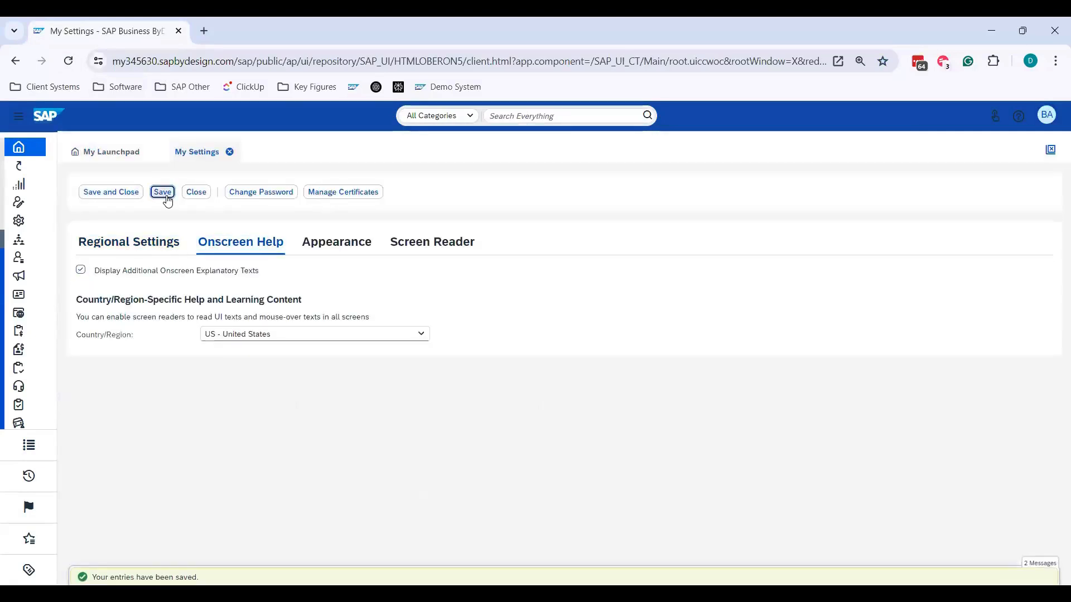
- Set the display appearance to Evening Horizon, save the settings, and reload the site to apply the theme
left_click(338, 249)
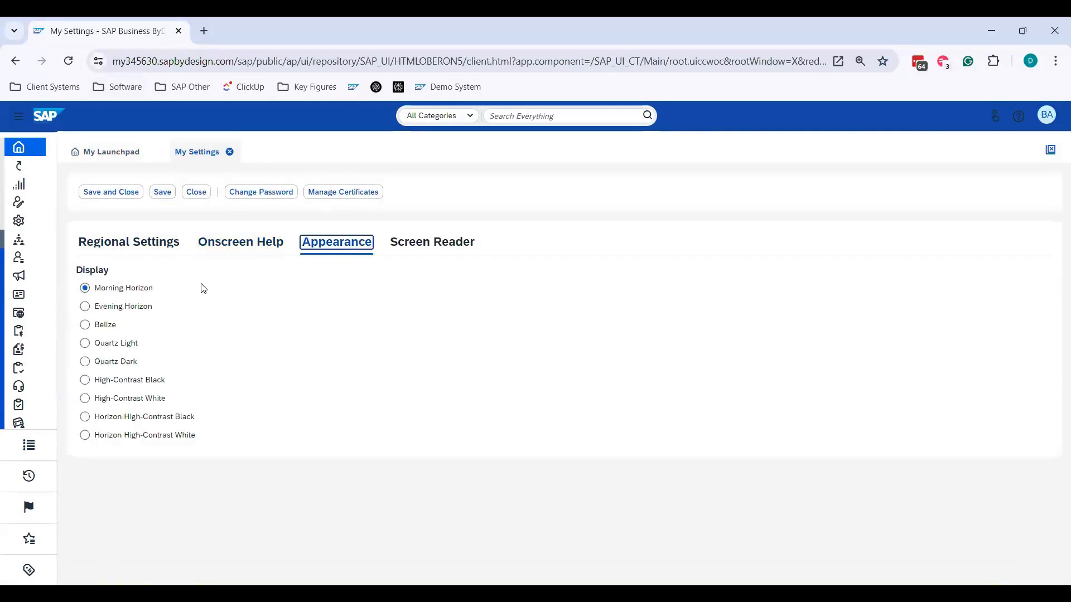
left_click(86, 308)
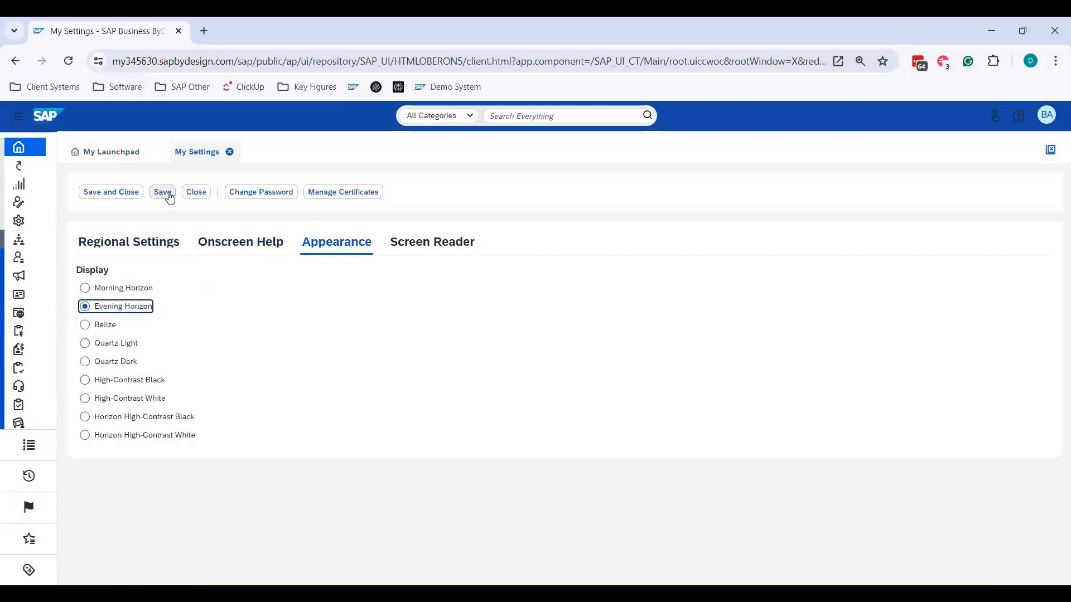
left_click(162, 193)
left_click(68, 61)
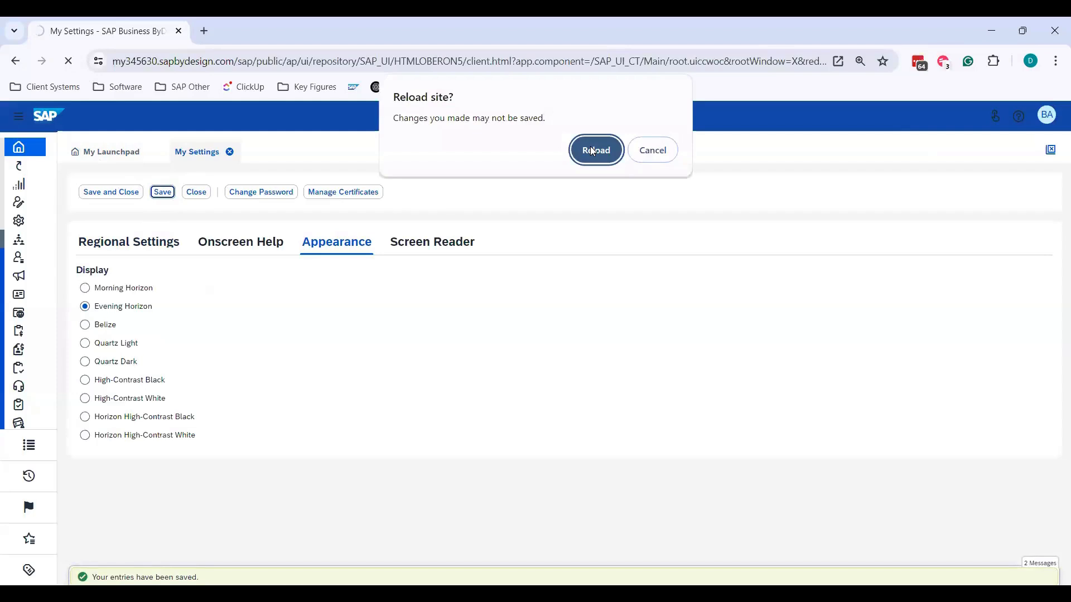
left_click(593, 150)
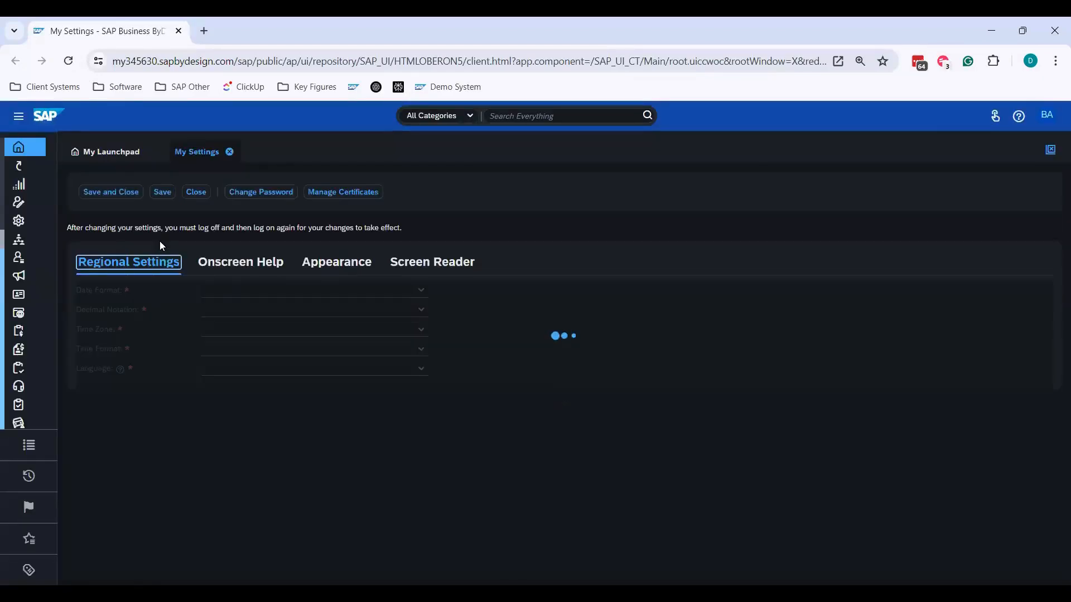
- Set the display appearance back to Morning Horizon, save and close the settings, and reload the page
left_click(338, 264)
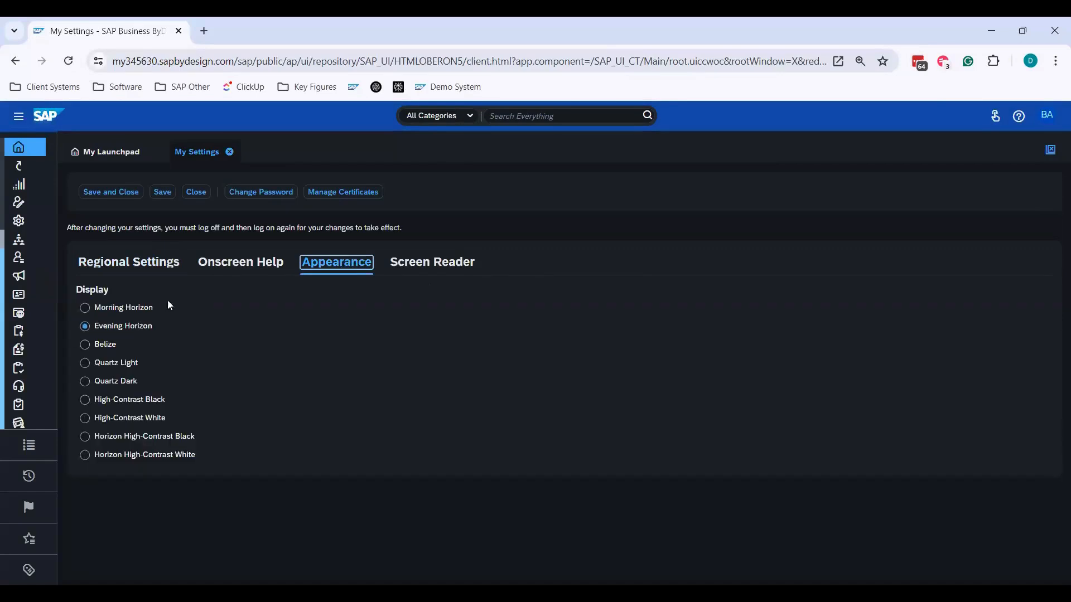
left_click(87, 308)
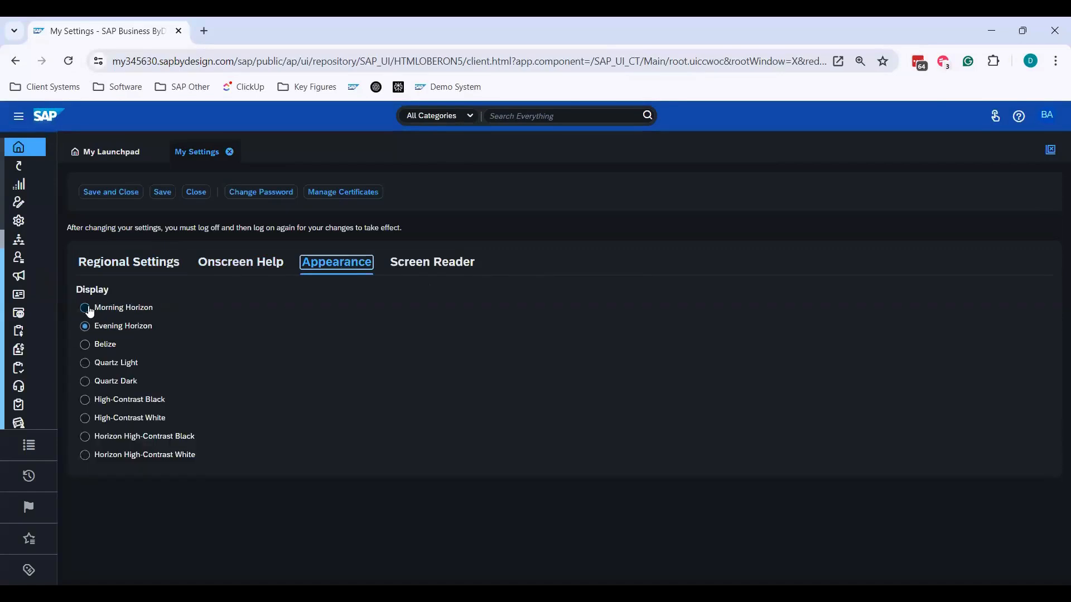
left_click(119, 192)
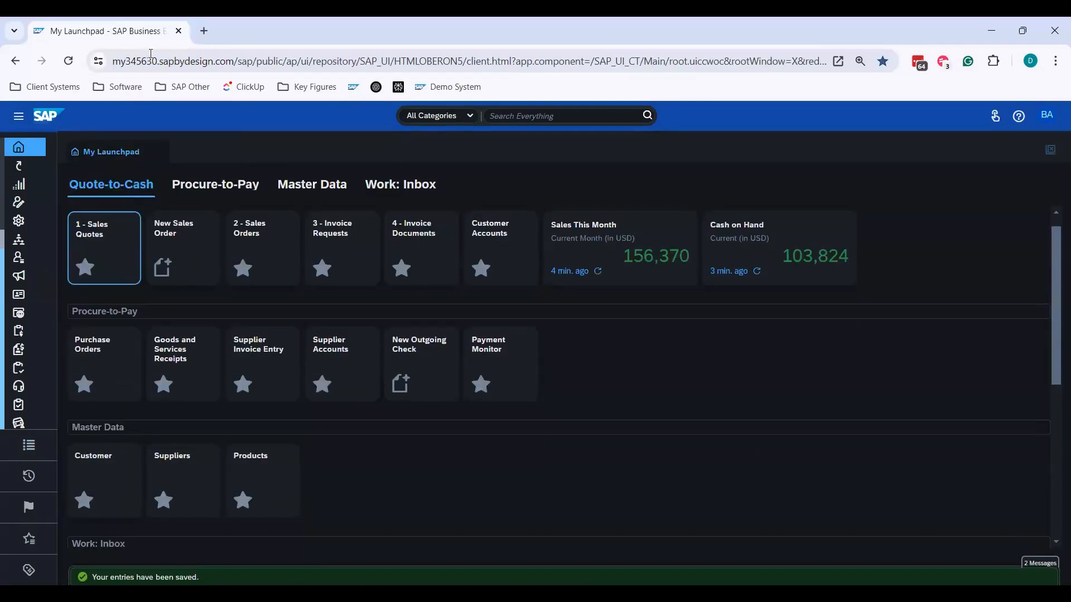
left_click(68, 61)
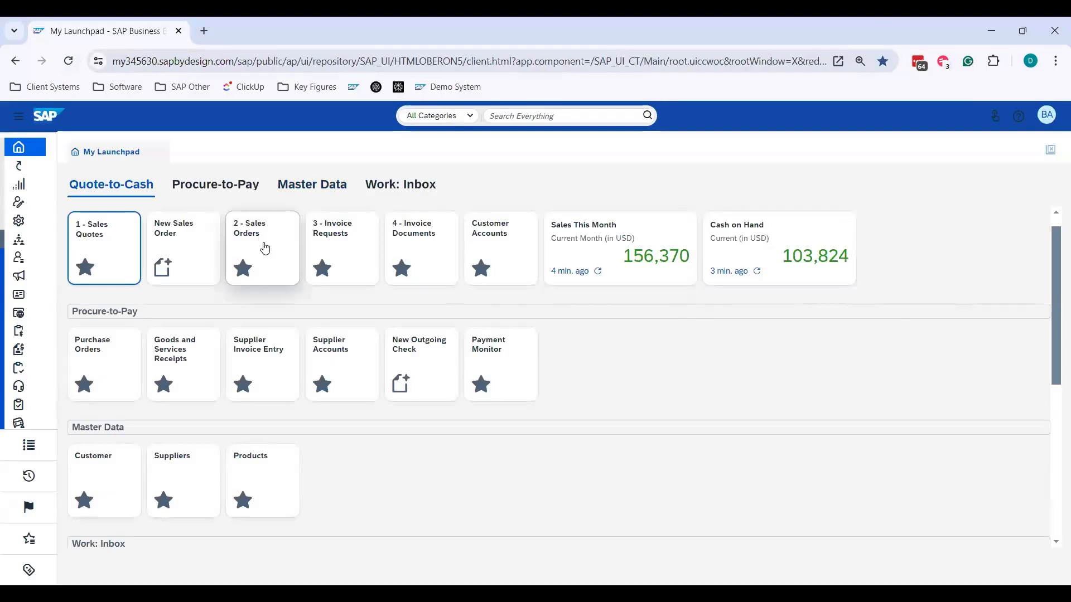
- Open the 2 - Sales Orders tile and expand the advanced filter of the March 2025 Orders query to review its criteria
left_click(265, 247)
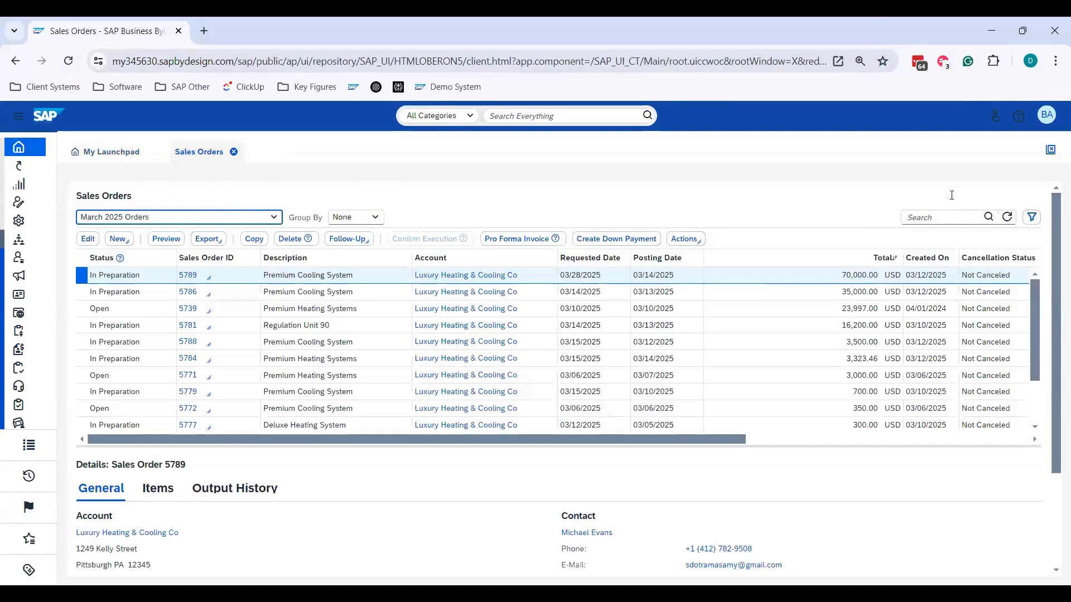
left_click(1035, 220)
scroll(502, 235, "down", 1)
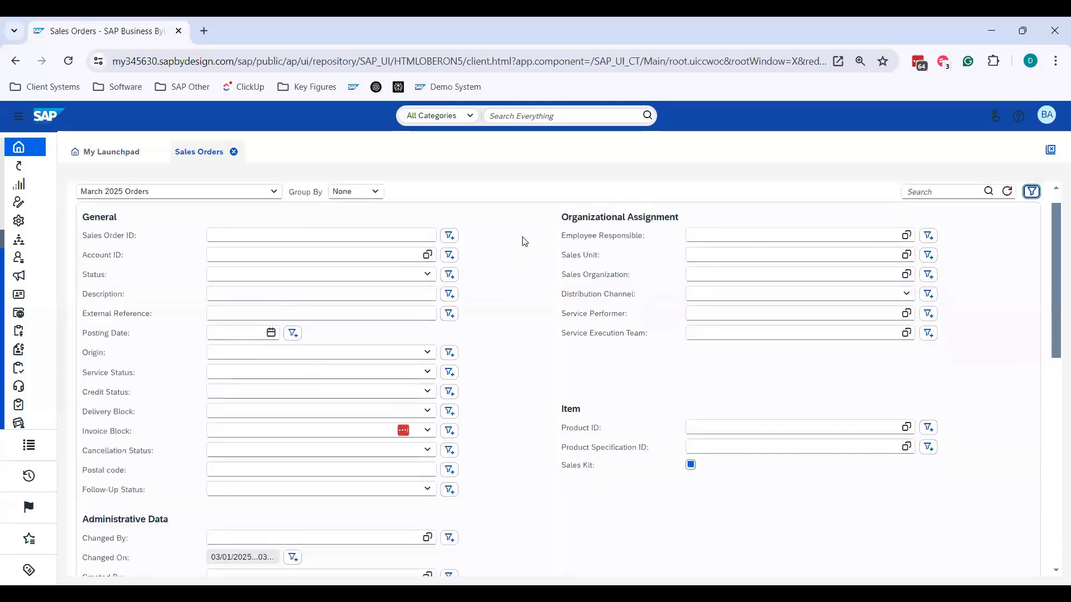
scroll(522, 334, "down", 5)
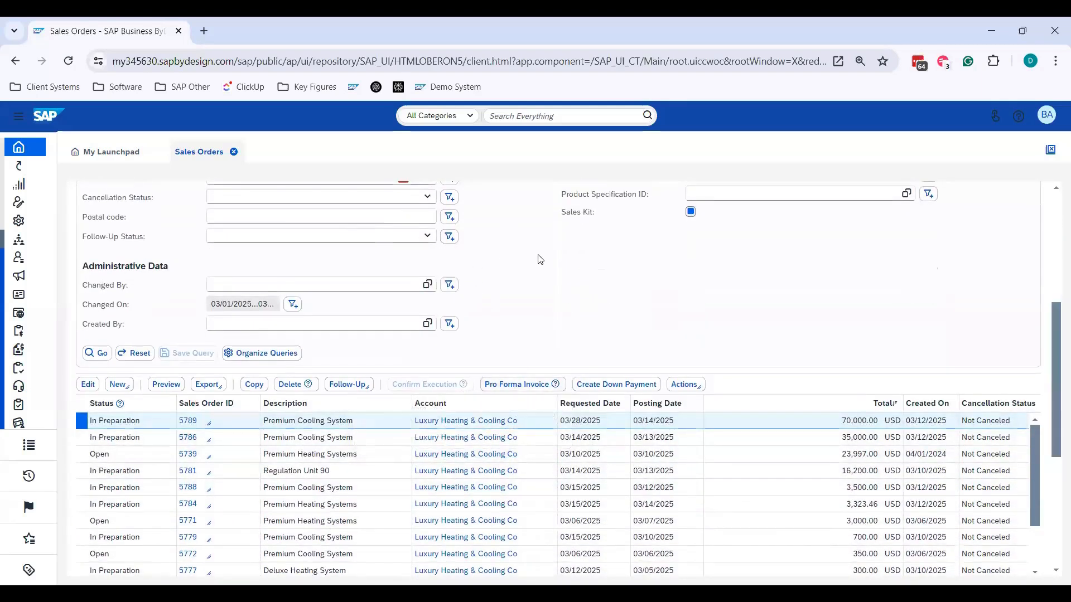
scroll(480, 276, "down", 1)
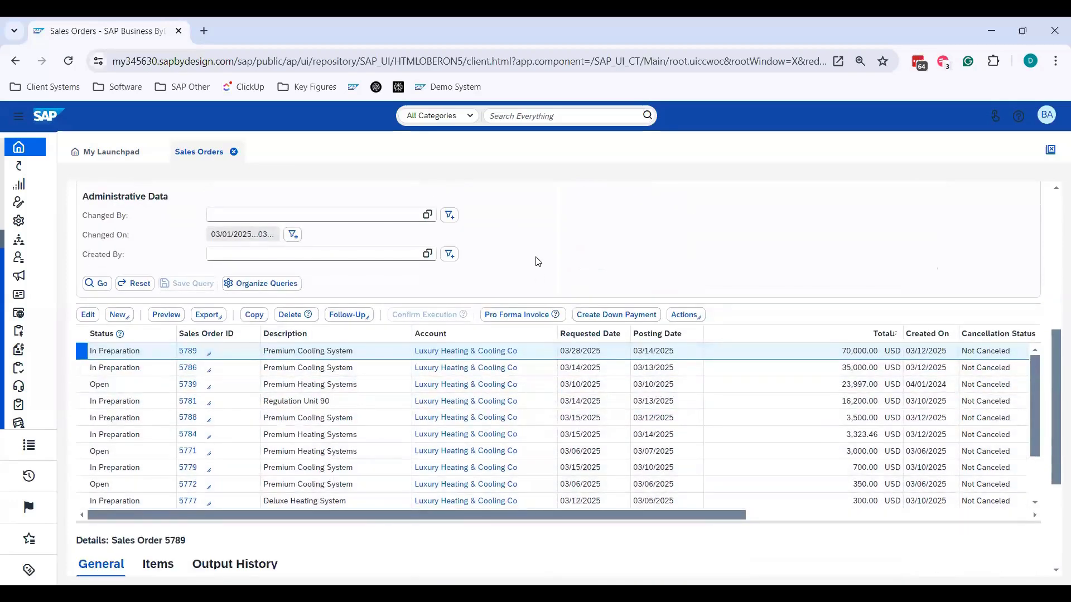
scroll(537, 262, "up", 5)
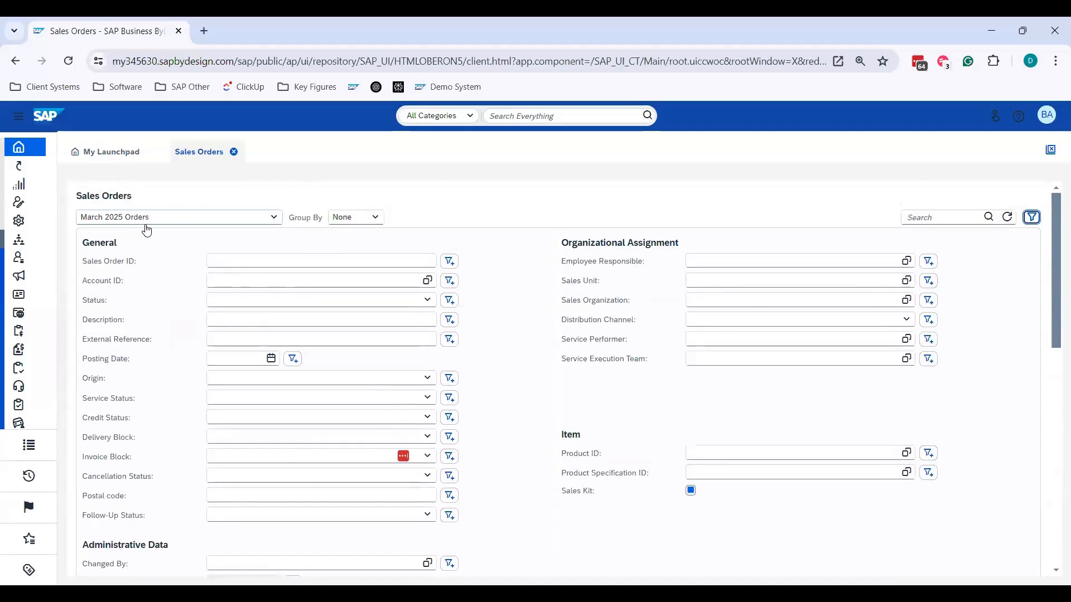
- Examine the date range options of the Changed On filter and look through the remaining filter criteria
scroll(173, 287, "down", 1)
scroll(287, 420, "down", 1)
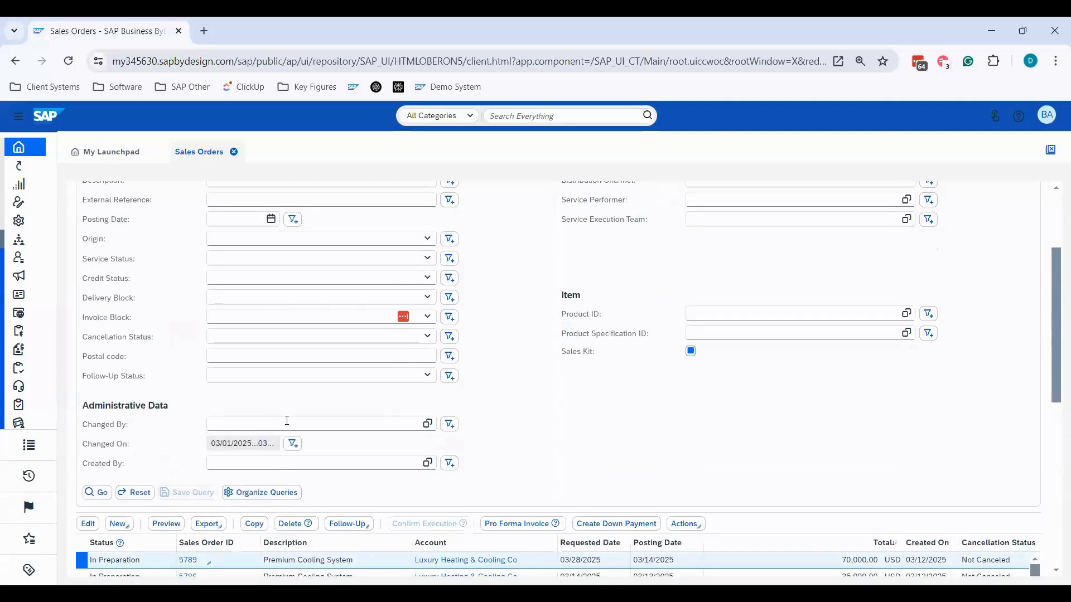
left_click(293, 445)
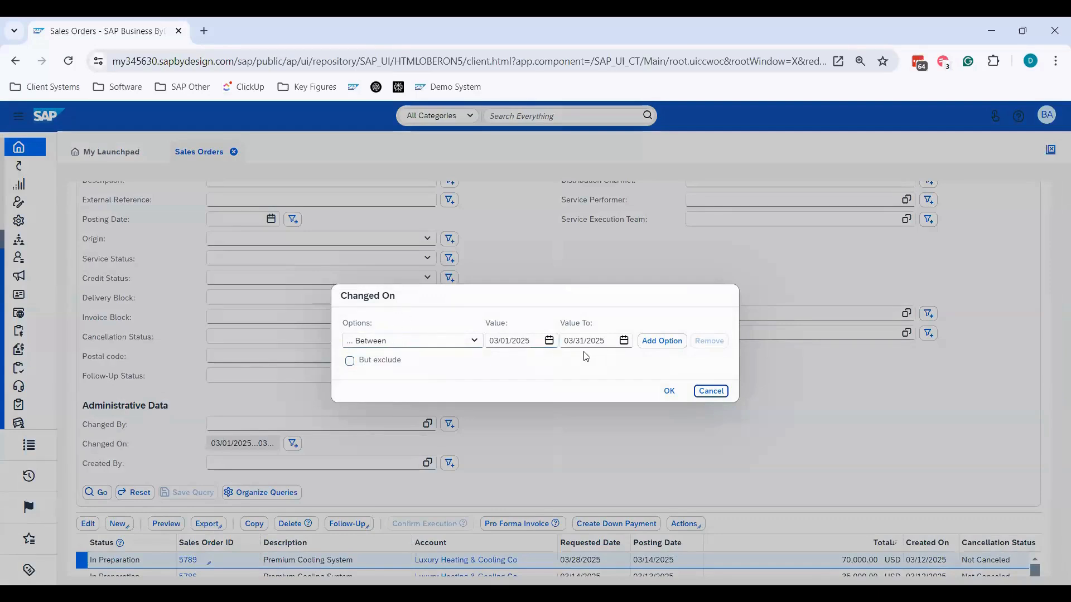
left_click(669, 391)
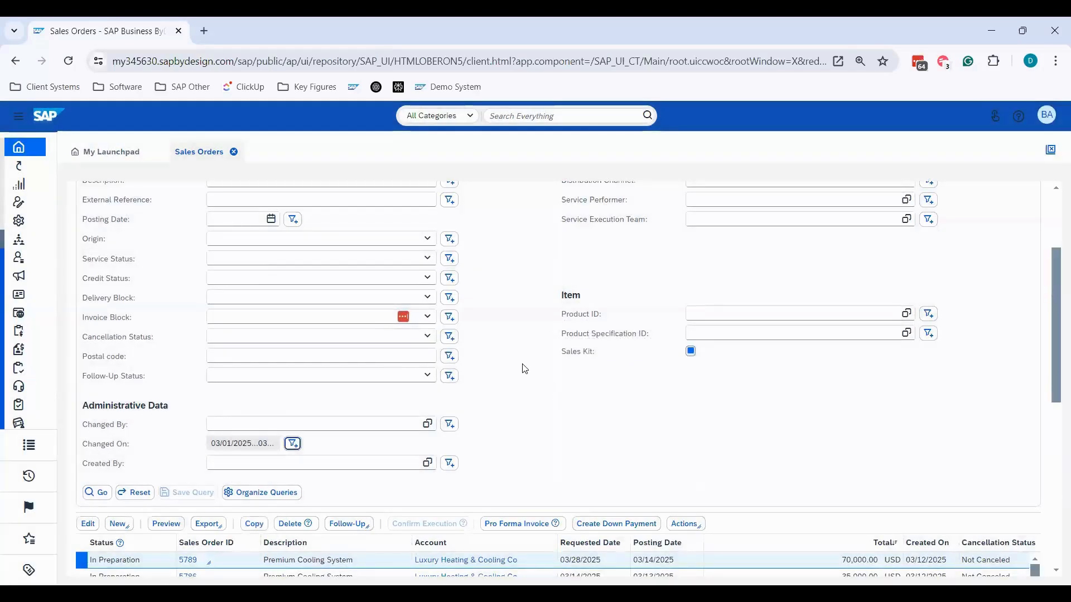
scroll(532, 351, "down", 2)
scroll(536, 329, "up", 4)
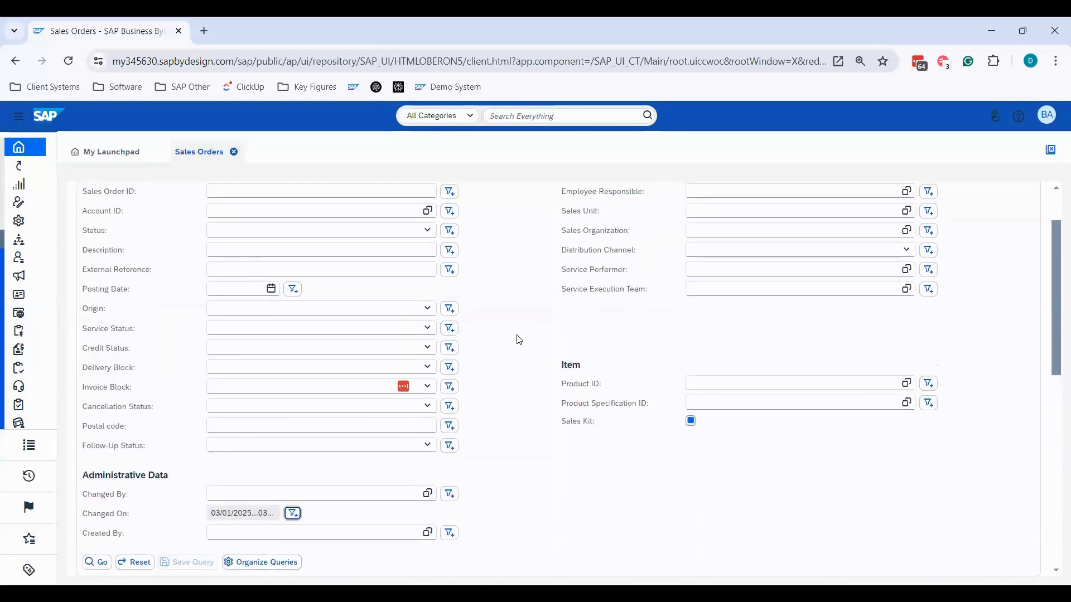
scroll(520, 335, "down", 6)
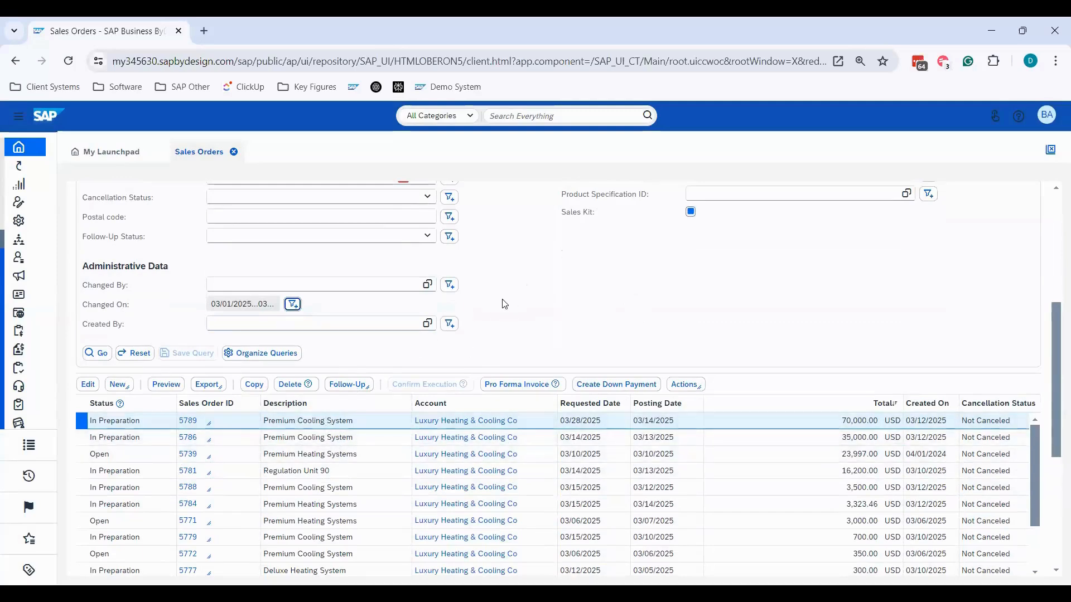
scroll(505, 304, "up", 2)
scroll(504, 304, "up", 4)
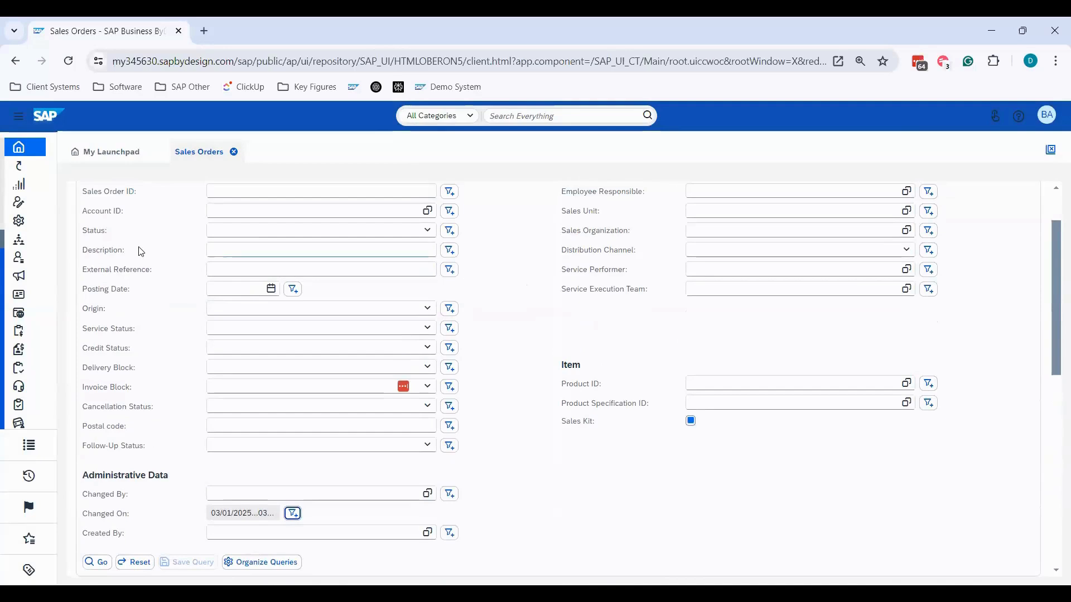
- Filter the sales orders by a Description that contains the pattern "cooling" and run the query
left_click(449, 251)
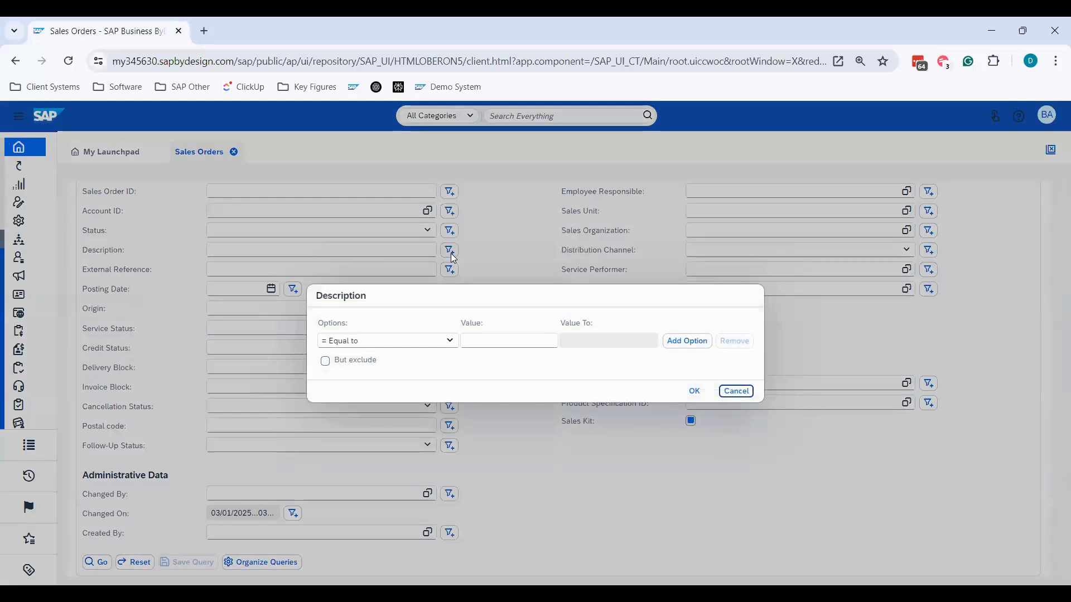
left_click(448, 344)
left_click(375, 469)
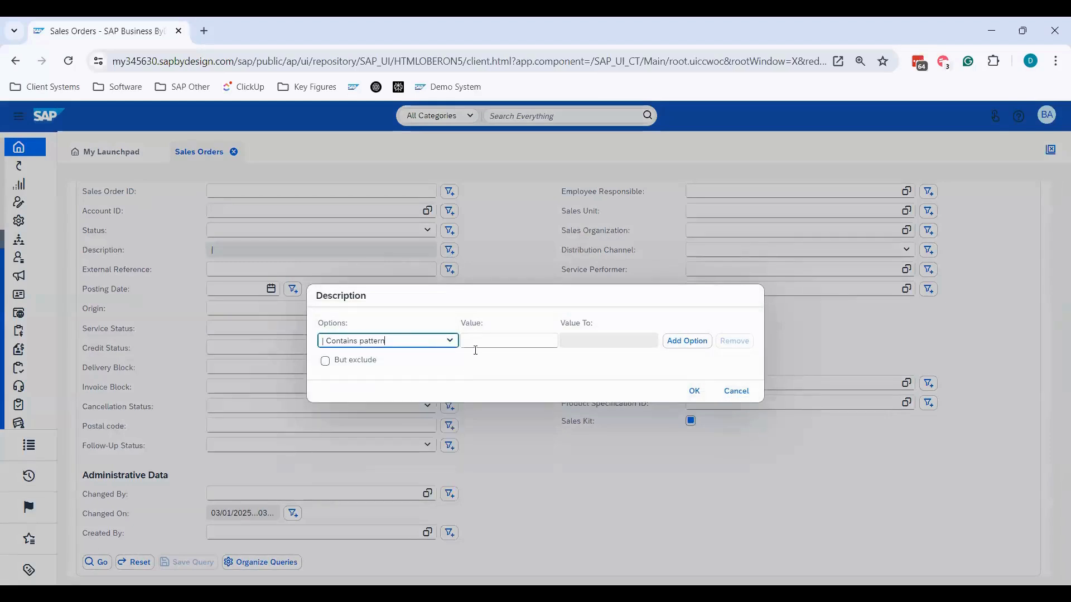
left_click(488, 339)
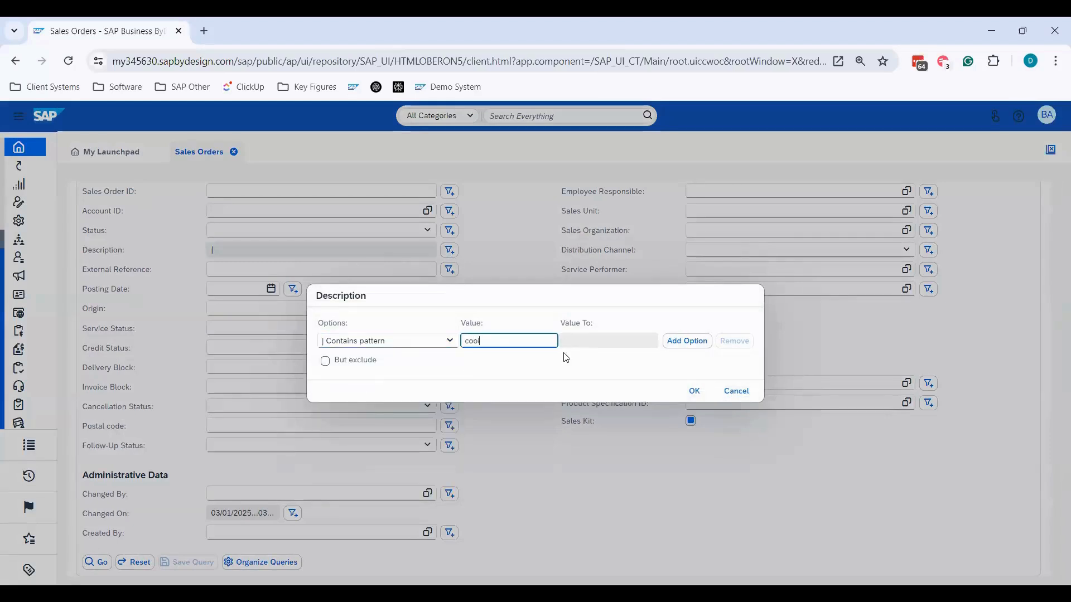
type("cooling")
left_click(693, 391)
scroll(191, 446, "down", 1)
left_click(100, 492)
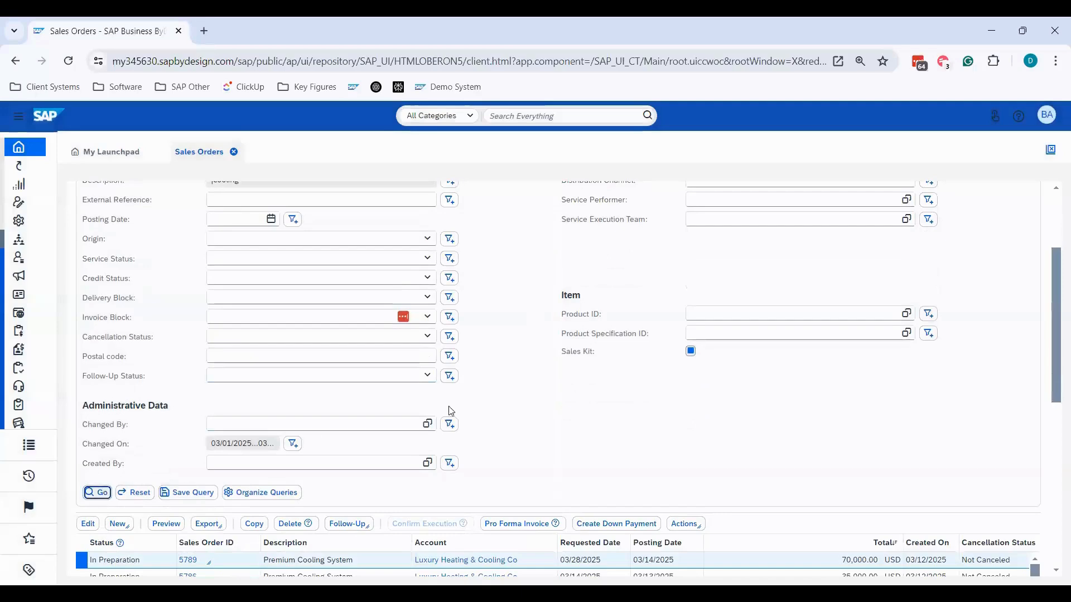
- Save the filtered results as the query "March 2025 Orders - Cooling Units Only" with Execute Query On Selection turned off
scroll(365, 518, "down", 2)
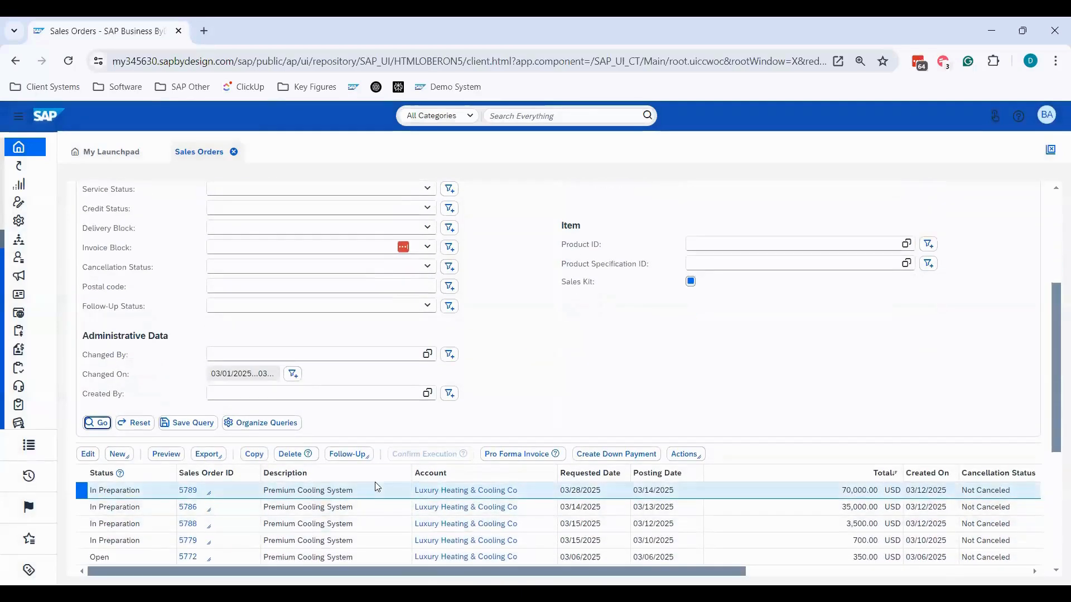
scroll(363, 430, "down", 1)
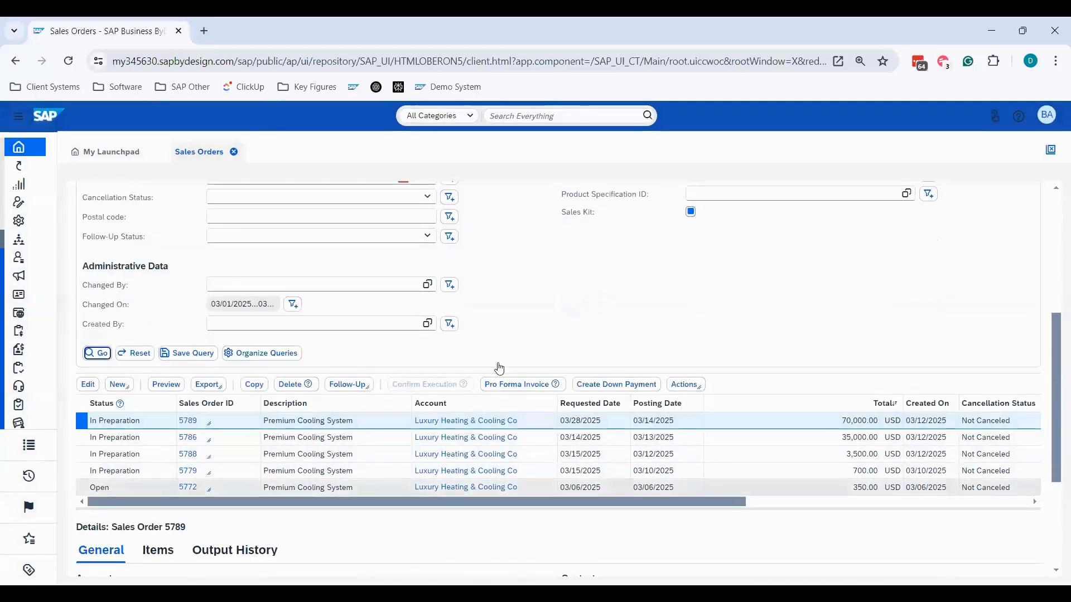
scroll(546, 321, "up", 1)
scroll(546, 320, "up", 1)
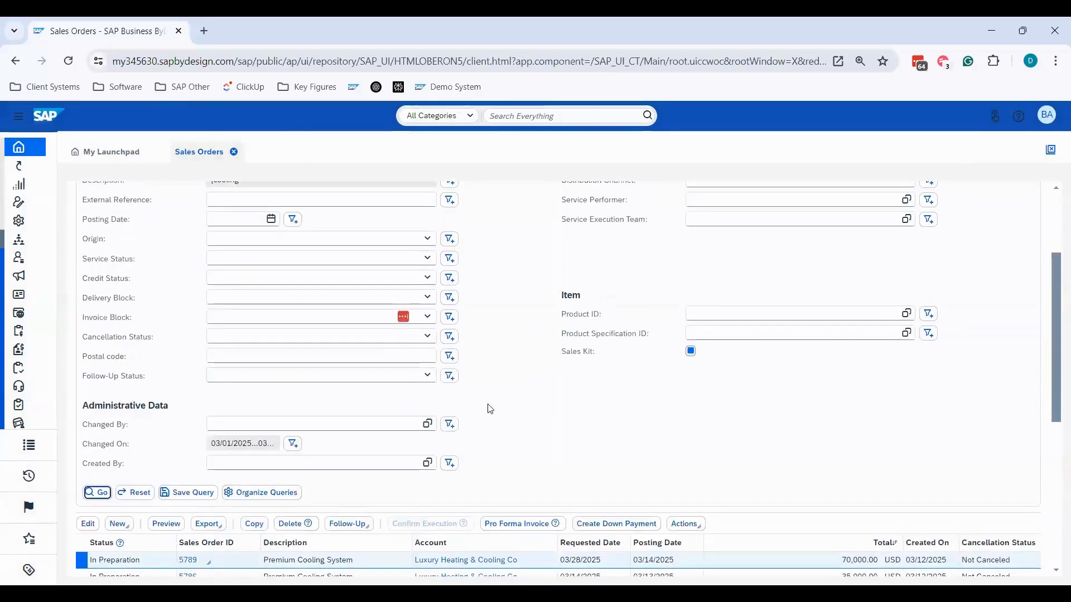
left_click(191, 493)
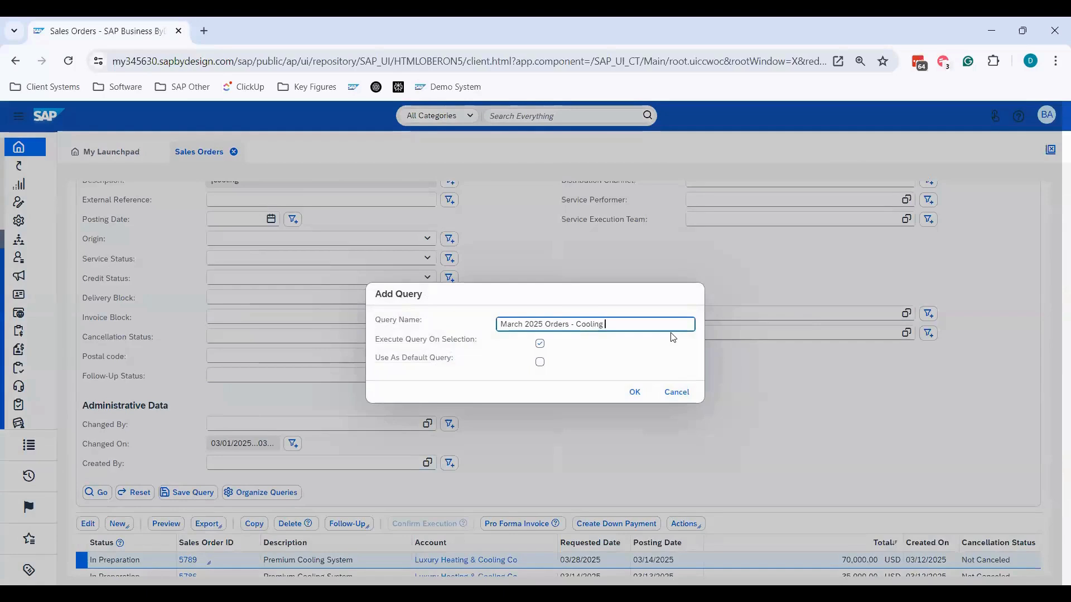
type("- Cooling Units Only")
mouse_move(374, 339)
left_mouse_down()
mouse_move(493, 338)
mouse_move(377, 357)
left_mouse_up()
left_click(386, 338)
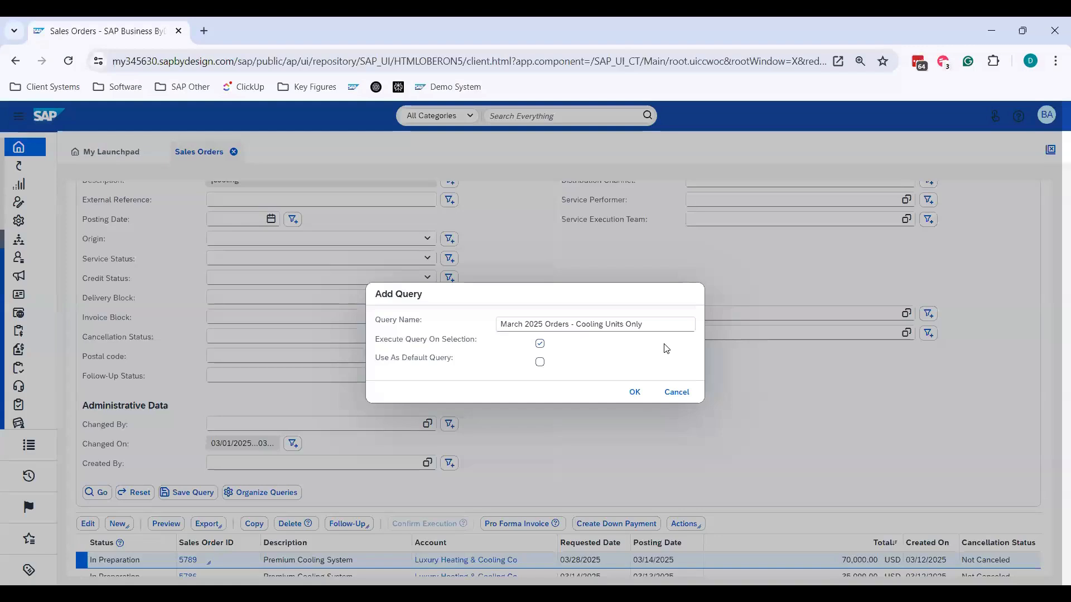
left_click(540, 343)
left_click(634, 392)
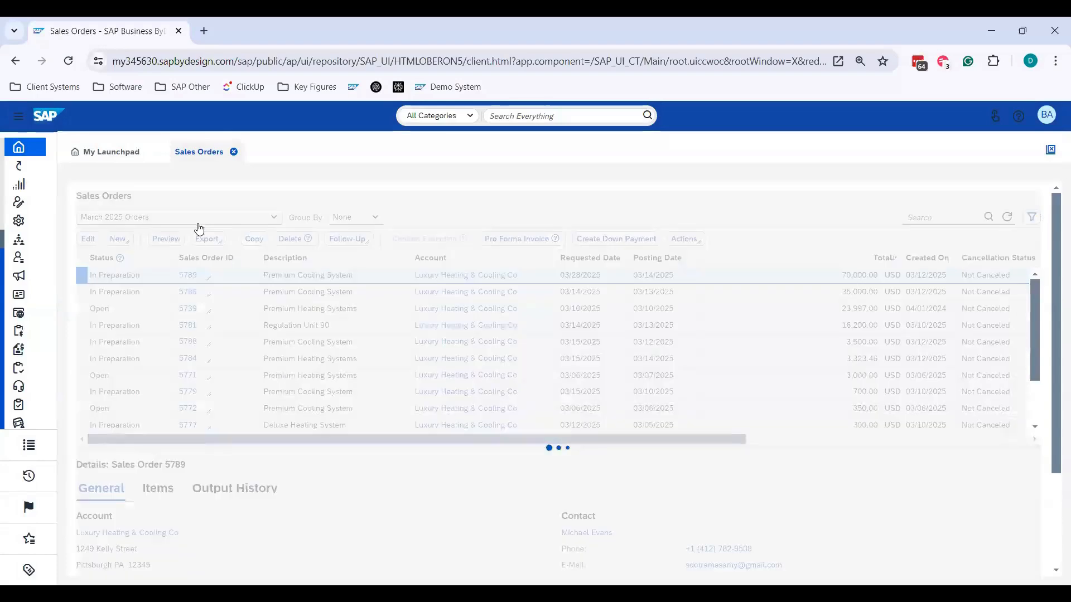
- Close and reopen the 2 - Sales Orders tile and switch to the query March 2025 Orders - Cooling Units Only
left_click(235, 153)
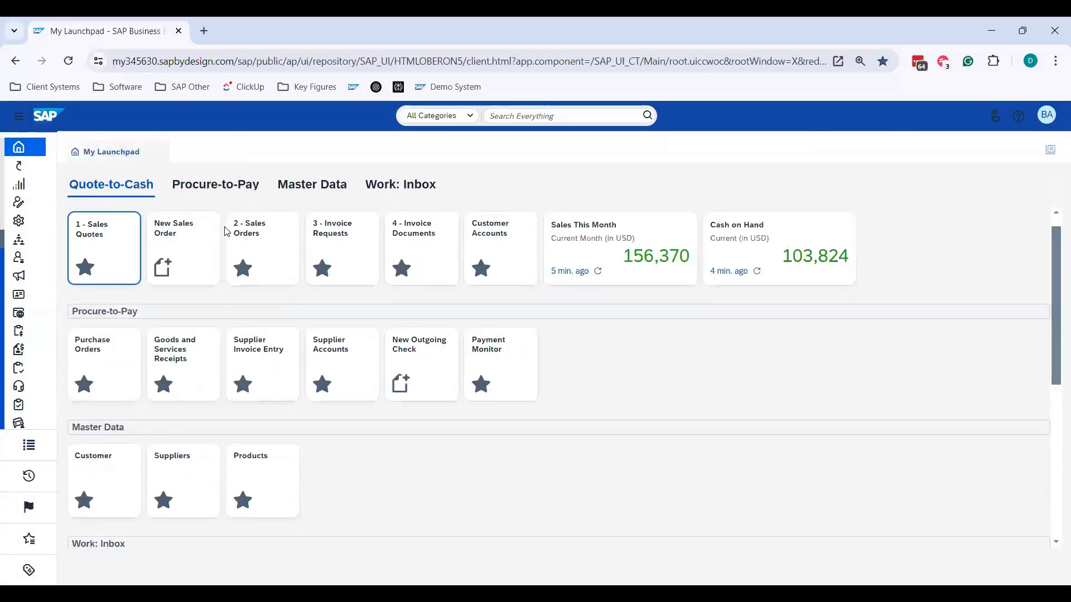
left_click(270, 244)
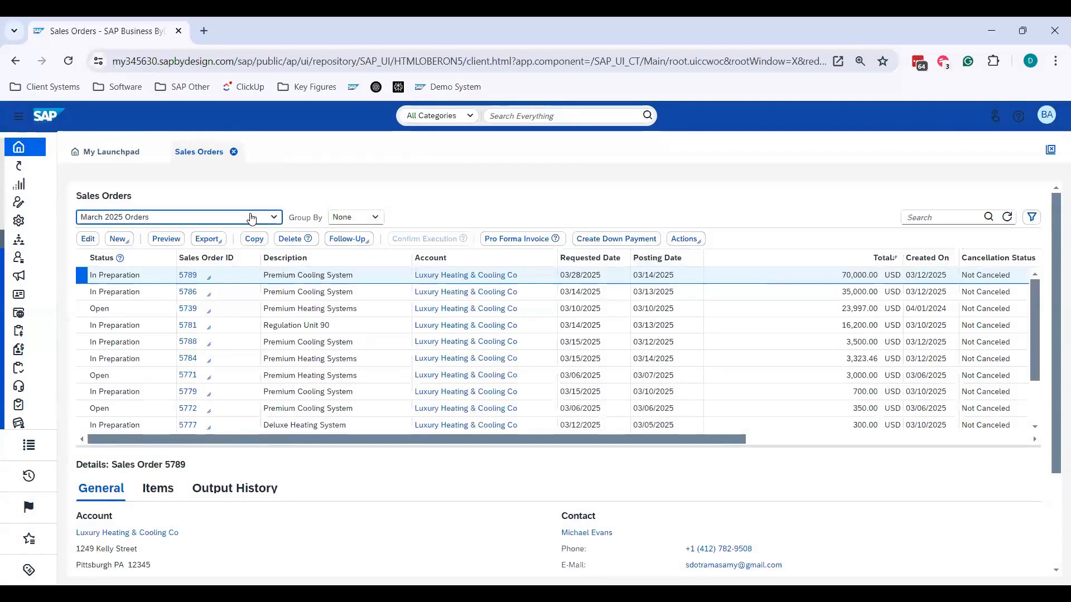
left_click(251, 217)
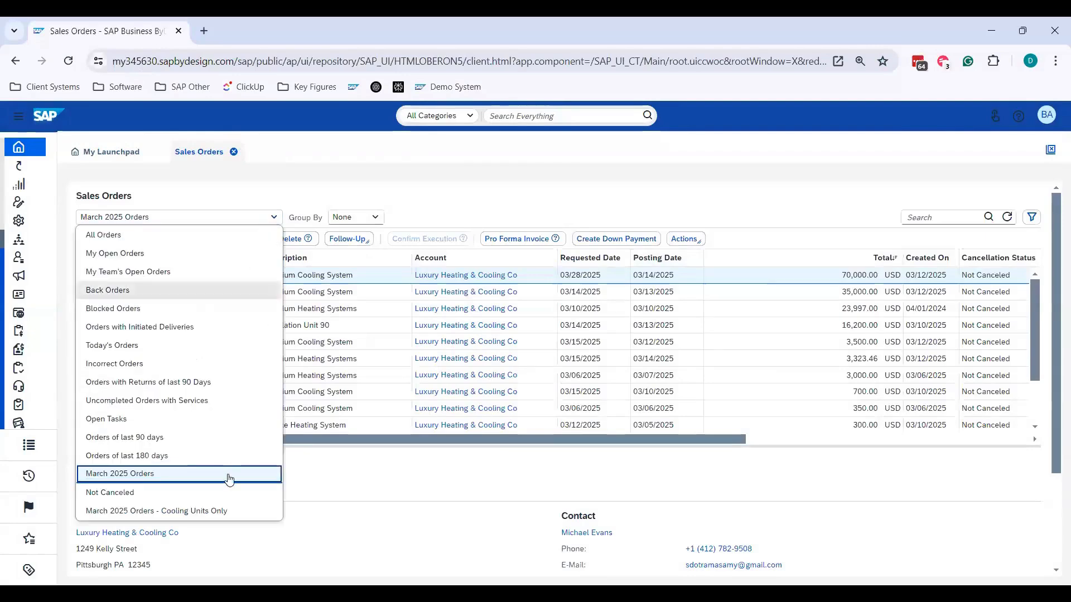
left_click(223, 510)
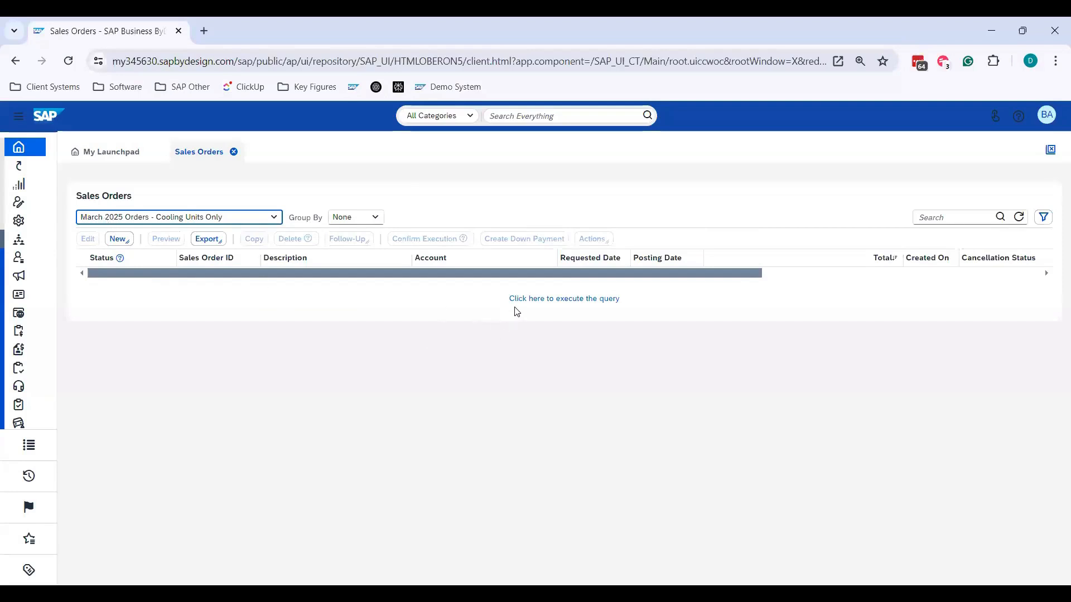
- Expand the advanced filter of the Cooling Units Only query and review its Description and Changed On criteria
left_click(1042, 216)
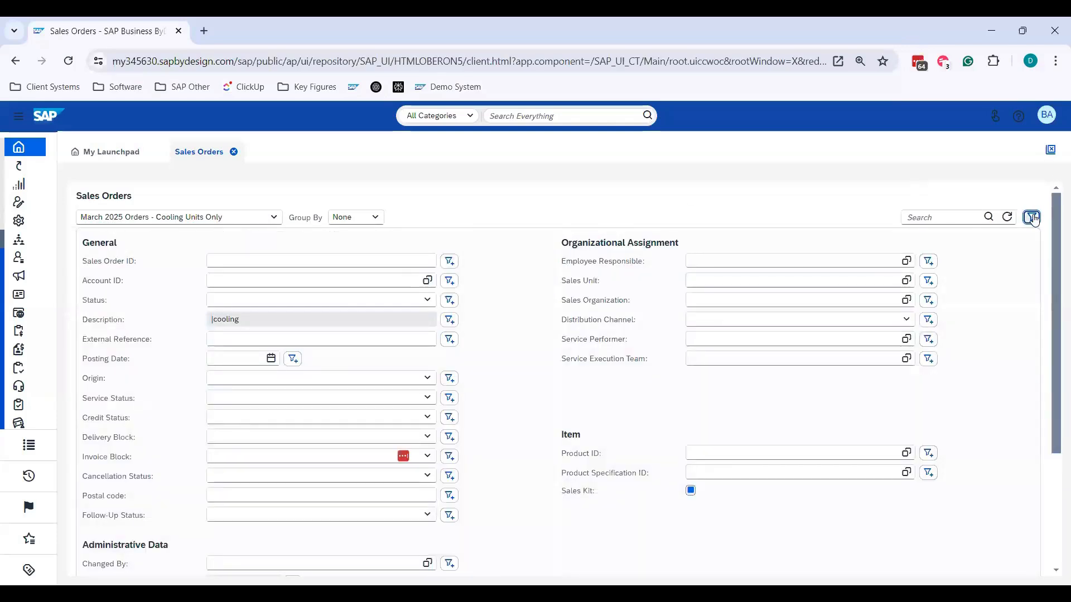
left_click(1031, 217)
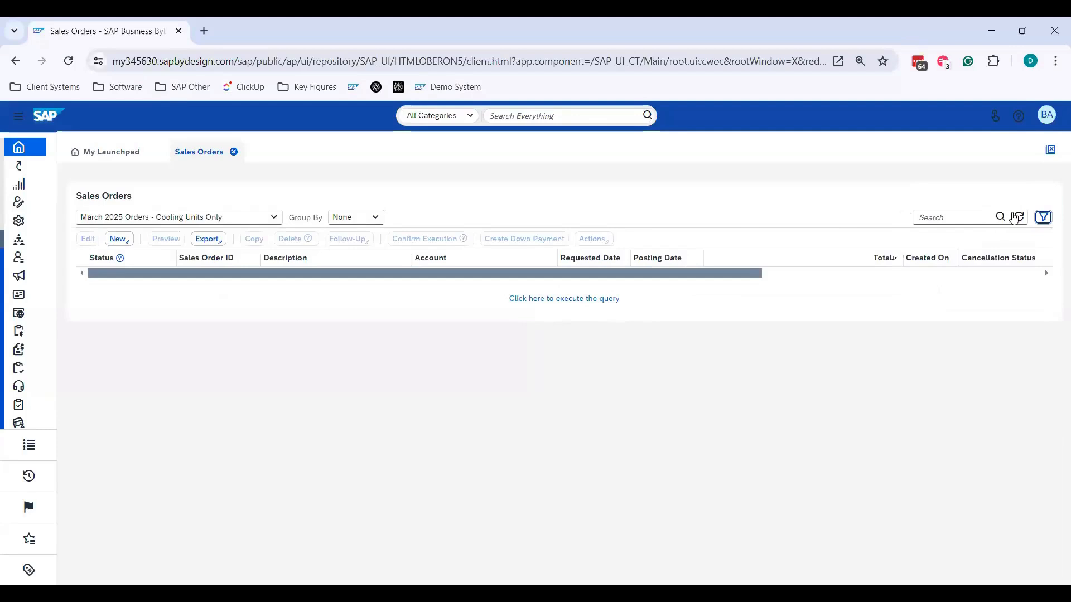
left_click(1043, 217)
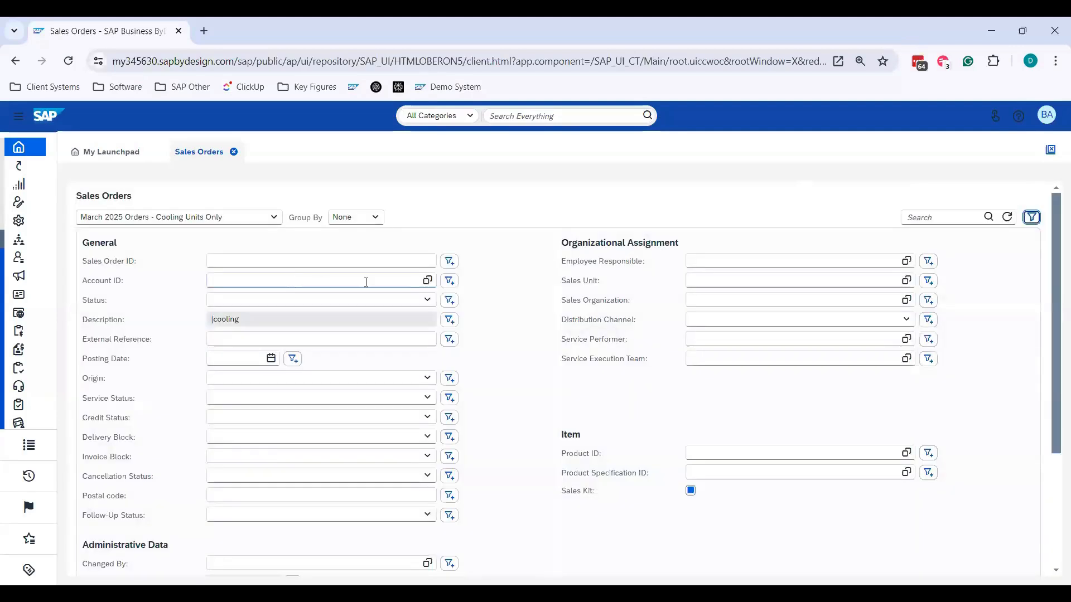
scroll(497, 281, "down", 3)
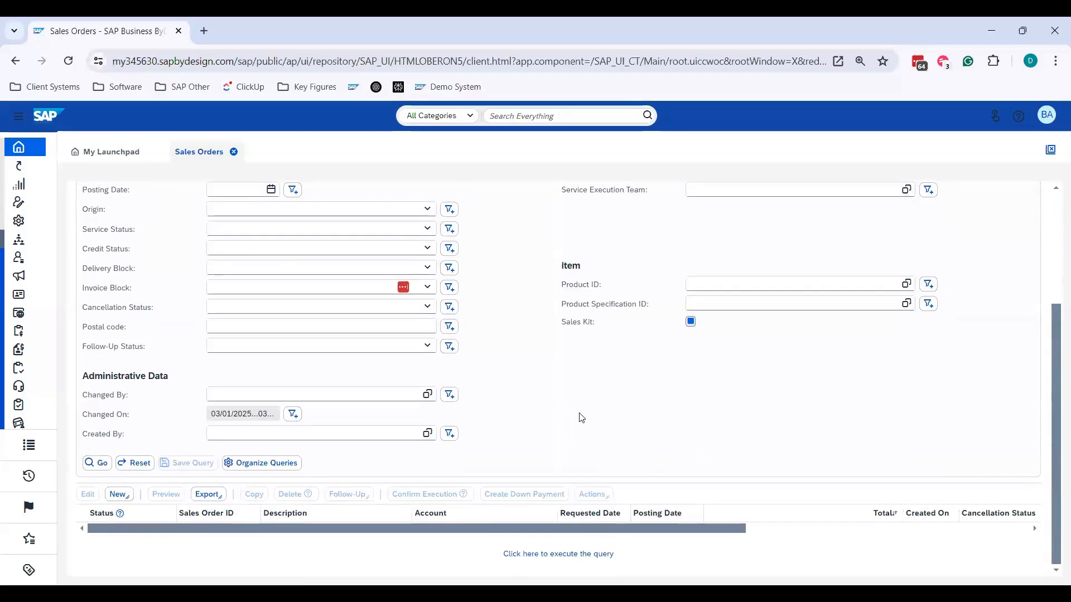
scroll(582, 418, "up", 3)
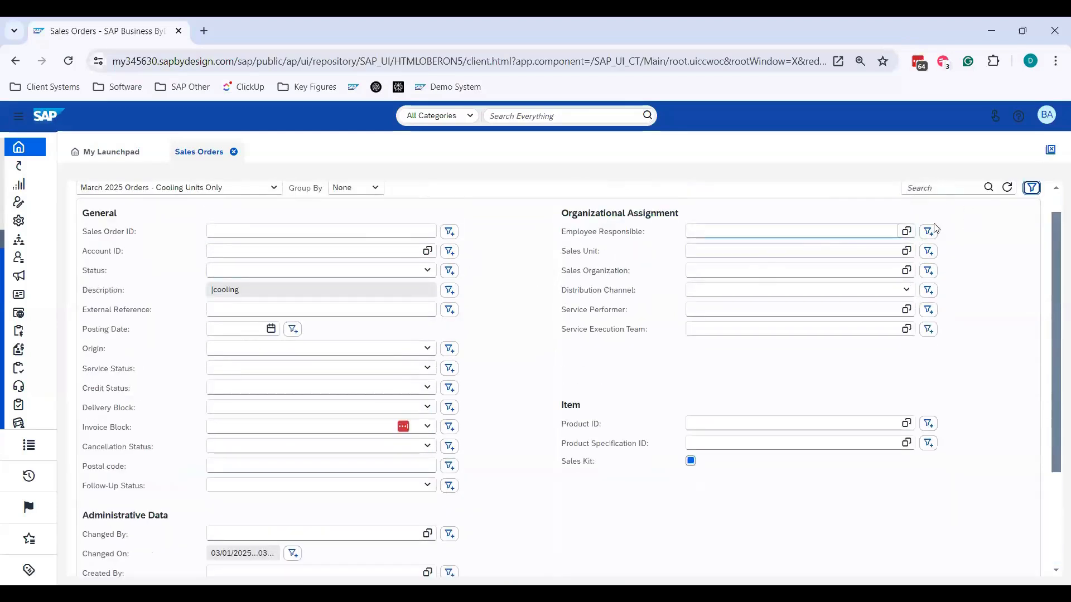
- Review the default, execute-on-selection and remove options in Organize Queries and leave without applying changes
scroll(760, 299, "down", 3)
left_click(290, 461)
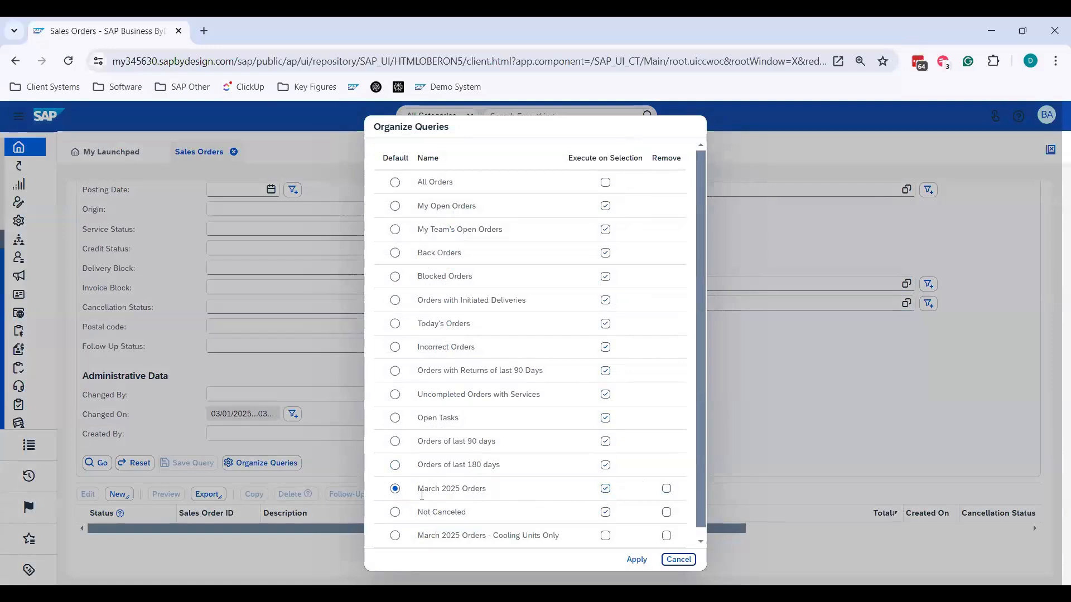
left_click(671, 560)
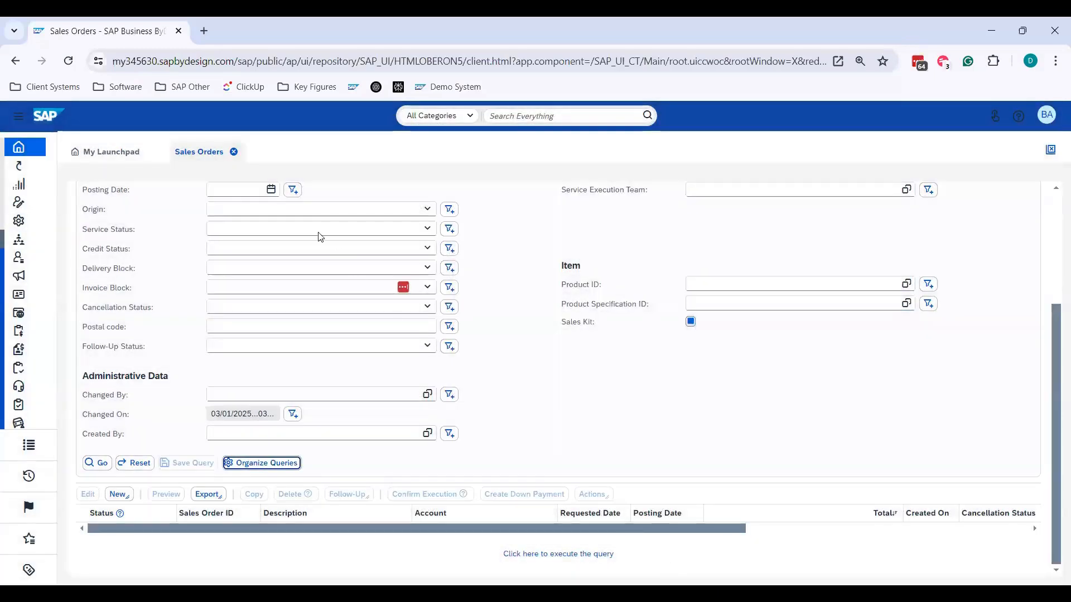
- Close and reopen the 2 - Sales Orders tile and start personalization mode for that view
left_click(234, 151)
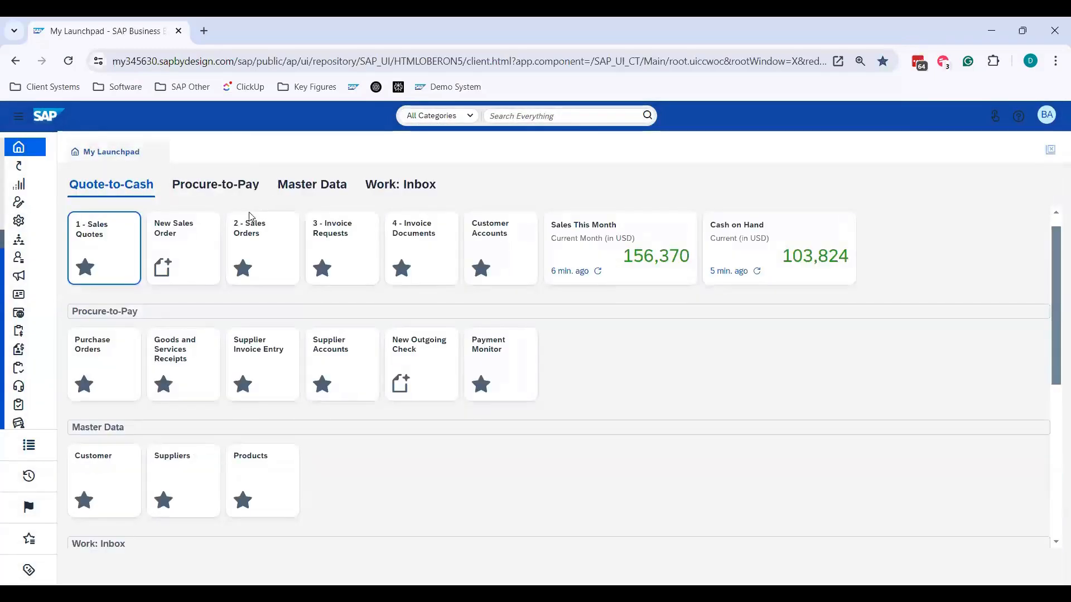
left_click(258, 244)
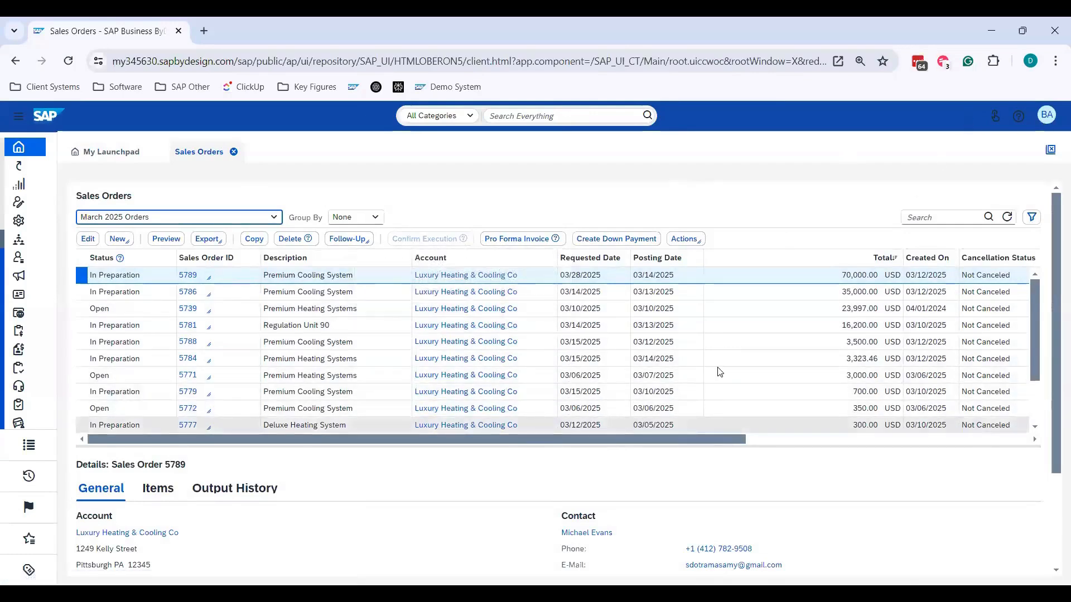
left_click(1047, 118)
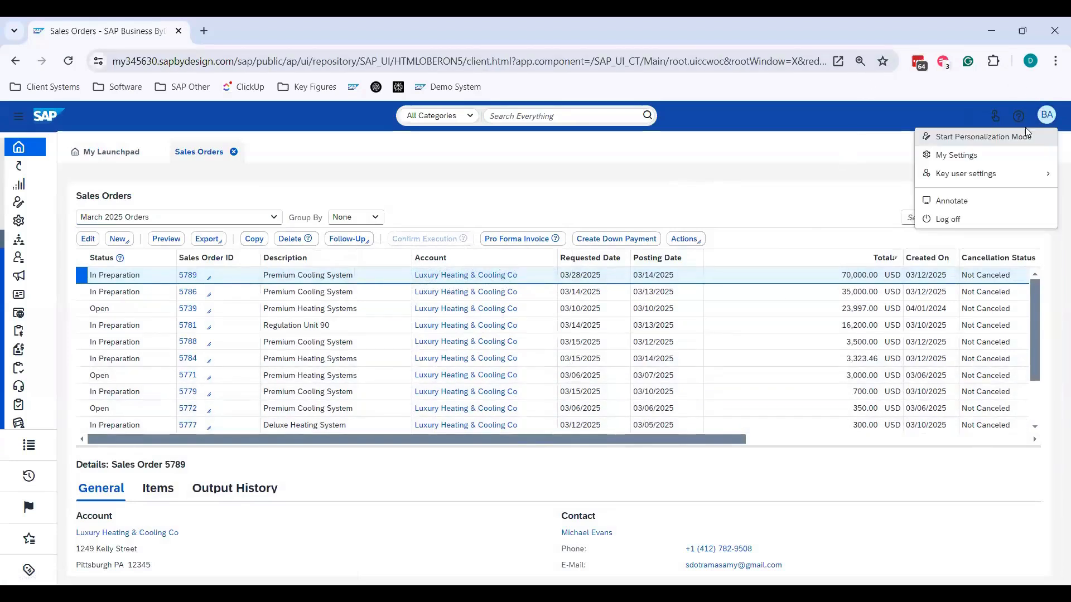
left_click(1022, 138)
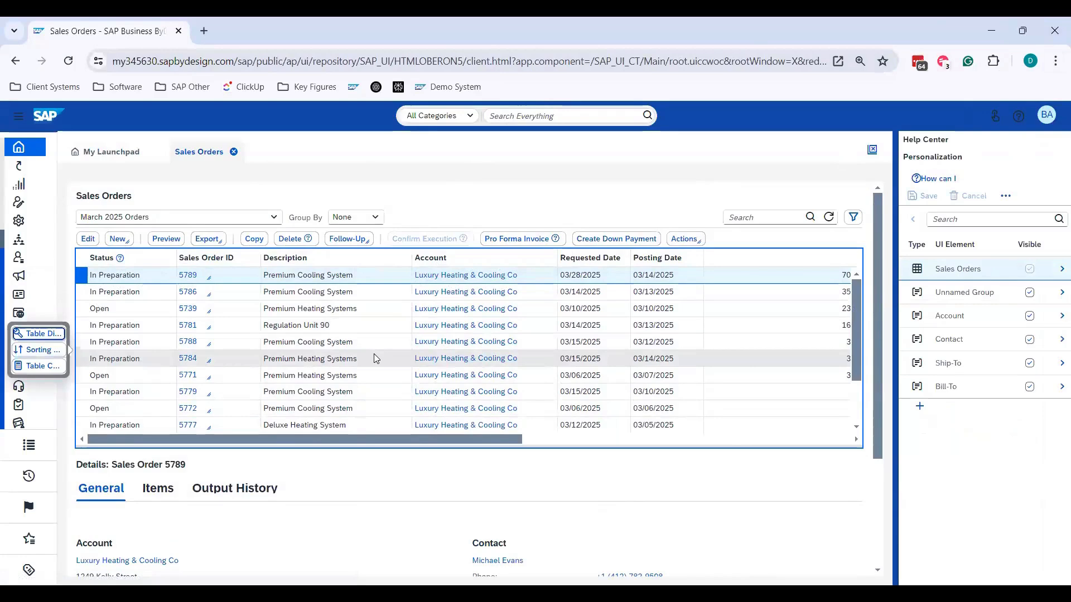
- Set the sales orders table to 4 visible rows in its display settings and apply the change
scroll(373, 358, "down", 1)
scroll(376, 353, "down", 1)
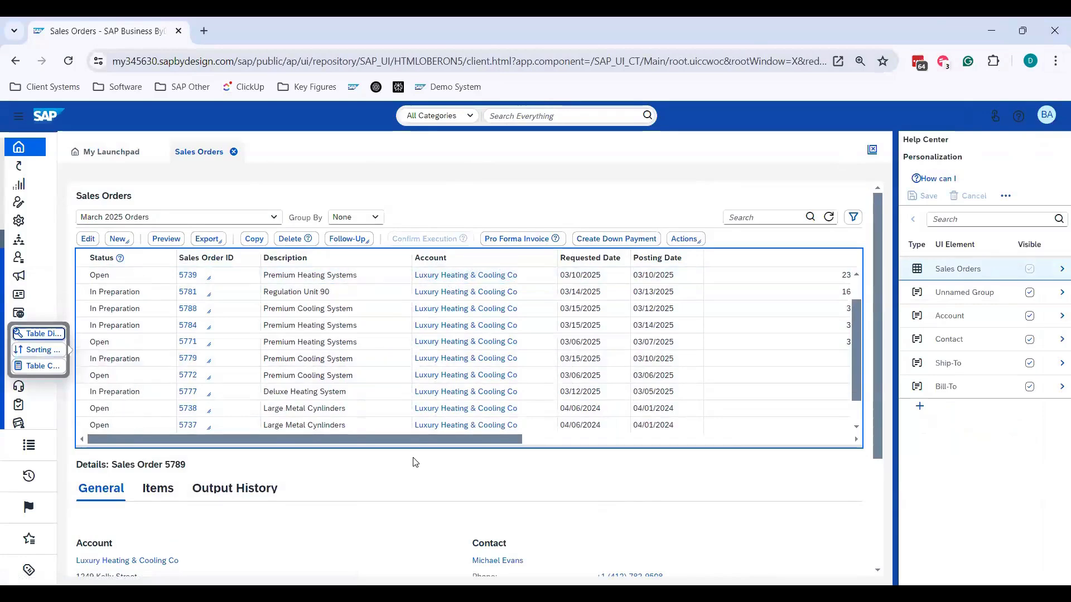
key("ctrl+minus")
key("ctrl+minus")
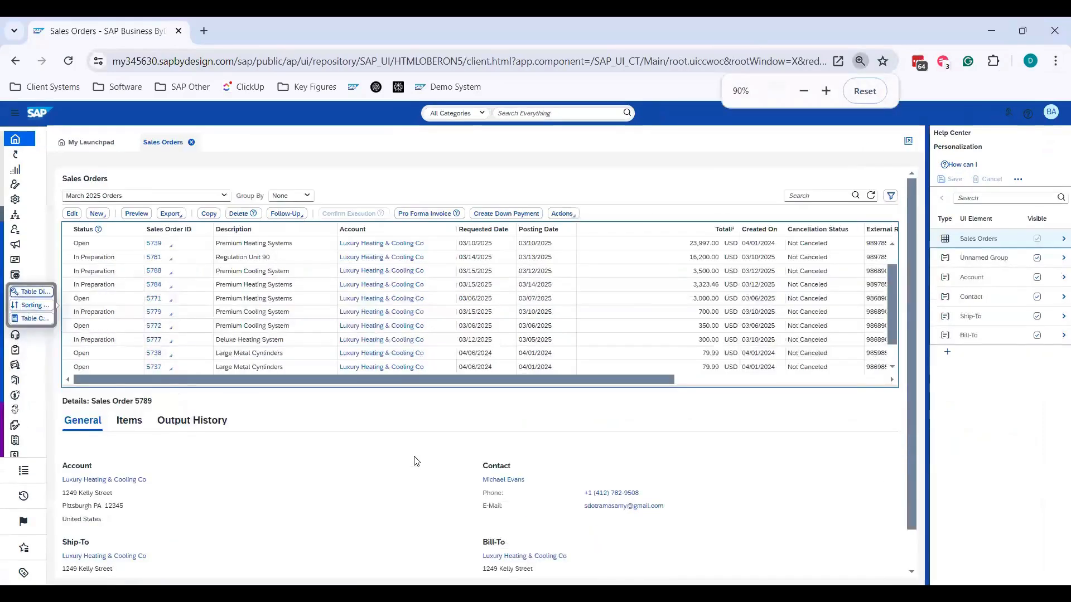
key("ctrl+plus")
key("ctrl+plus")
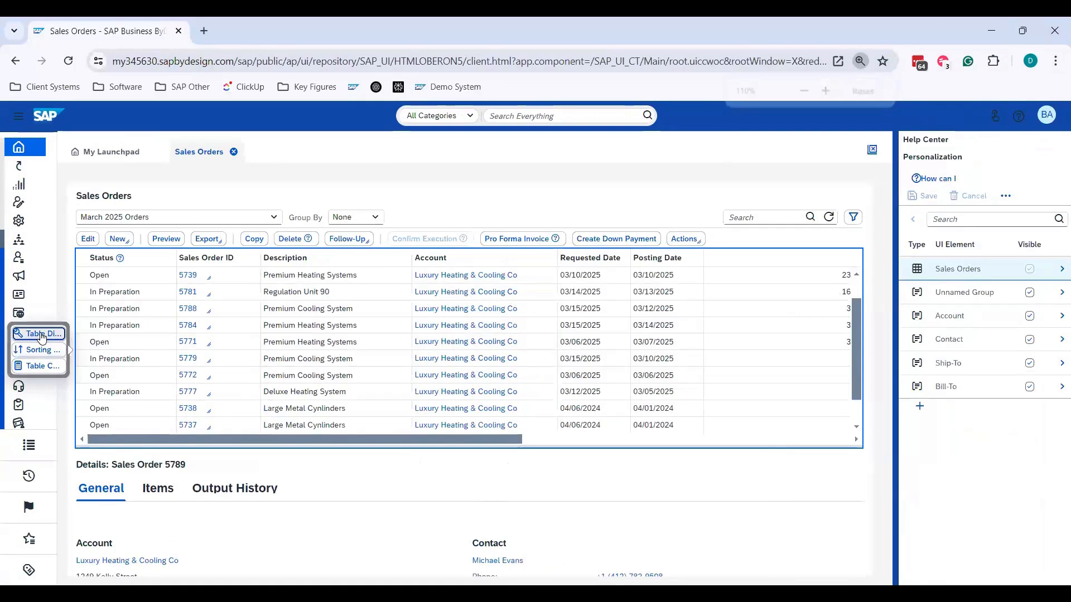
left_click(41, 335)
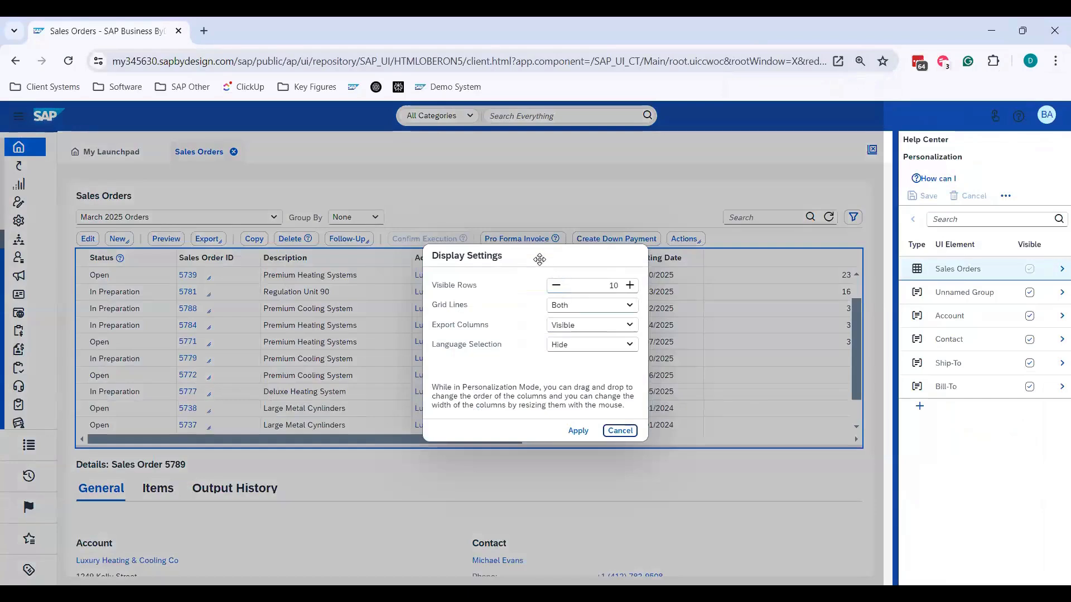
left_click_drag(536, 254, 683, 210)
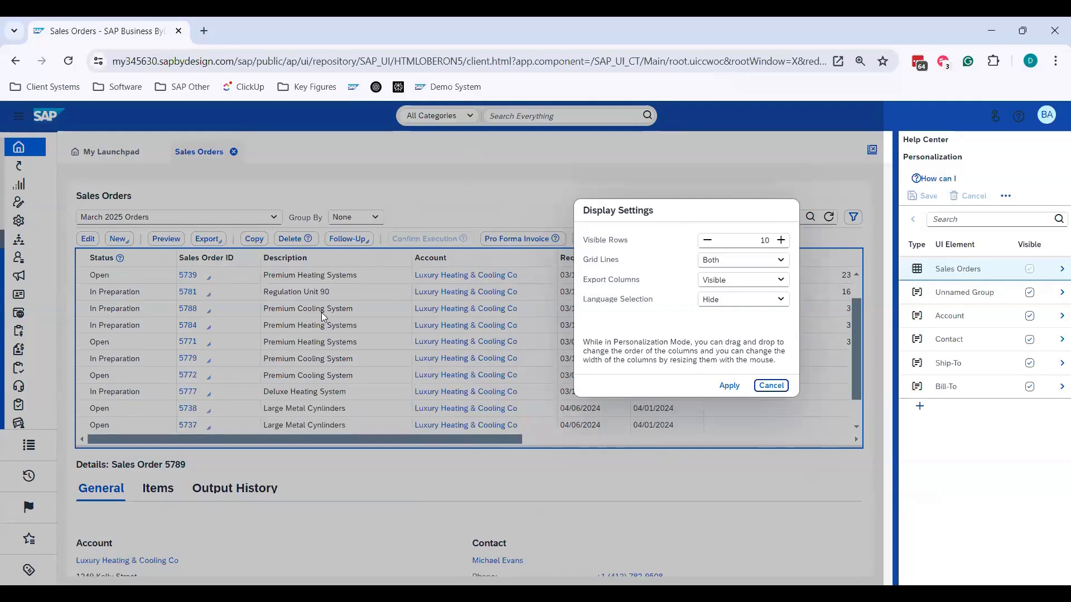
left_click(705, 241)
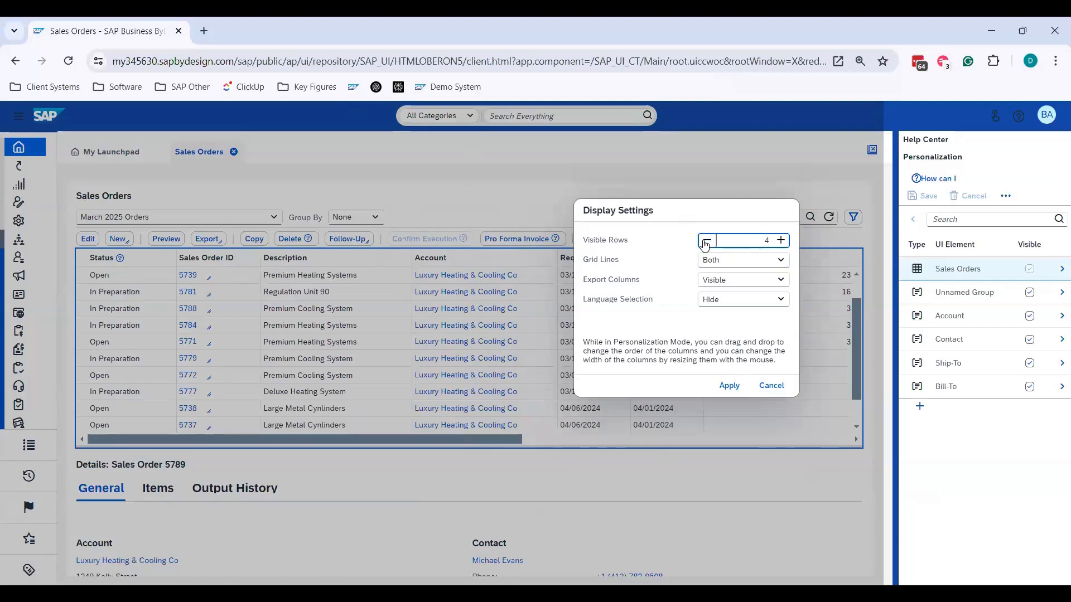
left_click(728, 386)
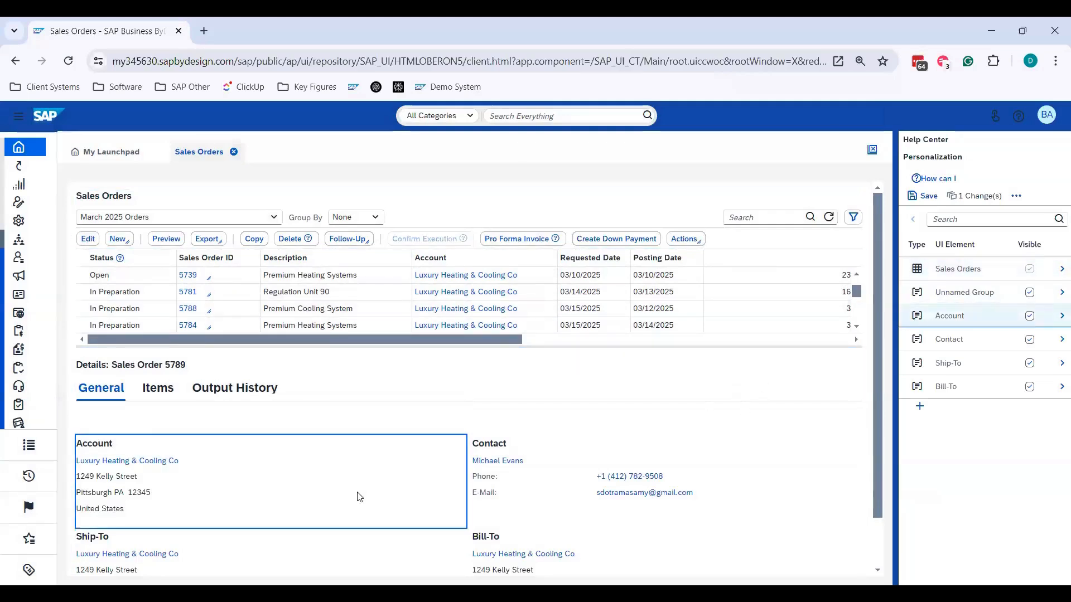
- Set the sales orders table to 20 visible rows, apply the change and look over the enlarged table
scroll(358, 497, "down", 1)
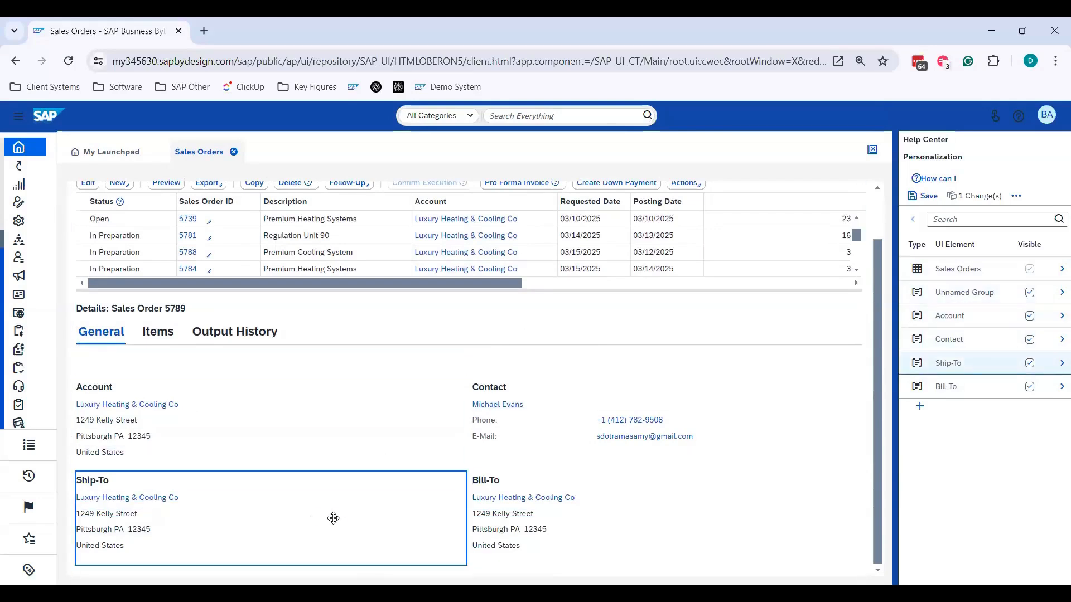
scroll(335, 519, "up", 1)
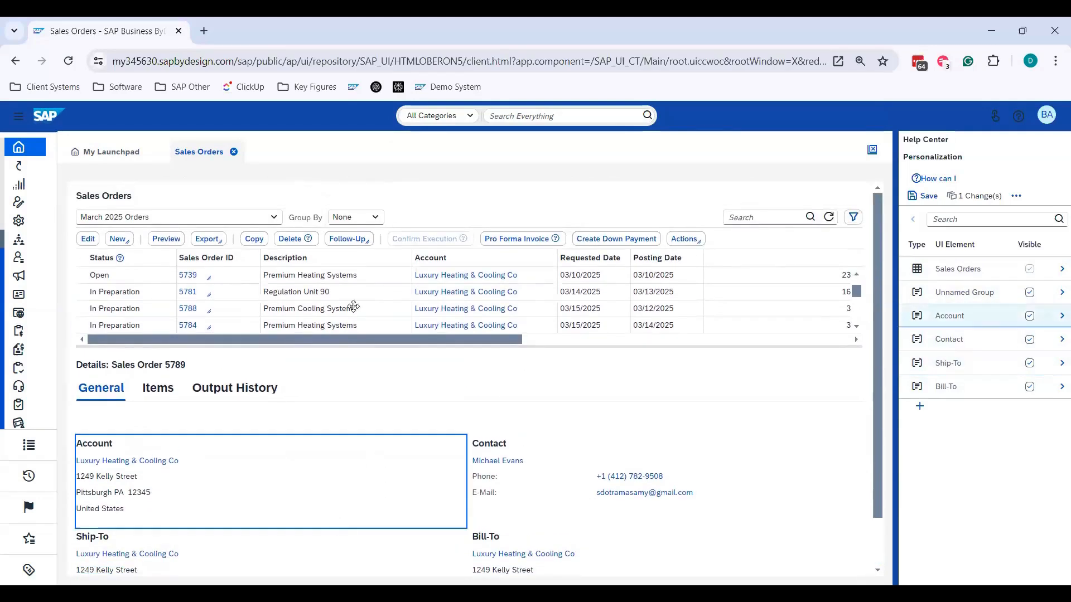
left_click(382, 289)
left_click(49, 285)
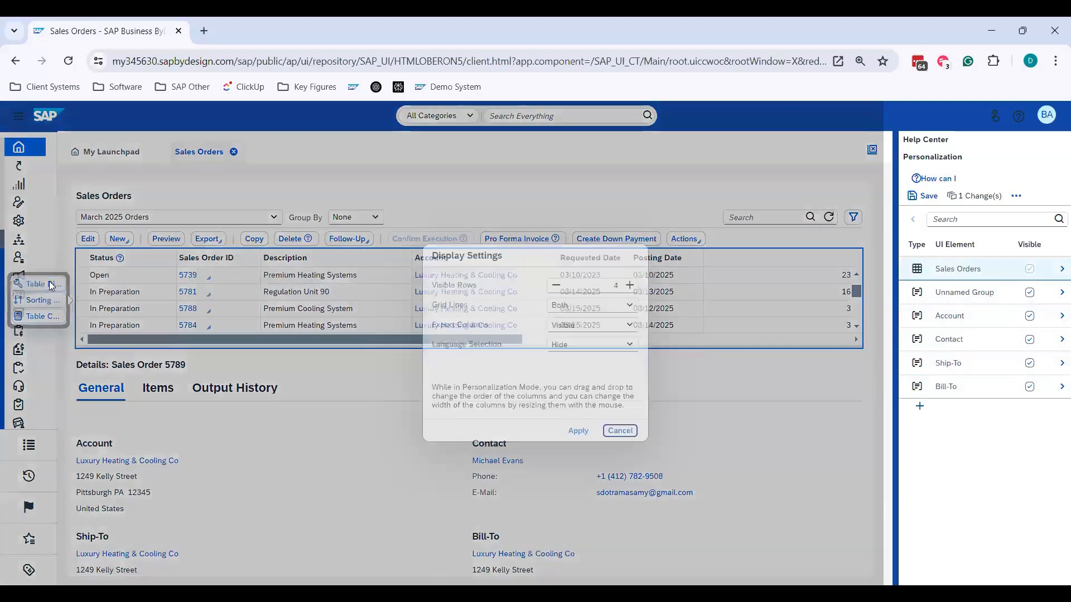
left_click(629, 286)
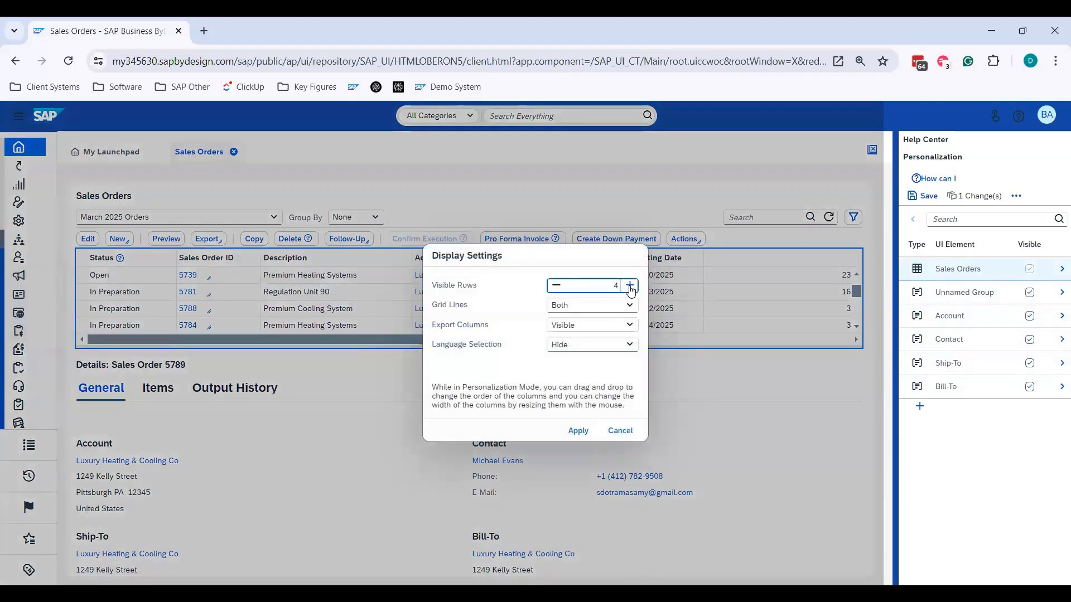
left_click(630, 287)
left_click(630, 286)
left_click(630, 286)
left_click(629, 286)
left_click(630, 286)
left_click(630, 286)
left_click(630, 286)
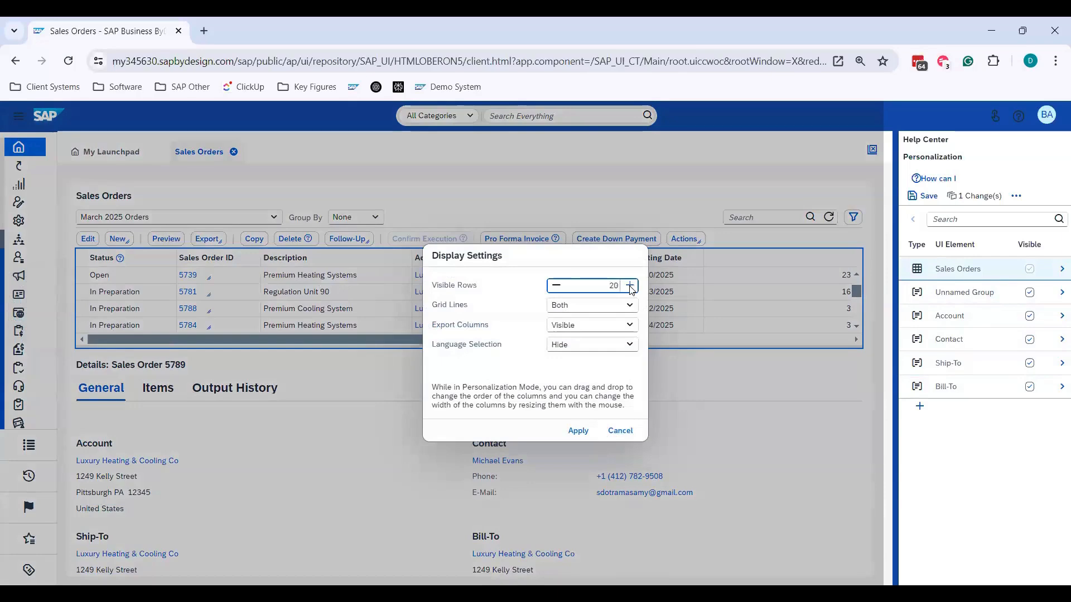
left_click(574, 431)
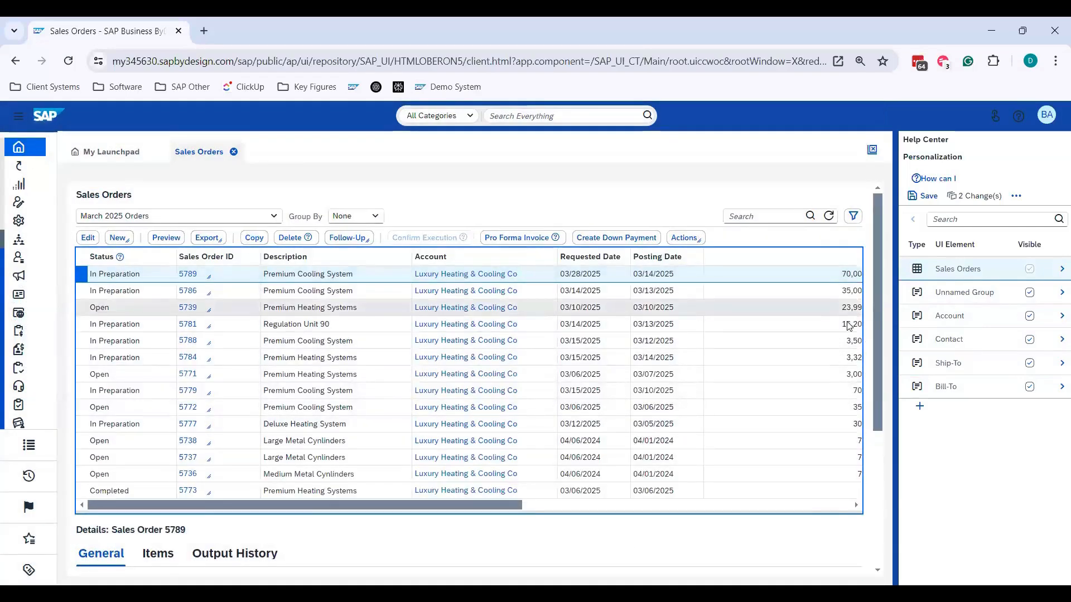
scroll(848, 318, "down", 4)
scroll(843, 275, "up", 4)
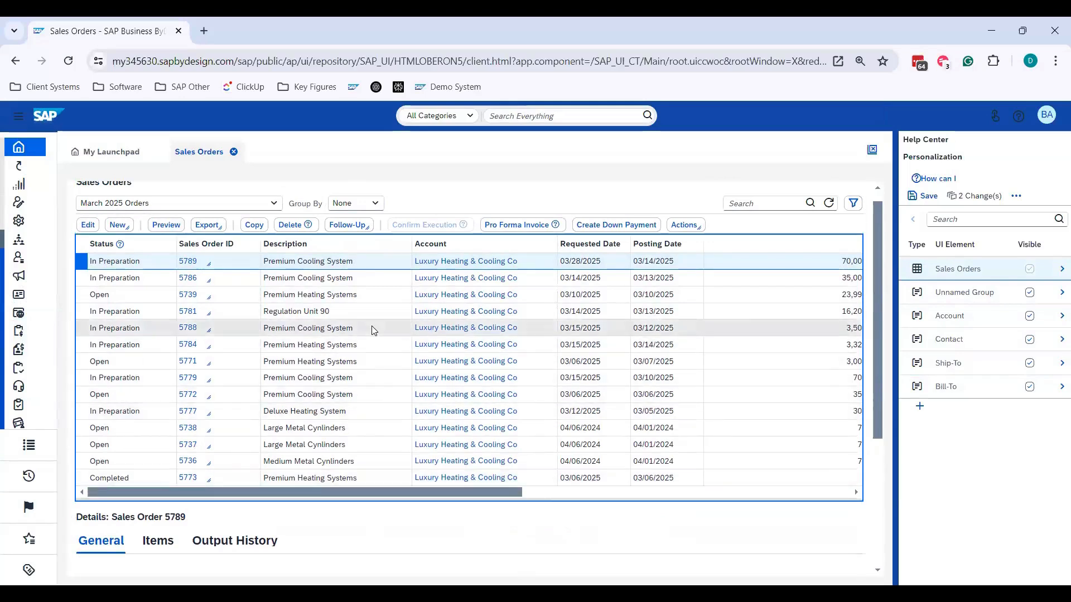
- Set the sales orders table to 10 visible rows with horizontal grid lines in its display settings and apply
left_click(391, 316)
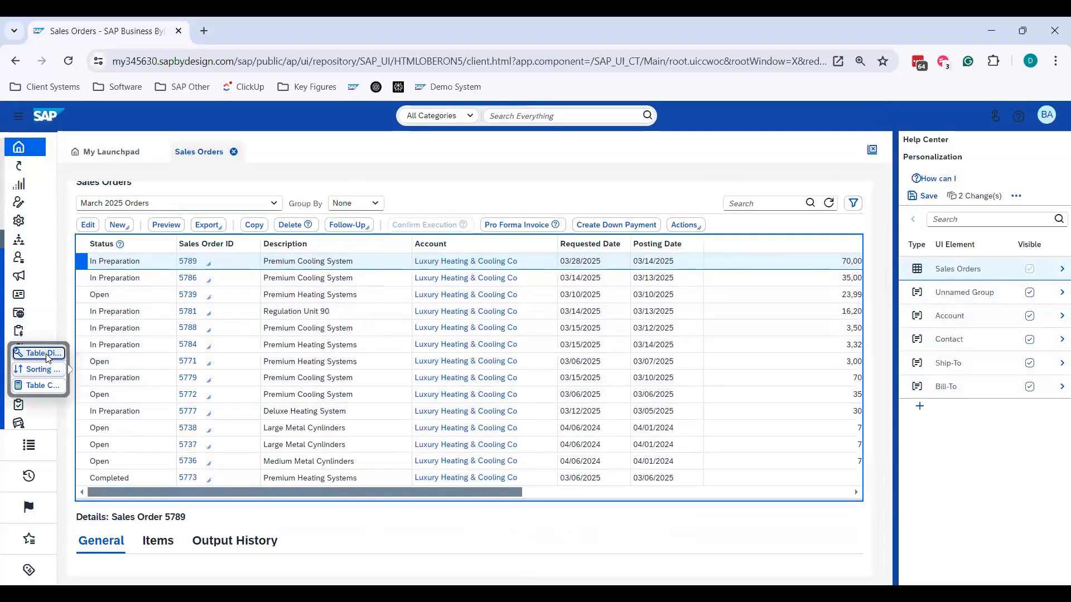
left_click(45, 353)
left_click(556, 287)
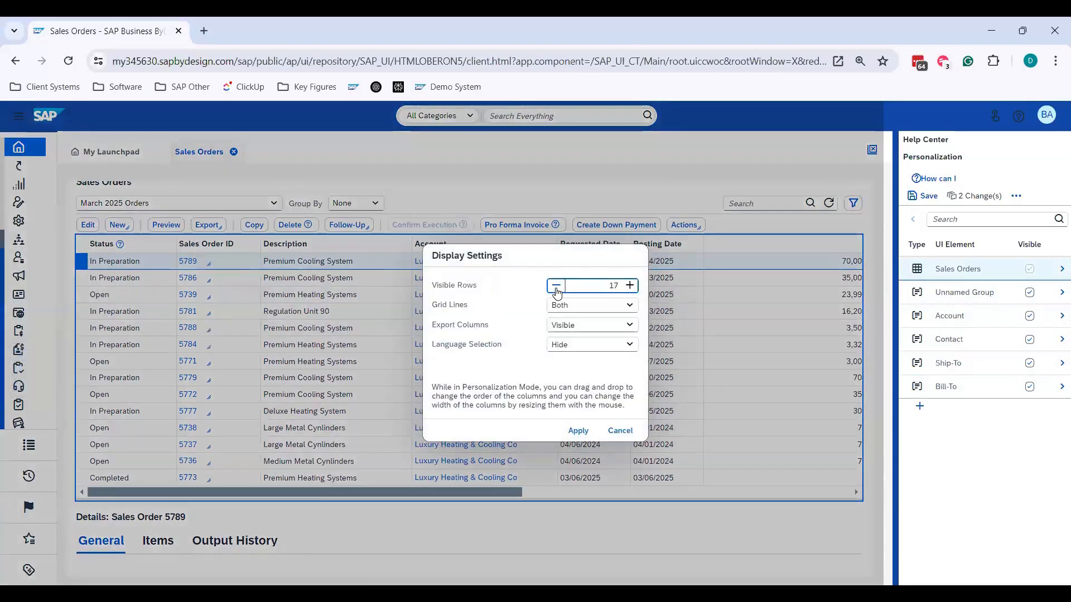
left_click(555, 287)
left_click(556, 287)
left_click(628, 306)
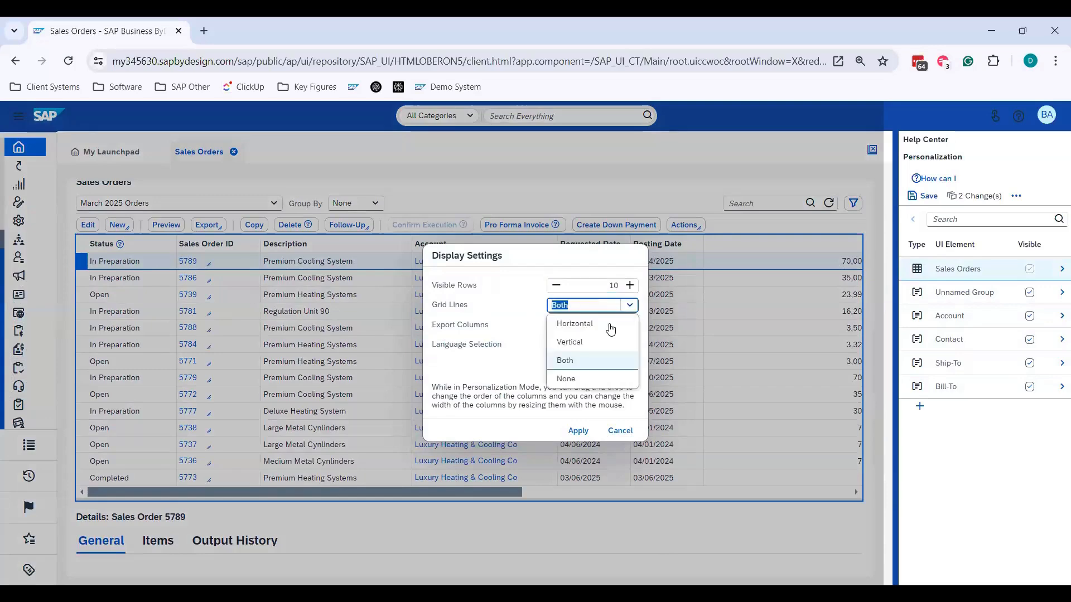
left_click(574, 323)
left_click(577, 432)
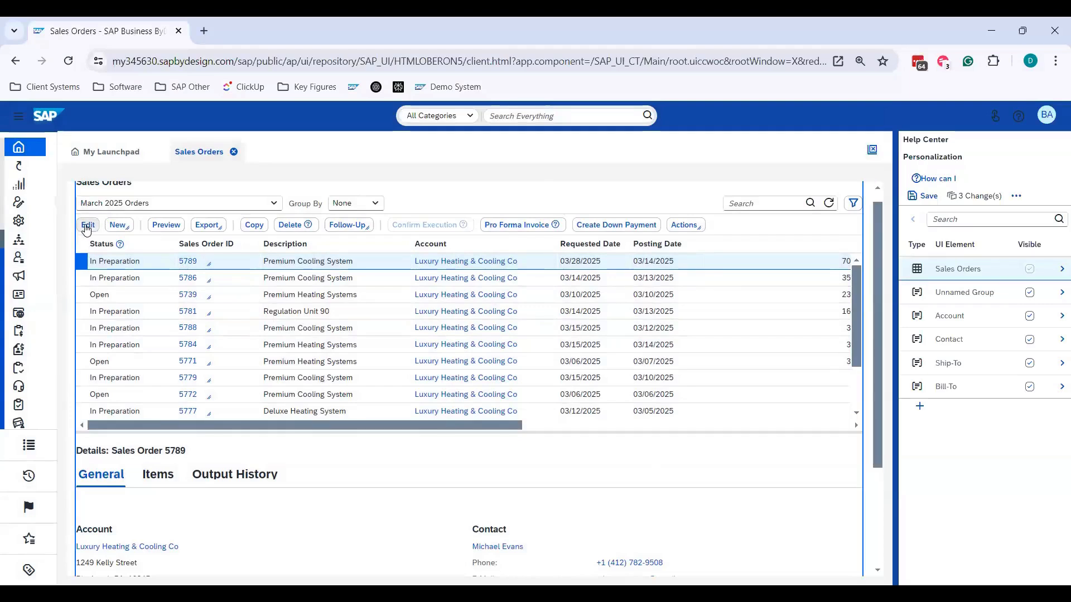
- Set the sales orders table's grid lines to Vertical and apply the change
left_click(160, 303)
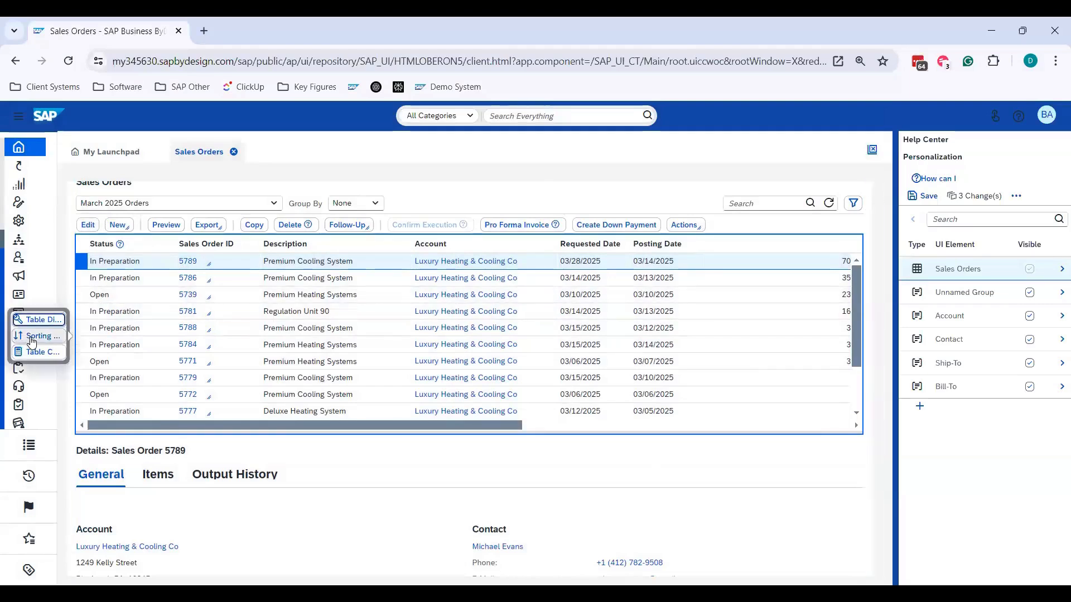
left_click(34, 319)
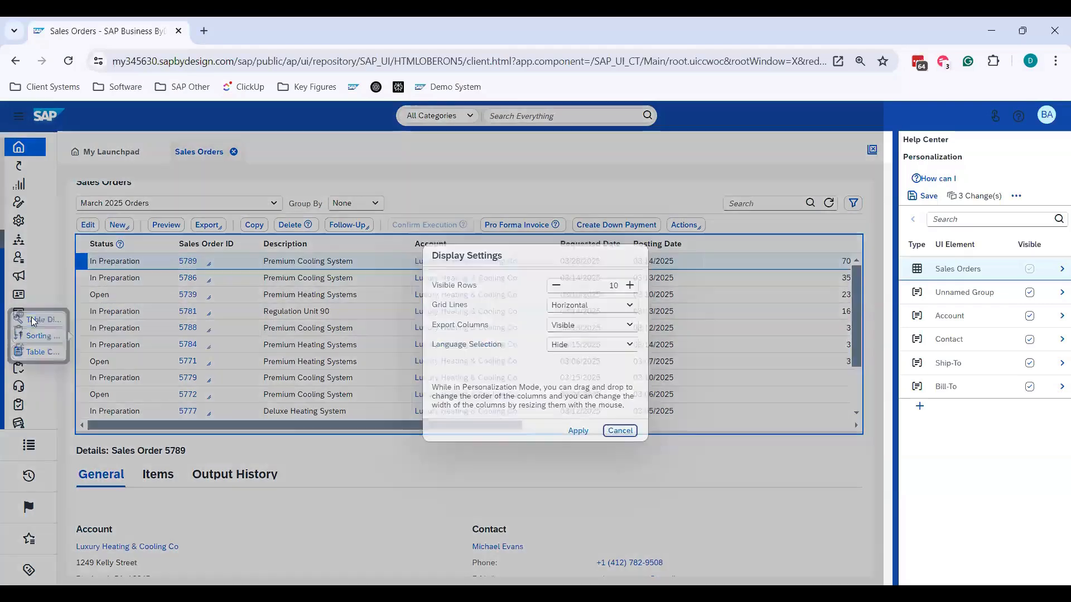
left_click(629, 305)
left_click(592, 338)
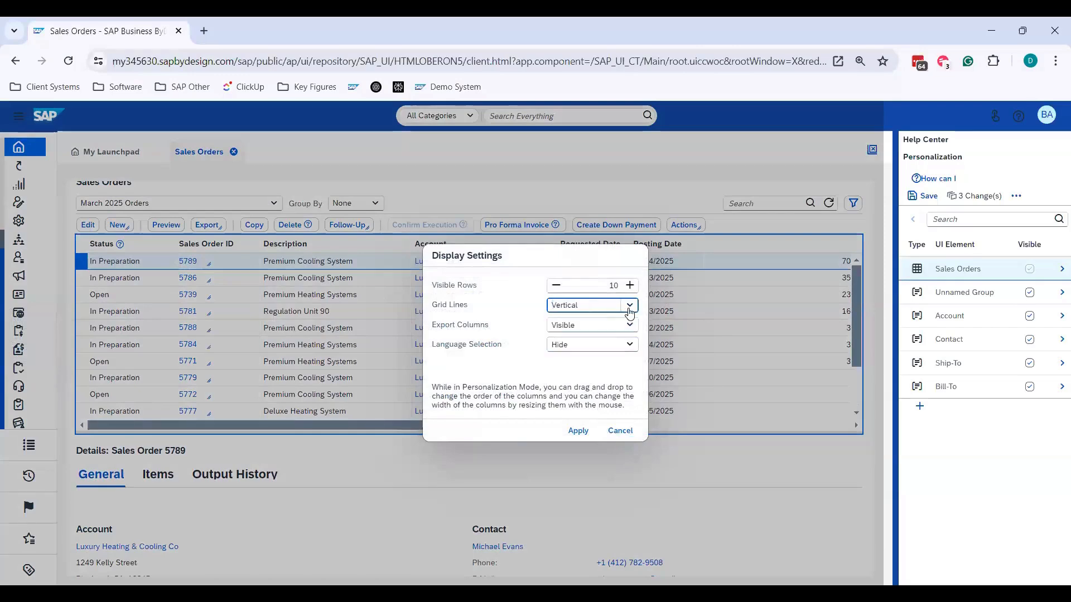
left_click(583, 431)
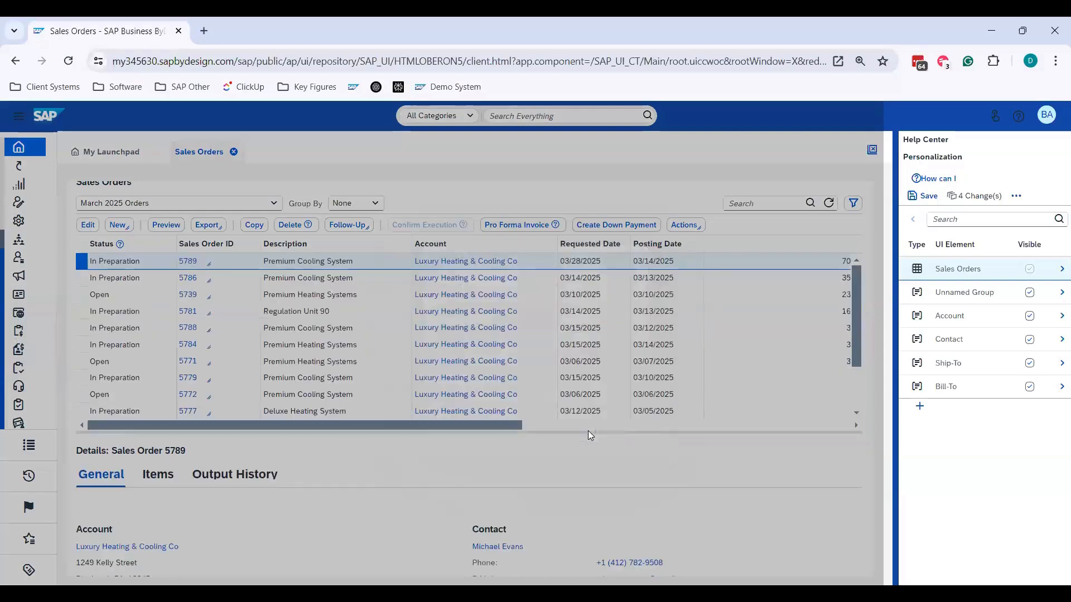
- Set the sales orders table's grid lines to None and apply the change
left_click(244, 300)
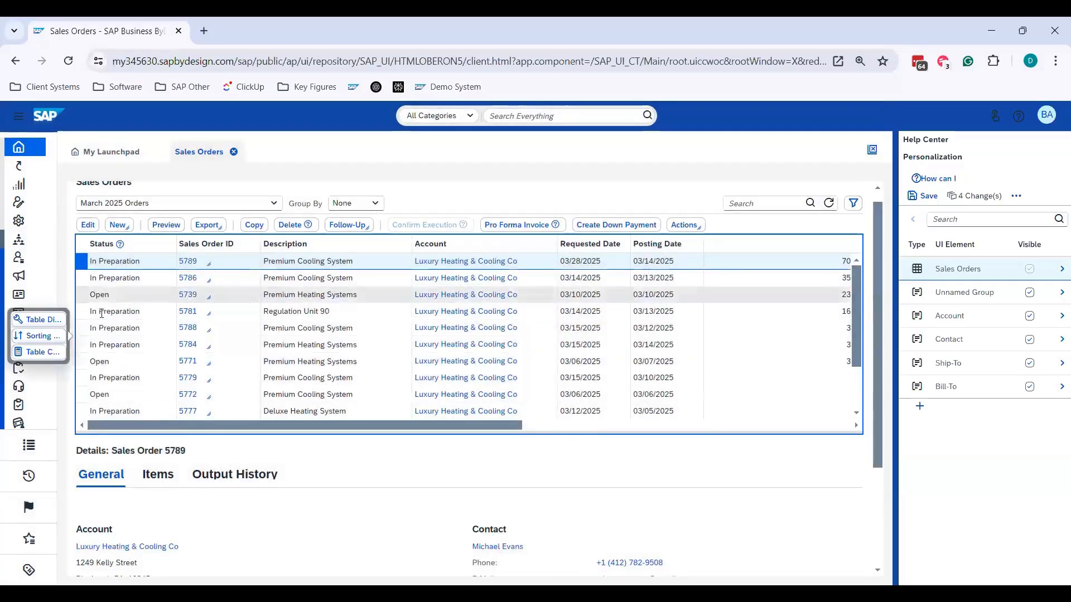
left_click(55, 323)
left_click(628, 306)
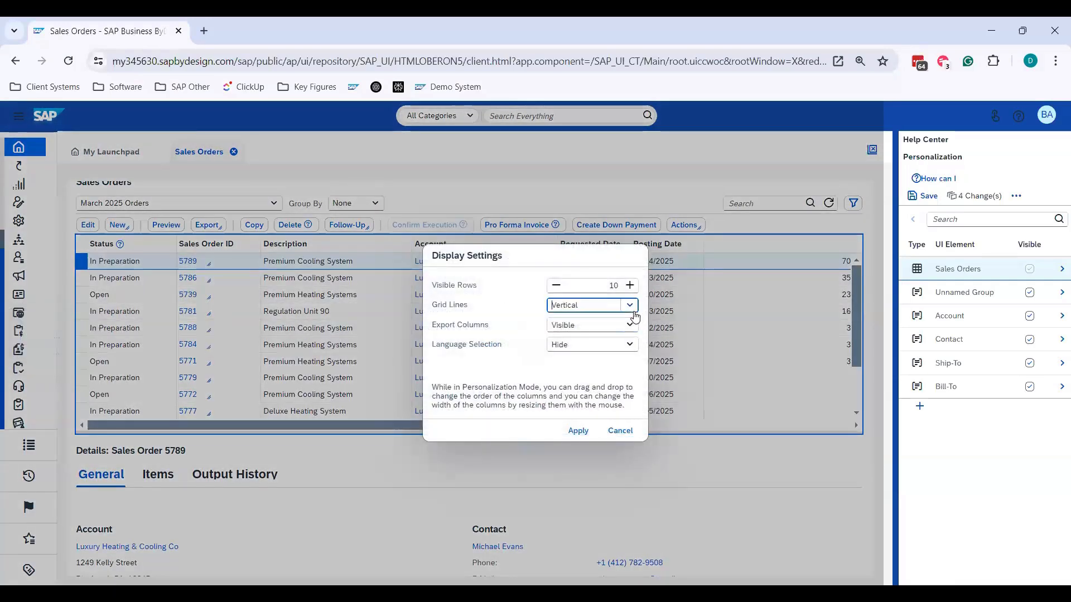
left_click(599, 378)
left_click(577, 431)
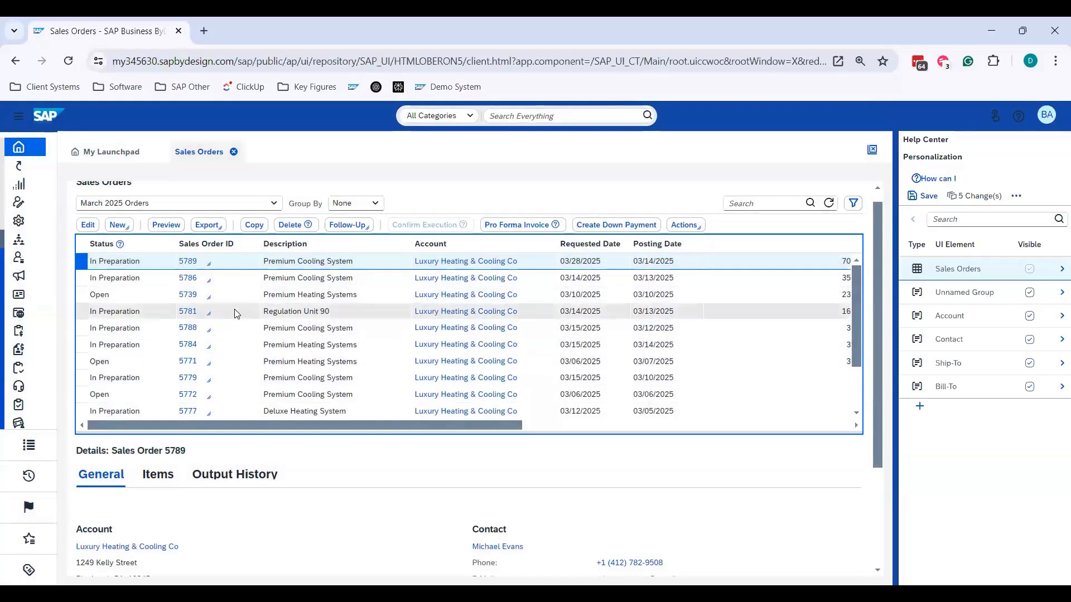
- Reopen the sales orders table's display settings and set the grid lines to Both
left_click(236, 314)
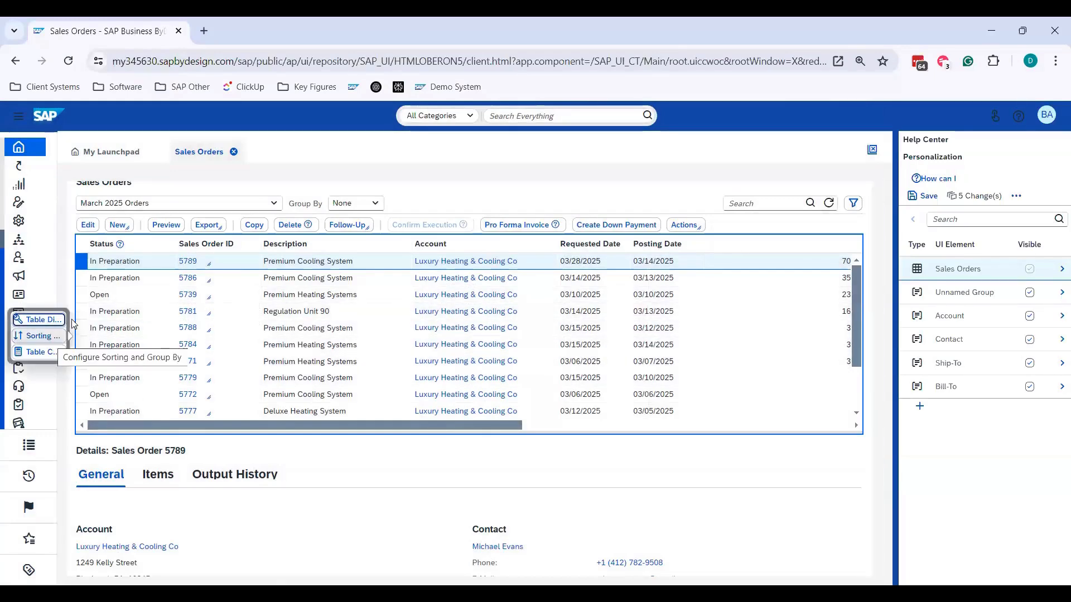
left_click(41, 319)
left_click(630, 326)
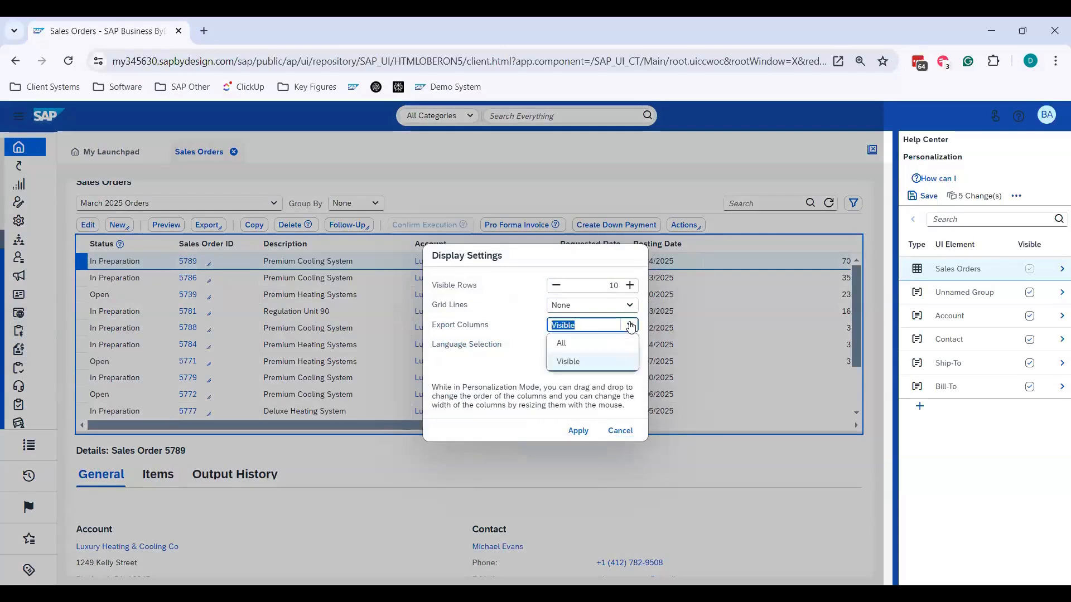
left_click(536, 310)
left_click(629, 305)
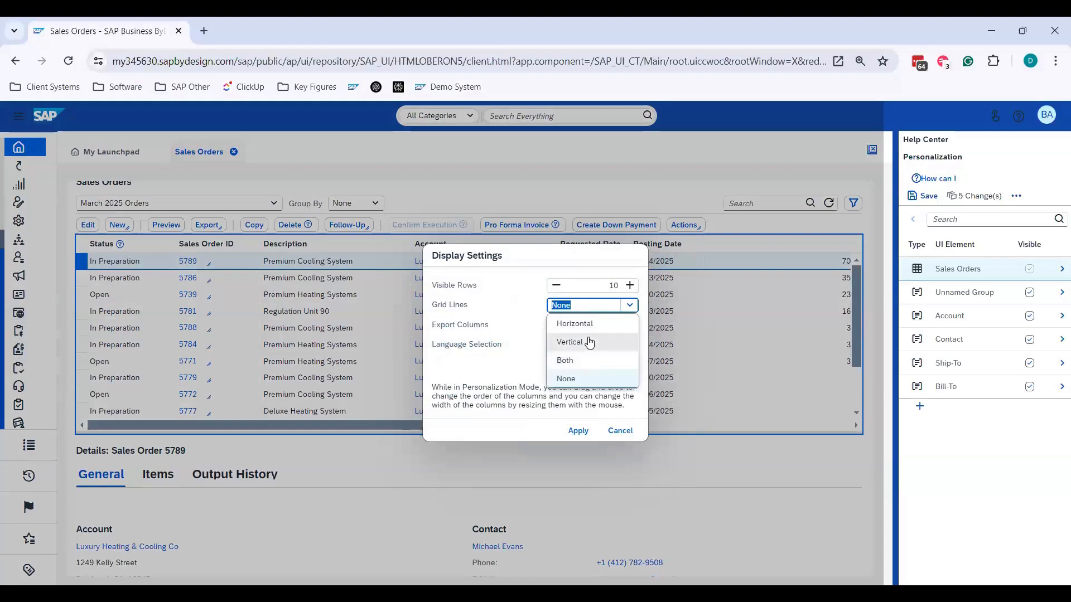
left_click(570, 362)
- Review the Export Columns options, keep Visible and apply the display settings
left_click_drag(490, 325, 433, 324)
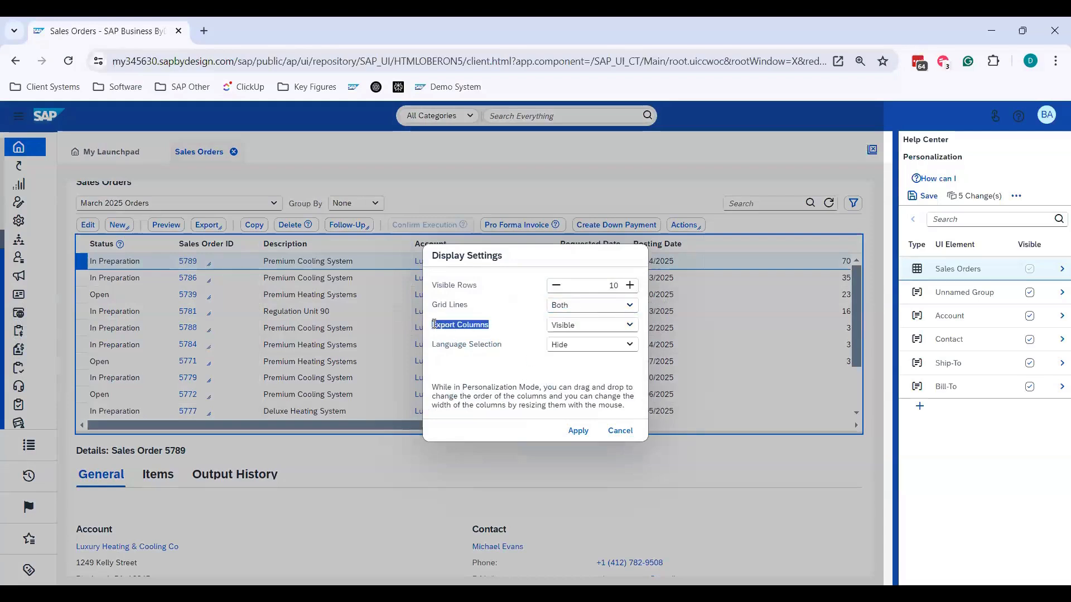
left_click(516, 361)
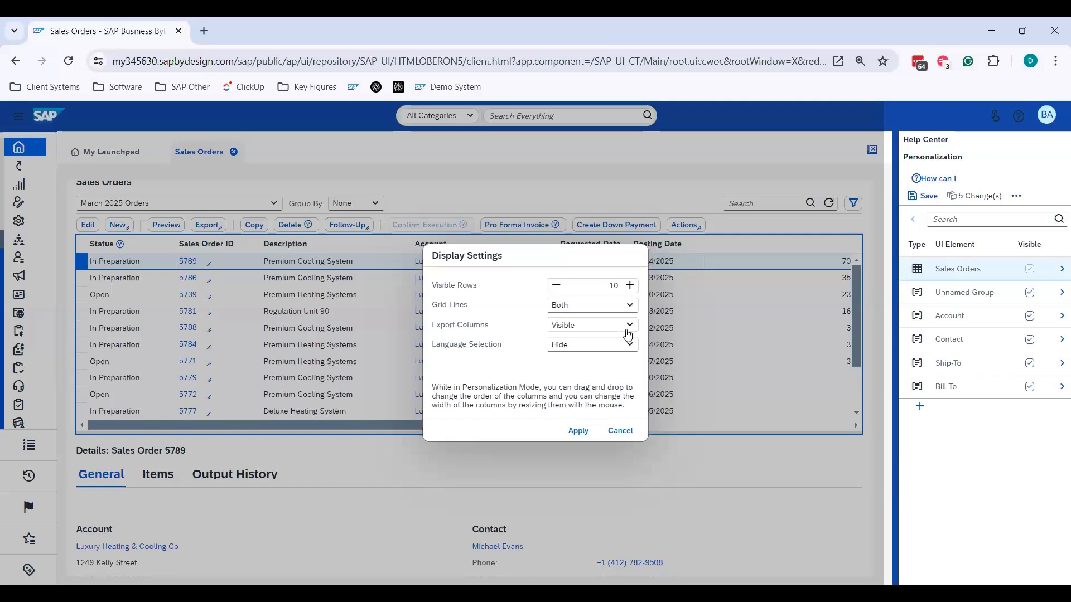
left_click(583, 328)
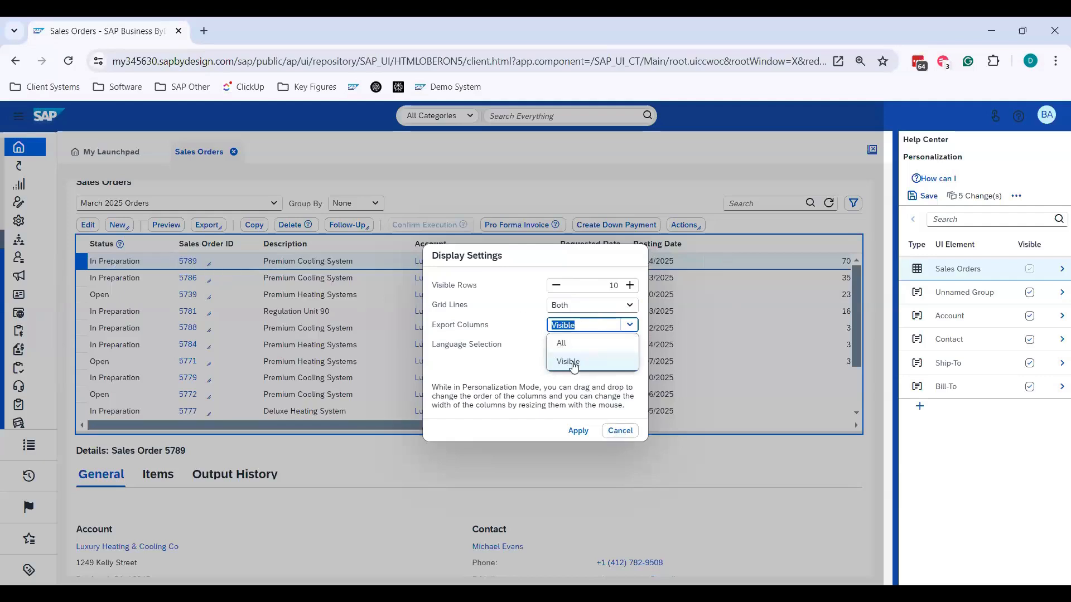
left_click(511, 374)
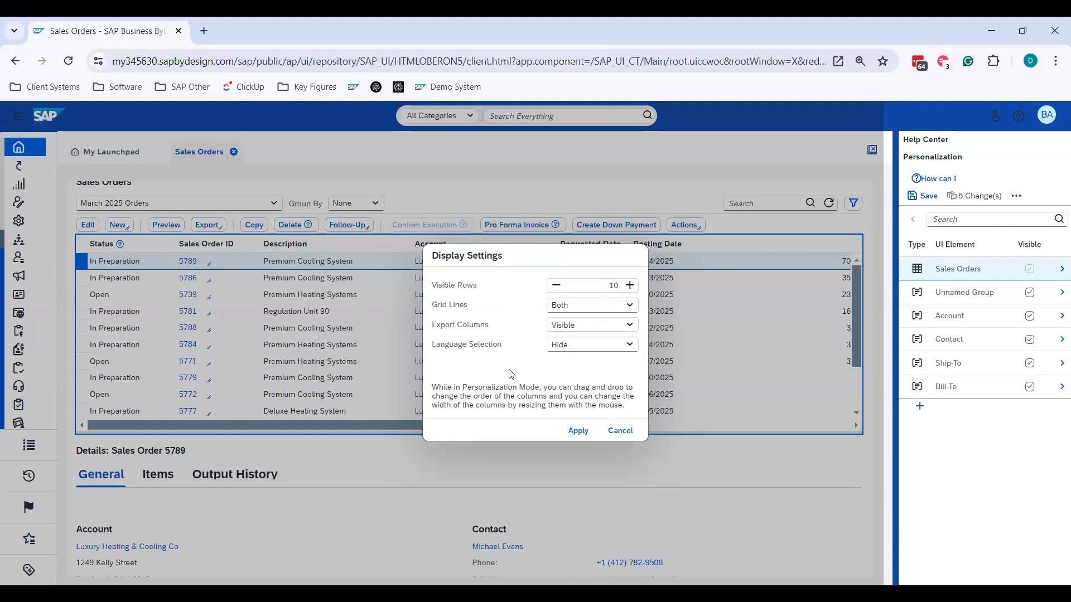
left_click(578, 431)
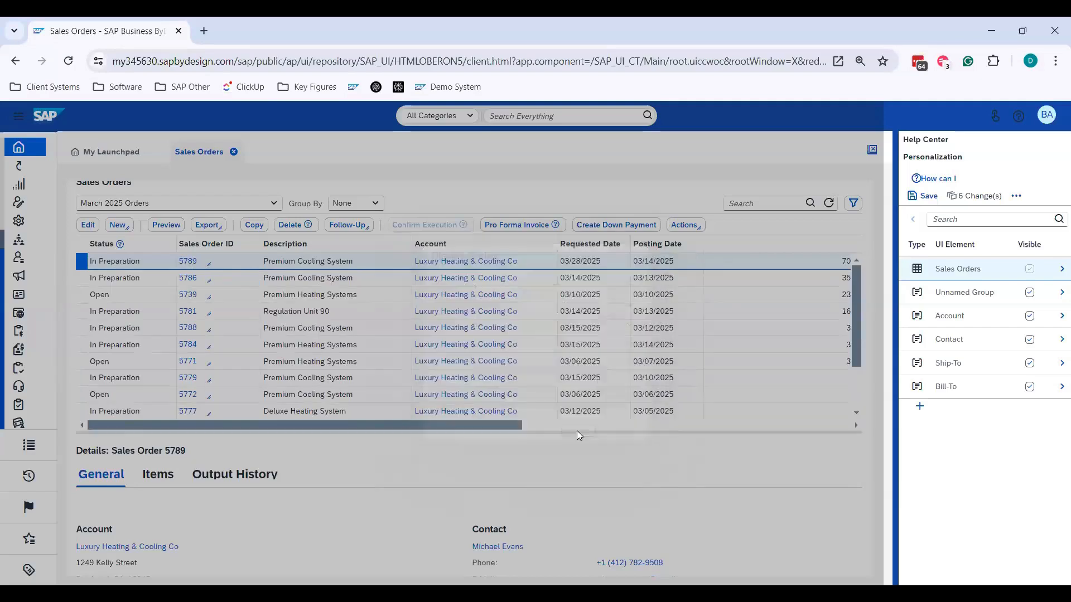
- Examine the visibility settings of the individual columns in the Sales Orders table
left_click(1060, 270)
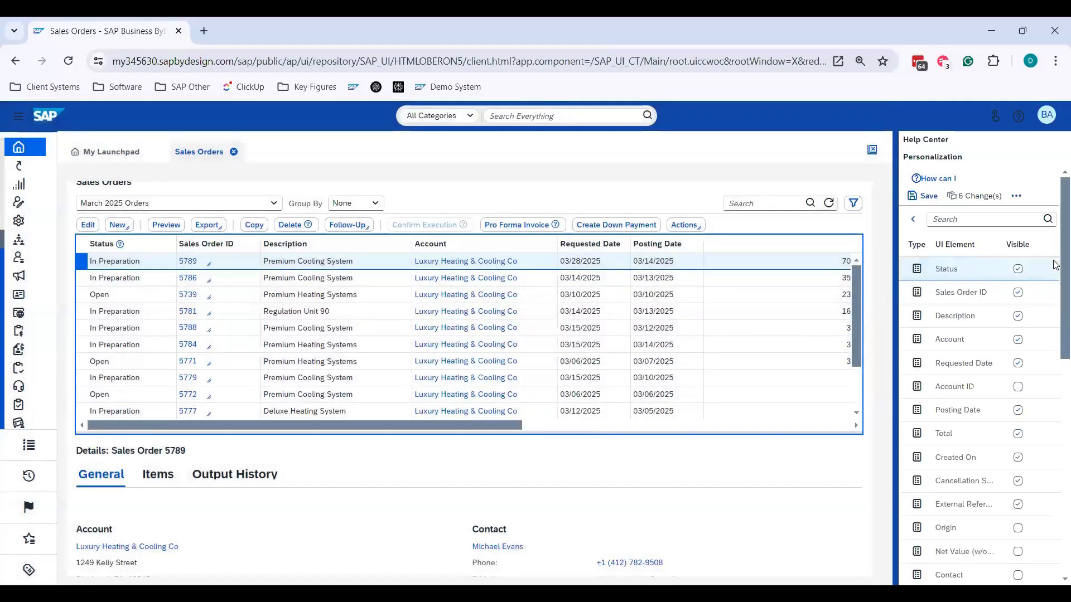
left_click(1017, 386)
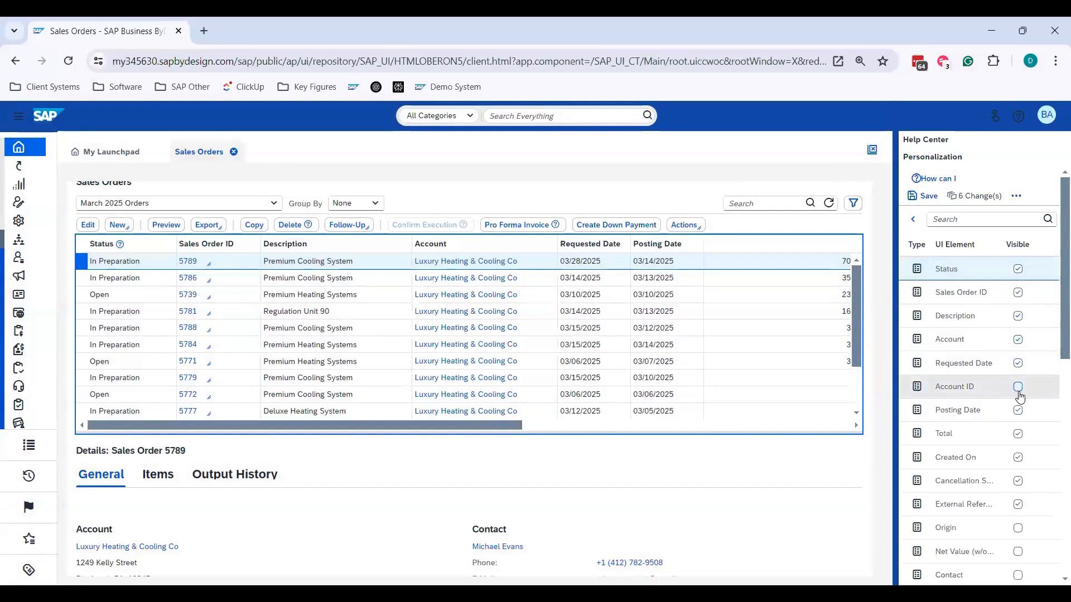
scroll(1031, 474, "down", 10)
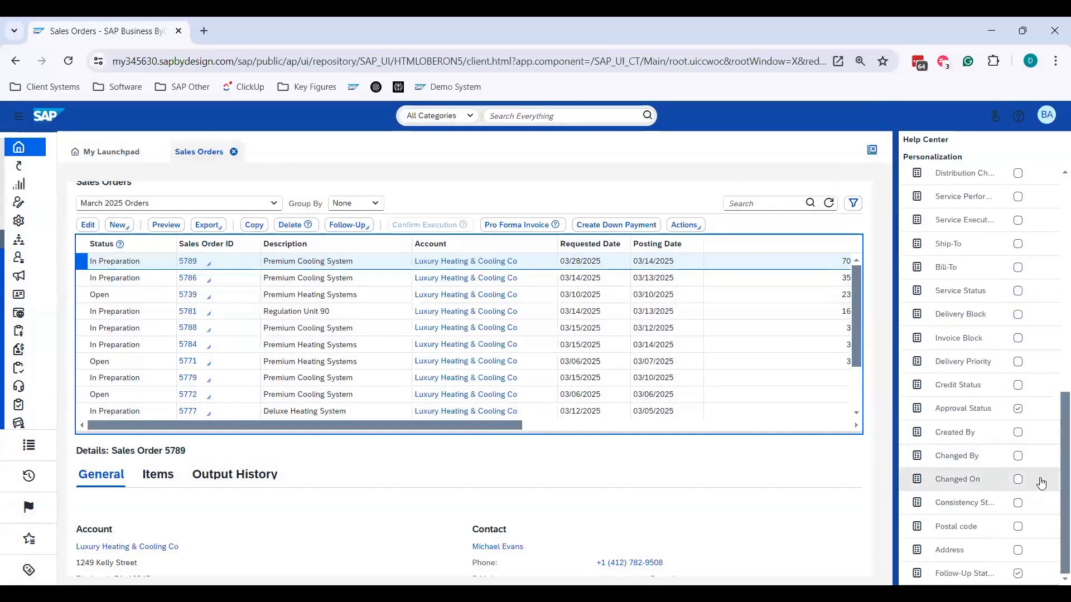
scroll(1042, 474, "up", 10)
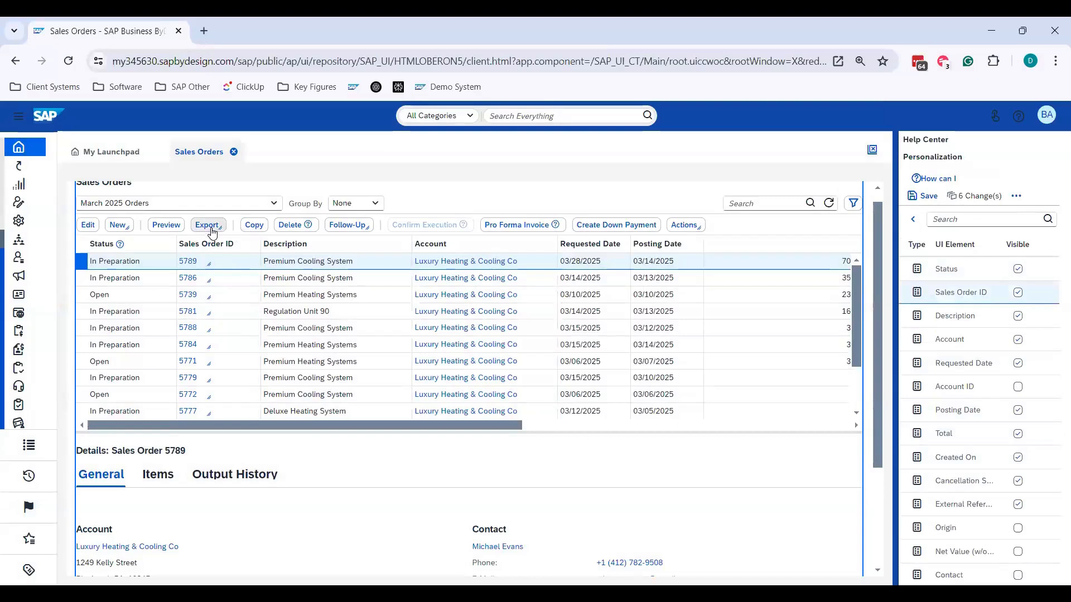
- Review the Language Selection option in the table's display settings and leave without applying changes
left_click(544, 308)
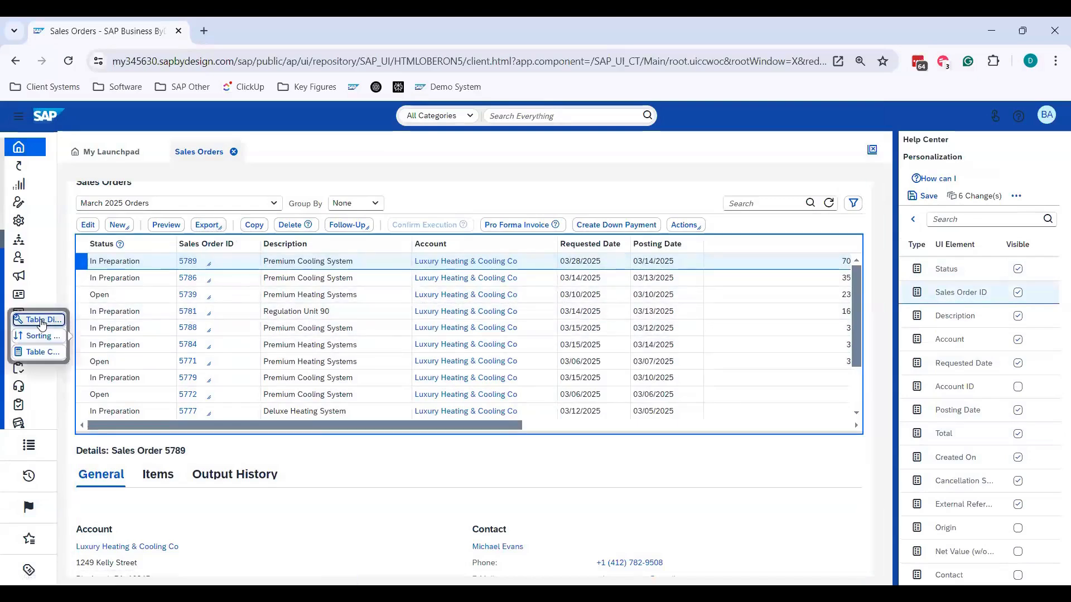
left_click(44, 320)
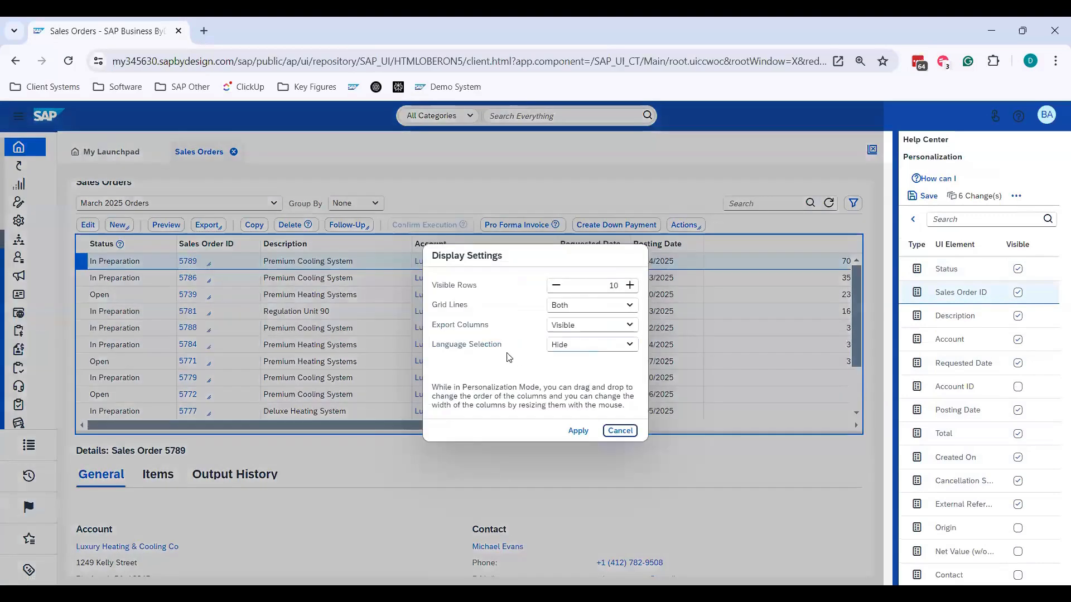
left_click_drag(502, 345, 431, 351)
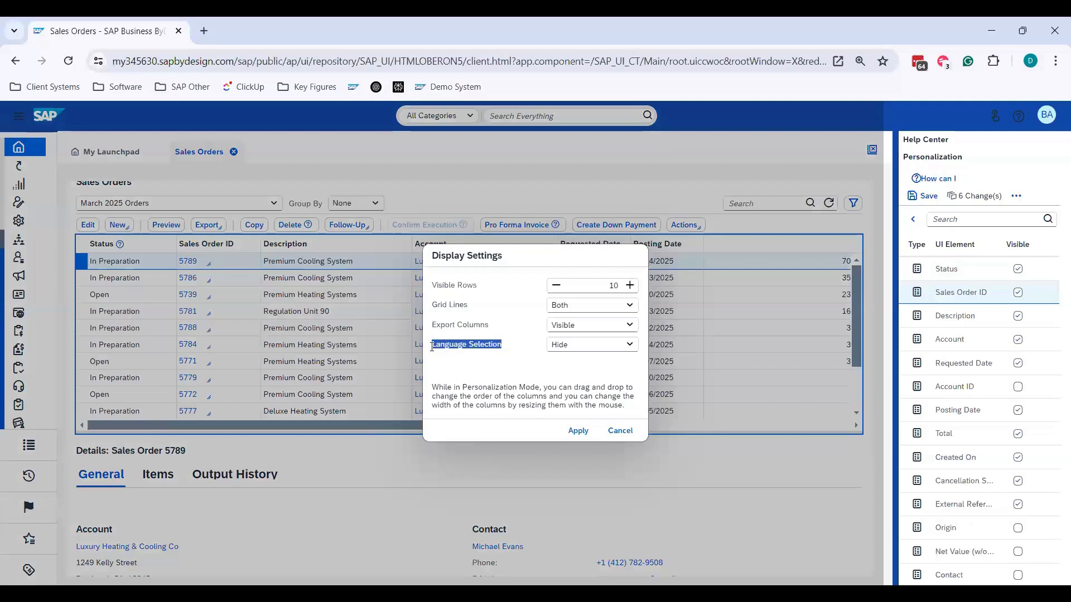
left_click(619, 351)
left_click(494, 358)
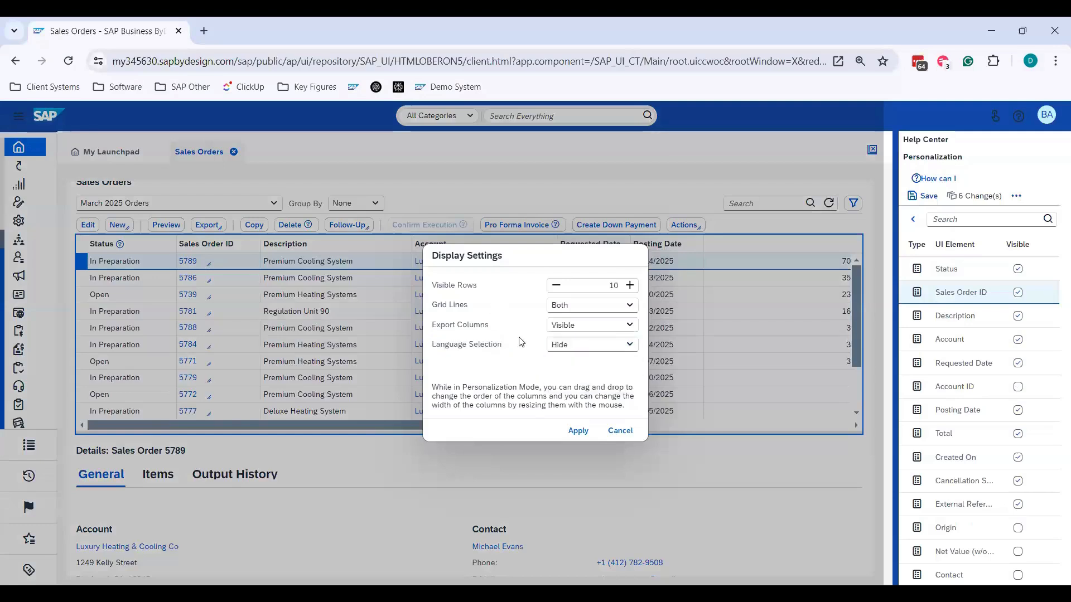
left_click(619, 432)
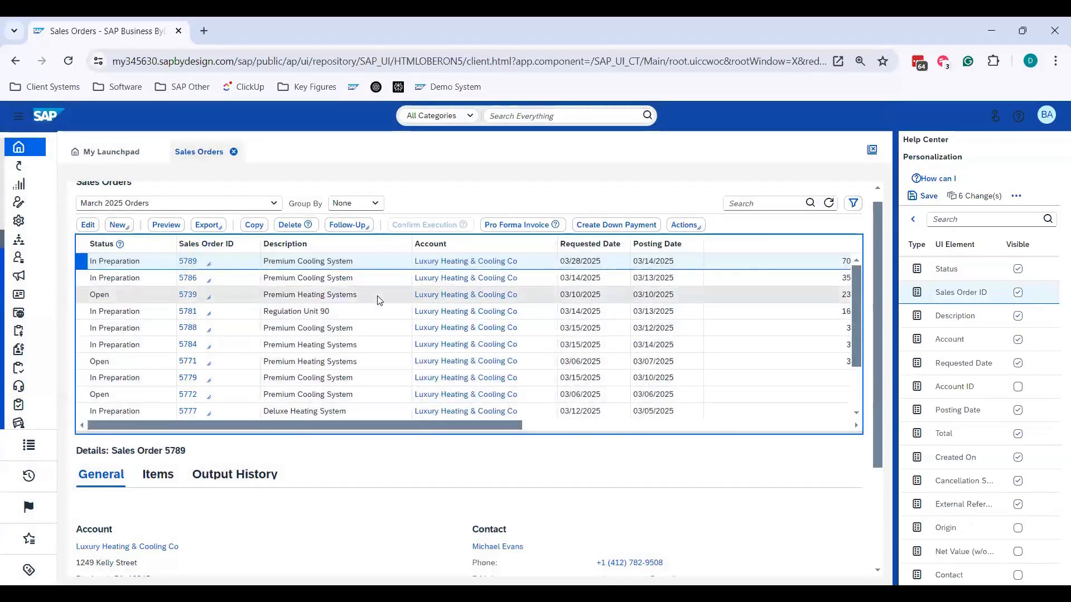
- Remove Total from the table's sorting configuration, and try adding all columns to the sort list and clearing them again
left_click(378, 297)
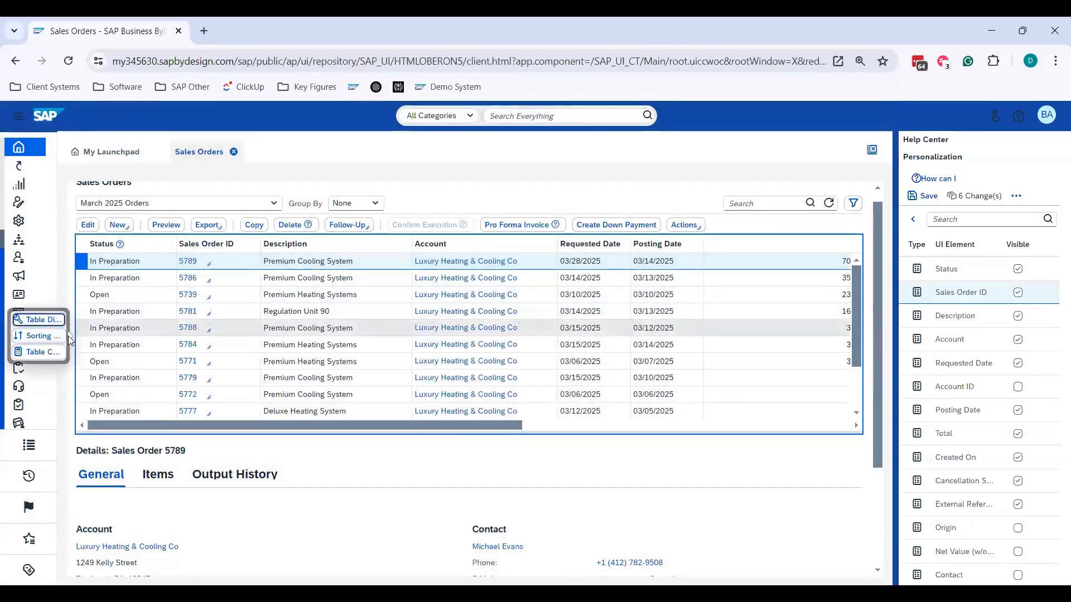
left_click(39, 336)
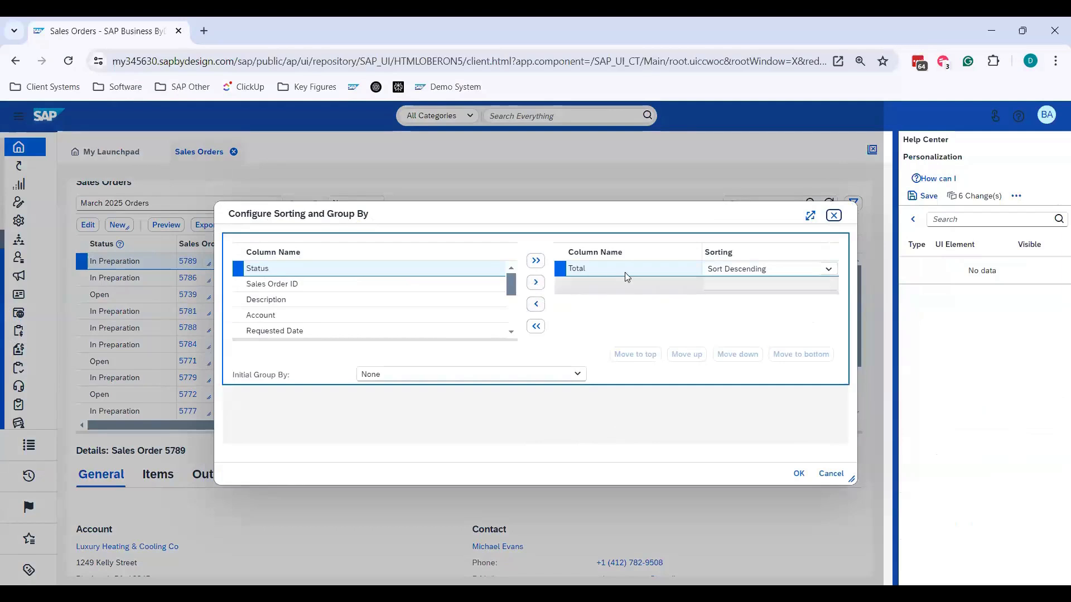
left_click(536, 304)
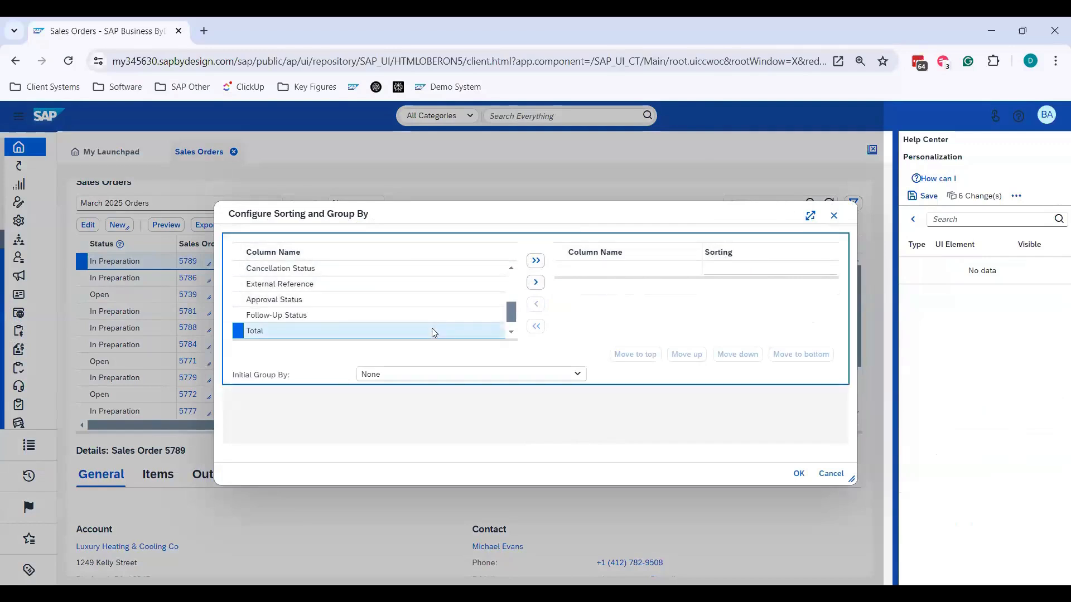
left_click(536, 261)
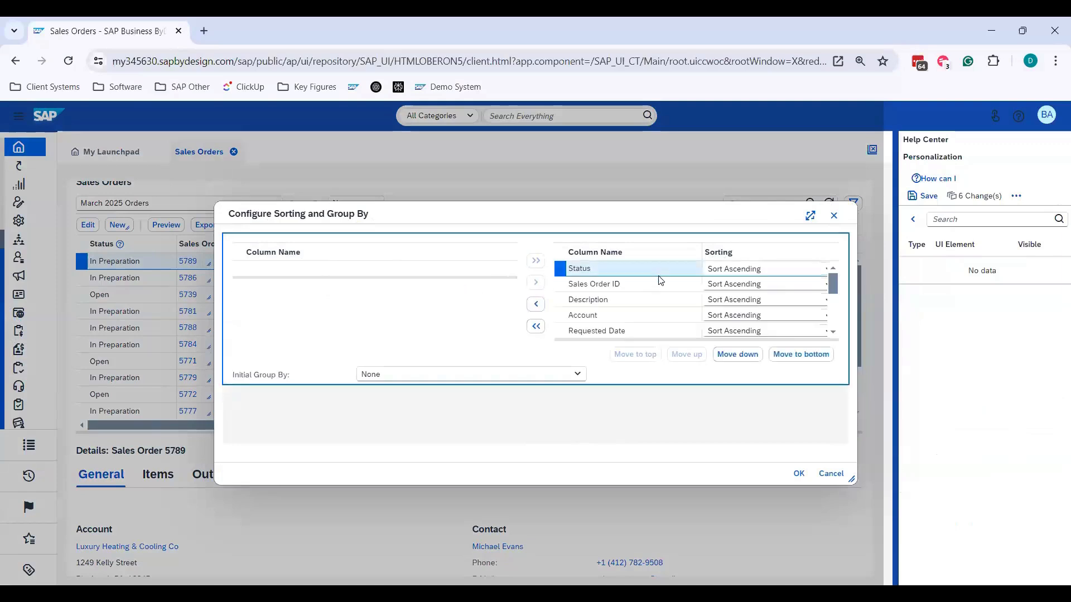
left_click(537, 329)
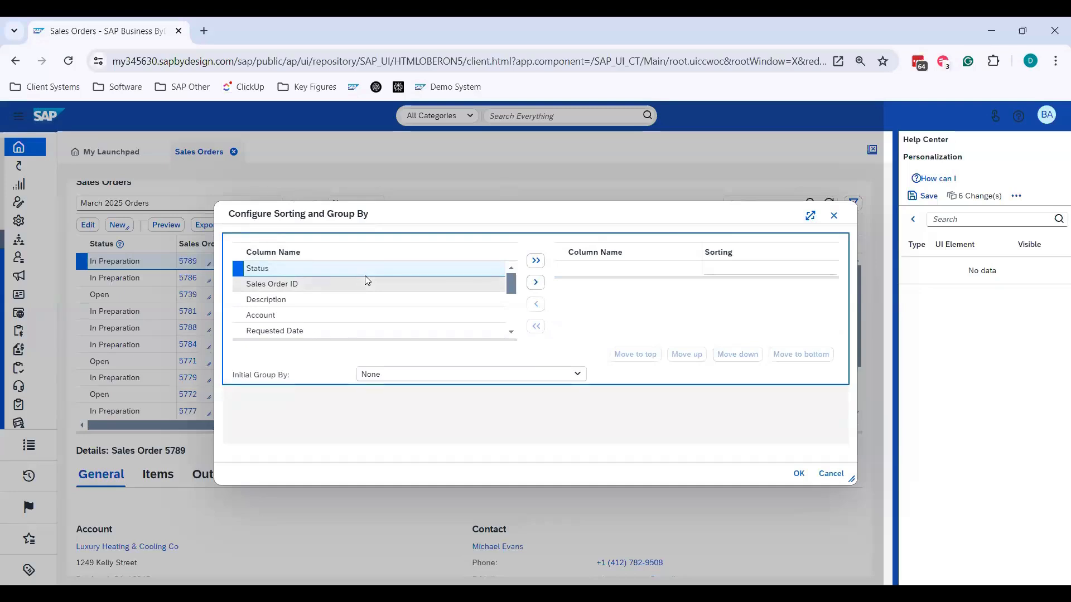
- Add Sales Order ID to the table's sorting with Sort Descending and apply the sorting configuration
left_click(359, 285)
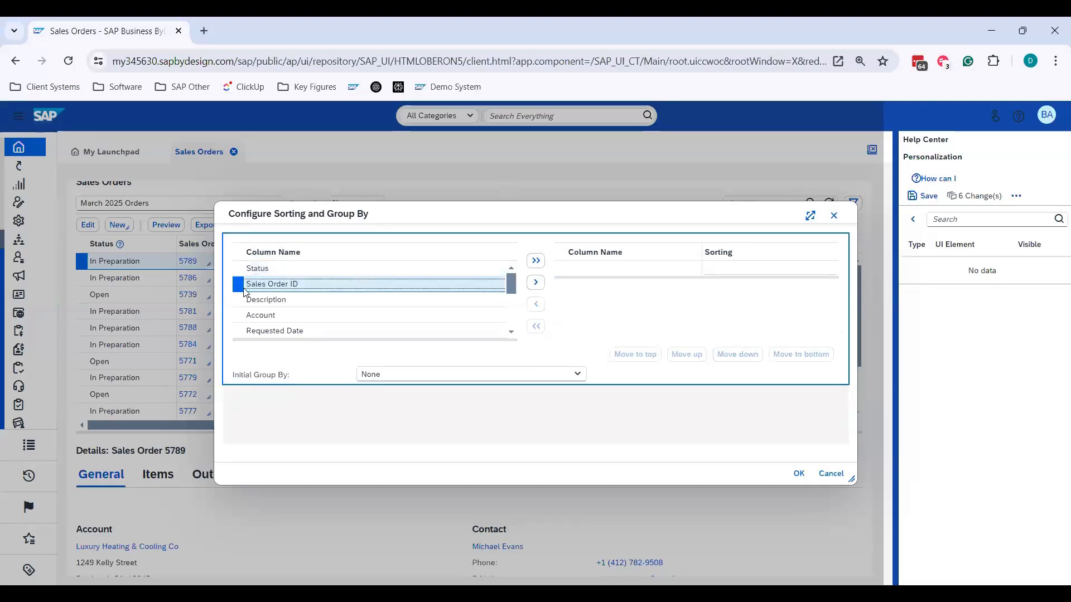
left_click(539, 285)
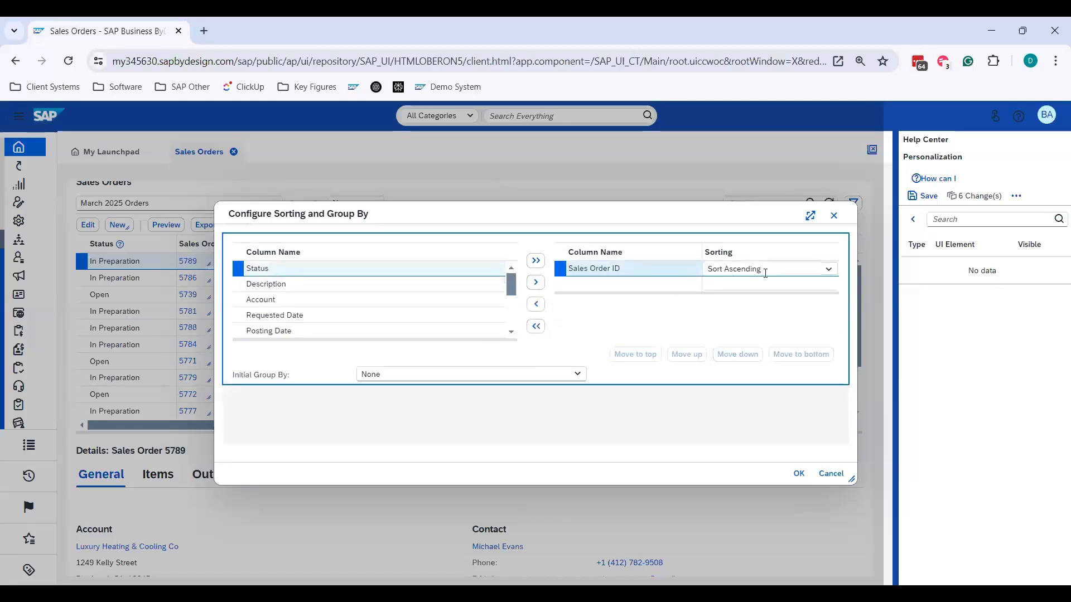
left_click(828, 269)
left_click(779, 304)
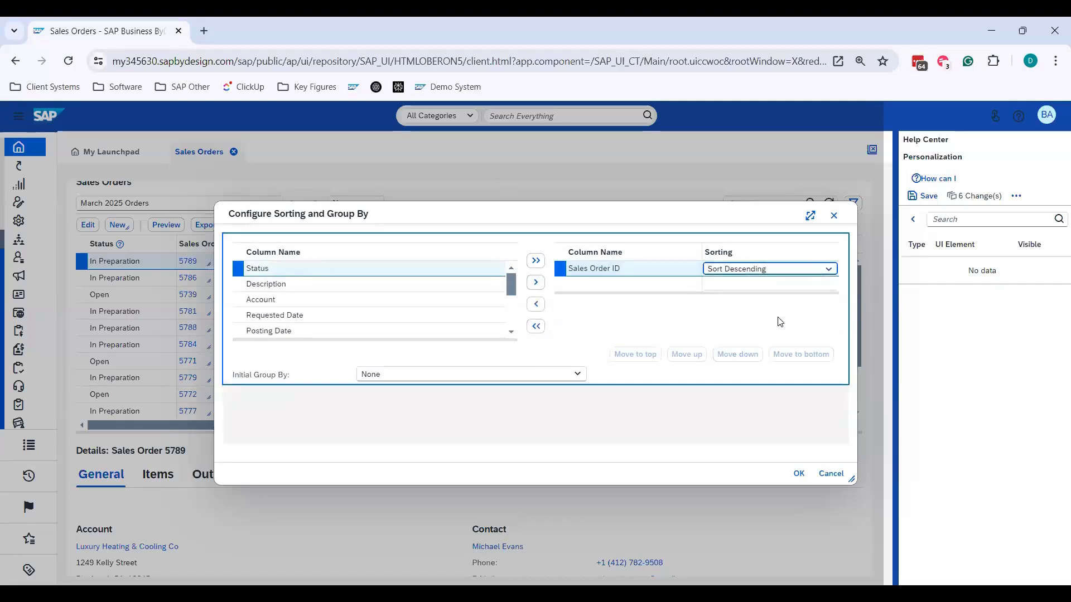
left_click(799, 473)
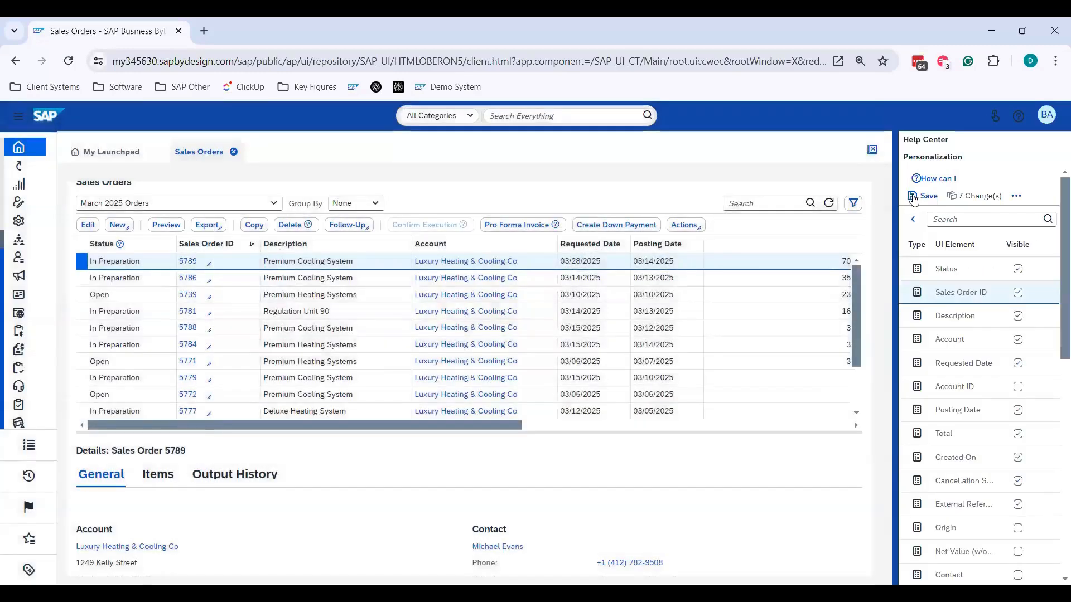
- Save all changes of the personalization session and stop personalization mode
left_click(923, 196)
left_click(597, 378)
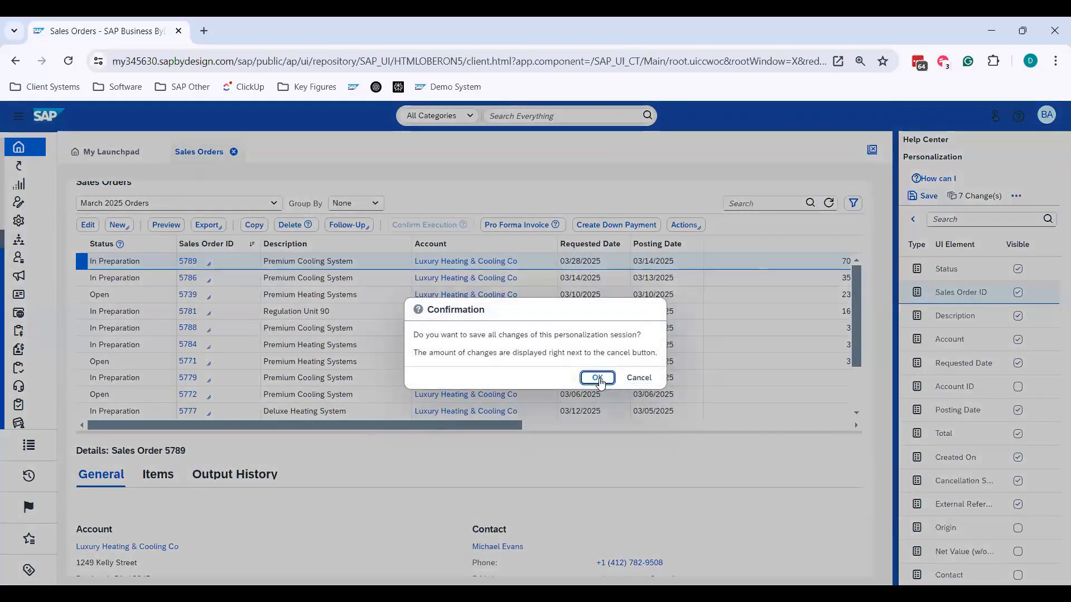
left_click(1041, 117)
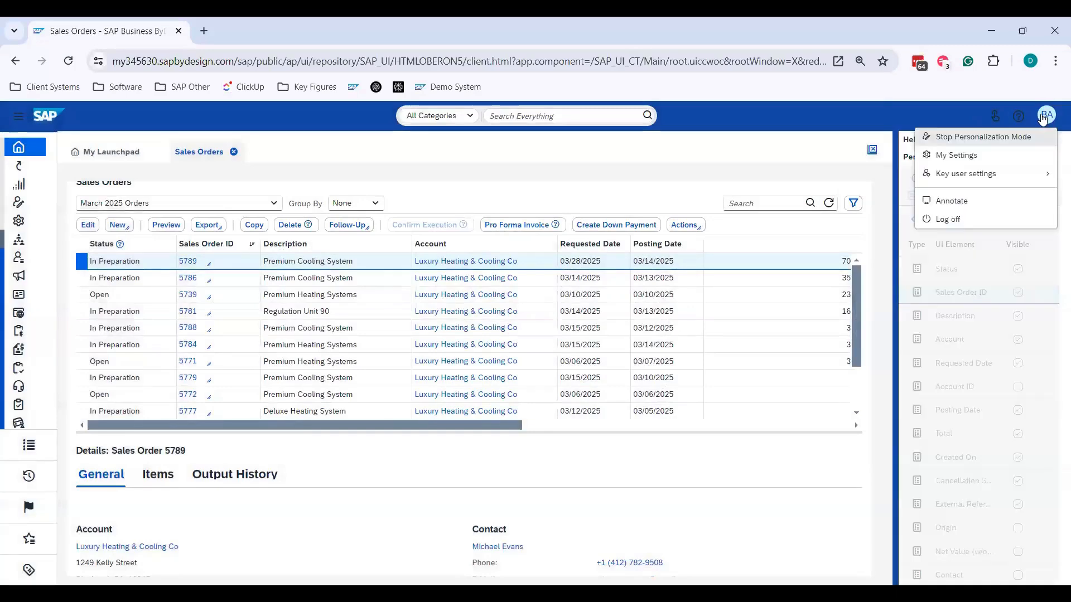
left_click(1001, 139)
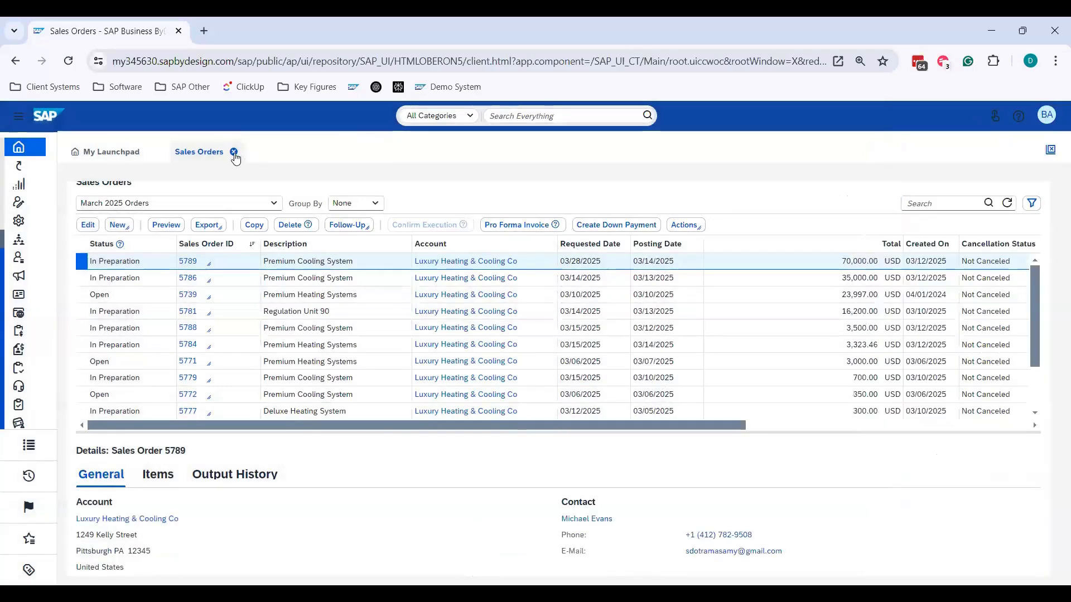
- Refresh the Sales Orders table and examine the sort order of the Sales Order ID column
left_click(1007, 207)
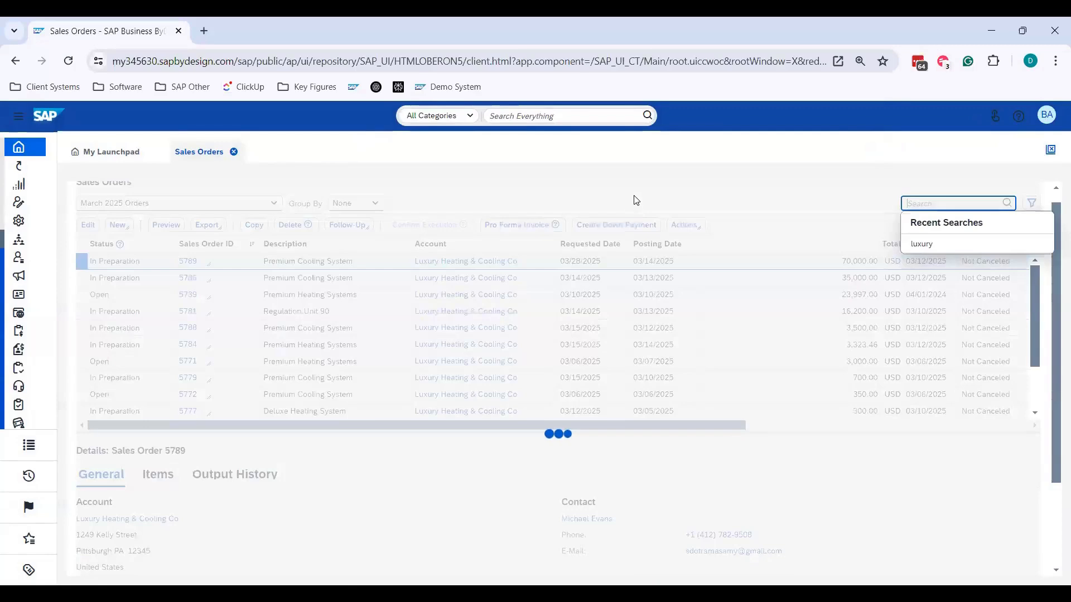
left_click(606, 204)
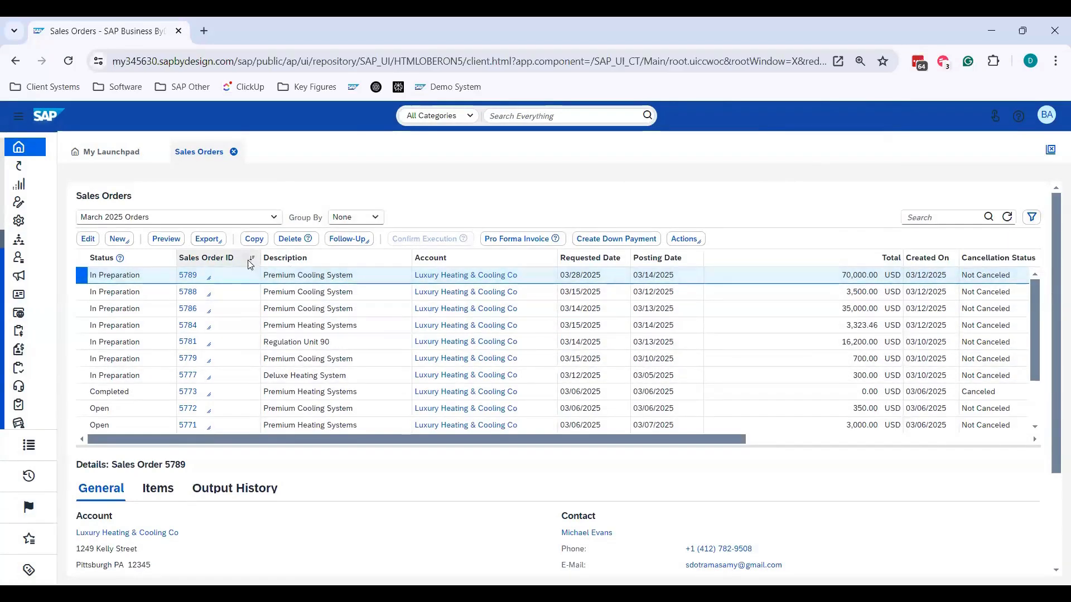
key("ctrl+plus")
key("ctrl+plus")
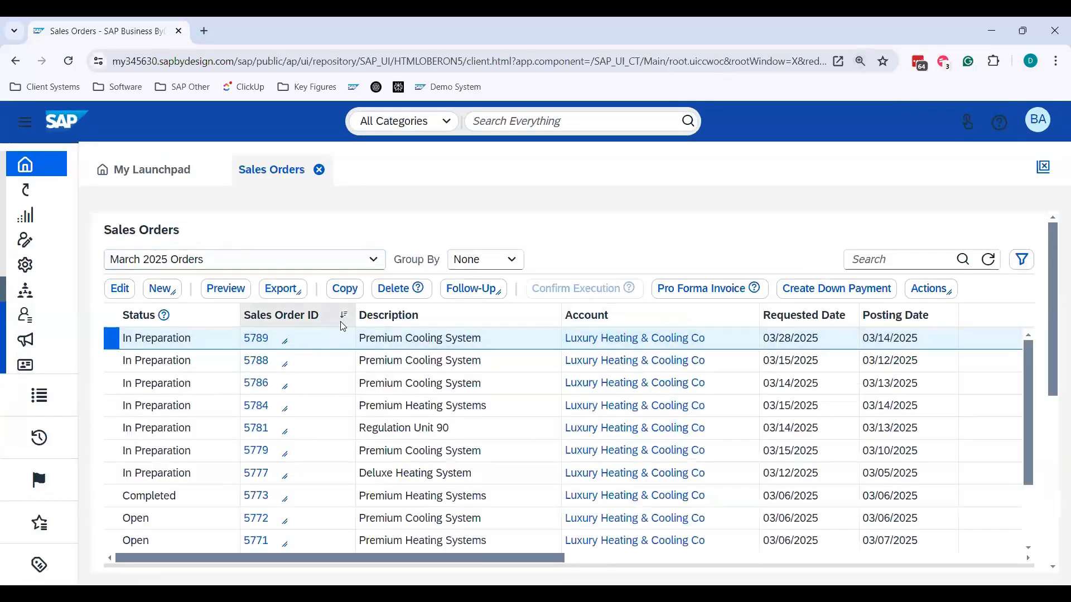
scroll(340, 356, "down", 1)
scroll(468, 357, "up", 1)
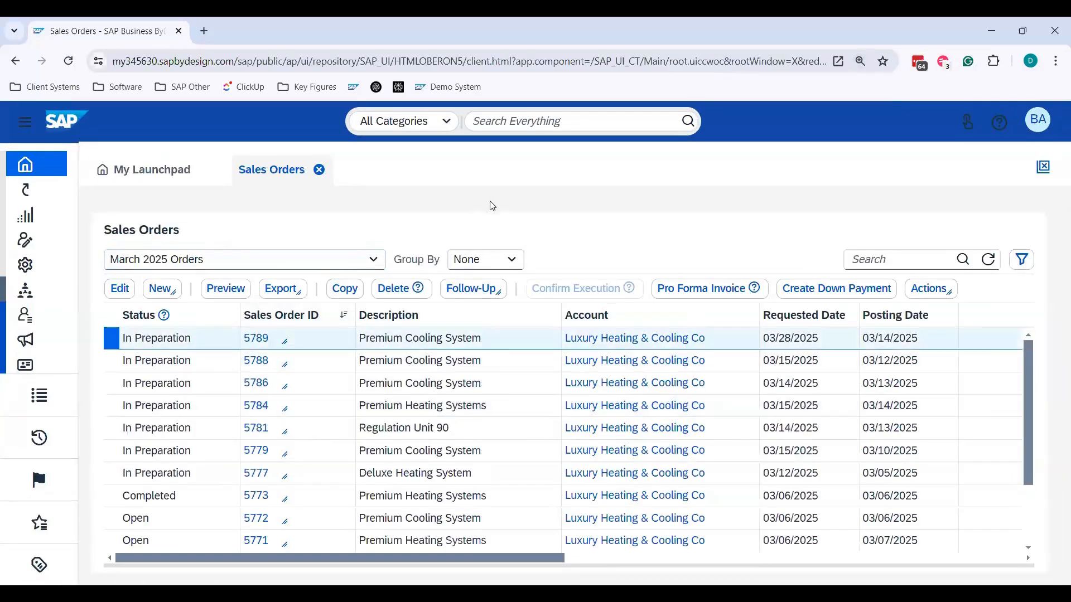
key("ctrl+minus")
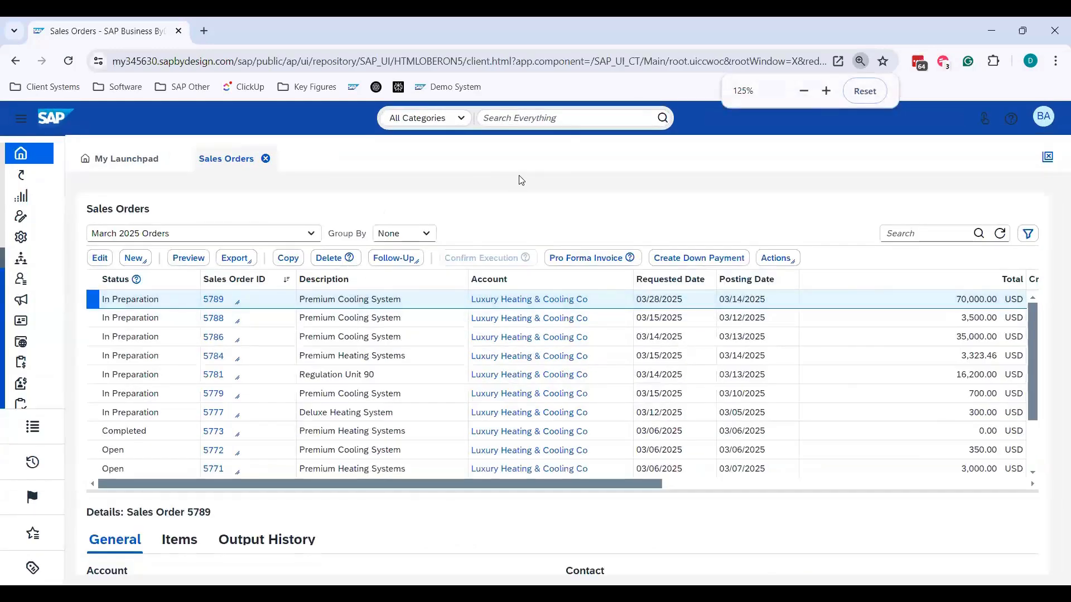
key("ctrl+minus")
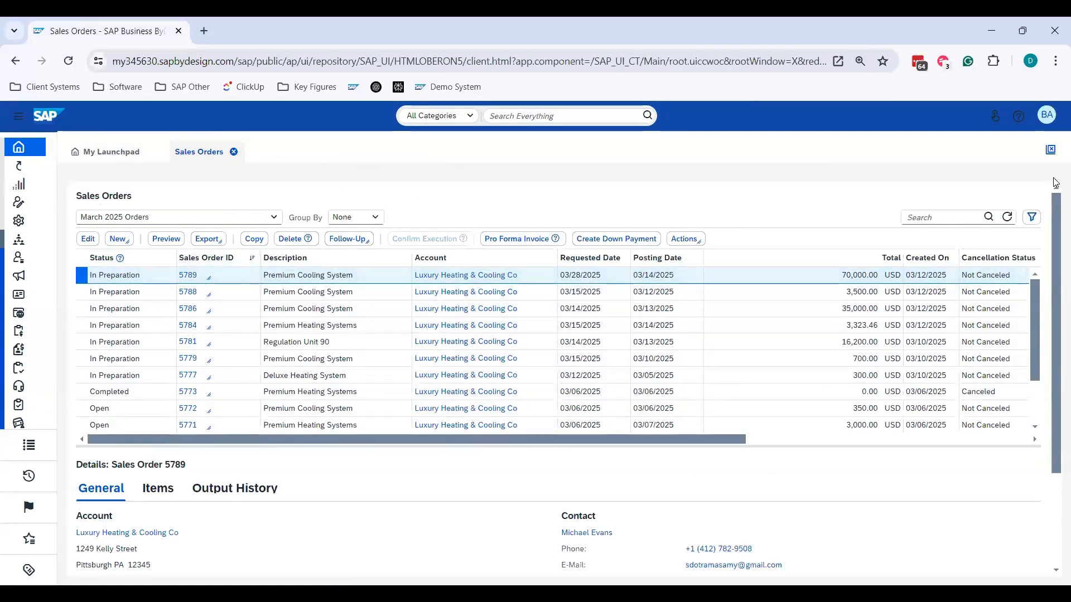
- Restart personalization mode and remove Sales Order ID from the Sales Orders table's sorting configuration
left_click(1044, 118)
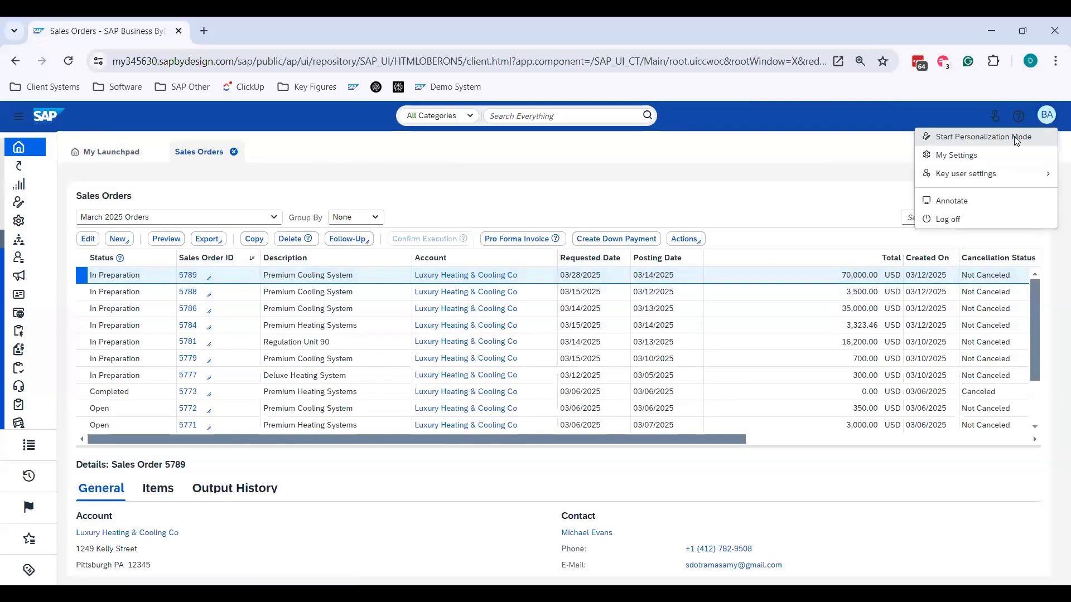
left_click(982, 136)
left_click(110, 305)
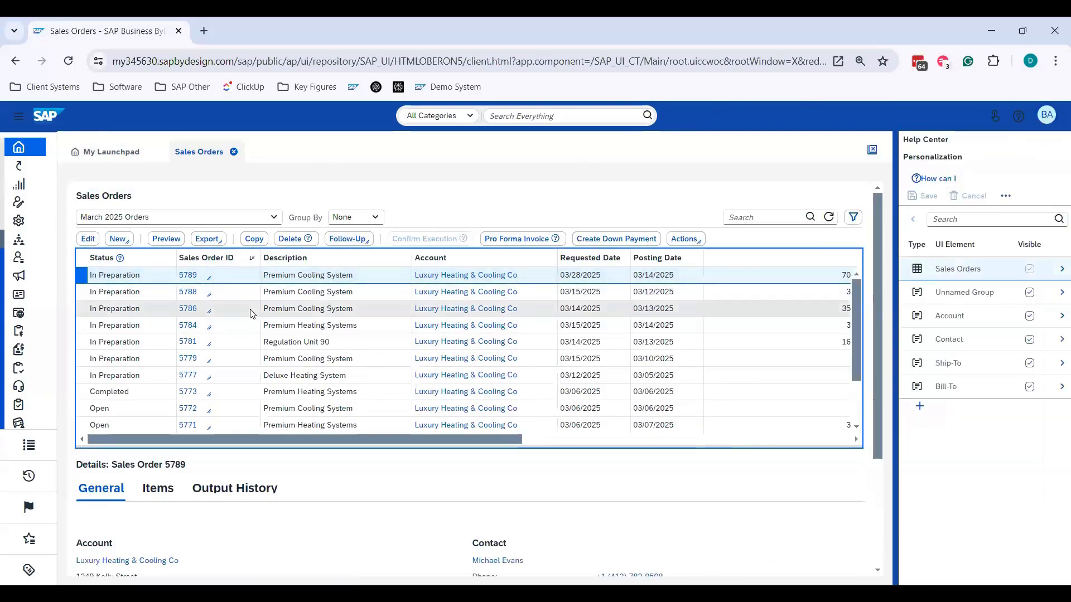
left_click(38, 349)
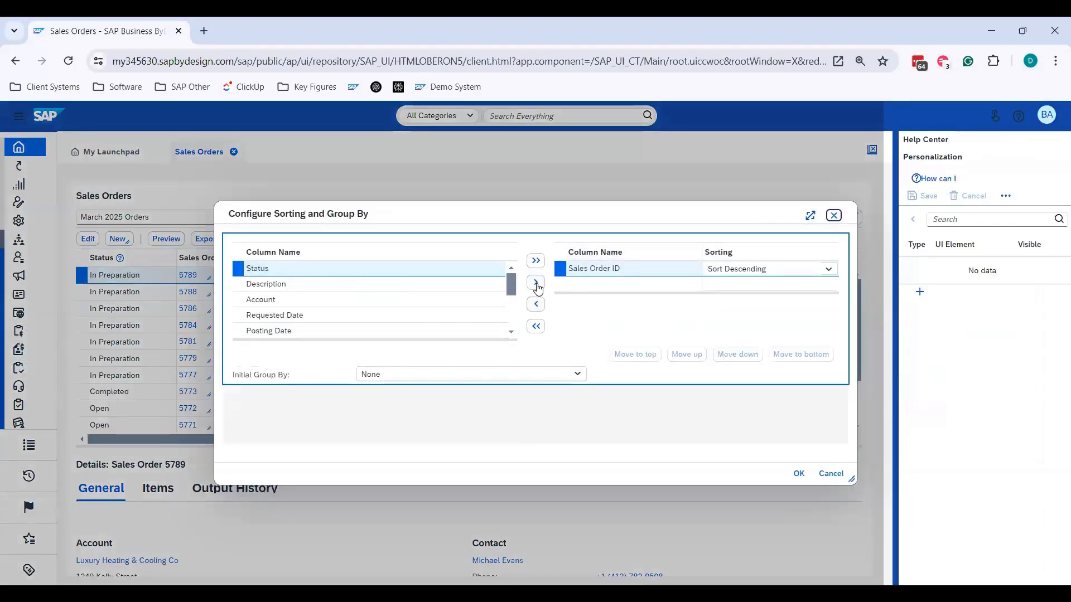
left_click(537, 308)
- Add Requested Date as the first sort column and set it to Sort Descending
scroll(327, 308, "up", 5)
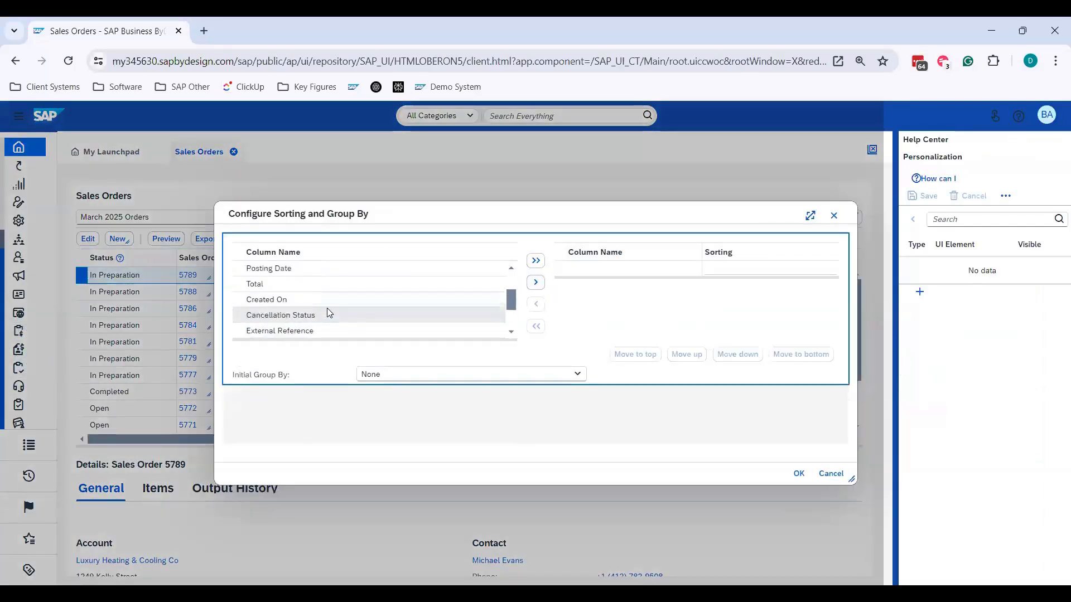
scroll(359, 305, "up", 1)
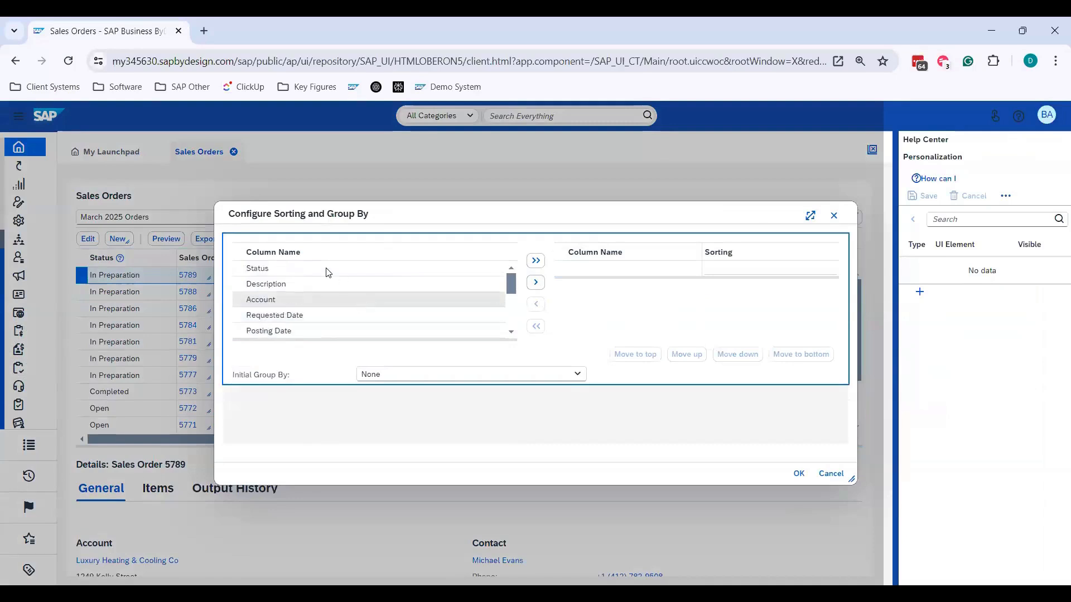
scroll(333, 305, "down", 1)
left_click(333, 299)
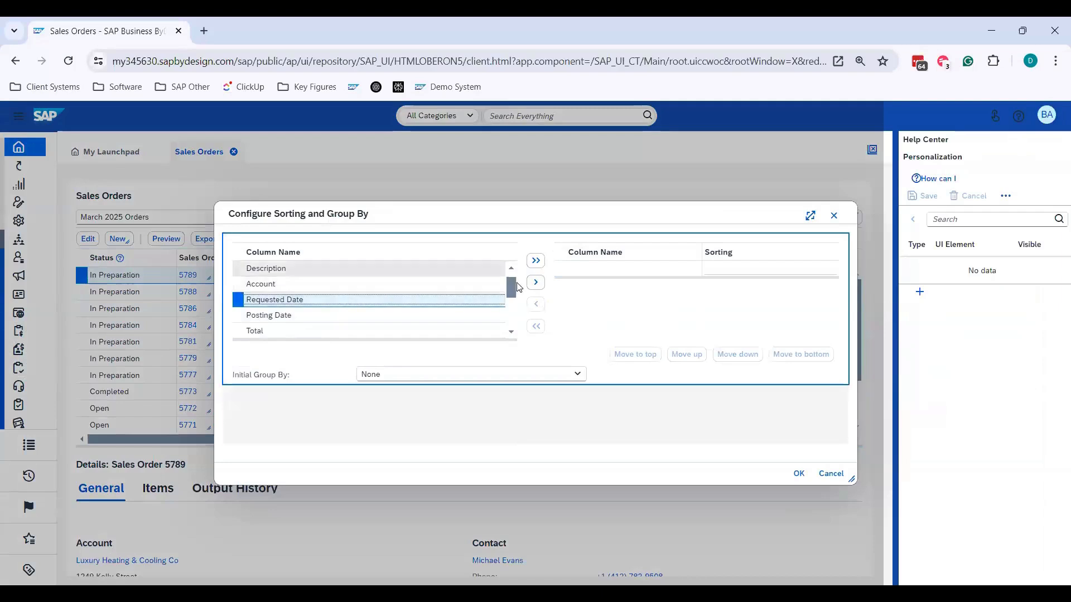
left_click(536, 285)
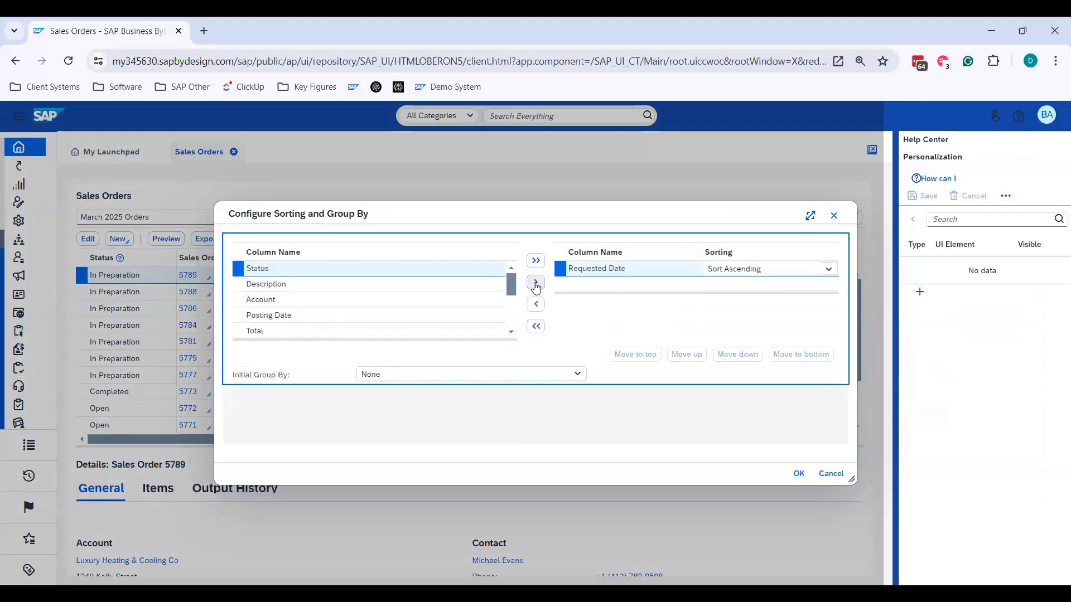
left_click(829, 271)
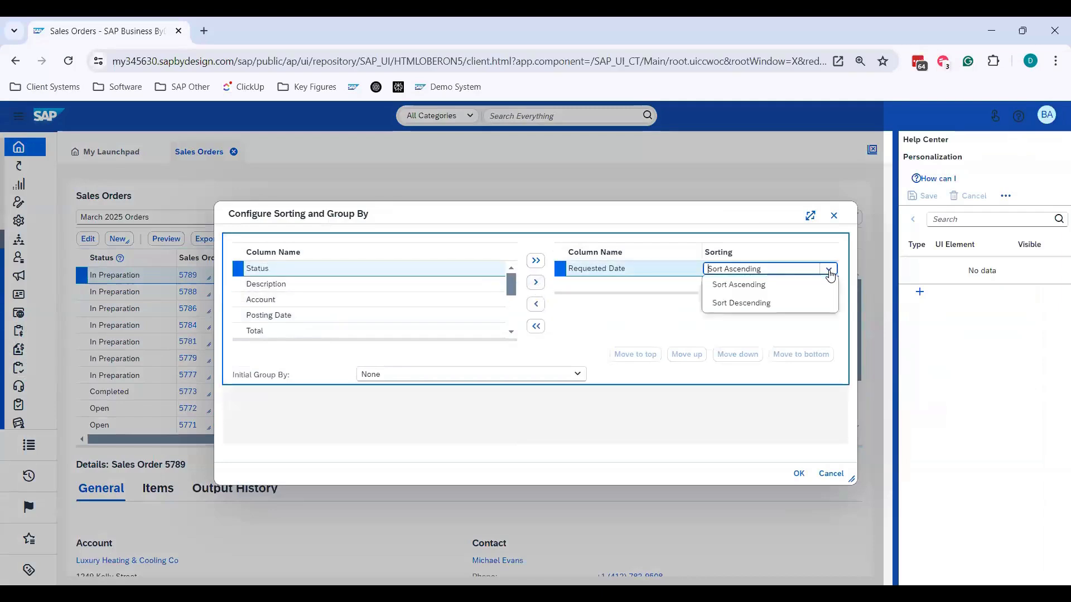
left_click(784, 306)
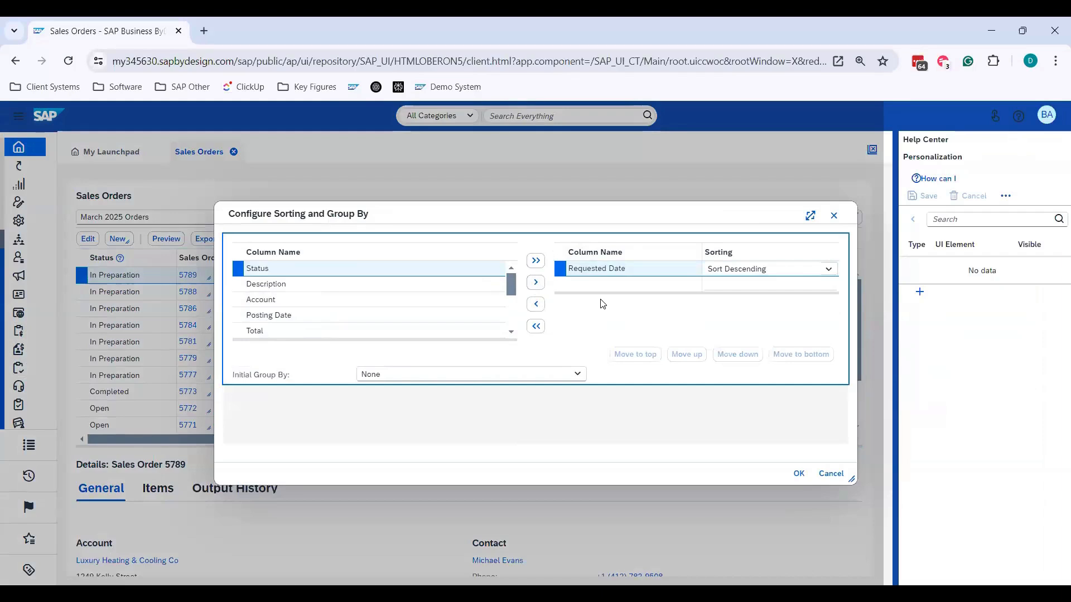
- Add Description as the second sort column with Sort Ascending and apply the sorting configuration
left_click(331, 287)
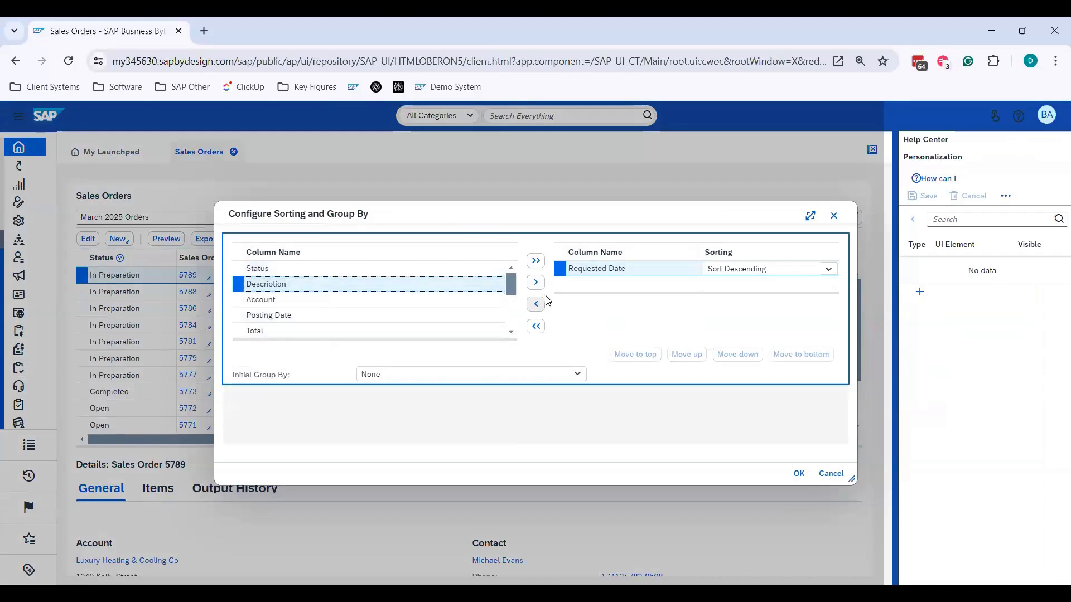
left_click(535, 282)
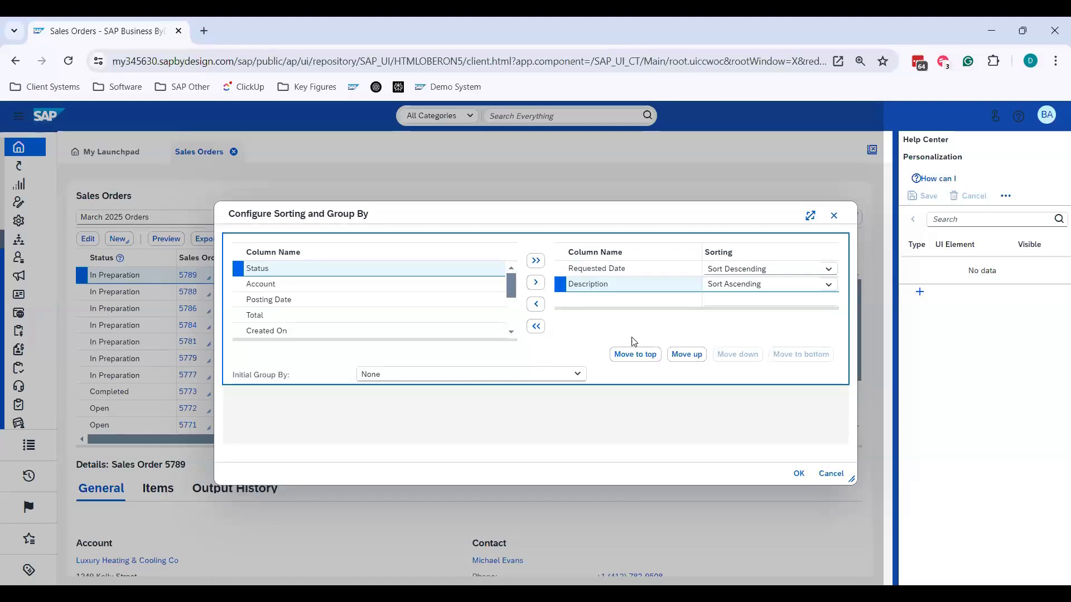
left_click(798, 473)
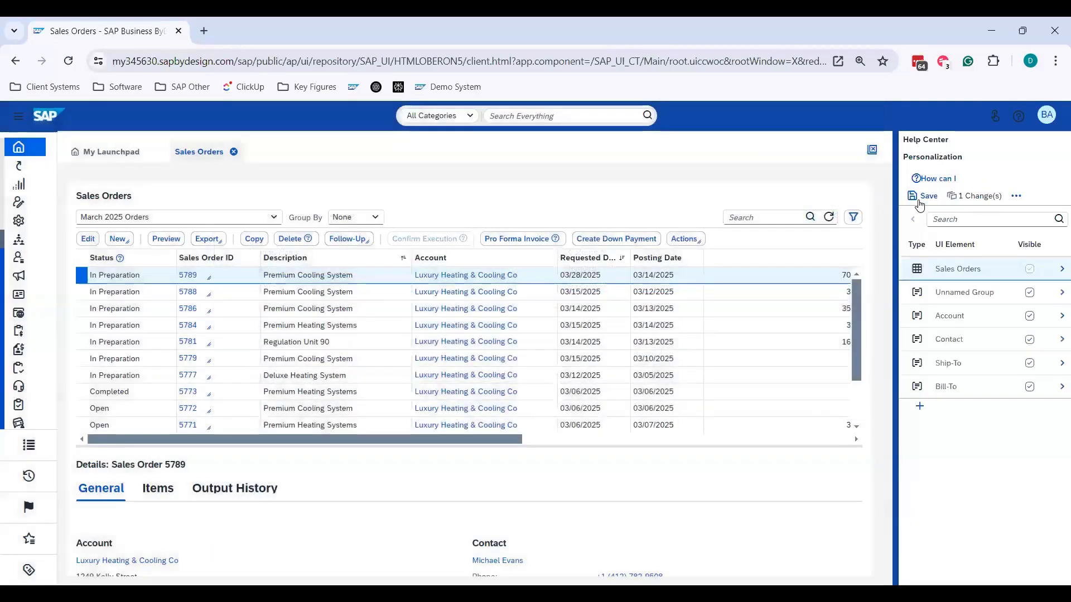
- Save the sorting personalization for Requested Date and Description, and leave personalization mode
left_click(920, 200)
left_click(595, 380)
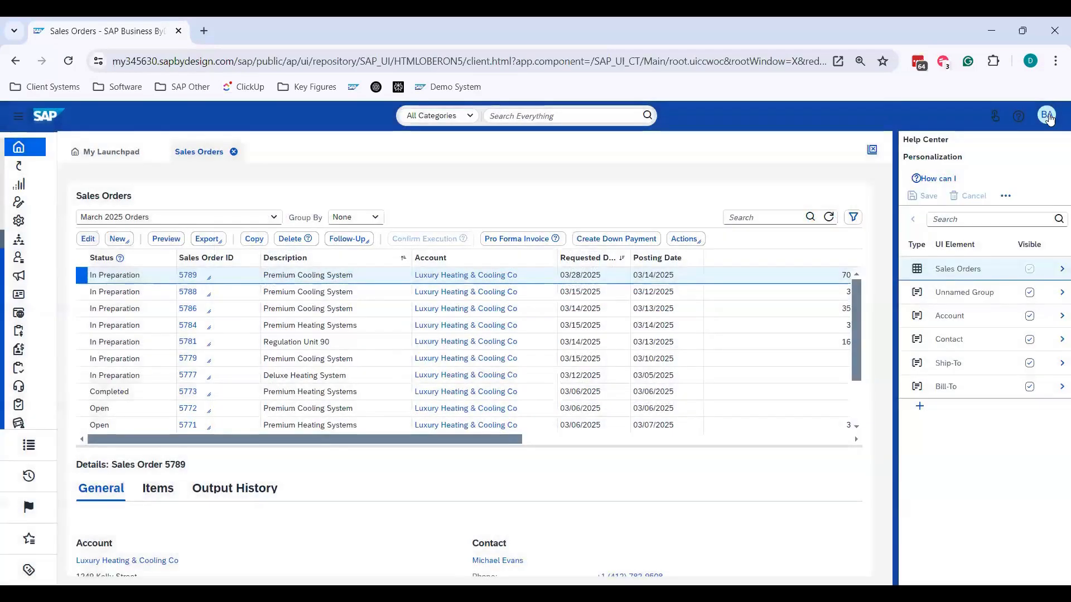
left_click(1046, 115)
left_click(1004, 136)
- Refresh the Sales Orders table and examine the order of its rows by Requested Date and Description
left_click(1004, 220)
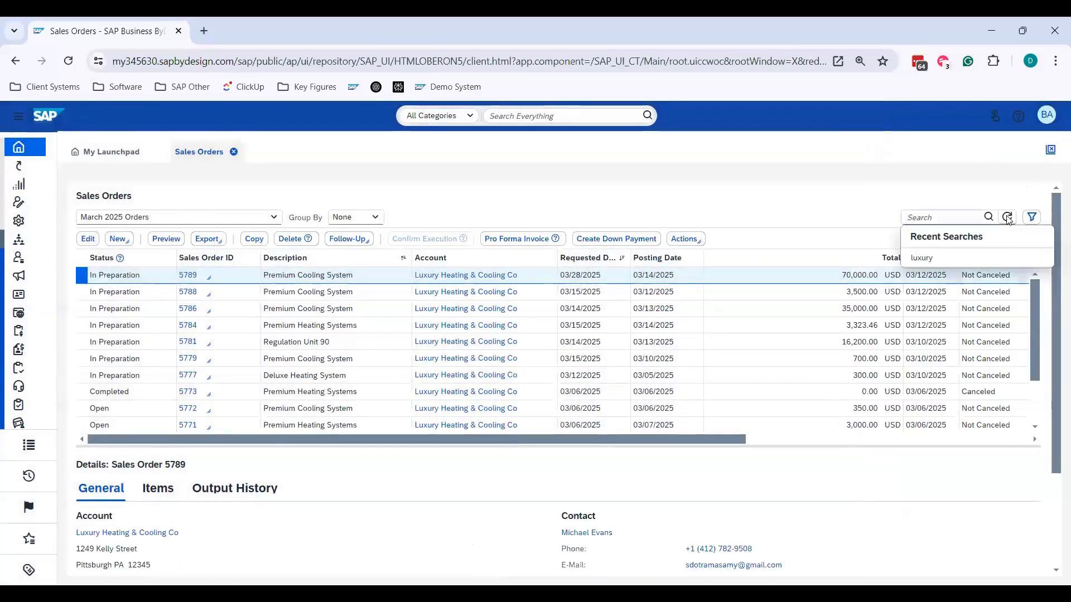
left_click(829, 184)
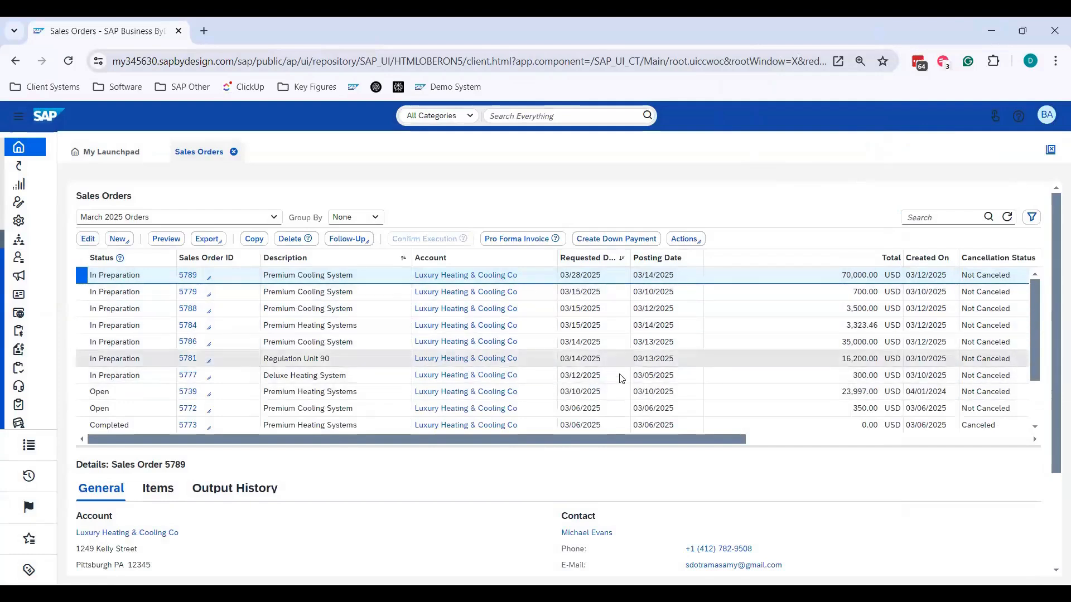
scroll(622, 378, "down", 1)
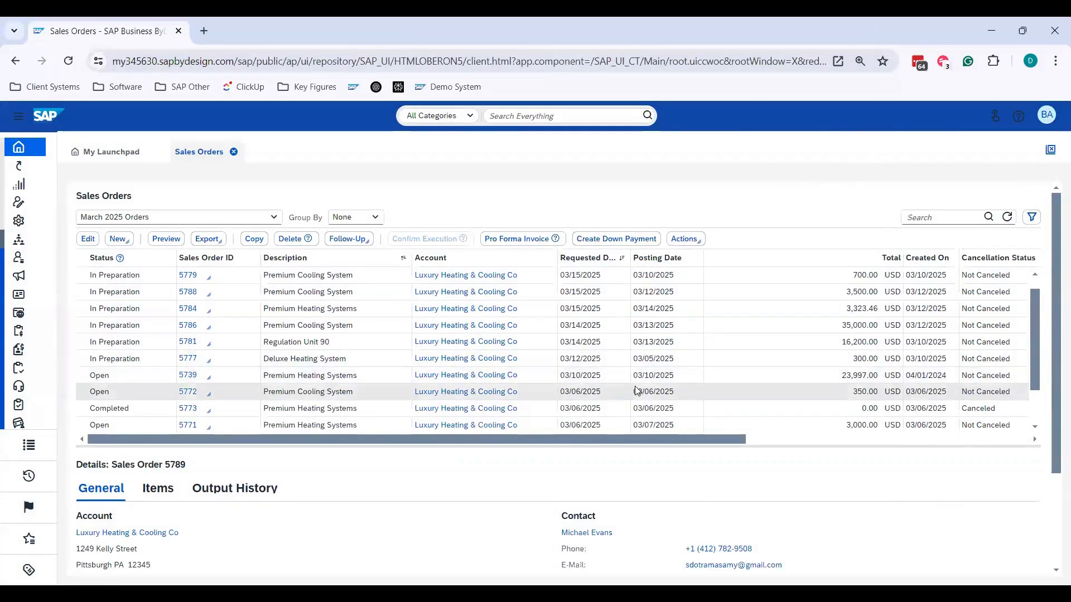
scroll(633, 381, "up", 1)
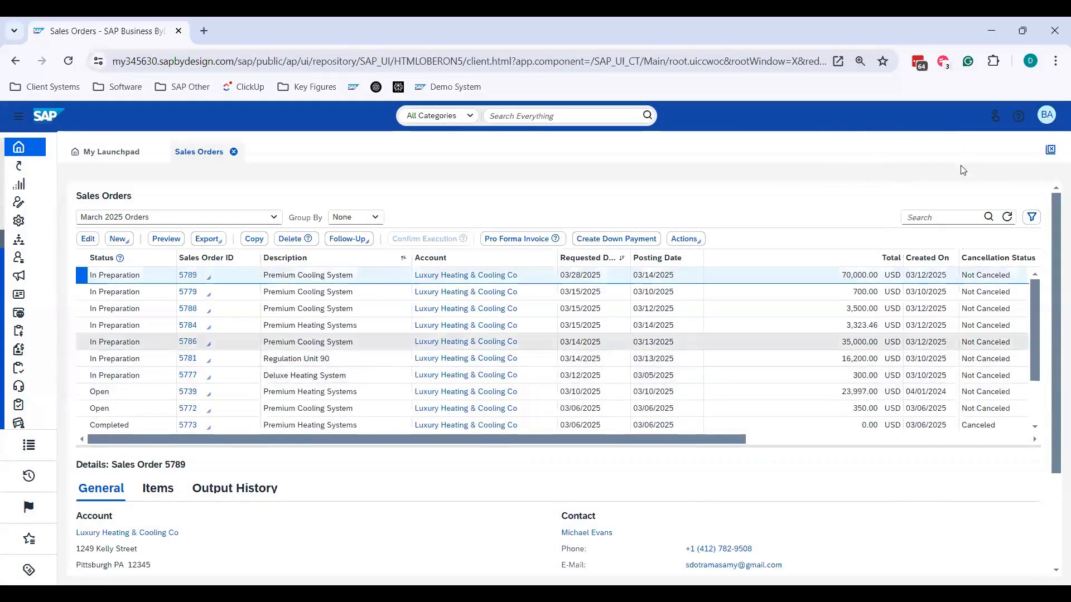
left_click(1032, 217)
left_click(1031, 217)
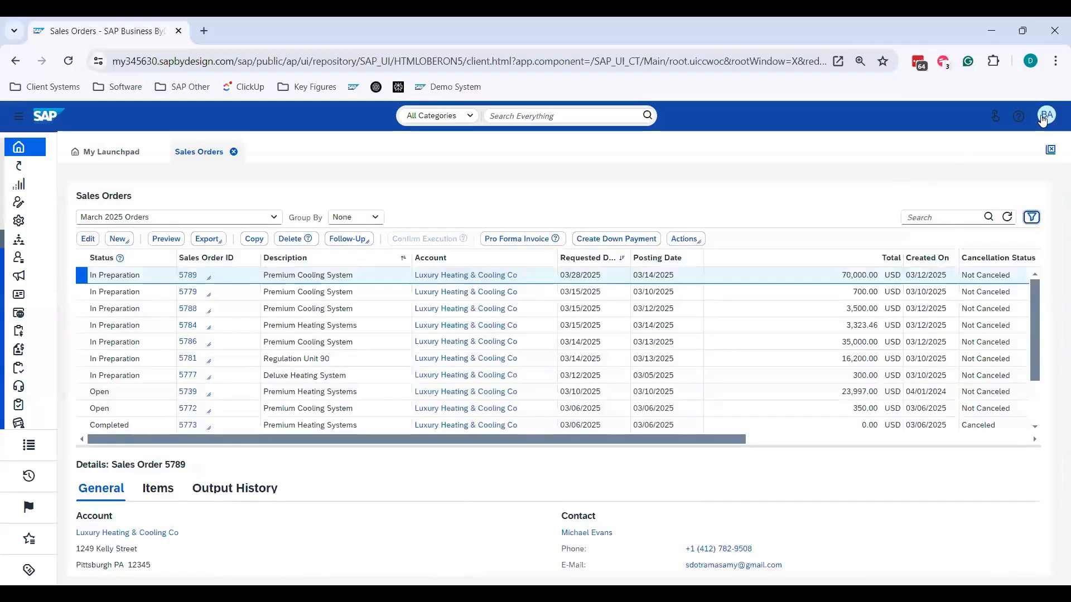
- Reopen the table's sorting configuration in personalization mode and remove Requested Date and Description from the sort columns
left_click(1046, 115)
left_click(981, 137)
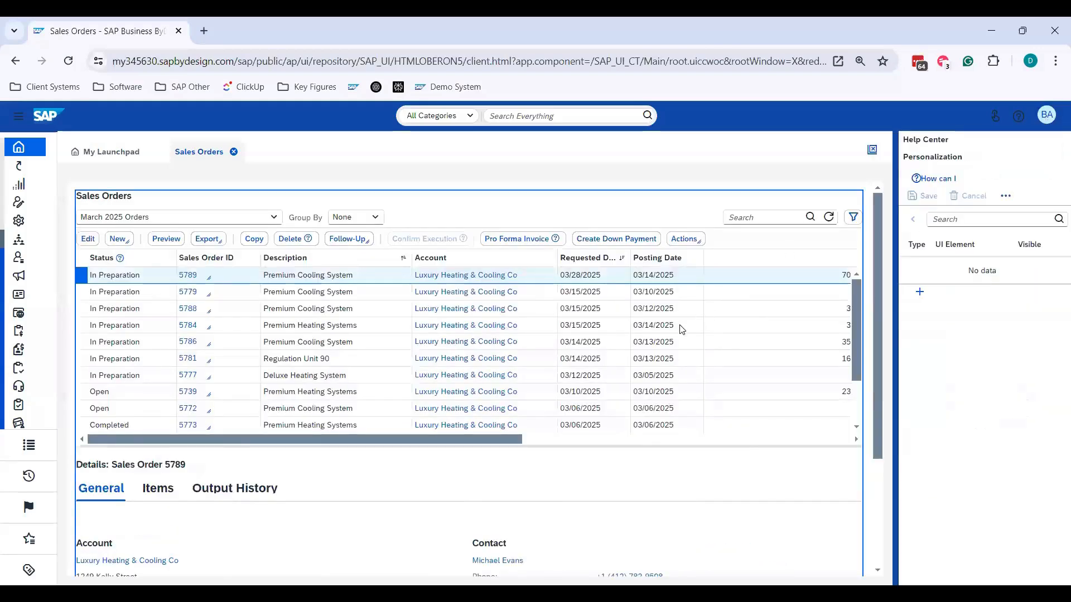
left_click(389, 355)
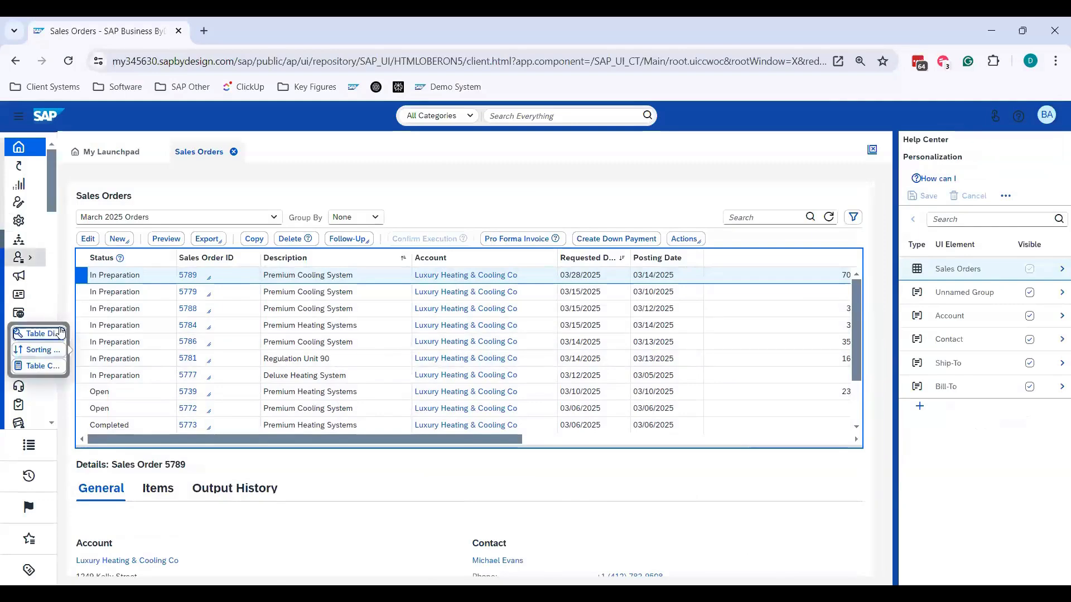
left_click(60, 349)
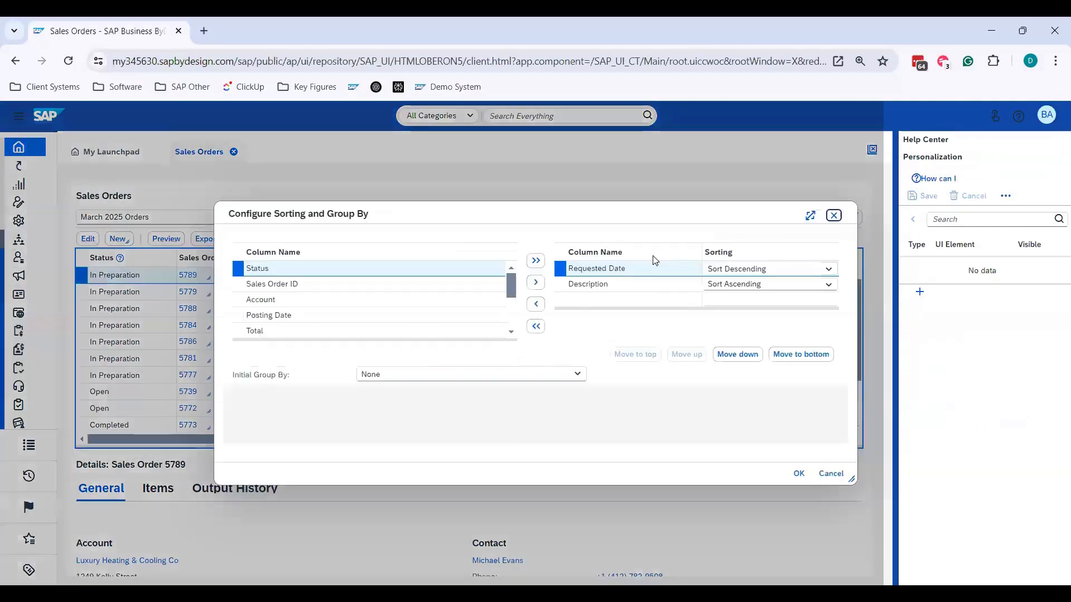
double_click(539, 305)
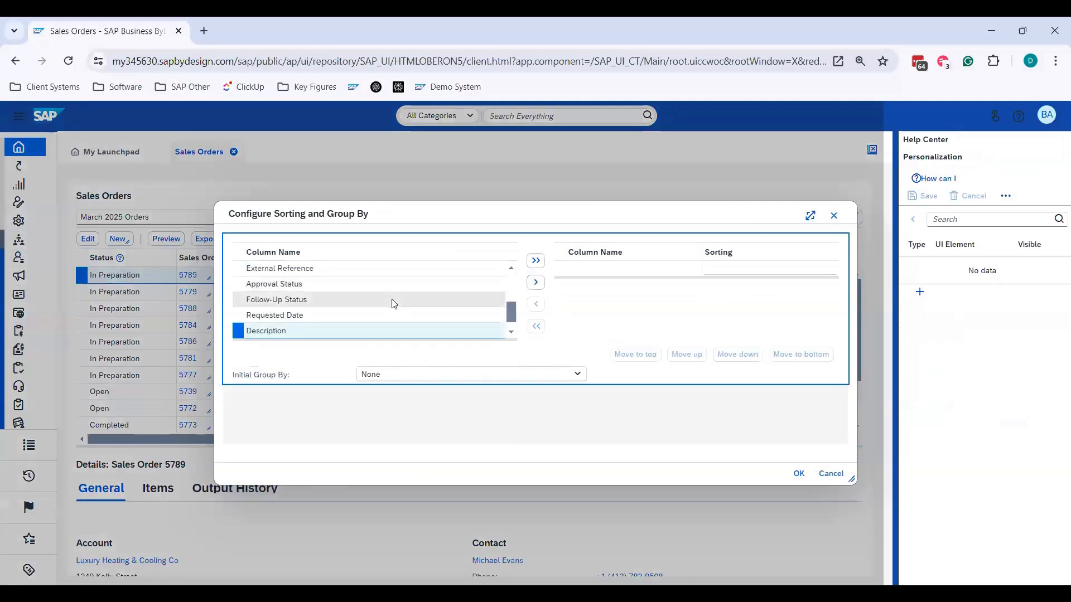
- Add Total as the sort column with Sort Descending and apply the sorting configuration
scroll(378, 295, "up", 3)
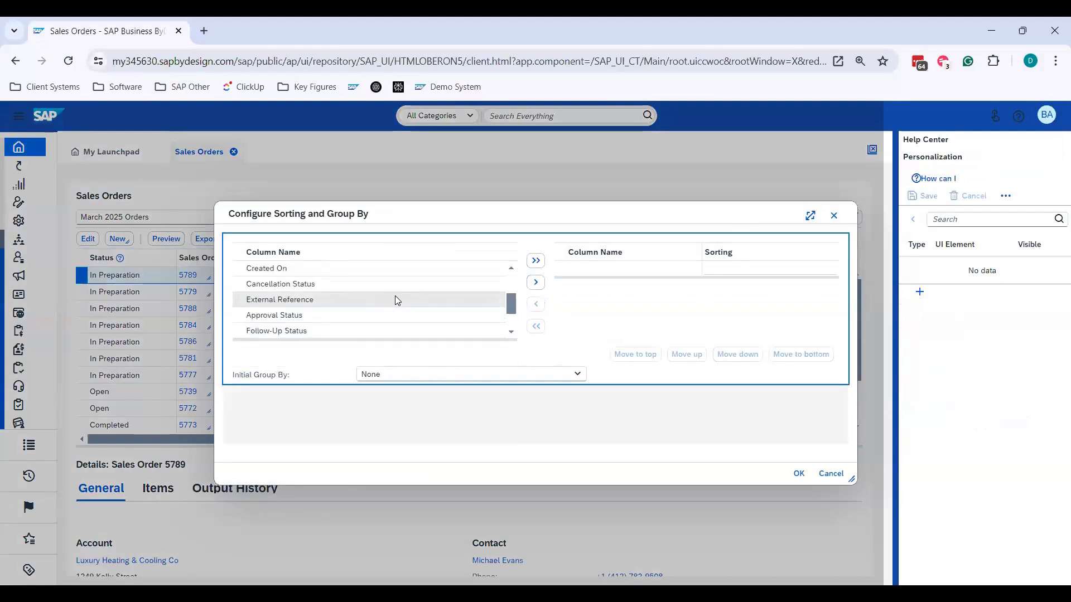
left_click(370, 284)
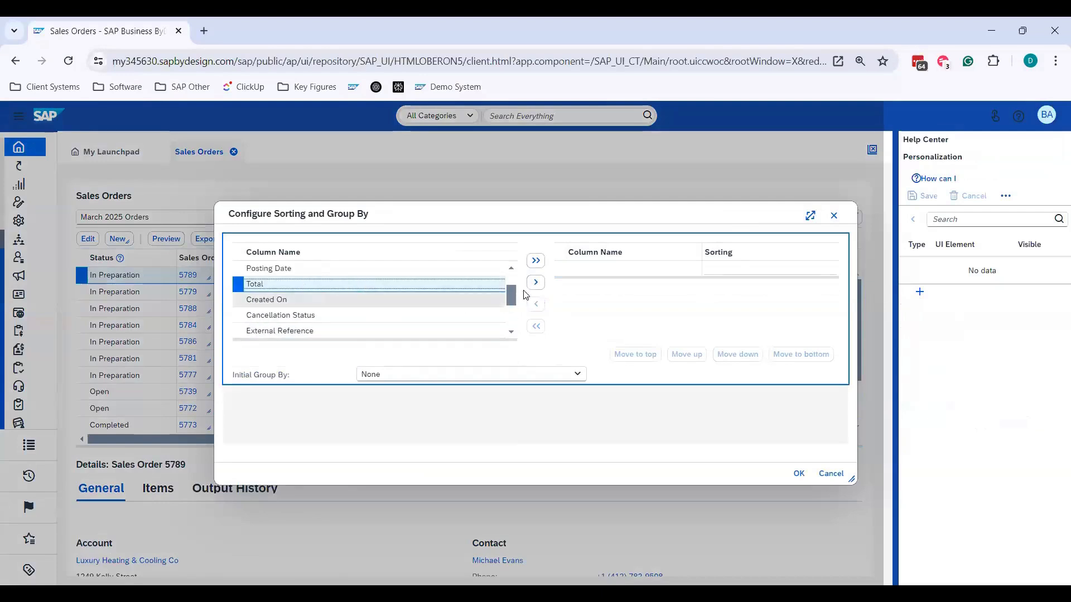
left_click(536, 285)
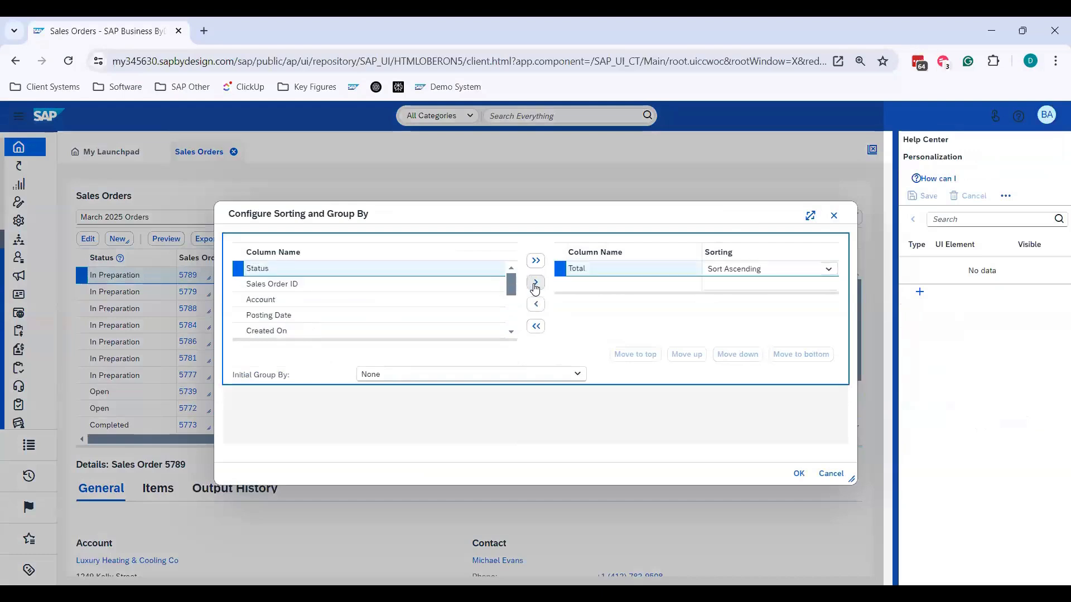
left_click(827, 270)
left_click(748, 307)
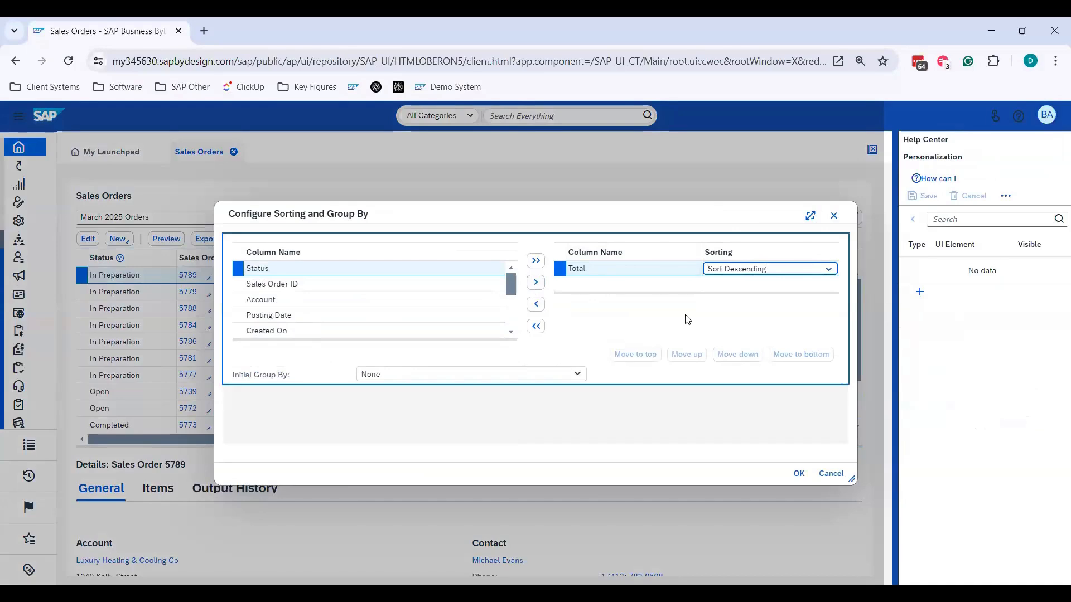
left_click(799, 473)
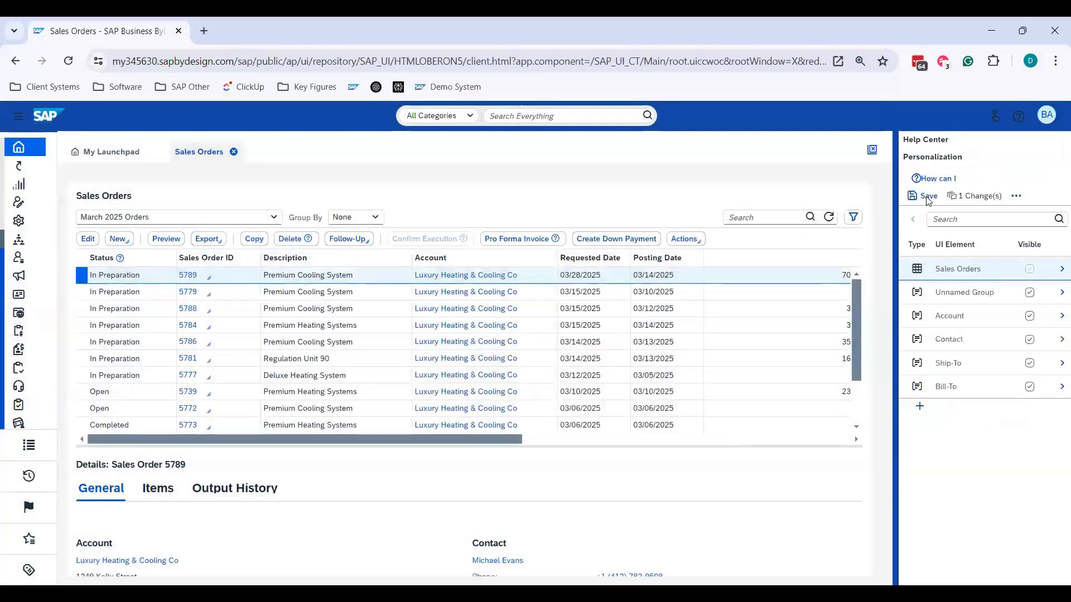
- Save the descending Total sorting personalization and leave personalization mode
left_click(924, 196)
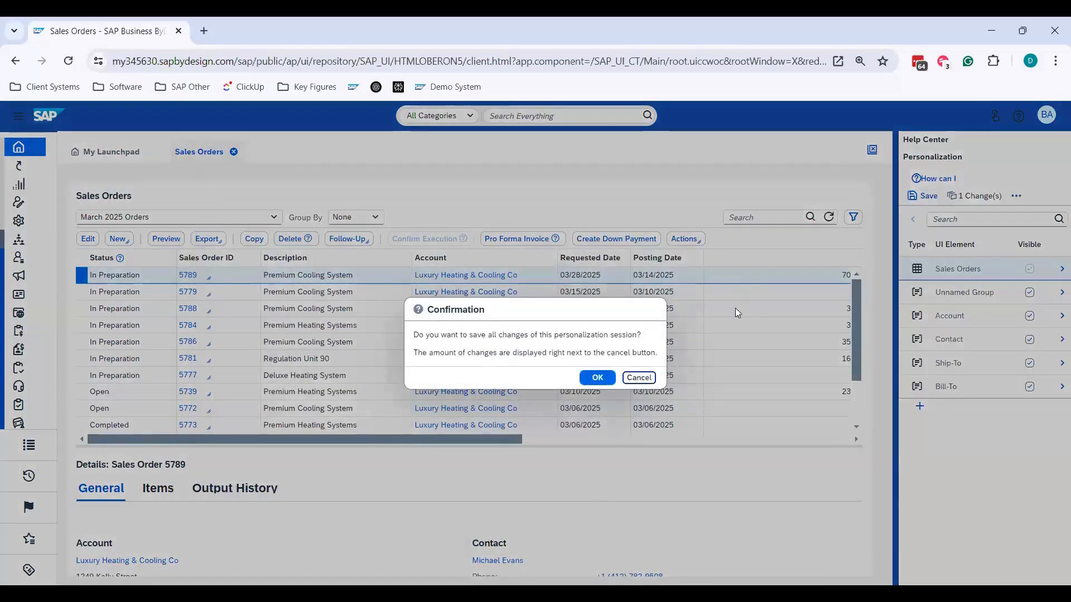
left_click(597, 377)
left_click(1047, 115)
left_click(1017, 137)
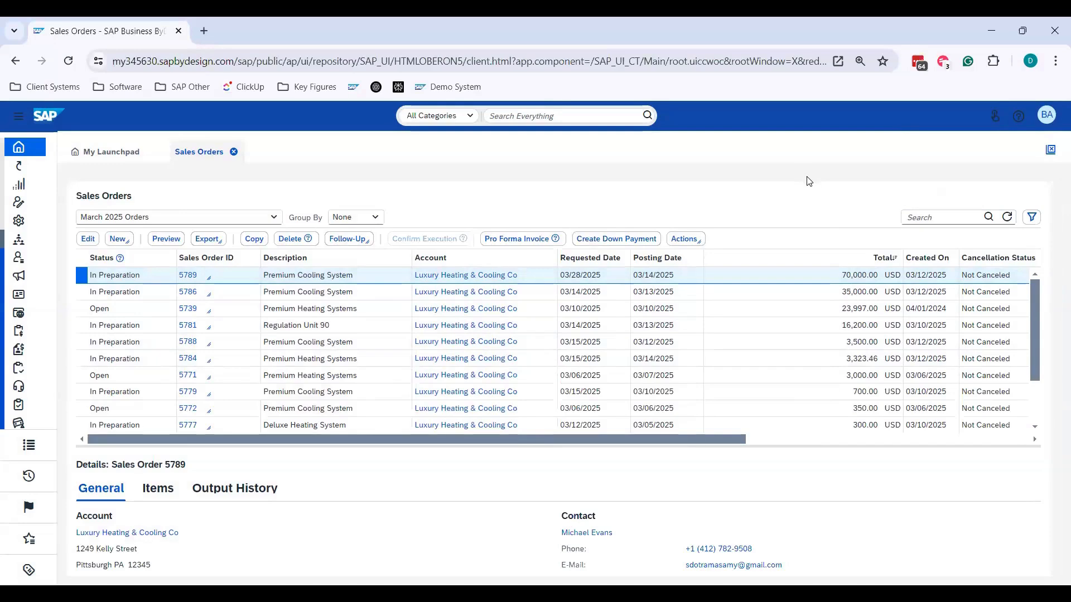
- Close the Sales Orders view, reopen it from the launchpad, and start personalization mode
left_click(234, 152)
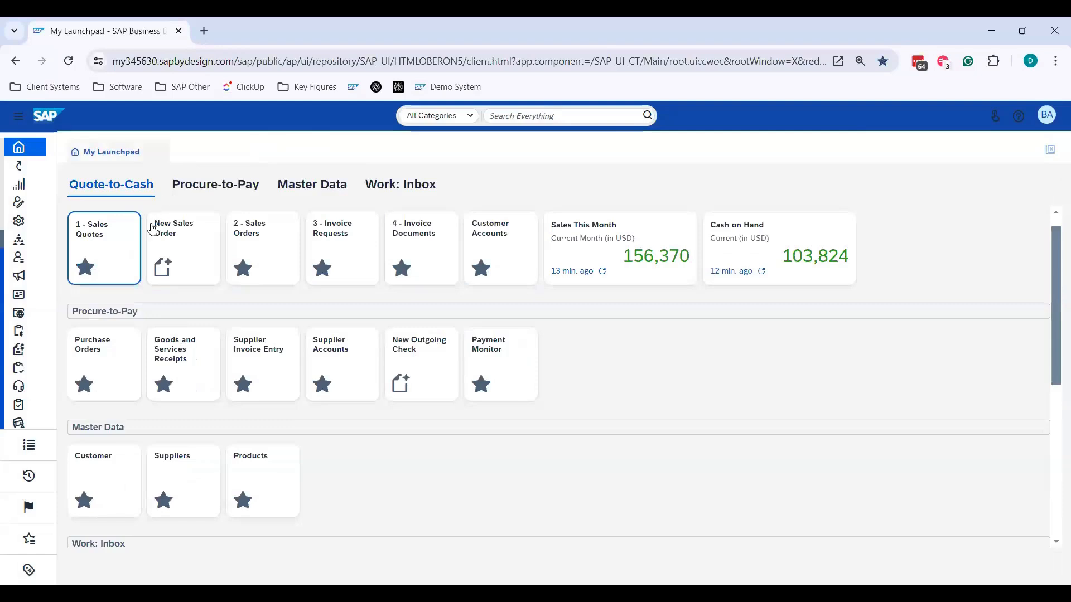
left_click(273, 242)
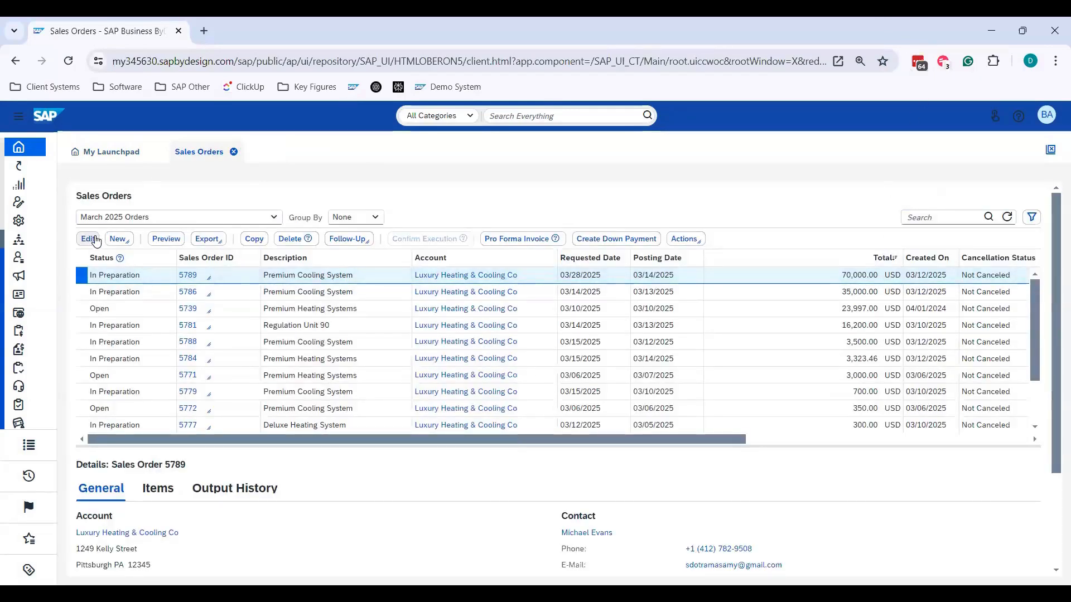
left_click(1045, 118)
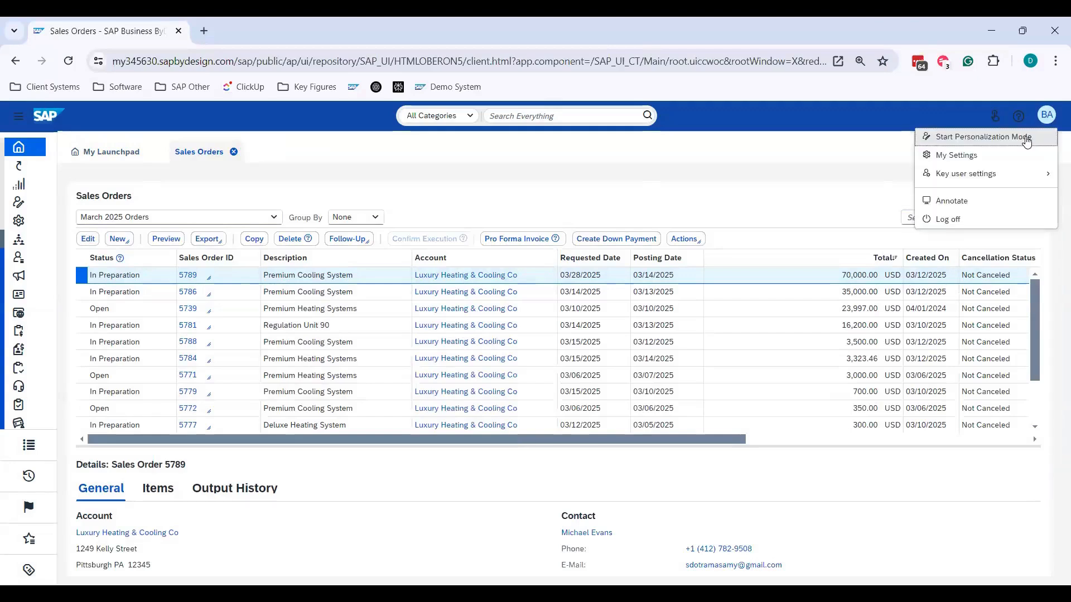
left_click(1027, 139)
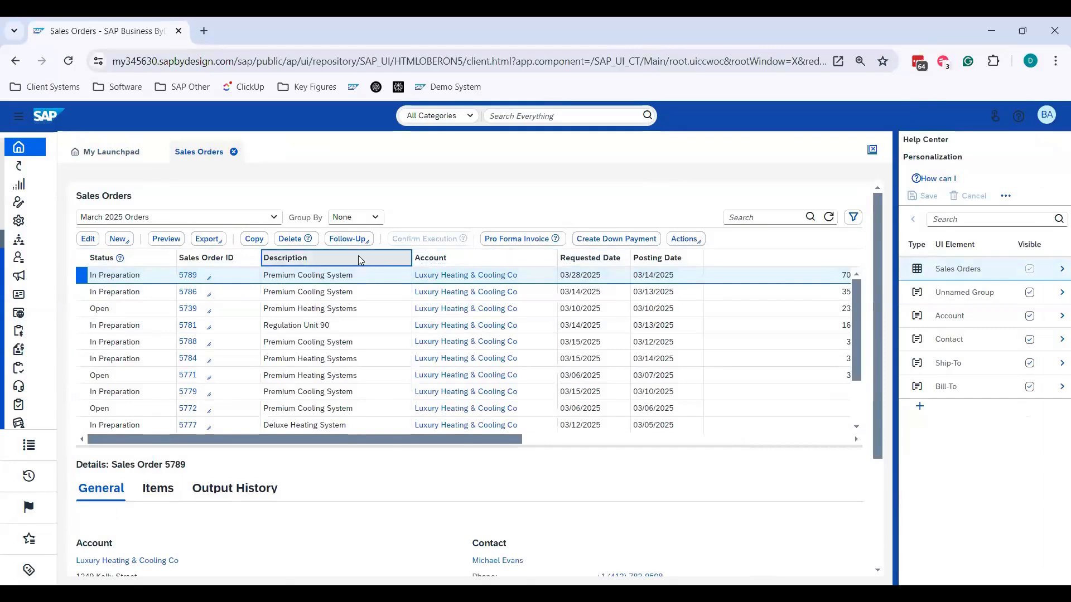
- Move the Description column behind Account in the Sales Orders table, and move it back in front of Account
left_click_drag(358, 259, 567, 256)
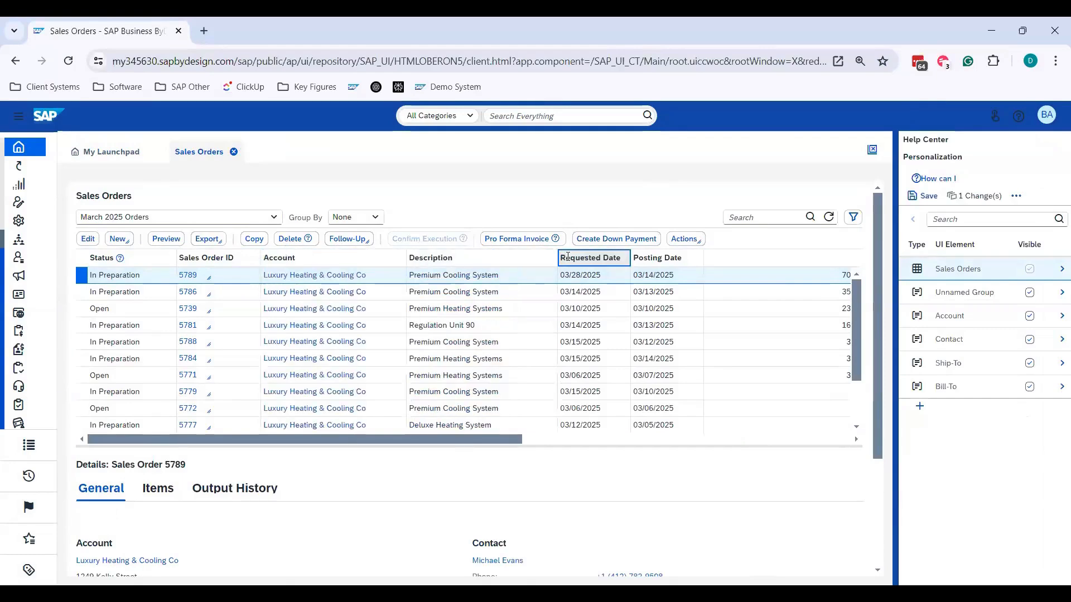
left_click_drag(473, 258, 311, 260)
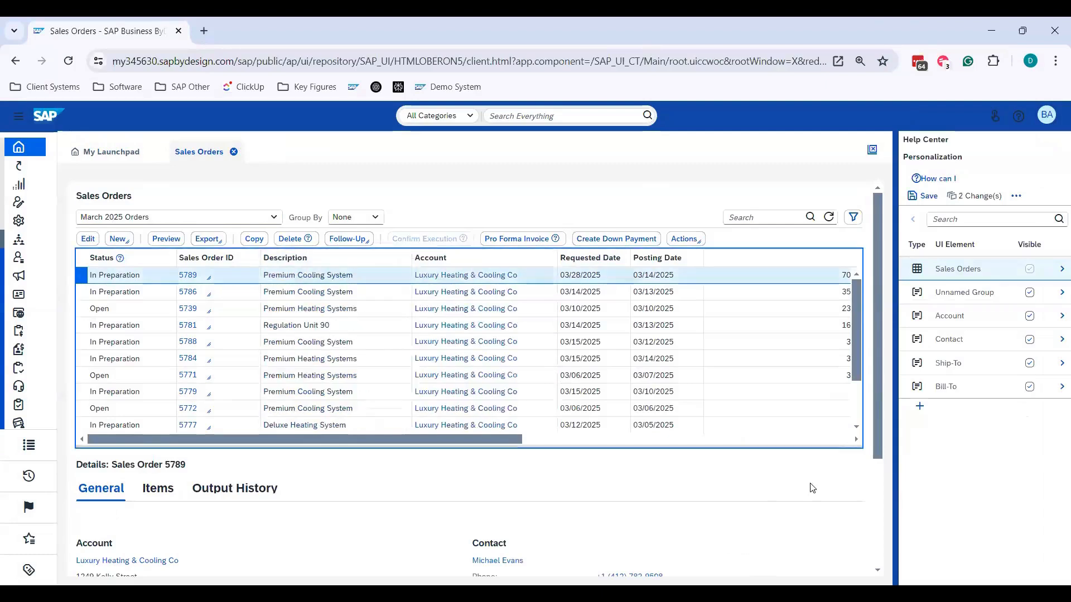
- Rename the Account column of the Sales Orders table as Customer
left_click(432, 259)
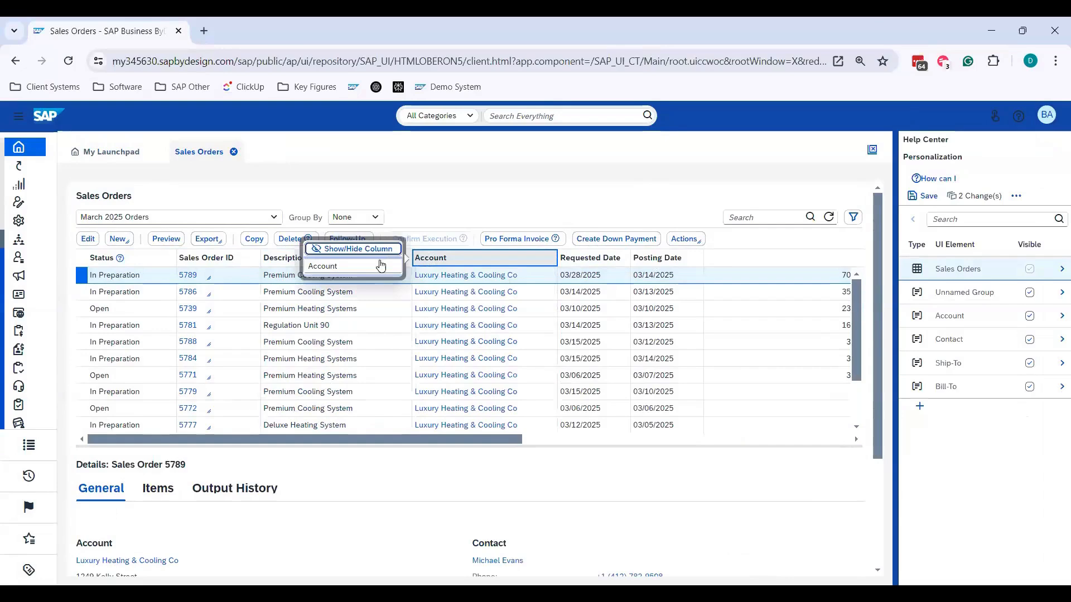
type("Customer")
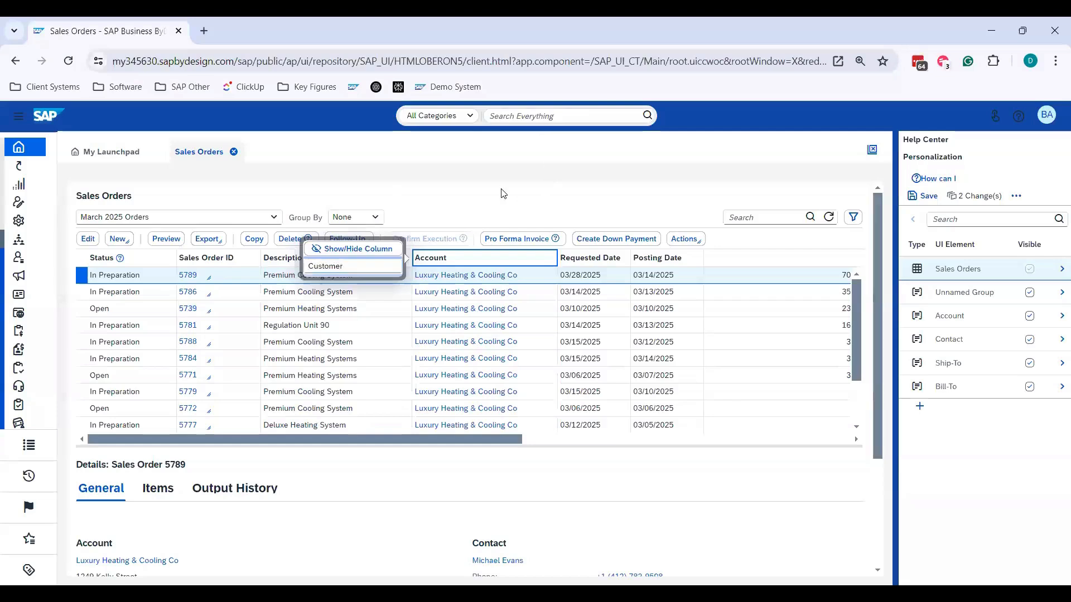
key("Return")
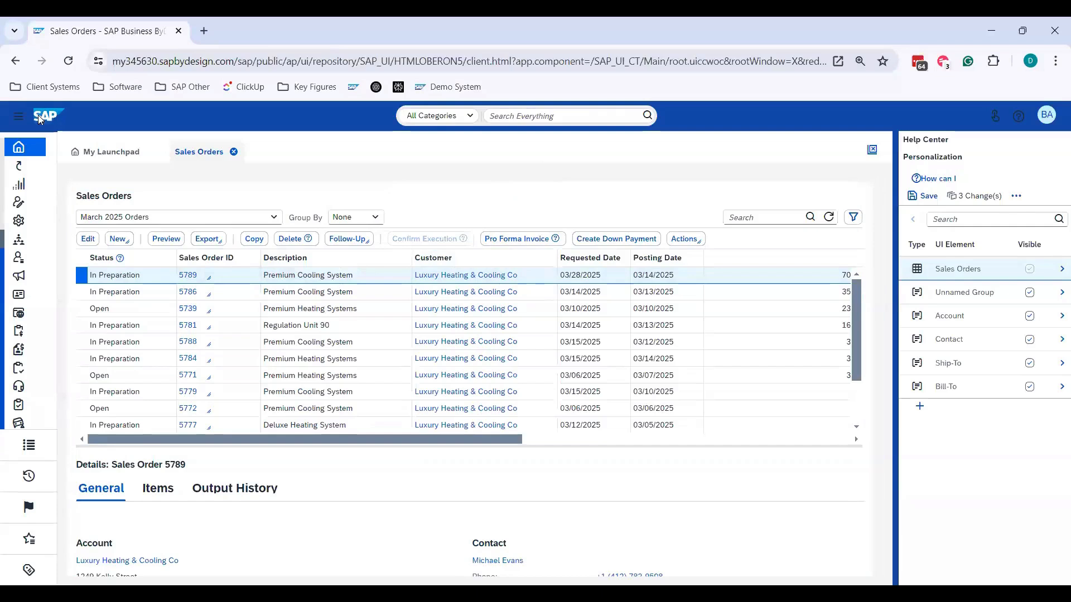
- Expand the navigation menu and look through the list of work centers
left_click(19, 117)
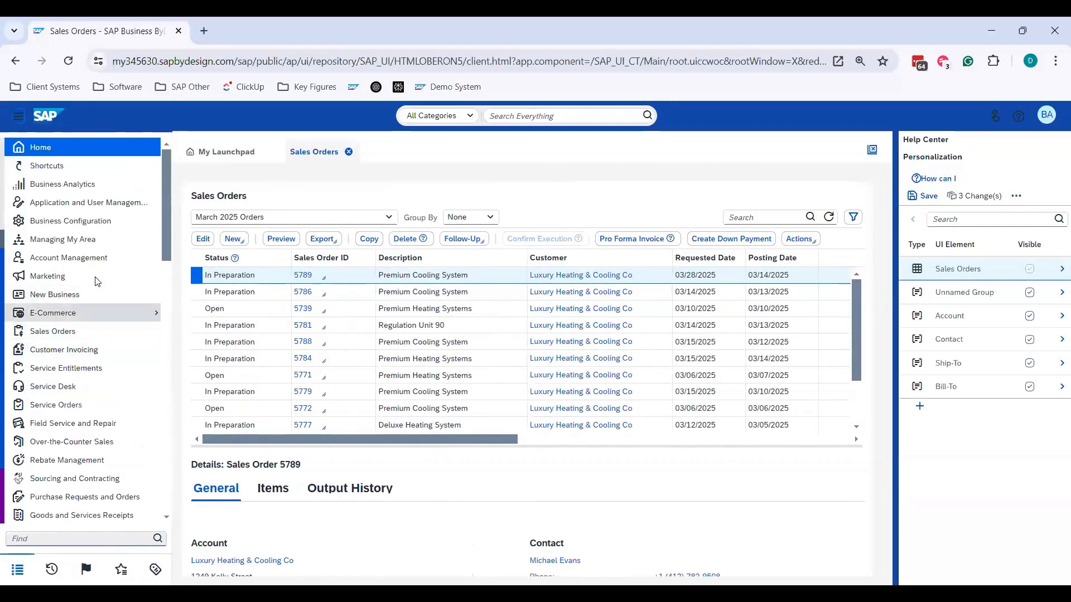
scroll(99, 270, "down", 1)
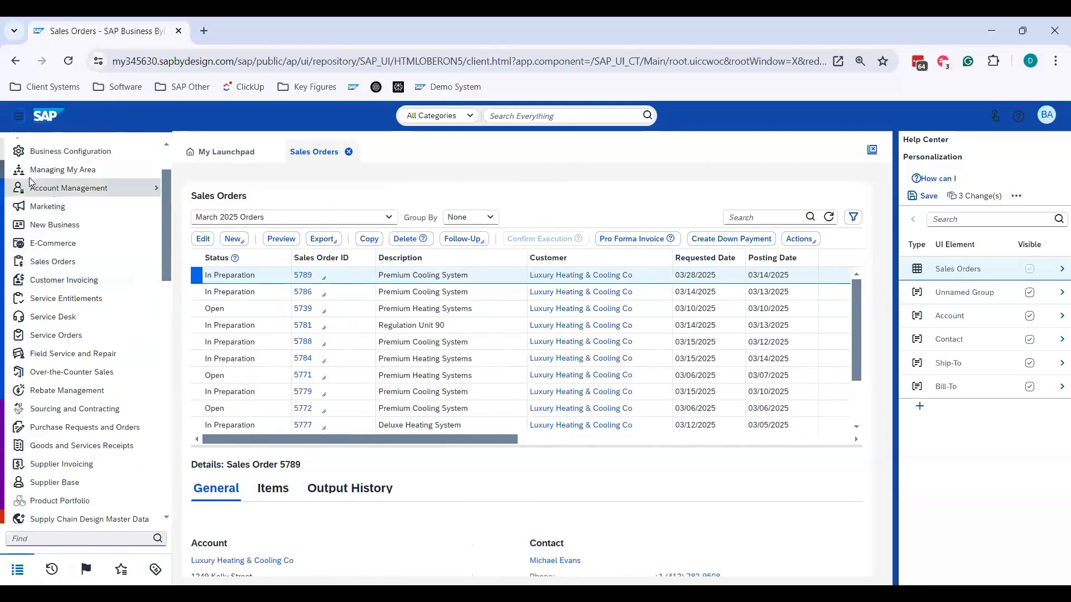
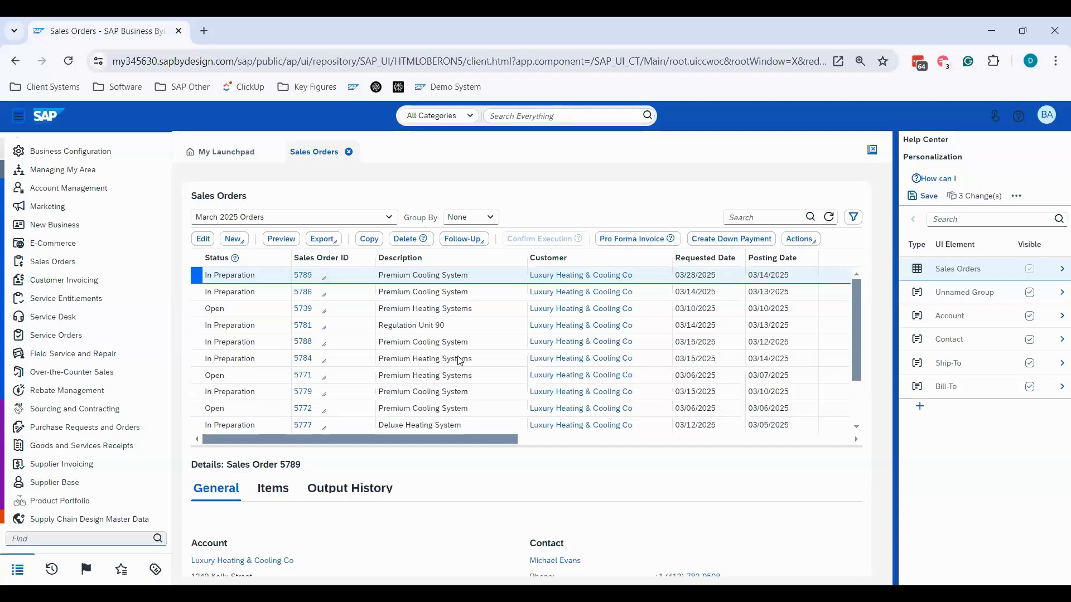
- Show the Contact column in the Sales Orders table, and hide it again
left_click(1059, 270)
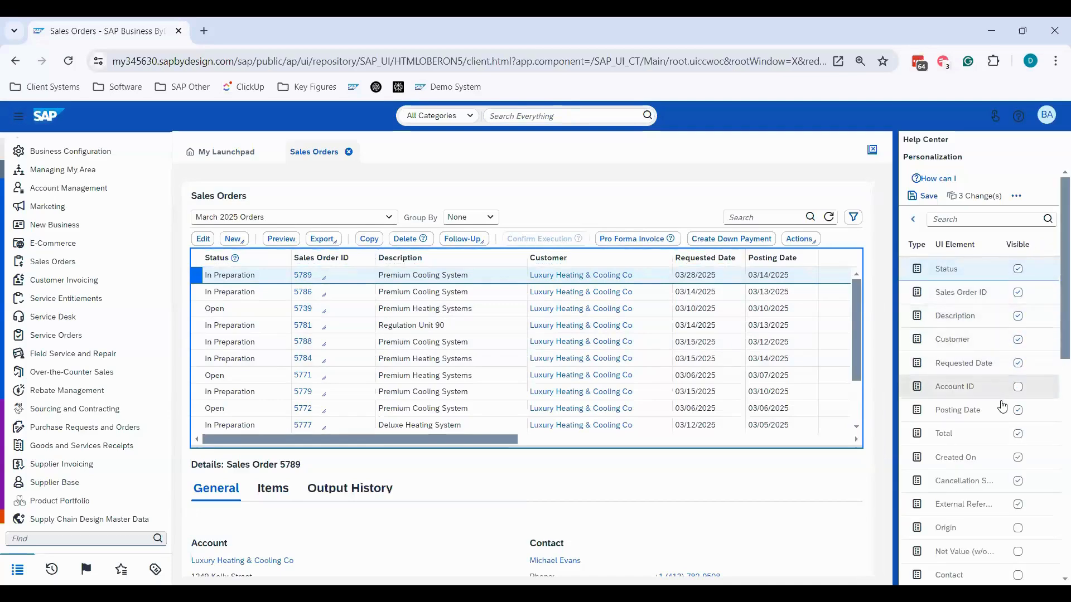
scroll(1003, 407, "down", 3)
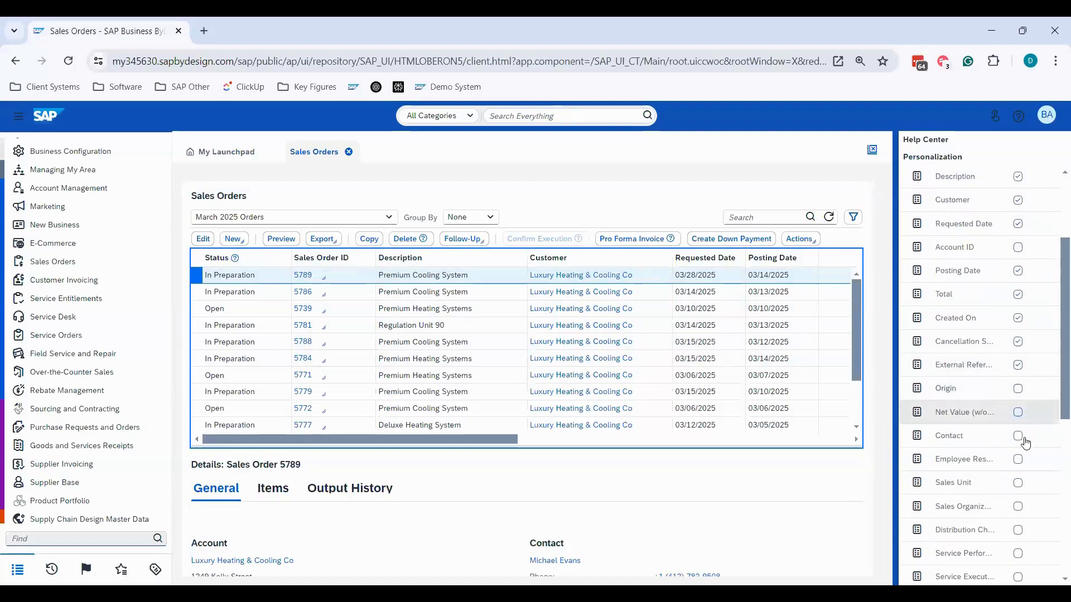
left_click(1019, 436)
left_click_drag(540, 441, 420, 427)
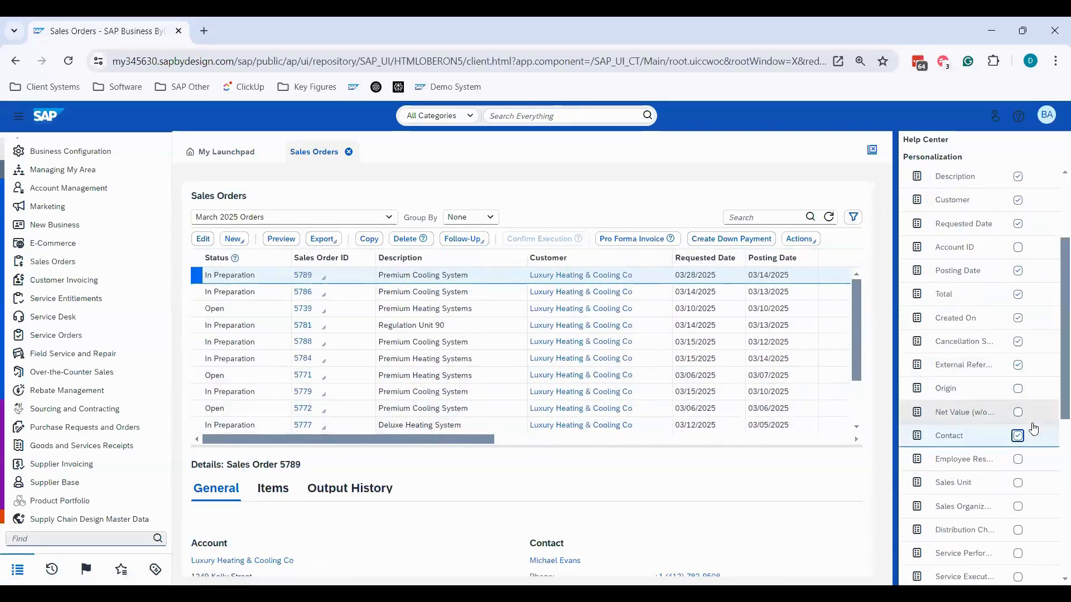
left_click(1017, 437)
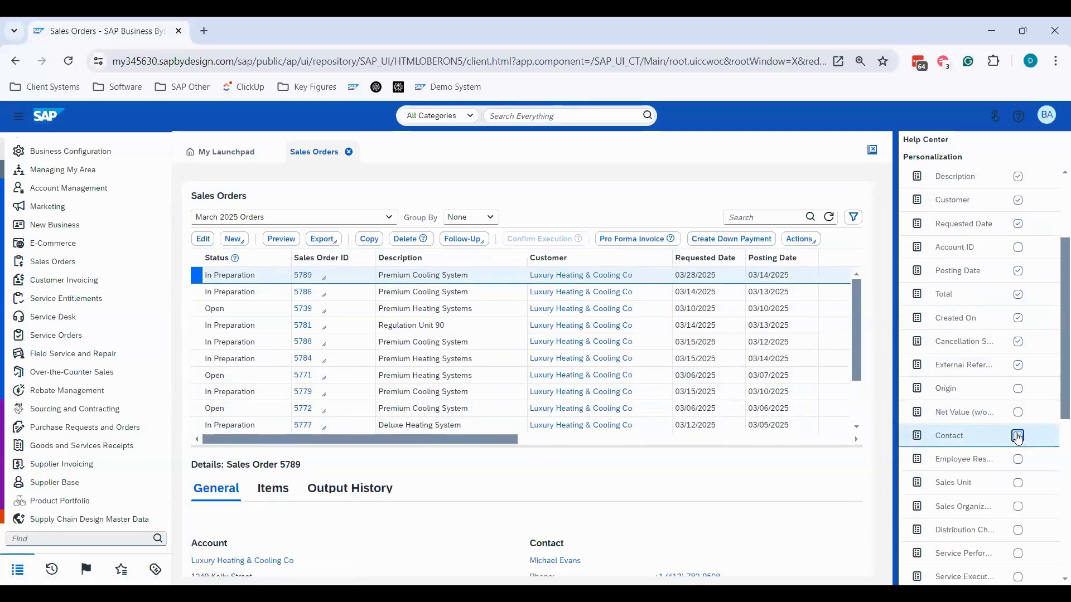
- Stop personalization mode for the Sales Orders view without saving the changes
left_click(1045, 117)
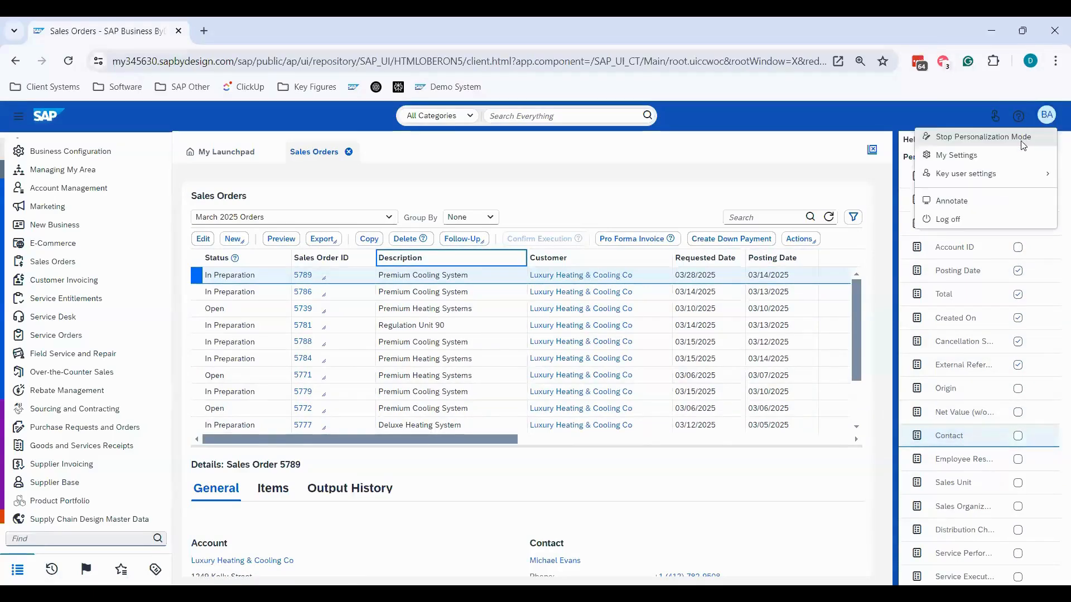
left_click(973, 136)
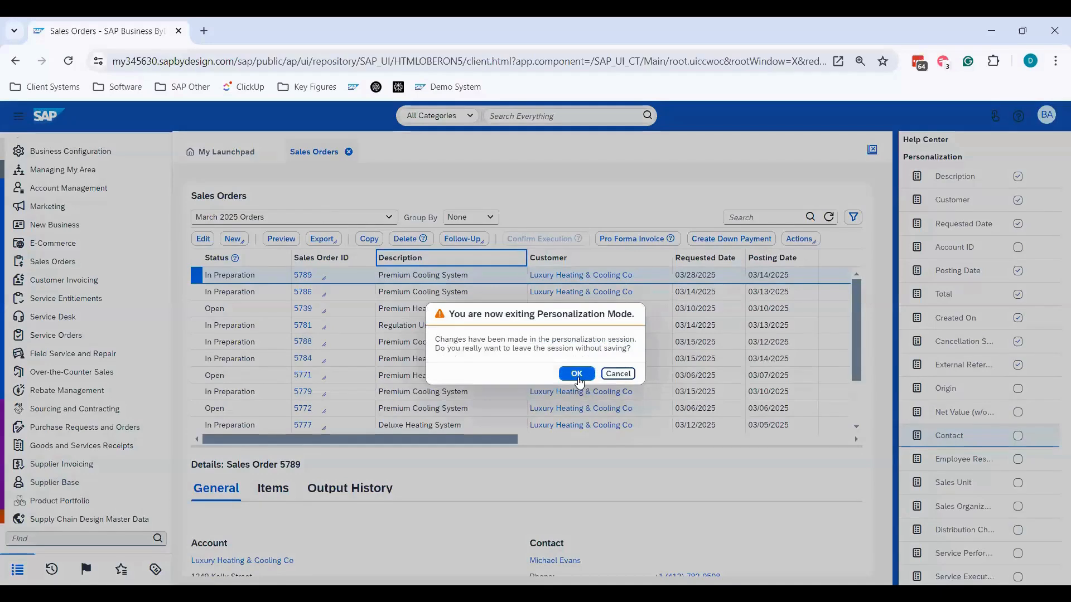
left_click(576, 374)
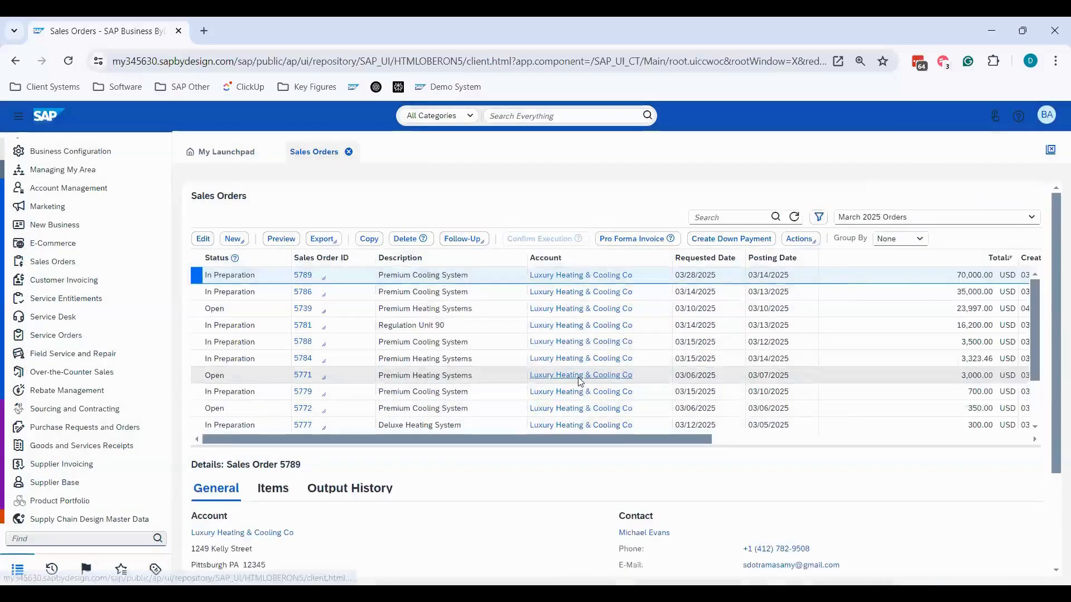
- Open the selected Premium Cooling System sales order for editing, and close the Sales Orders list
left_click(202, 240)
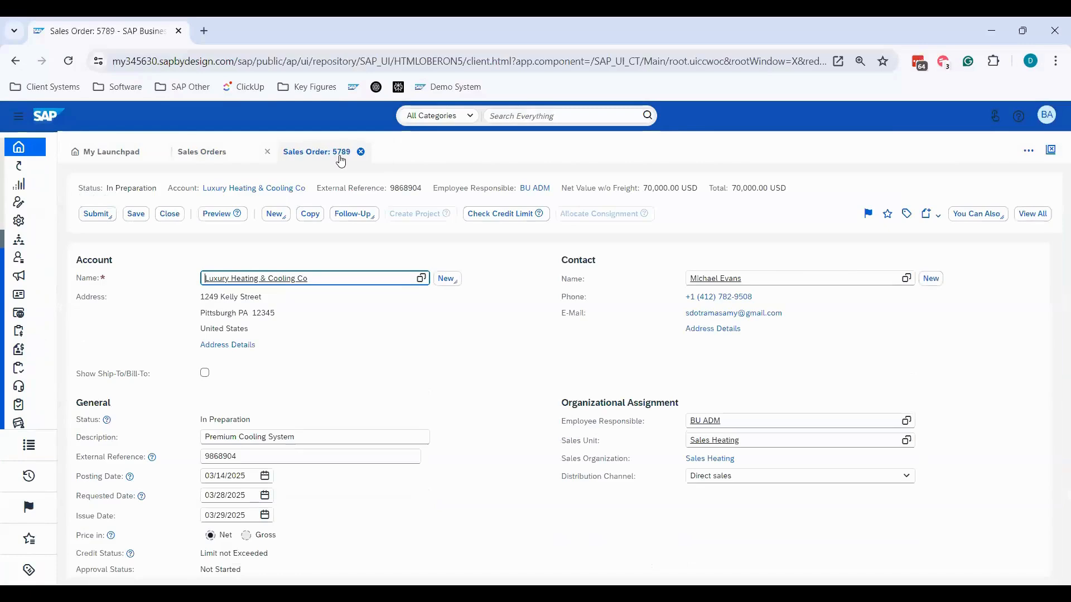
left_click(267, 152)
left_click(216, 152)
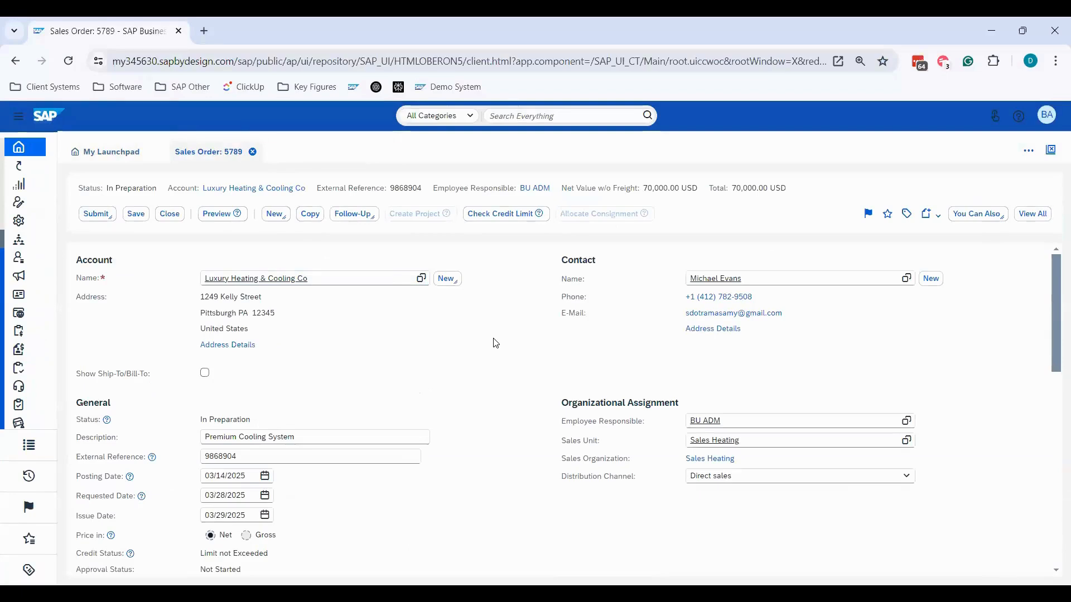
- Reduce the page zoom to 100% and start personalization mode for the open sales order
scroll(493, 326, "down", 1)
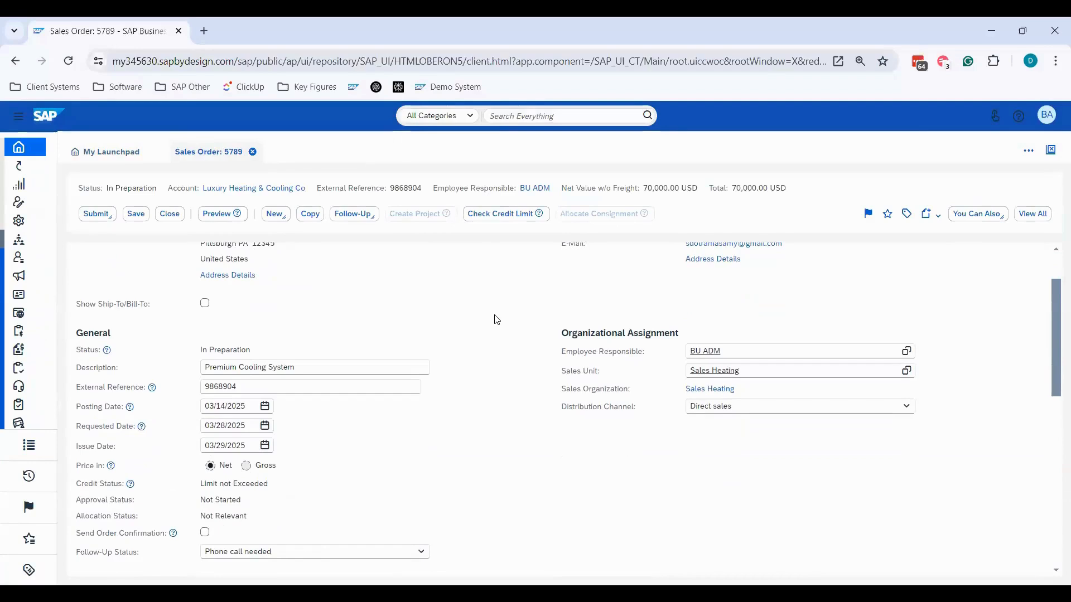
scroll(497, 319, "down", 1)
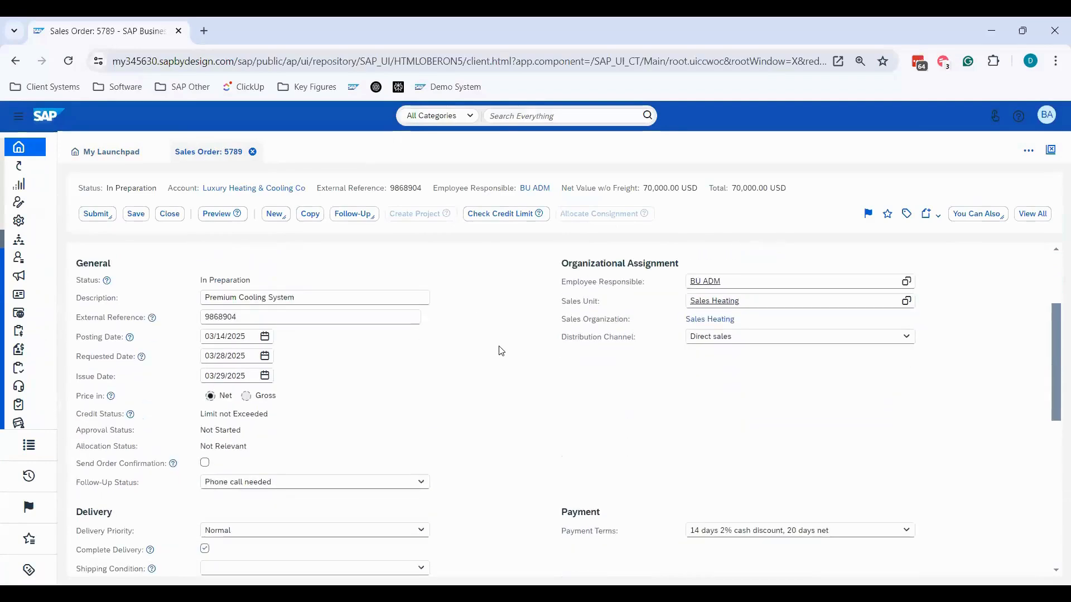
scroll(501, 350, "up", 2)
key("ctrl+minus")
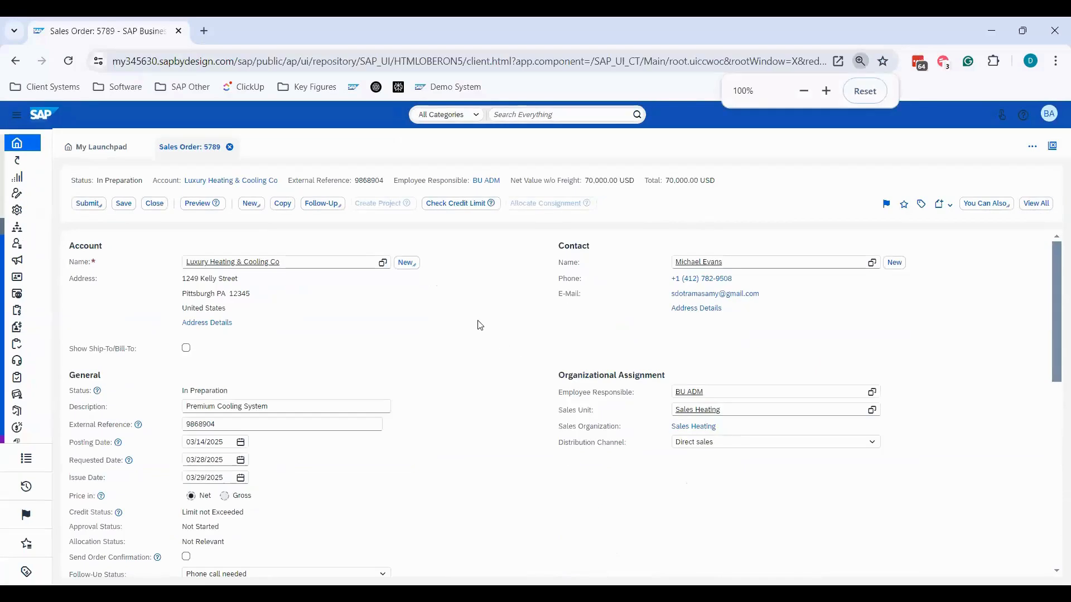
left_click(1048, 114)
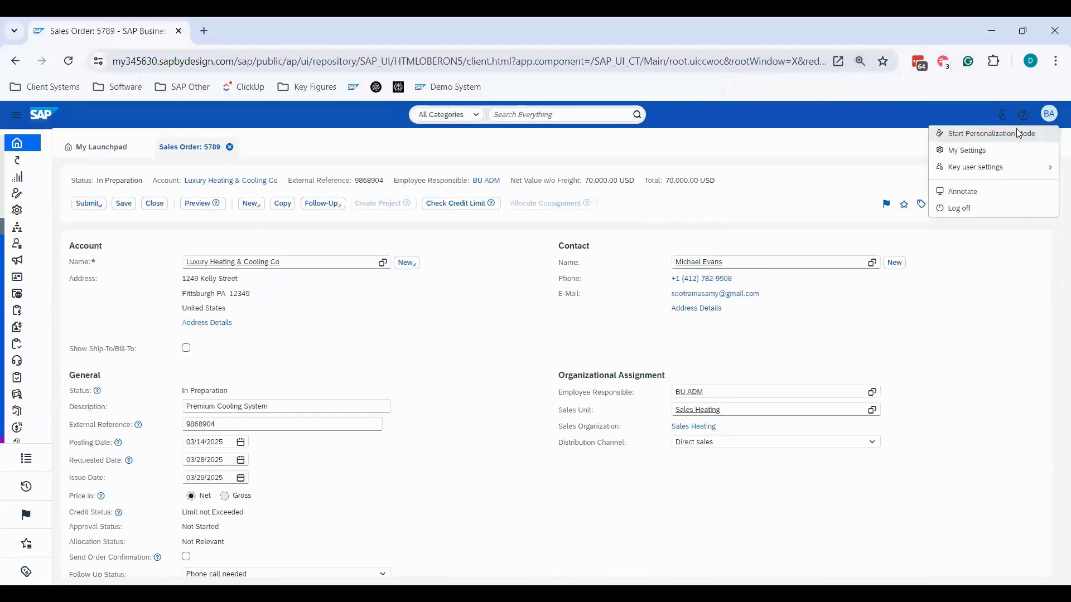
left_click(1018, 133)
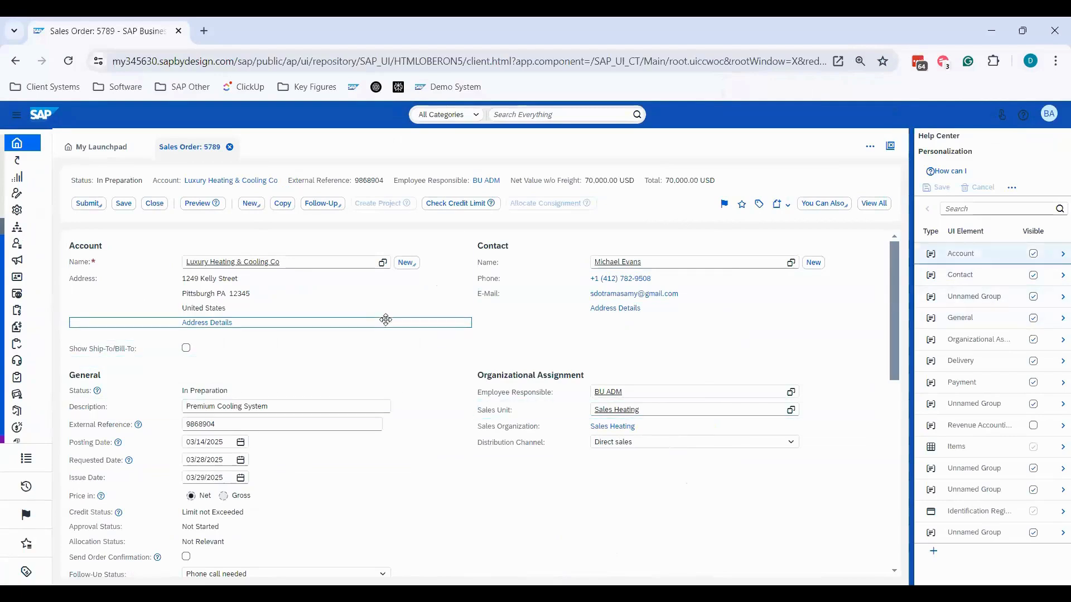
- Try to move the Address Details line up within the sales order's Account section, and hide the country line above it
mouse_move(377, 315)
left_mouse_down()
mouse_move(385, 306)
mouse_move(365, 318)
mouse_move(364, 303)
left_mouse_up()
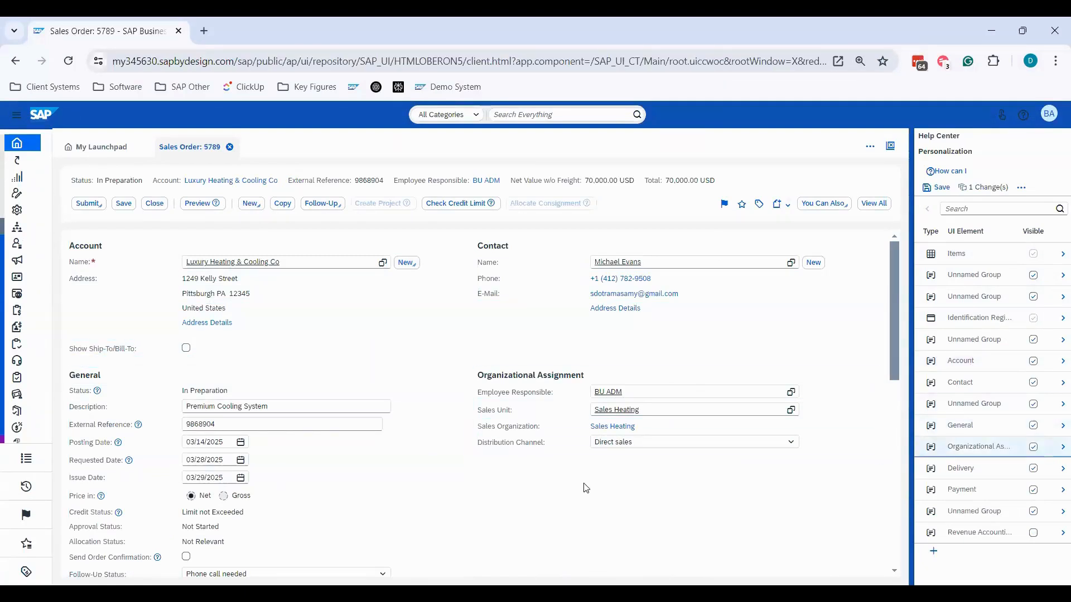
scroll(510, 475, "down", 3)
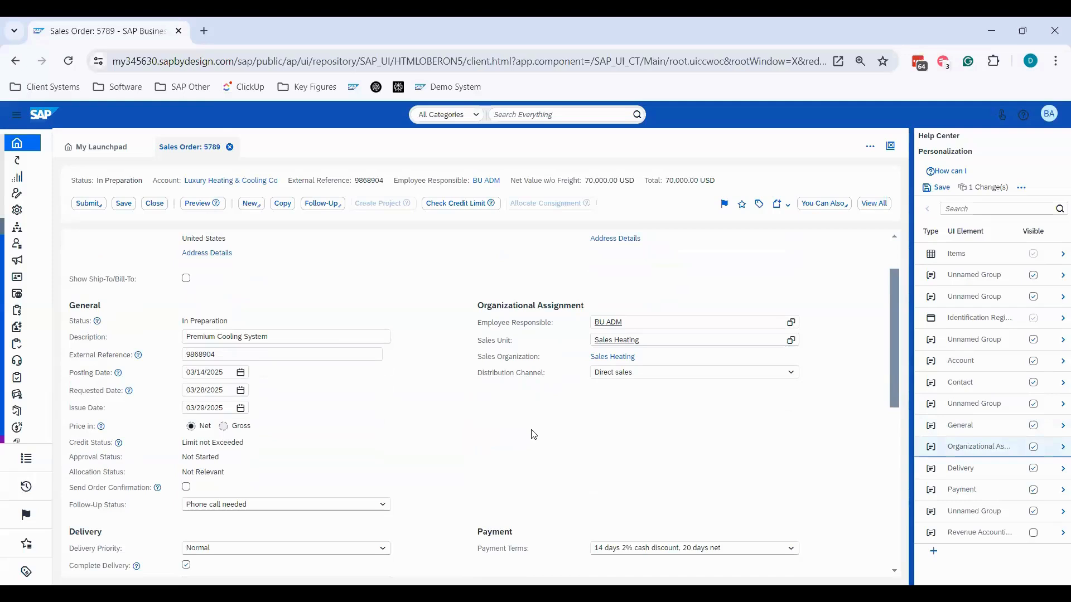
scroll(508, 430, "down", 3)
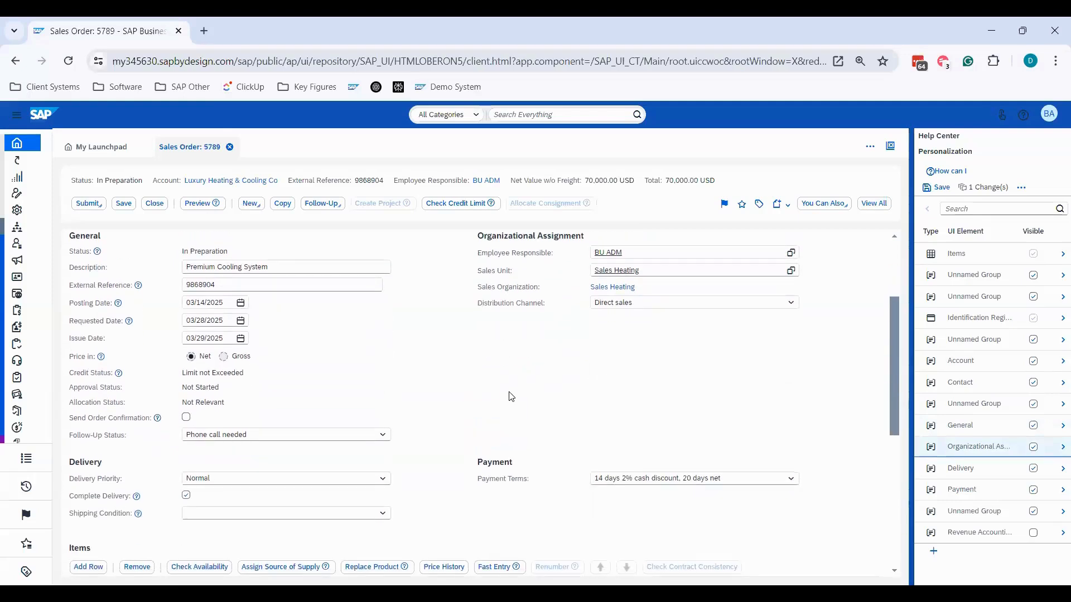
scroll(486, 387, "up", 3)
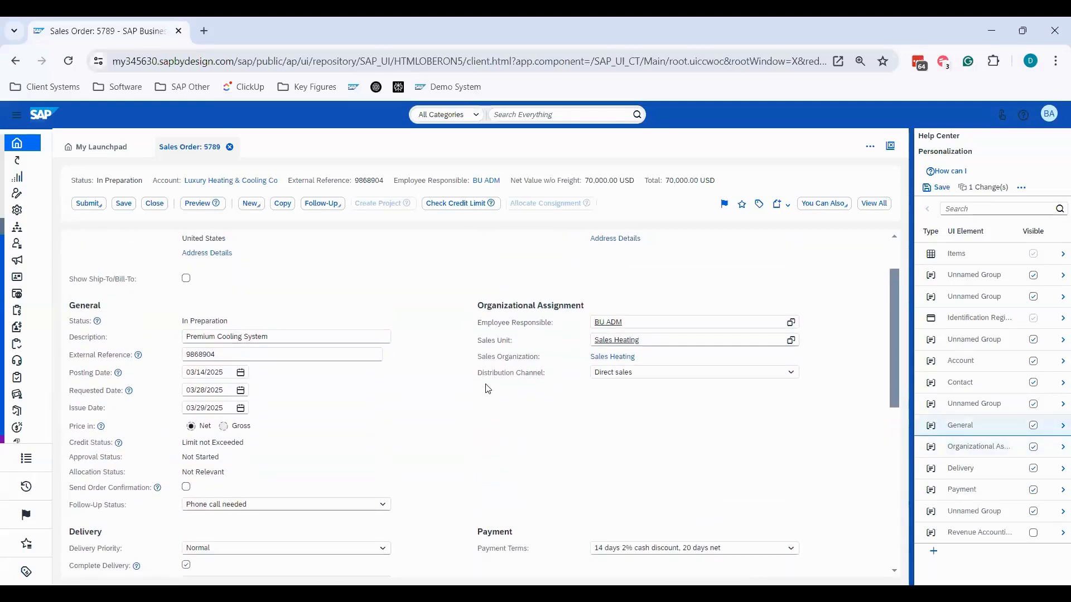
scroll(488, 388, "up", 3)
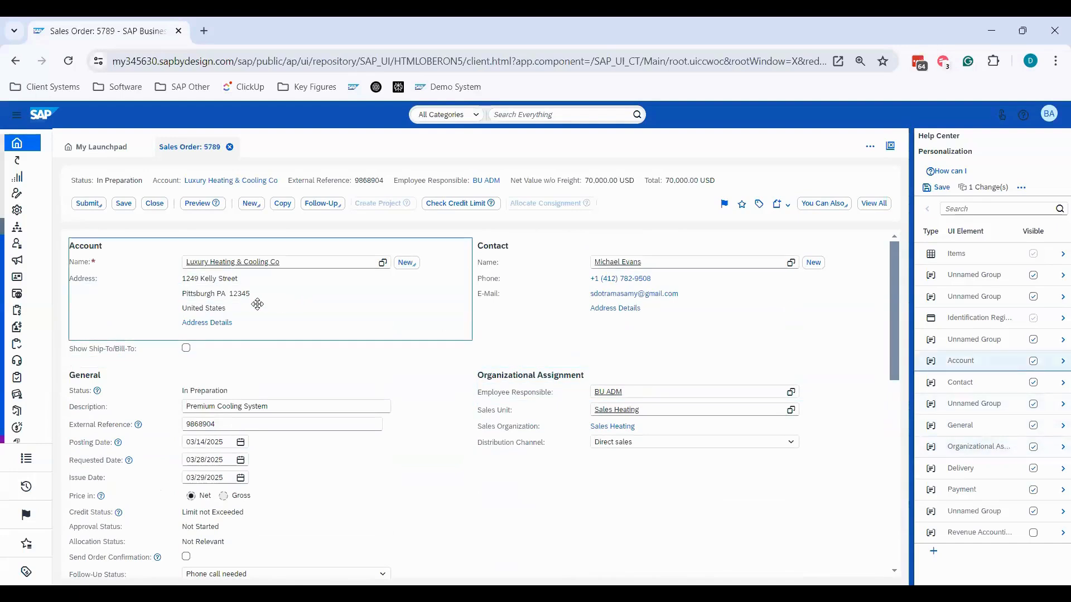
left_click(258, 308)
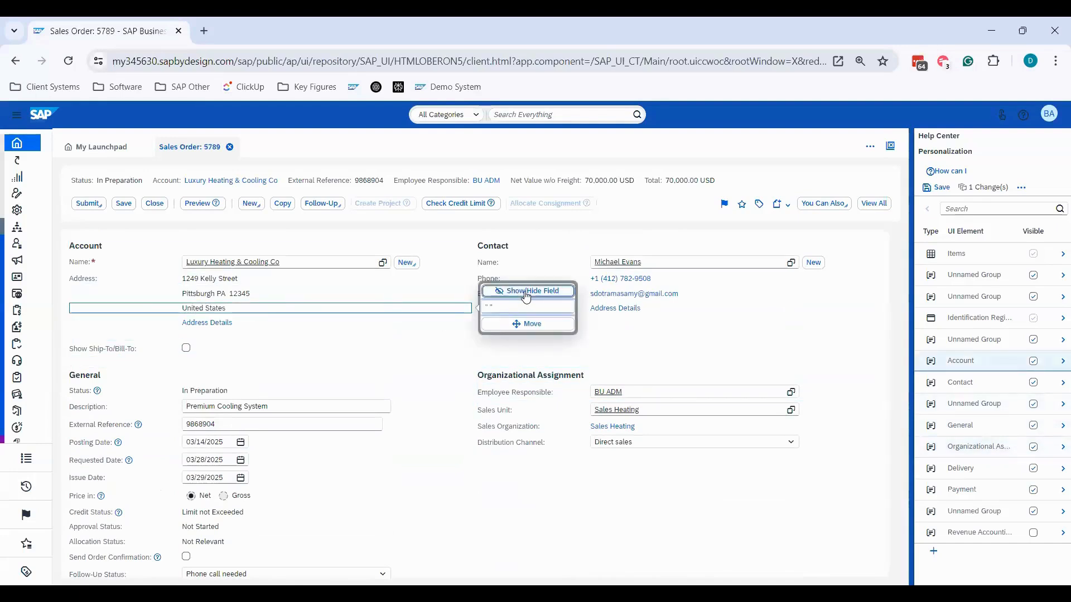
left_click(526, 292)
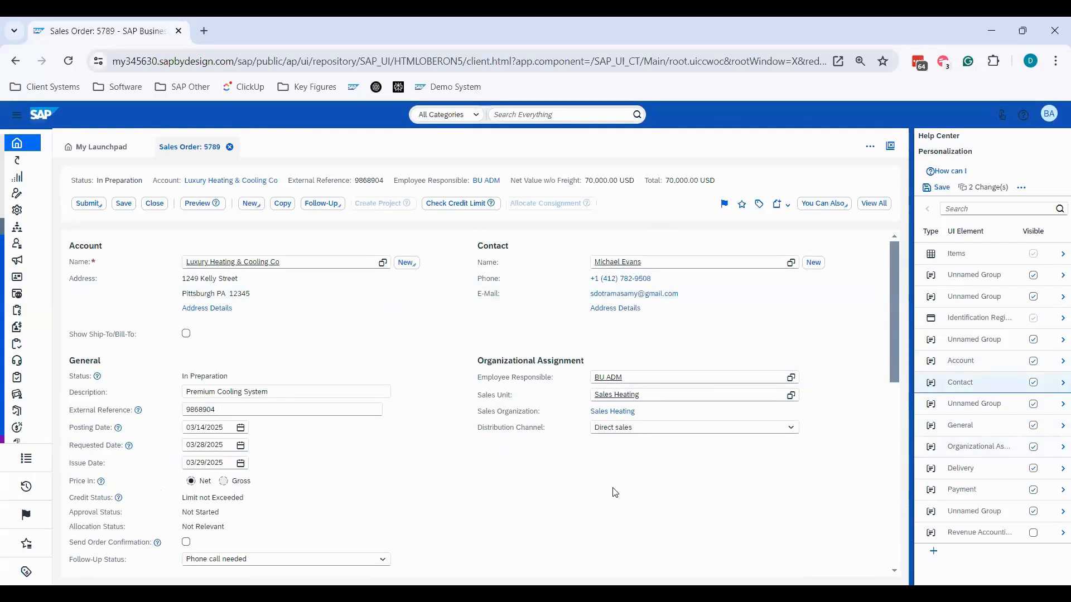
- Open the label of the Description field in the General section for editing
scroll(312, 326, "down", 1)
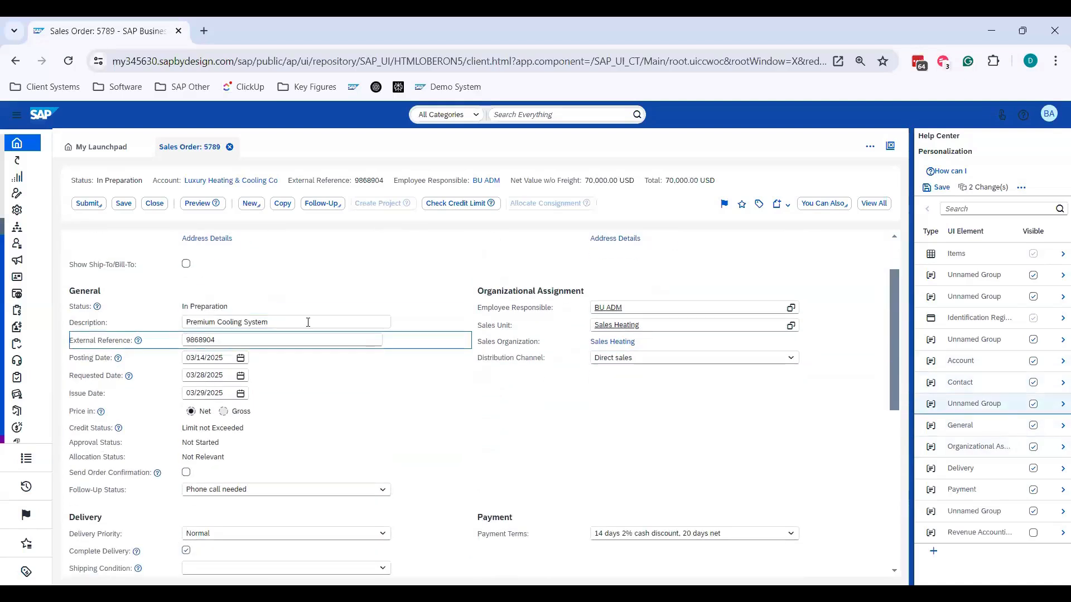
left_click(308, 323)
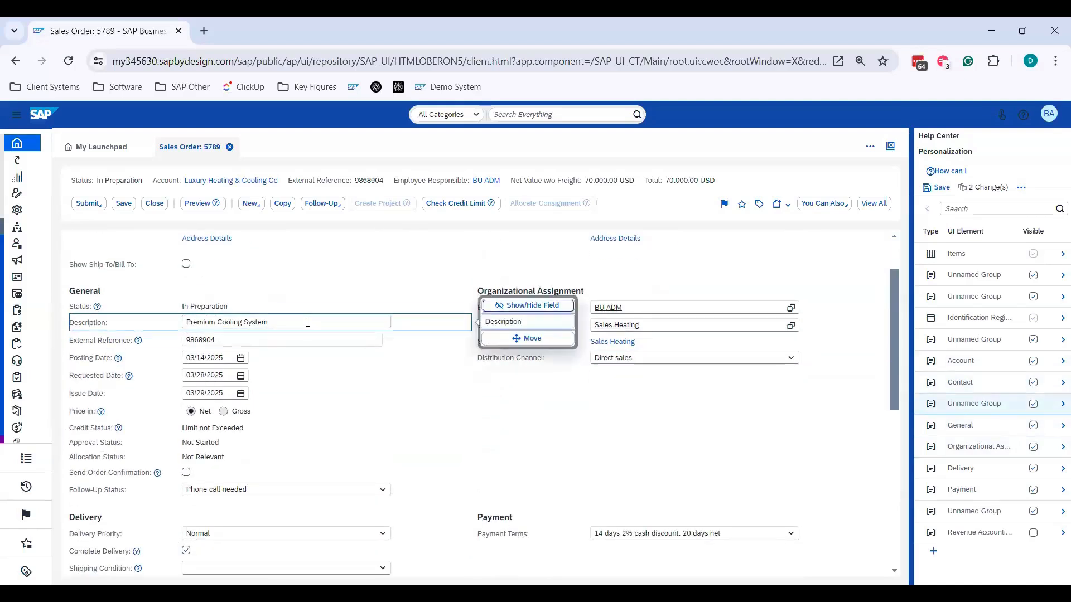
left_click(530, 322)
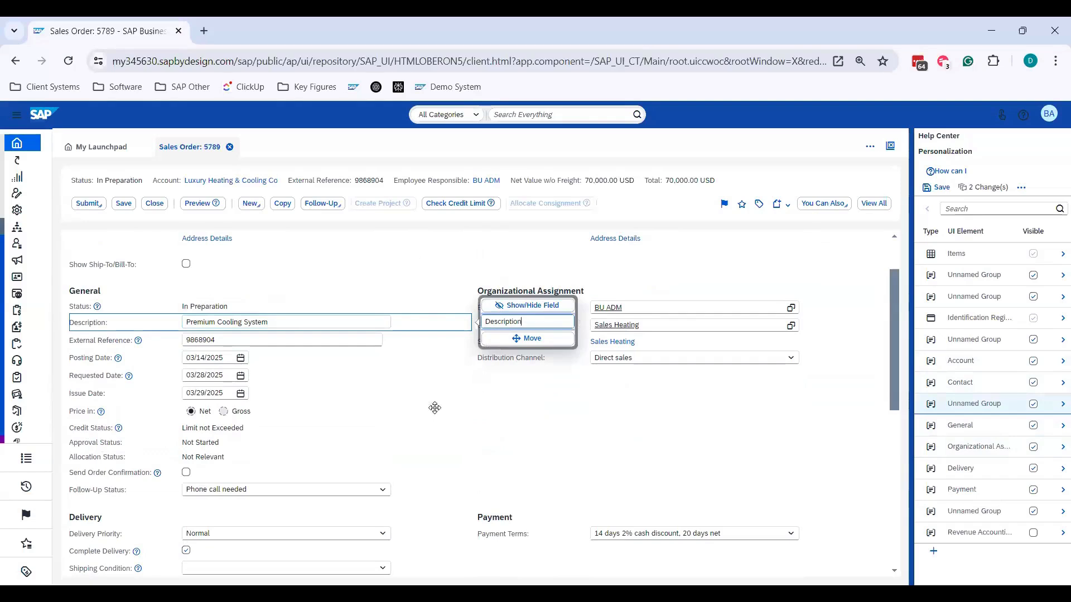
- Rename the Name field in the Account section of the sales order as Customer
scroll(419, 411, "up", 1)
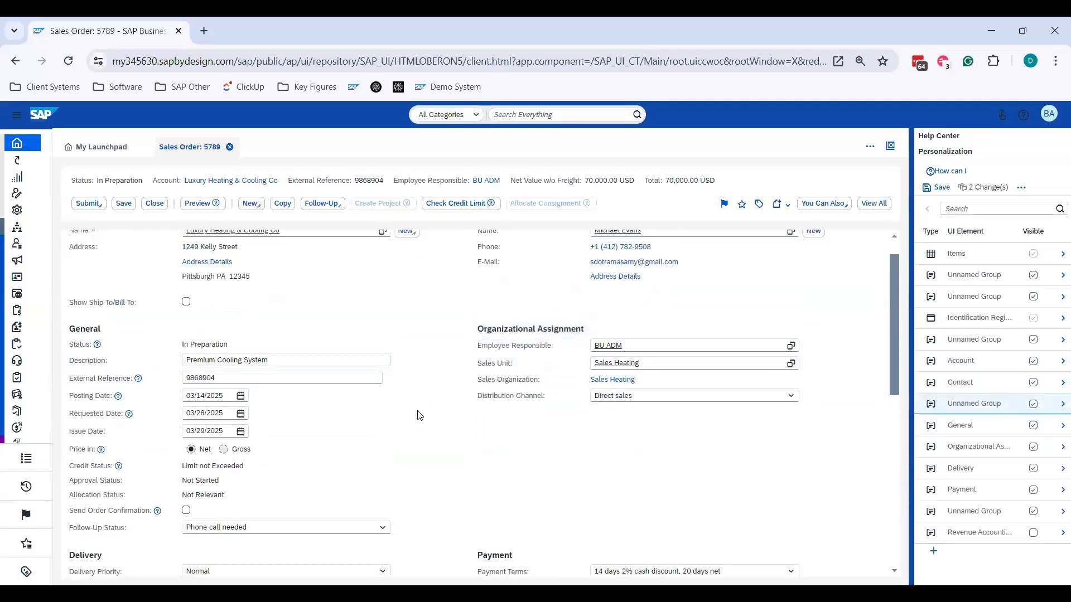
left_click(77, 257)
left_click(77, 260)
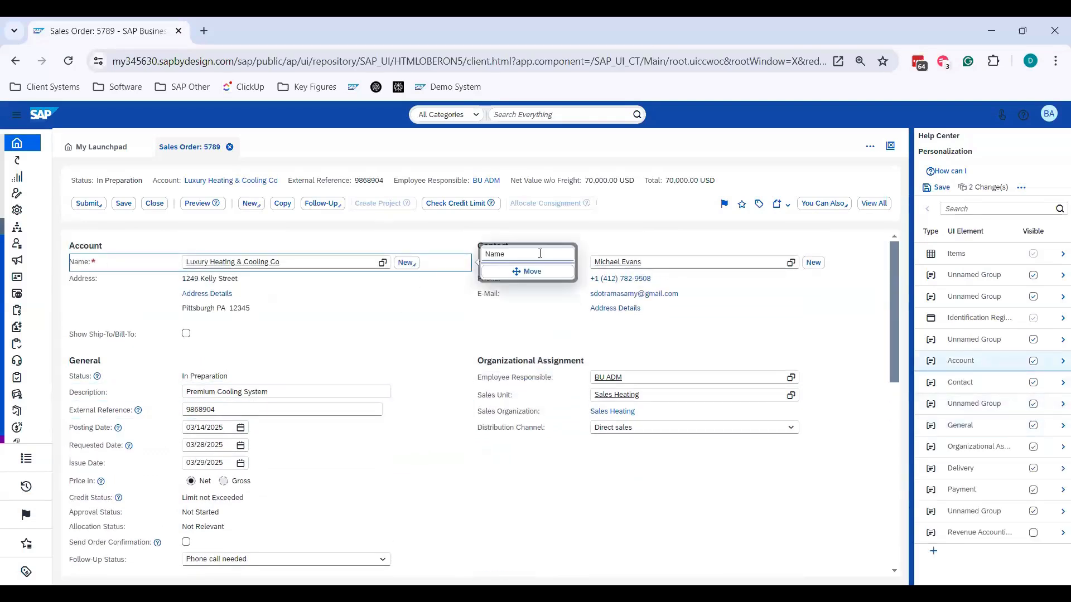
type("Customer")
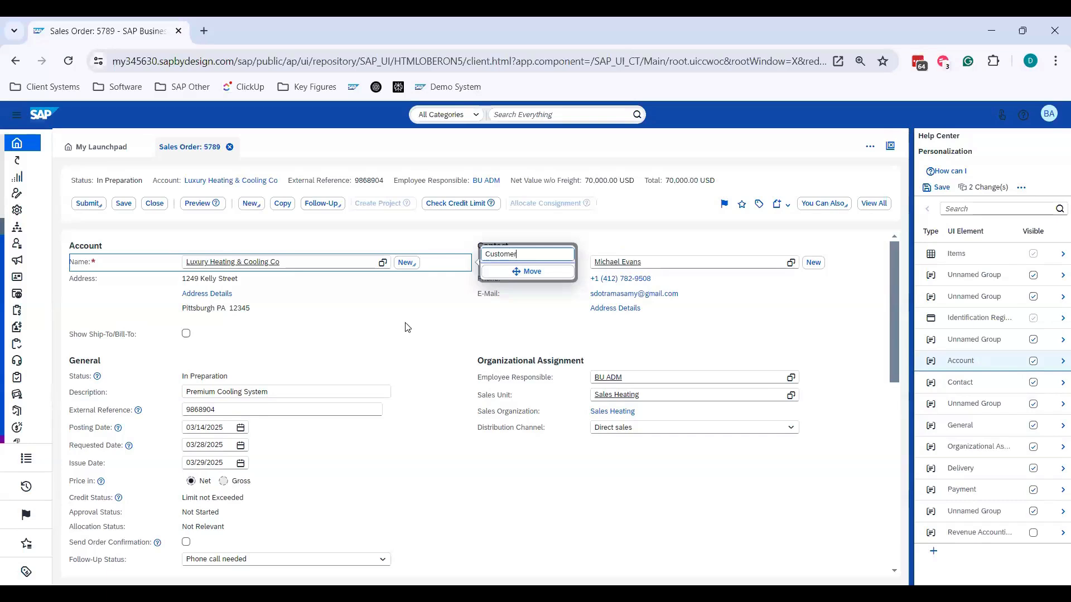
key("Return")
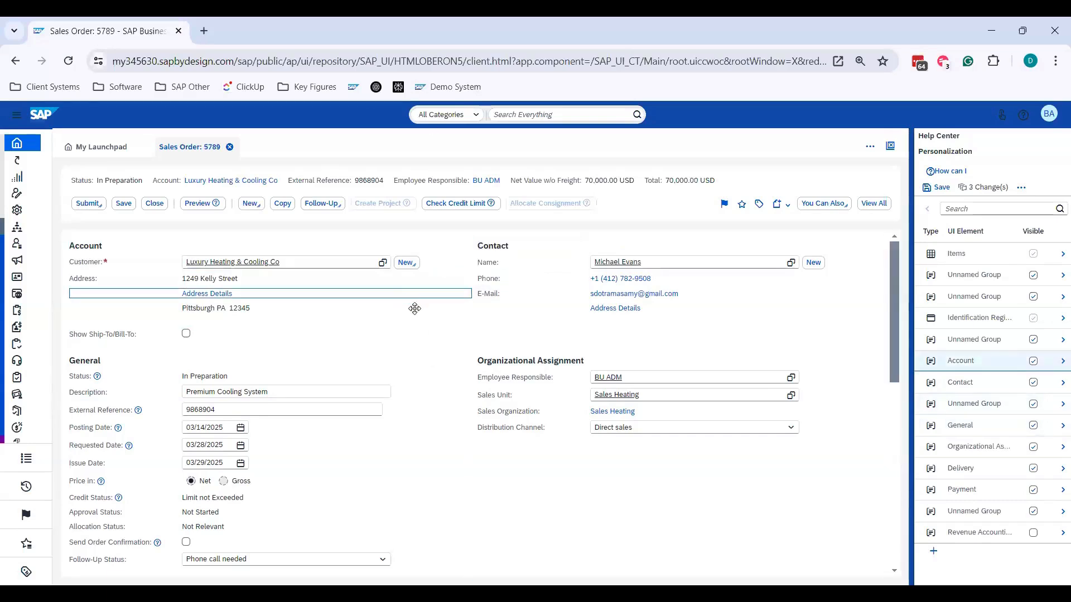
- Leave personalization mode for the sales order and discard the unsaved changes
scroll(383, 269, "down", 2)
scroll(597, 411, "up", 2)
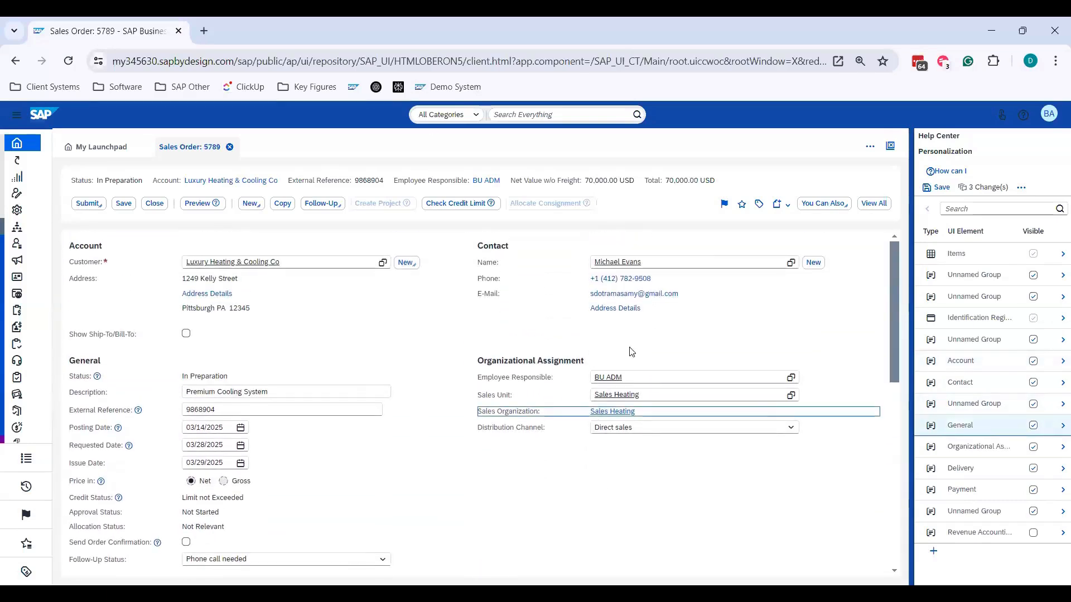
left_click(1049, 117)
left_click(1027, 134)
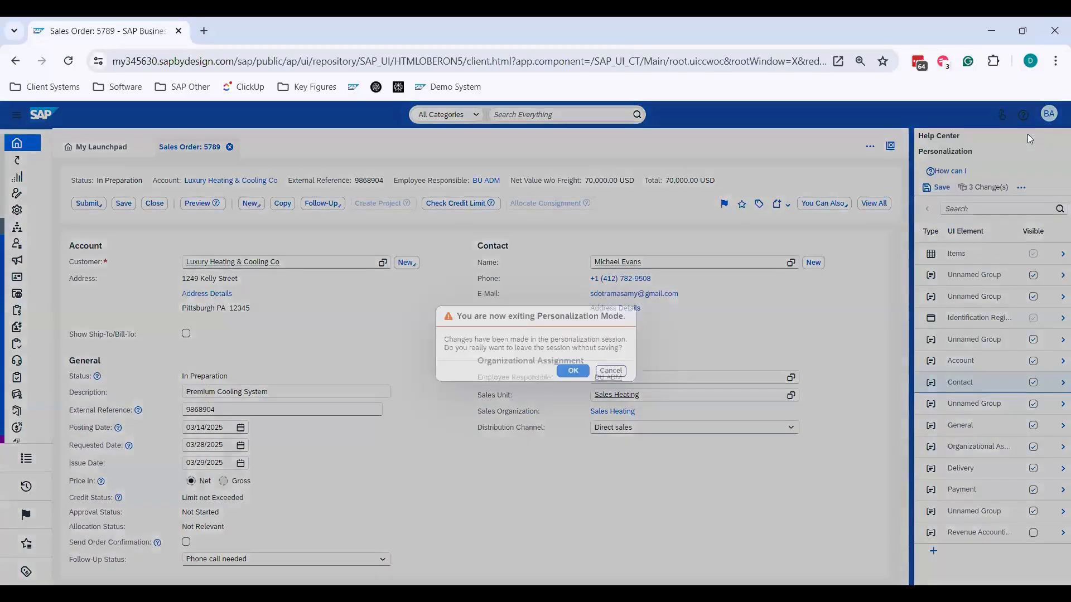
left_click(575, 377)
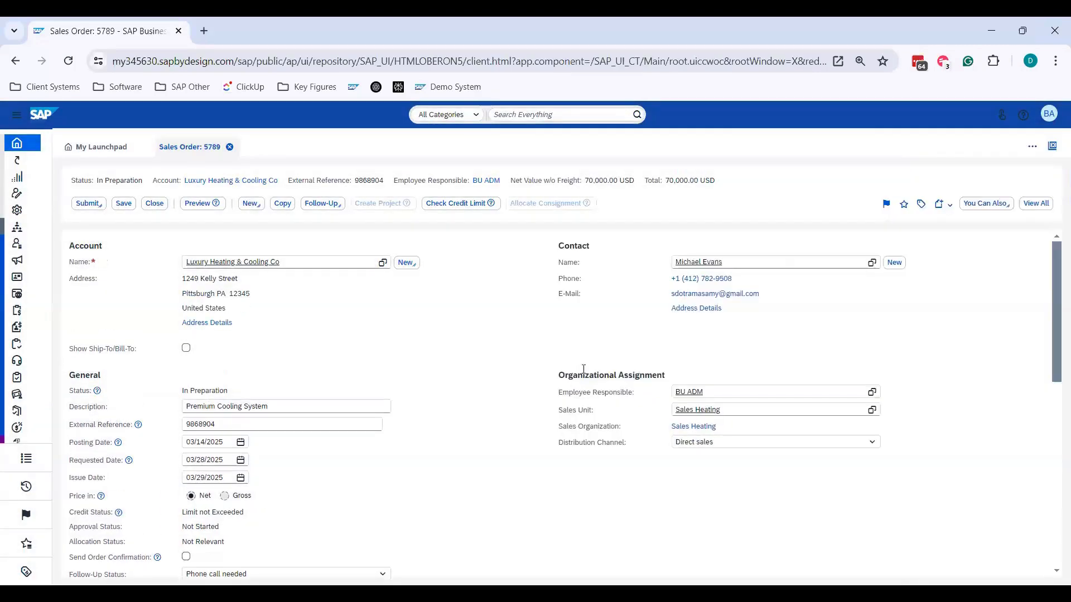
- Start adaptation mode for the open sales order from the key user settings
left_click(1049, 117)
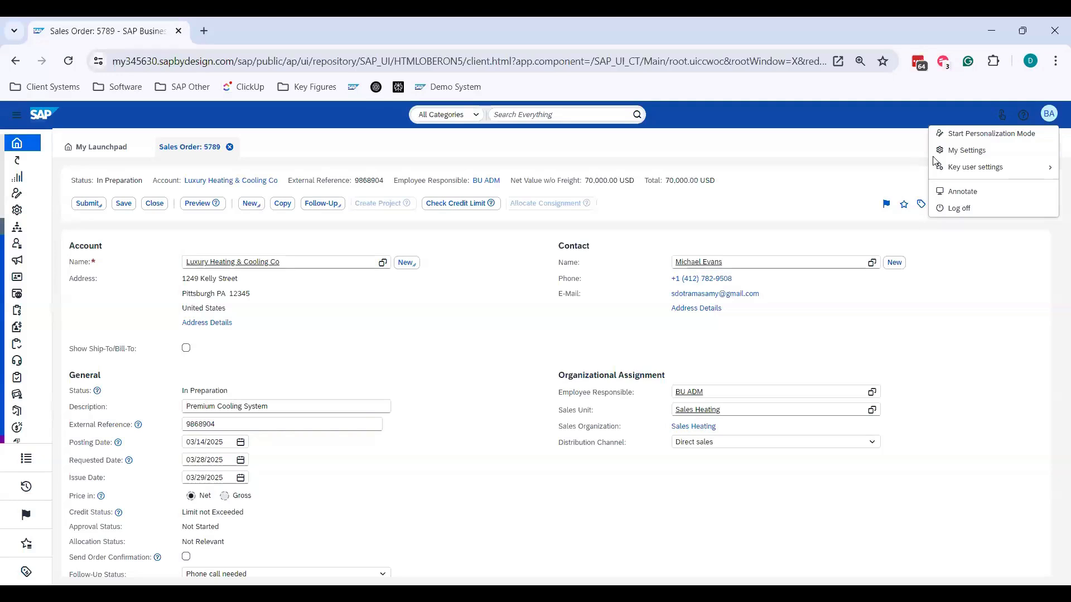
mouse_move(983, 169)
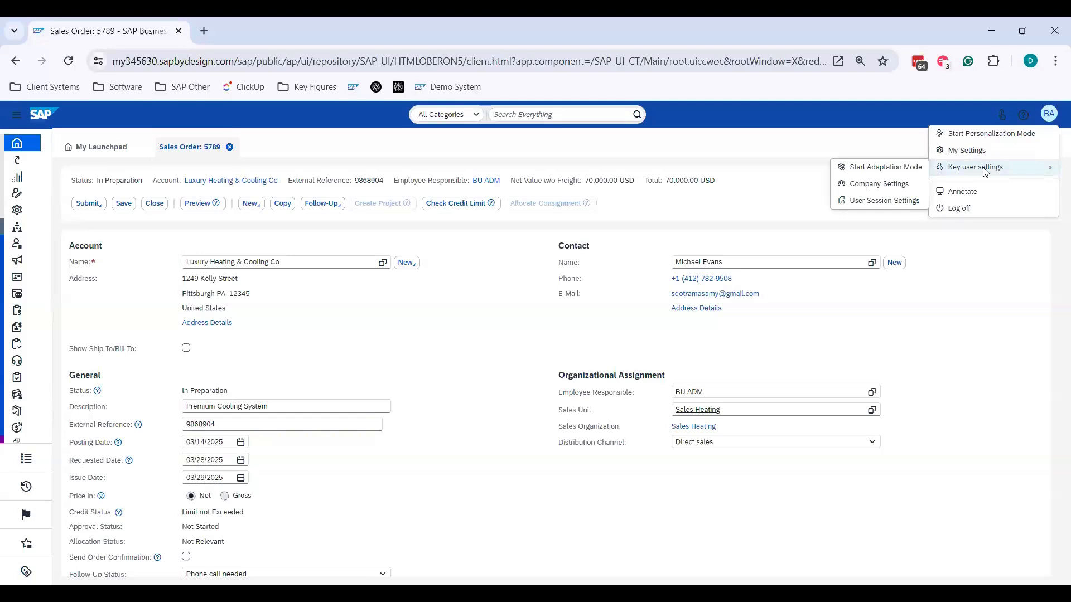
left_click(891, 174)
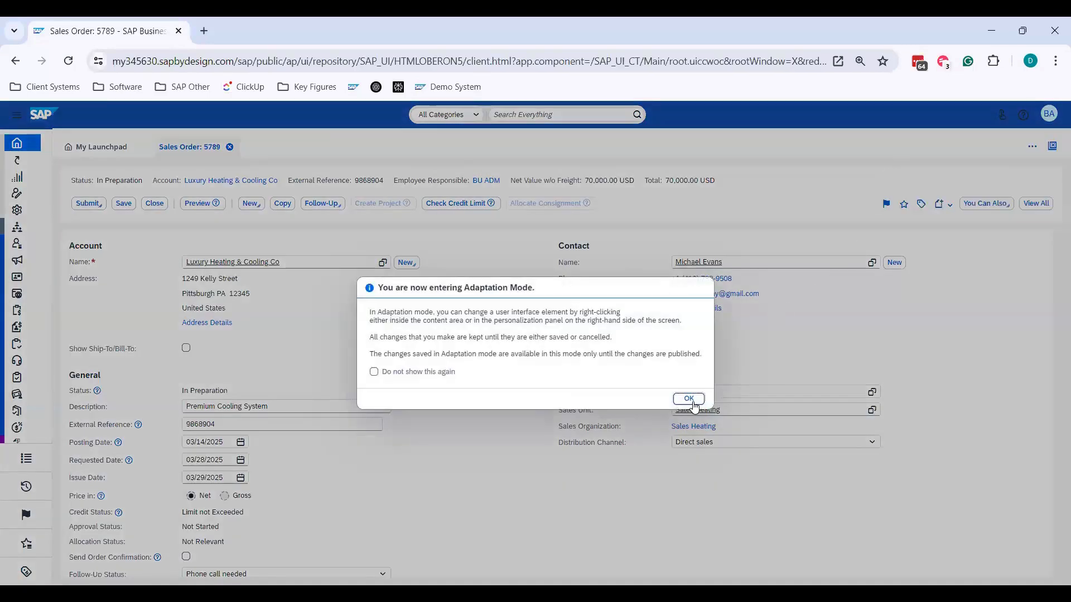
left_click(692, 400)
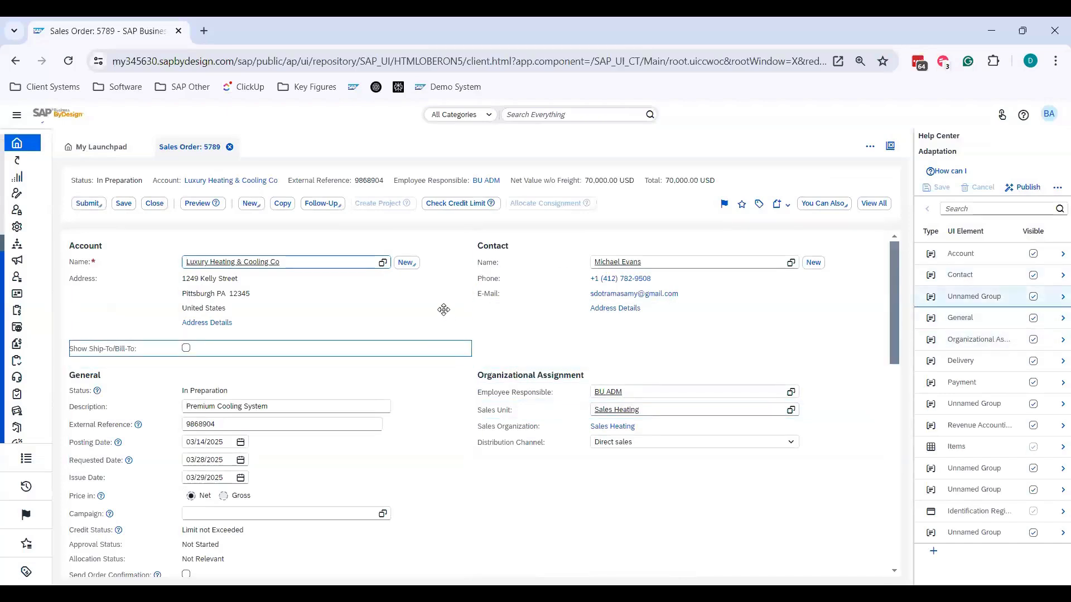
- Make the Description field in the General section of the sales order mandatory
scroll(285, 334, "down", 1)
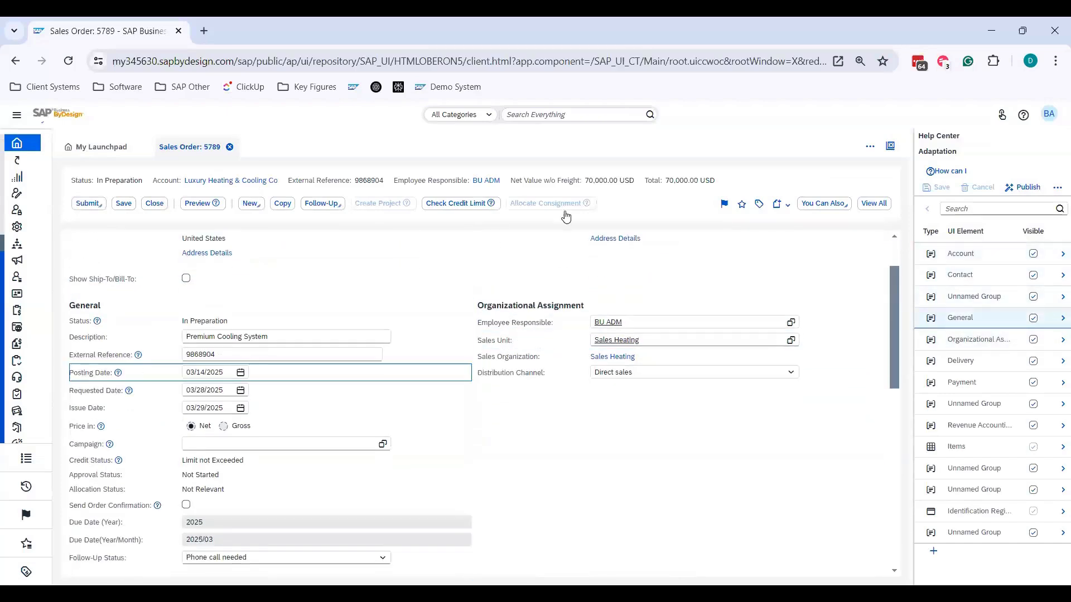
left_click(284, 334)
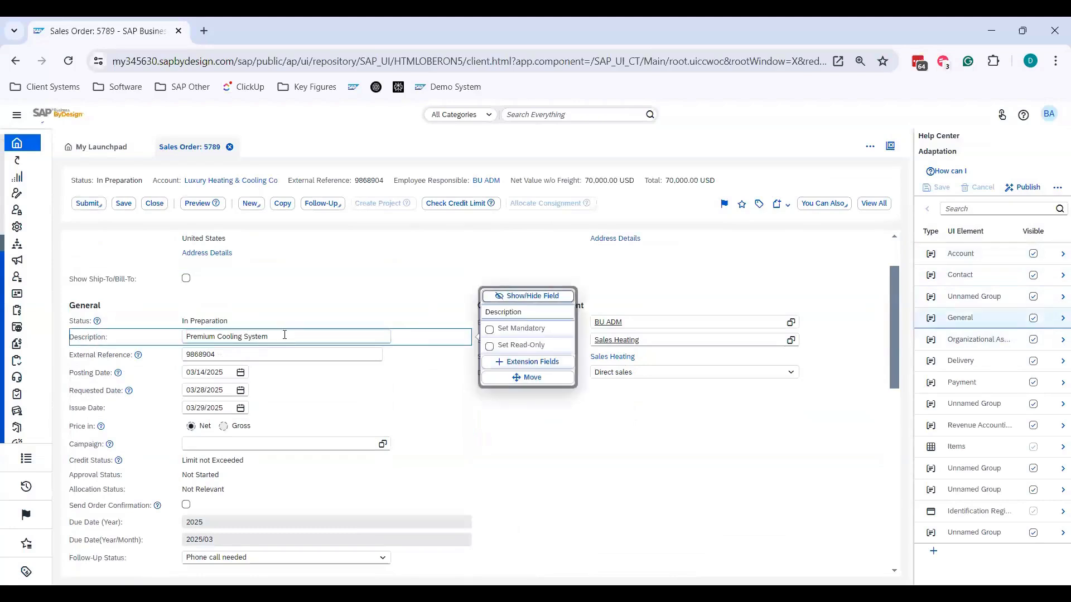
left_click(491, 330)
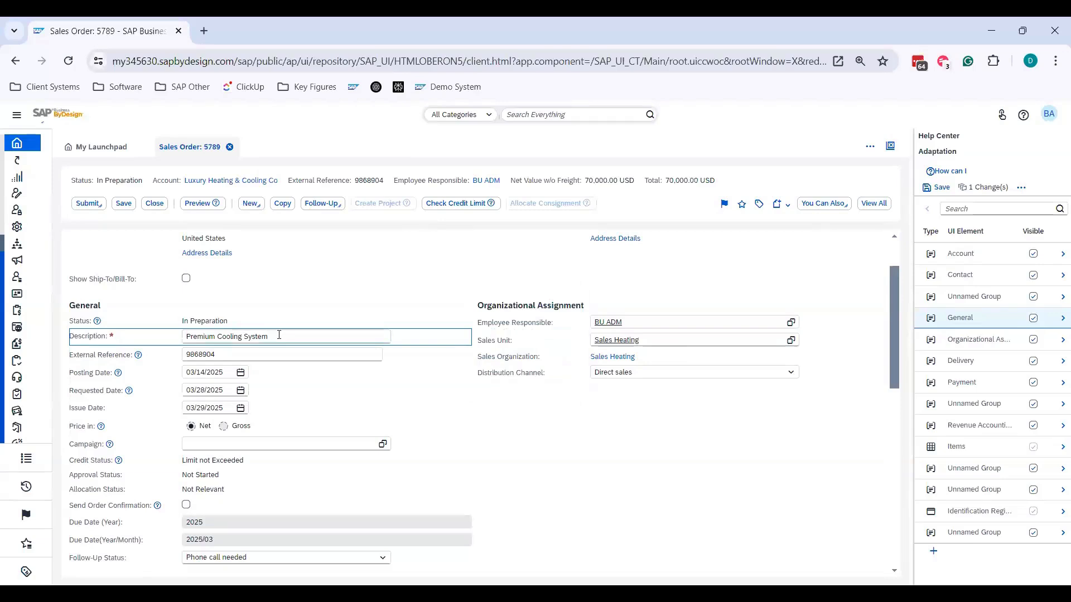
- Remove the mandatory setting from the Description field in the General section
left_click_drag(281, 335, 175, 336)
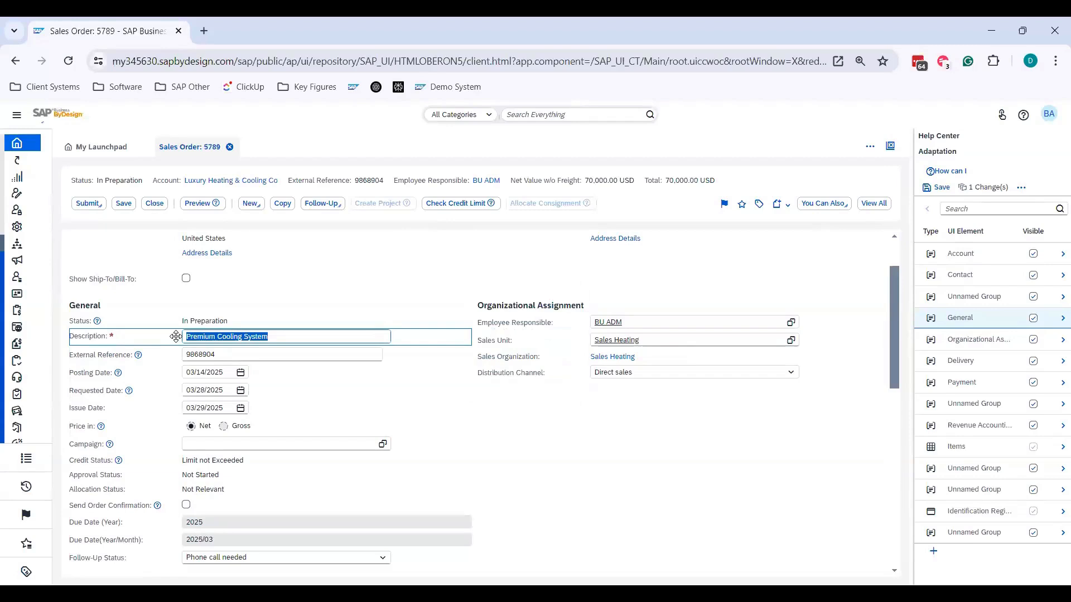
left_click(161, 336)
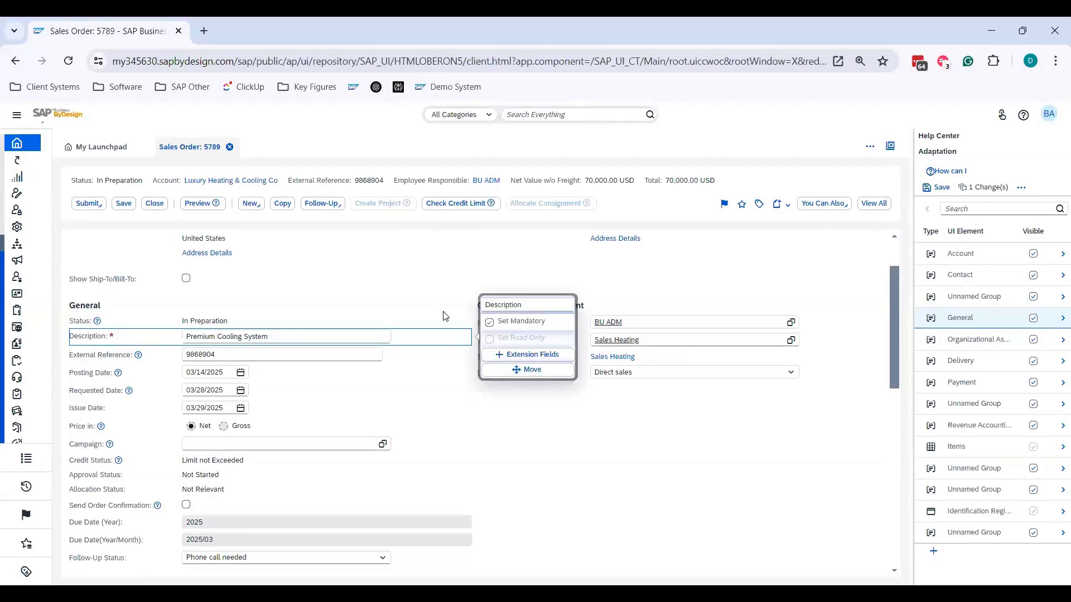
left_click(489, 325)
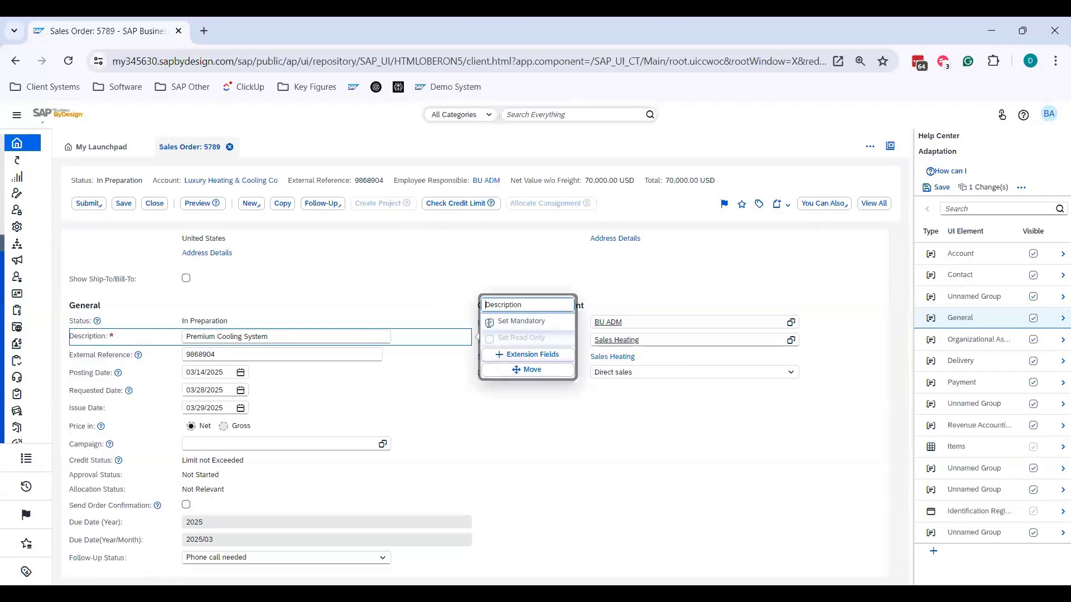
left_click(626, 450)
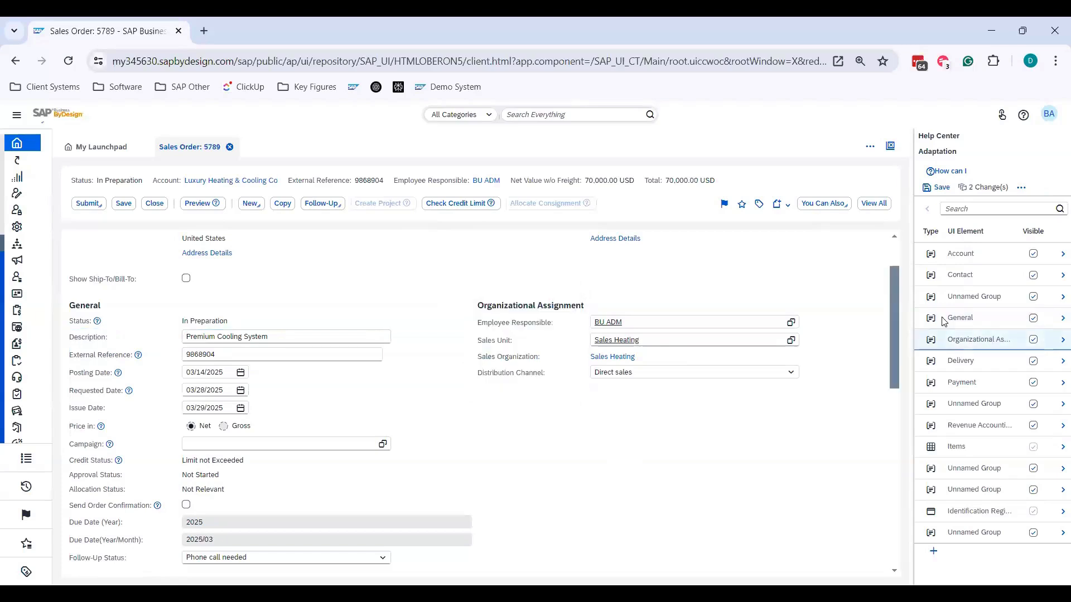
left_click(1047, 115)
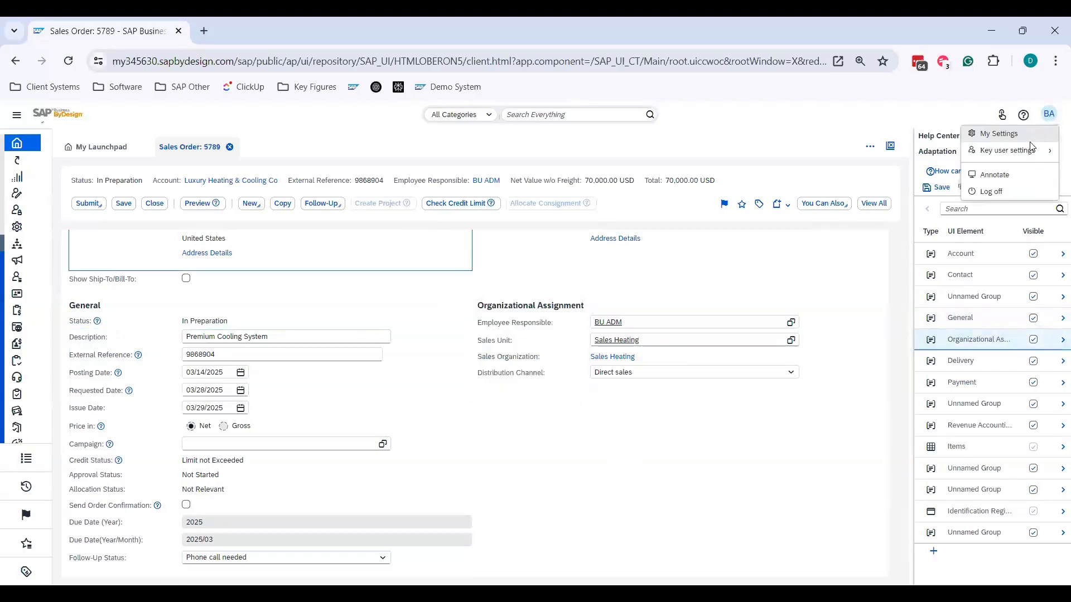
mouse_move(1020, 151)
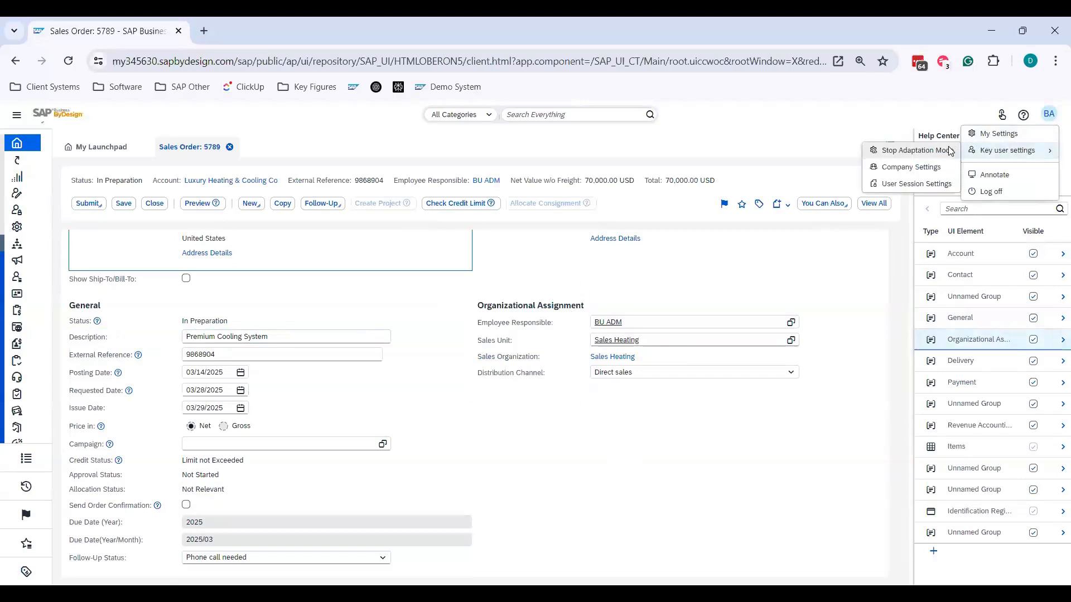
left_click(949, 151)
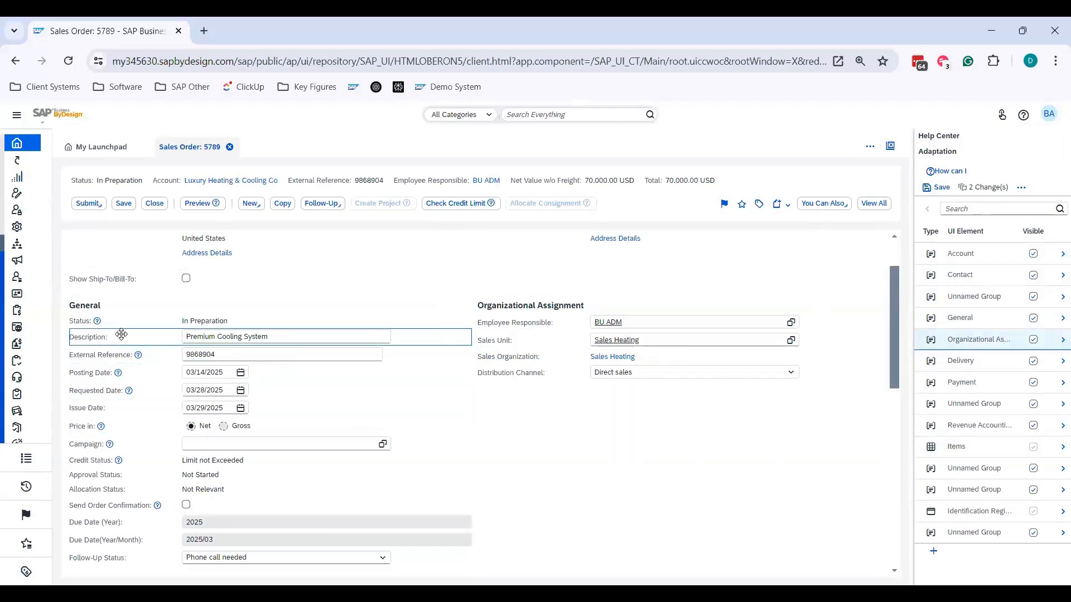
- Move the Description field below External Reference in the General section and save the adaptation changes
left_click_drag(124, 335, 122, 356)
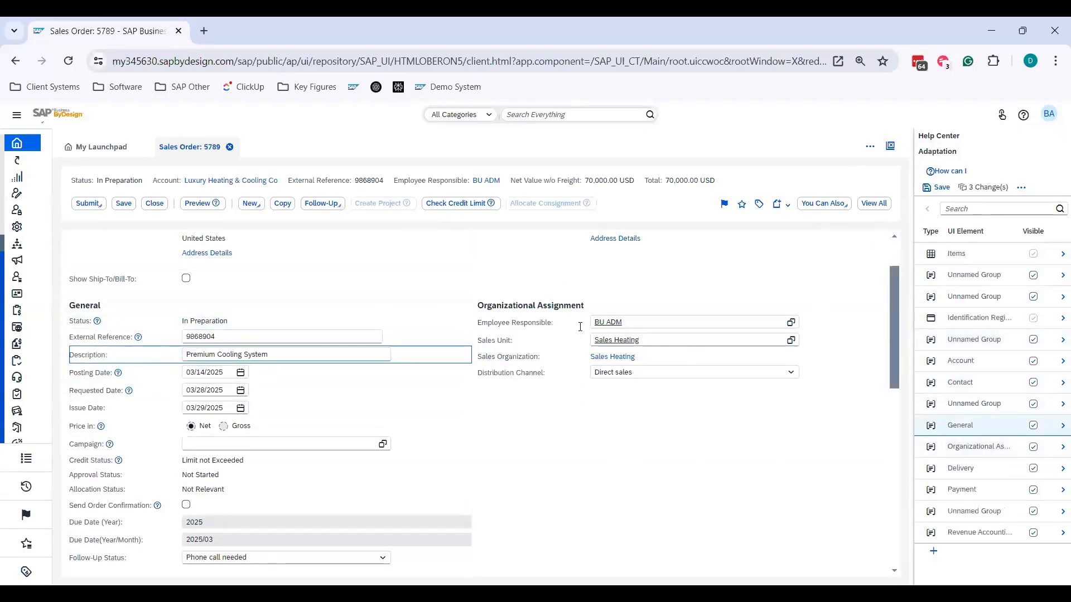
left_click(937, 188)
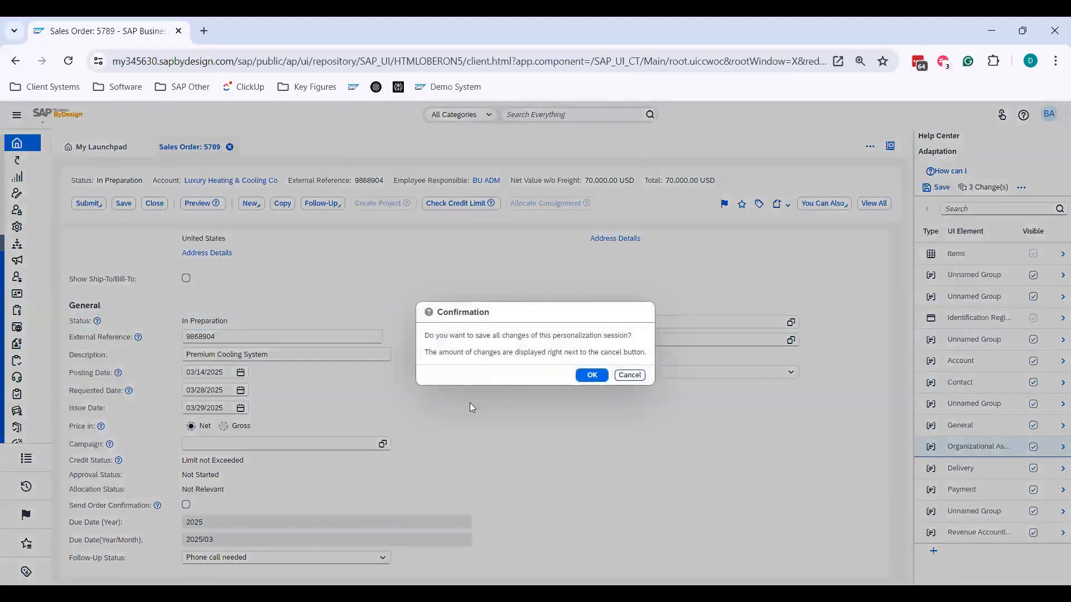
left_click(591, 374)
- Review the publishing option for overwriting individual personalization changes to the sales order screen, then cancel without publishing
left_click(1025, 188)
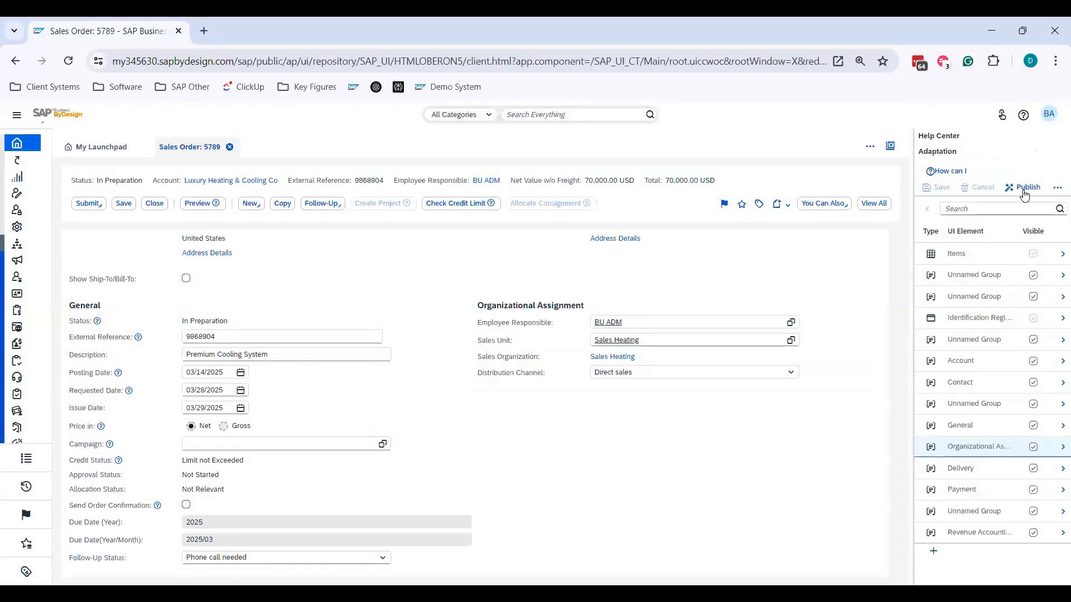
left_click(1023, 188)
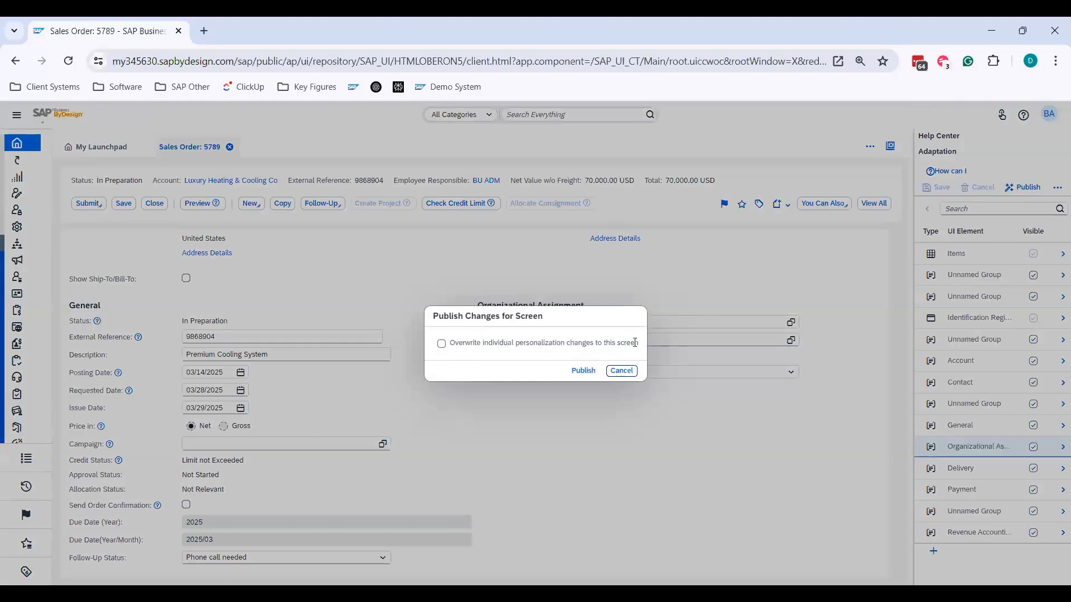
mouse_move(637, 342)
left_click_drag(635, 343, 449, 347)
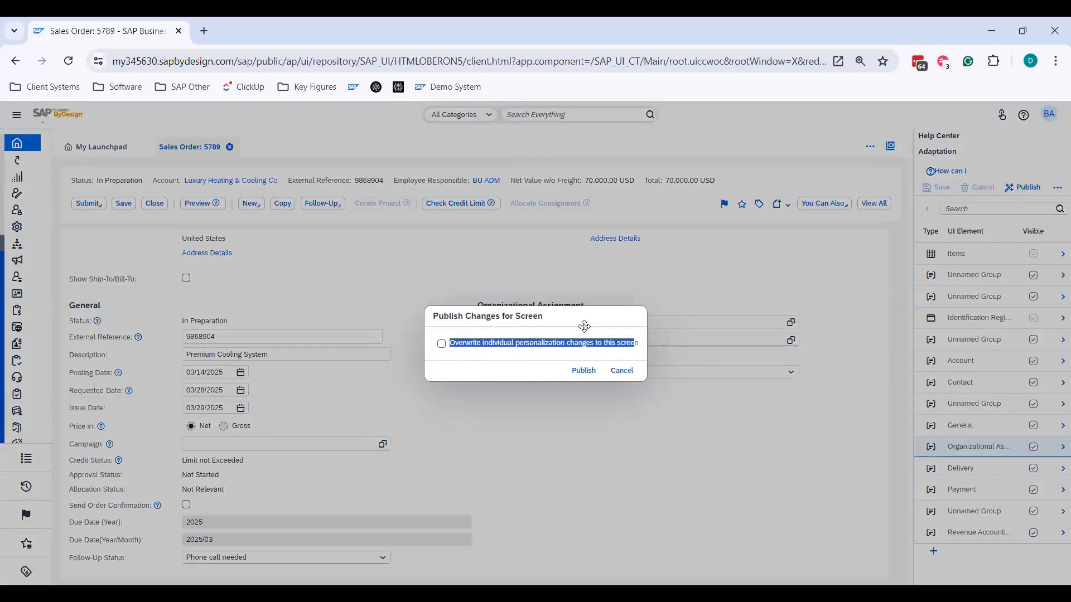
left_click(513, 351)
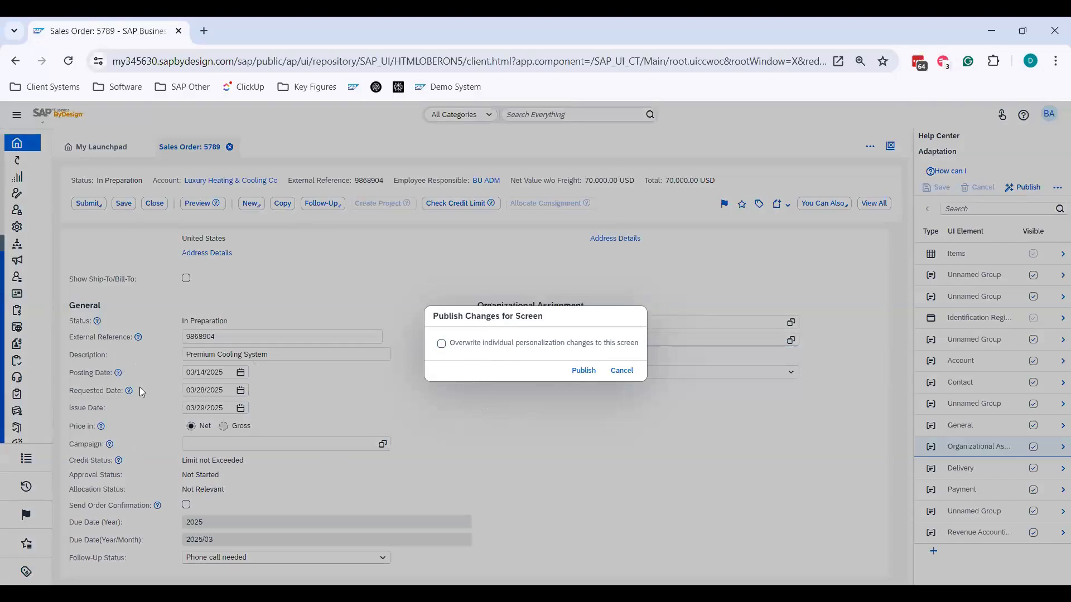
left_click(629, 378)
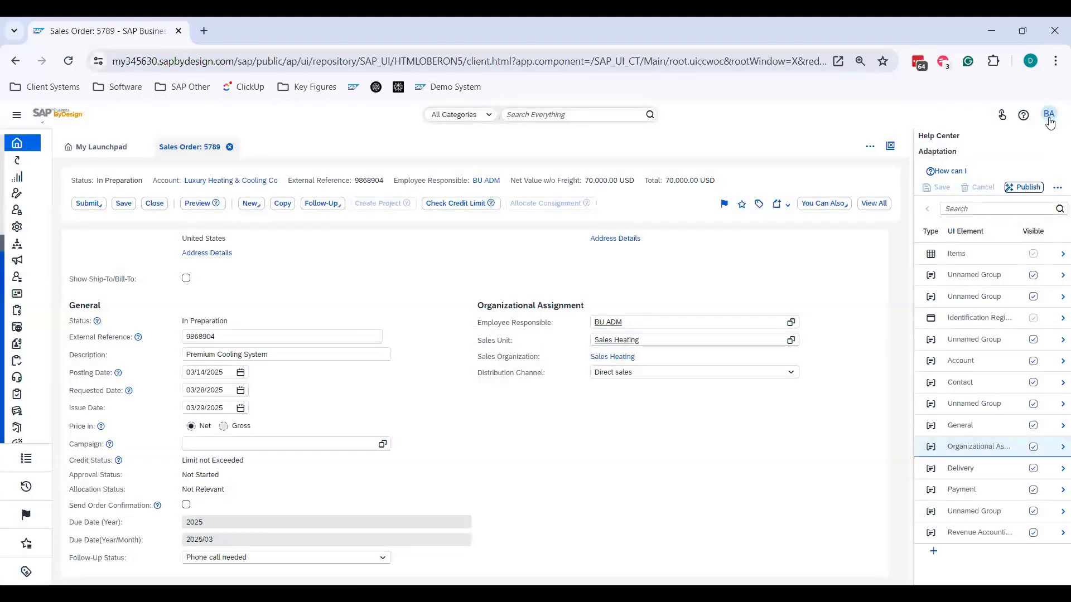
- Stop adaptation mode for the sales order from the key user settings
left_click(1048, 116)
mouse_move(1034, 144)
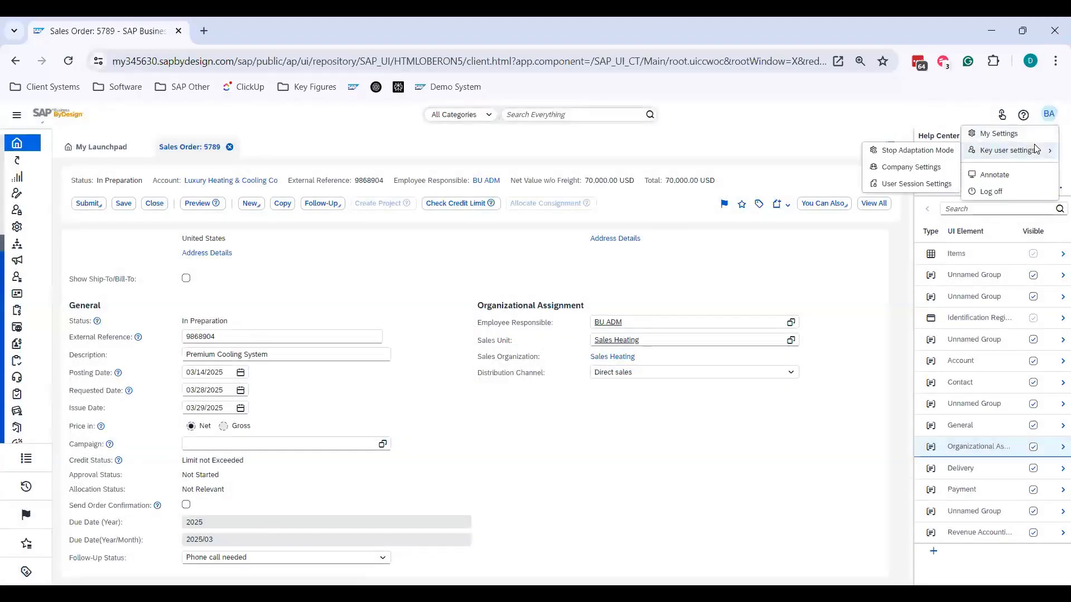
left_click(946, 152)
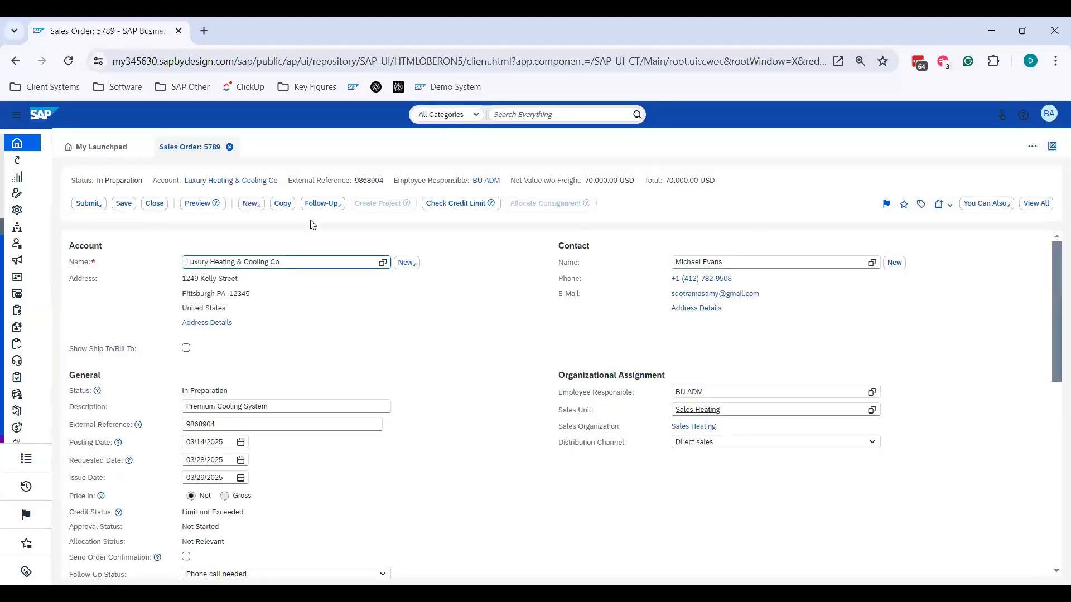
- Examine the sales order's sections and the choices offered by its Follow-Up Status field, keeping the current selection
scroll(468, 304, "down", 1)
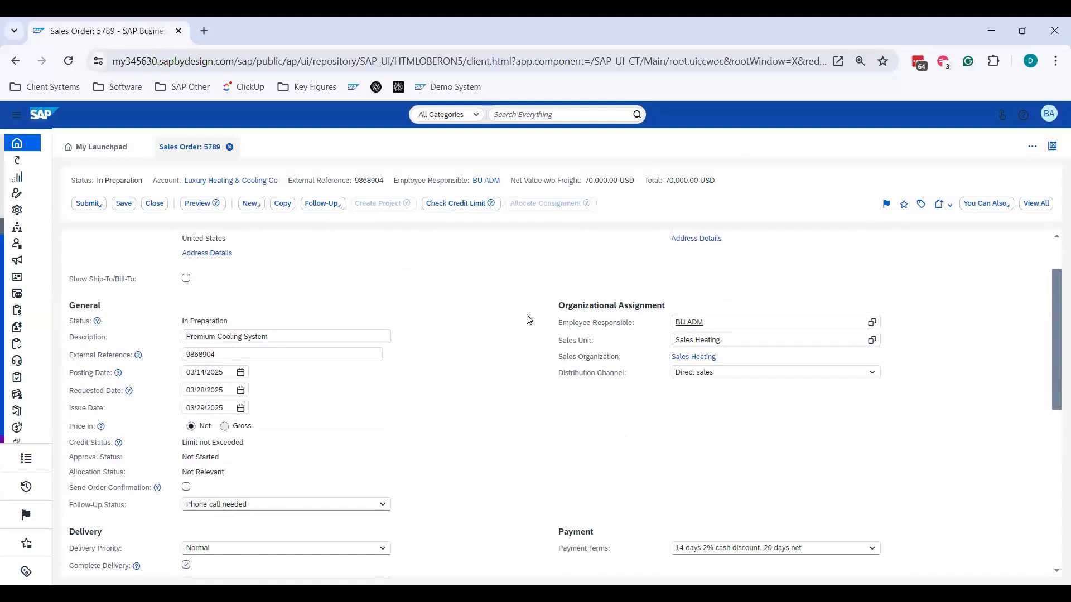
scroll(519, 372, "up", 1)
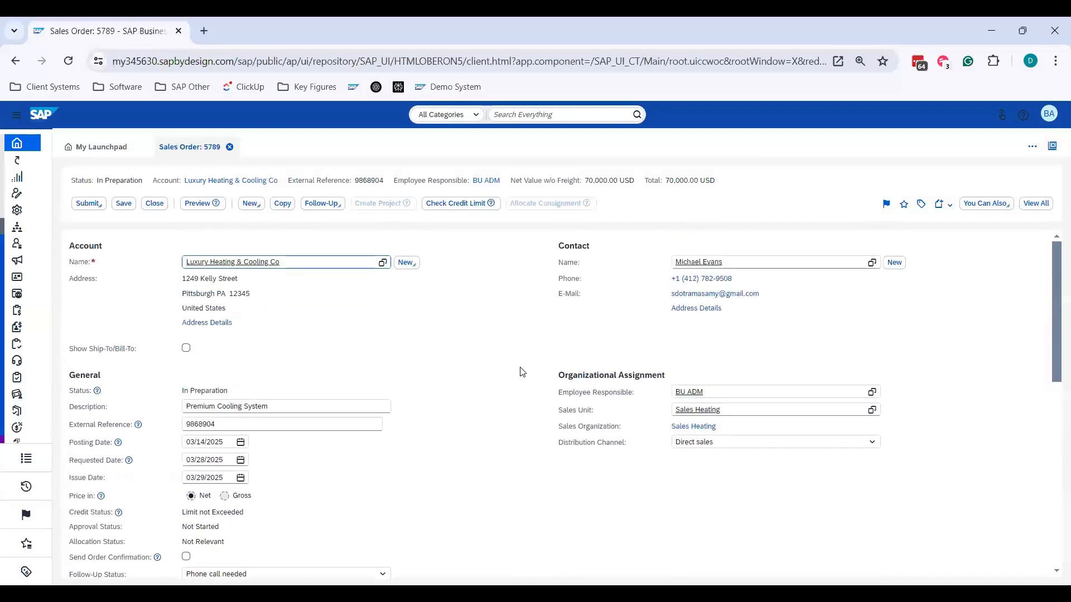
scroll(521, 372, "down", 1)
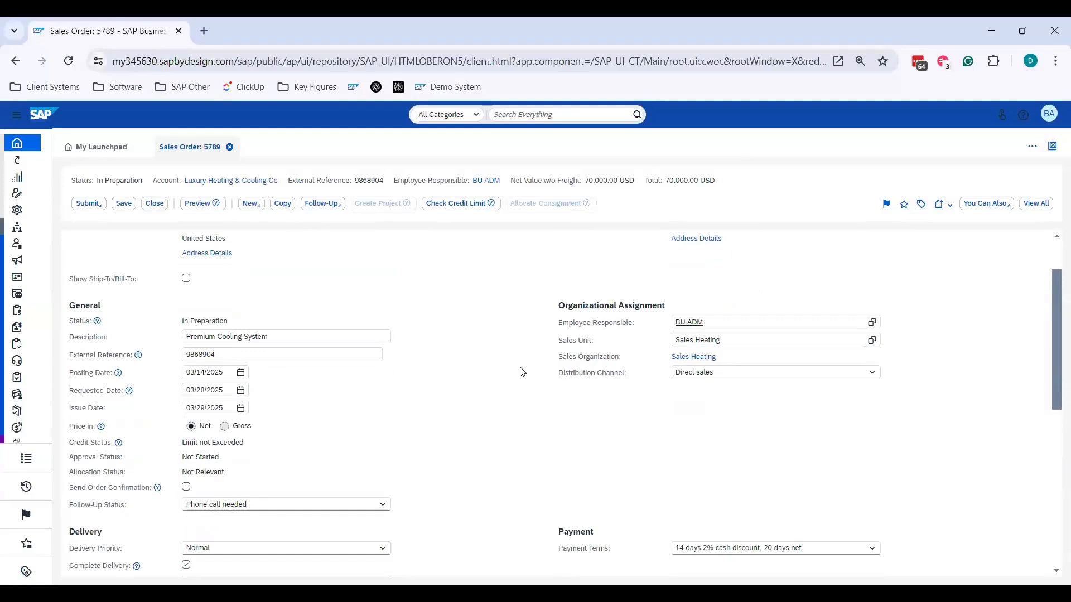
scroll(470, 378, "down", 1)
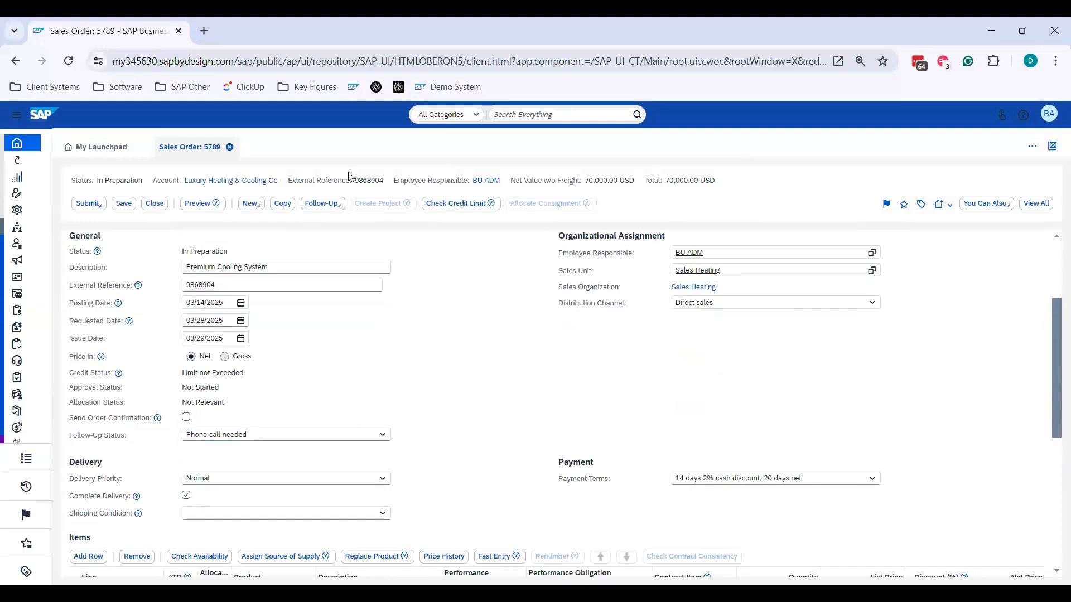
scroll(364, 399, "down", 1)
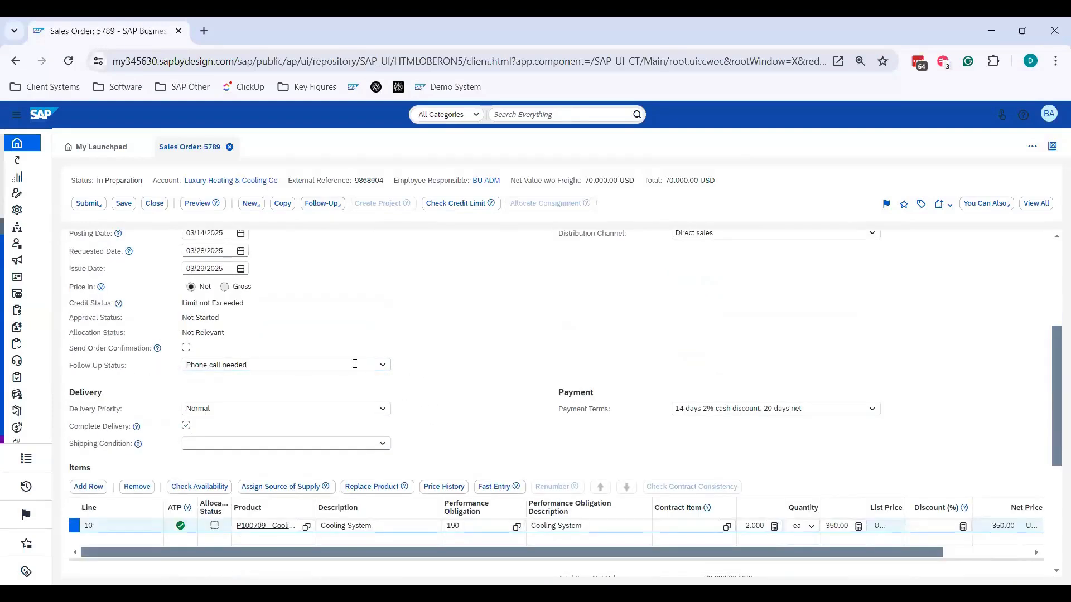
left_click(323, 366)
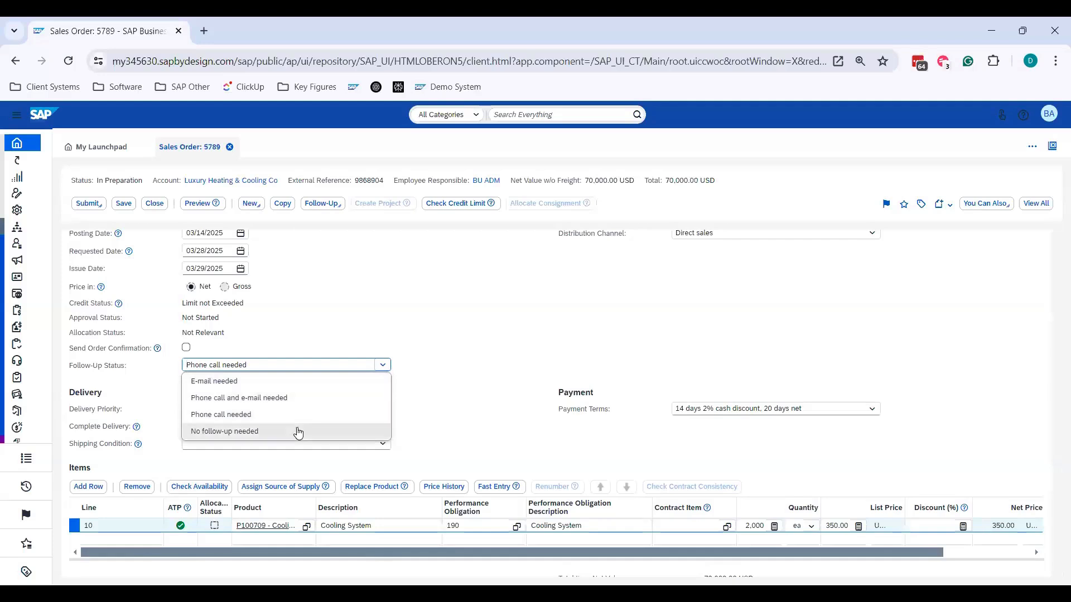
left_click(455, 370)
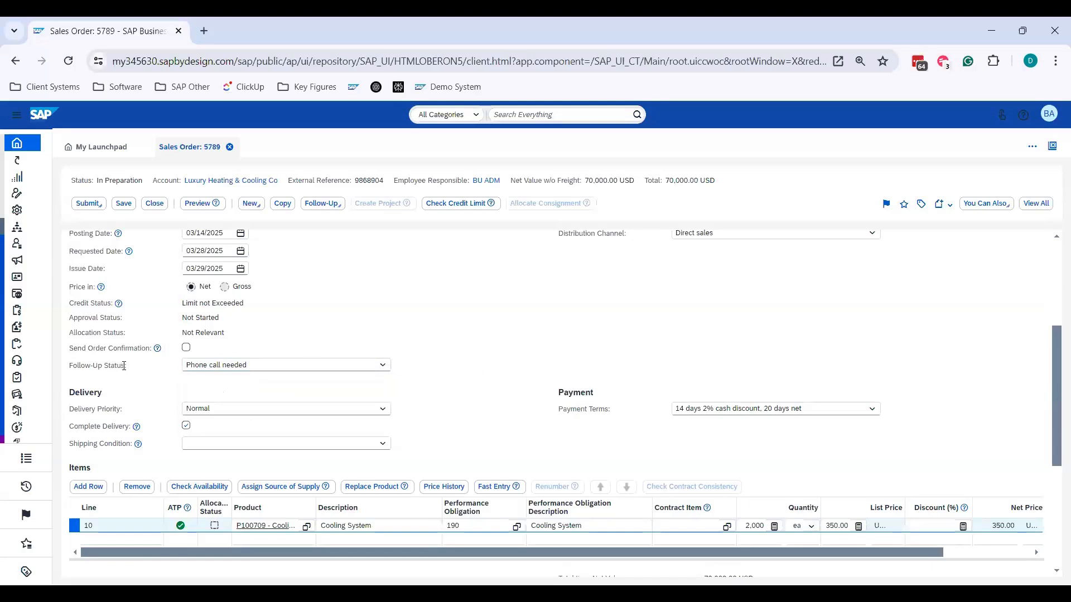
- Close the sales order and examine the Follow-Up Status column in the March 2025 Orders list
scroll(500, 362, "up", 3)
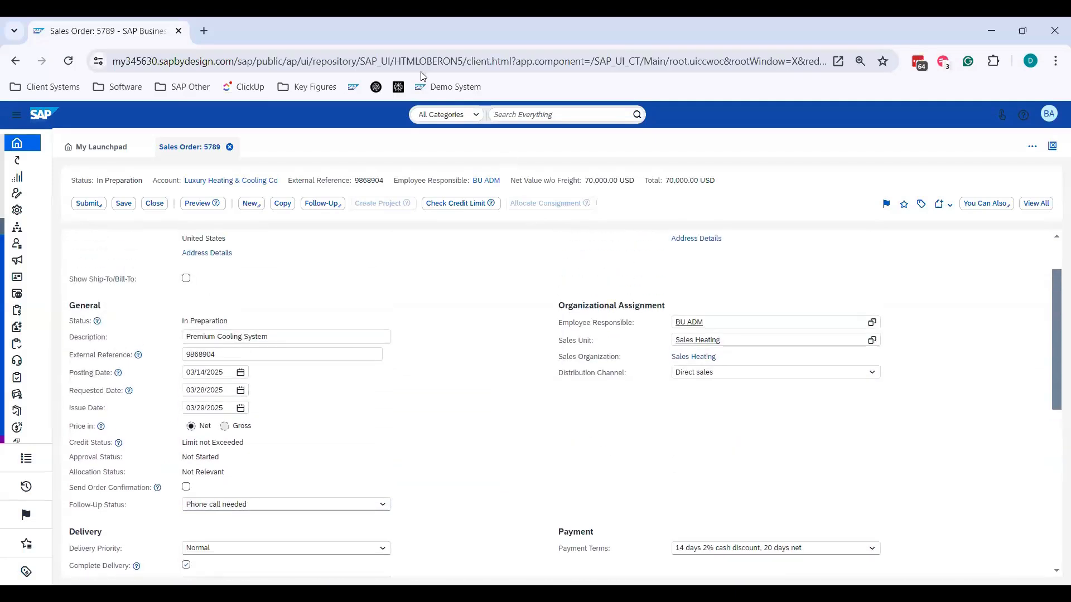
left_click(155, 203)
left_click(236, 225)
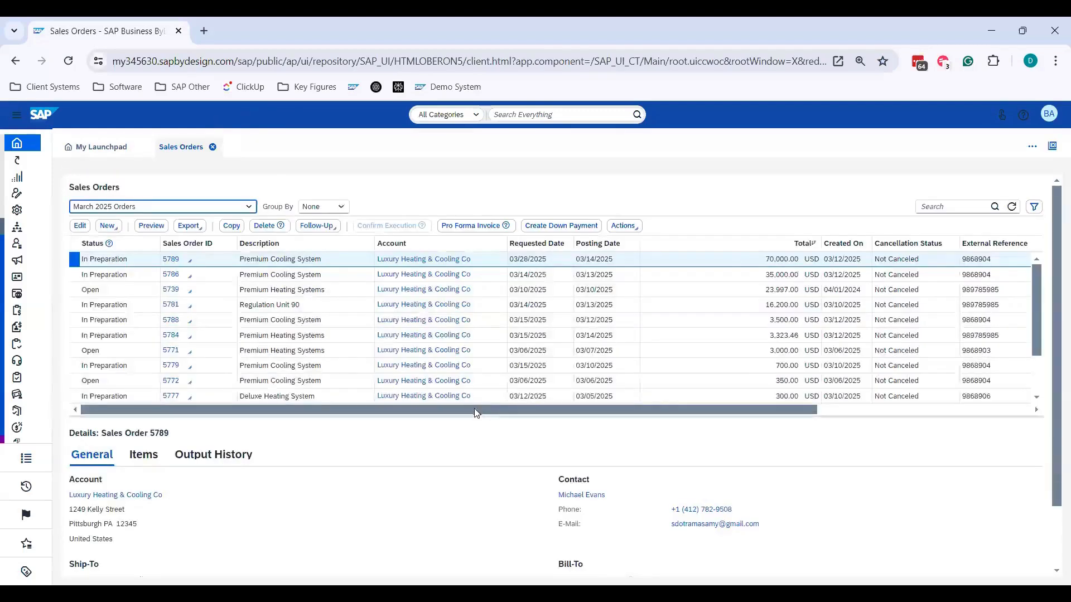
left_click_drag(536, 408, 730, 409)
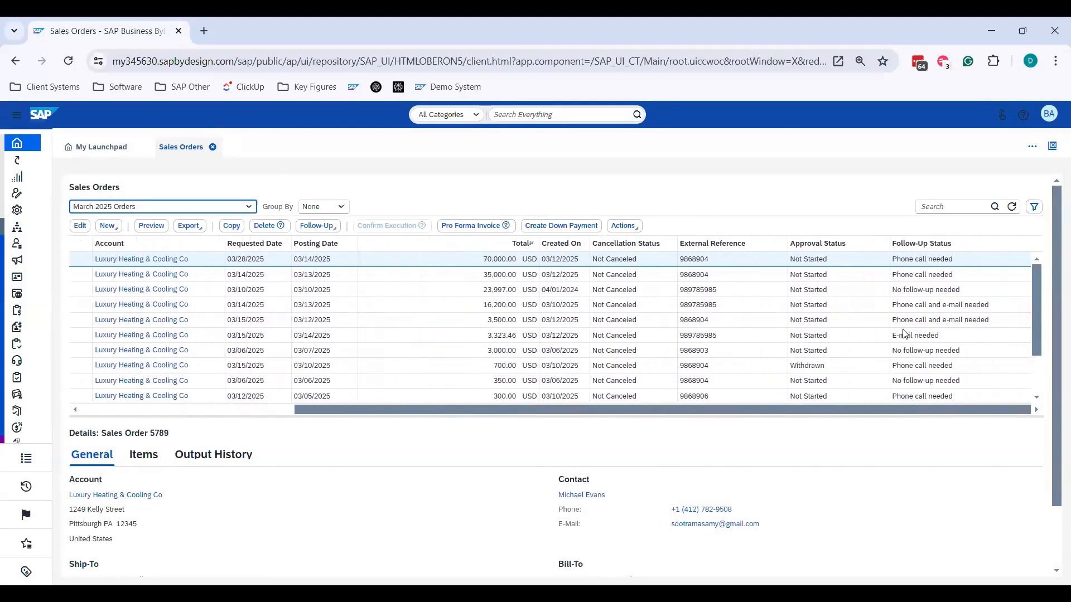
left_click(931, 396)
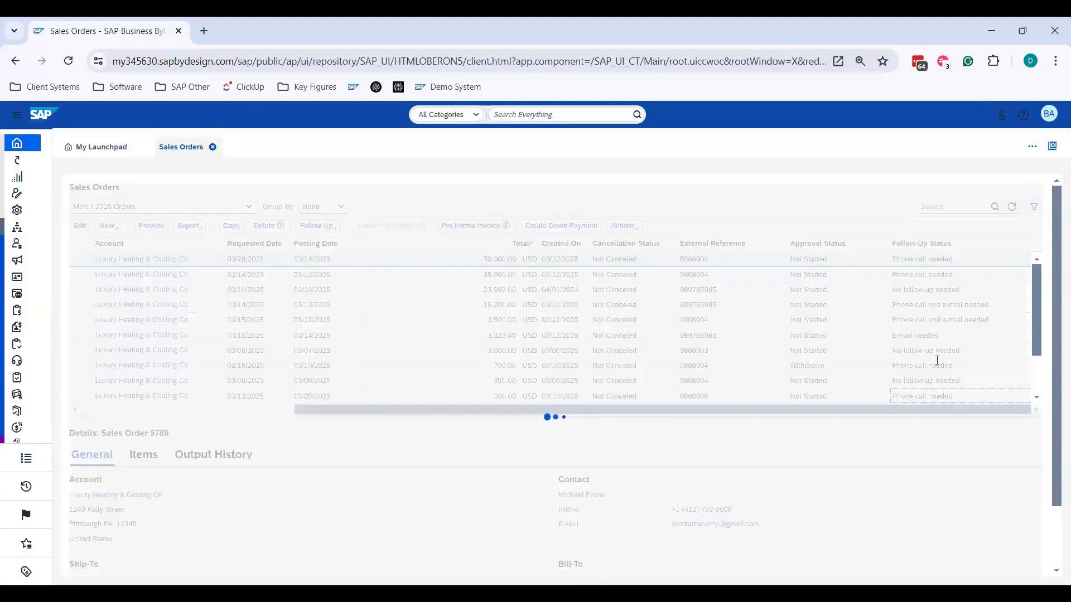
- Start adaptation mode for the sales orders list and open the extension fields of its table
left_click(1049, 115)
mouse_move(970, 167)
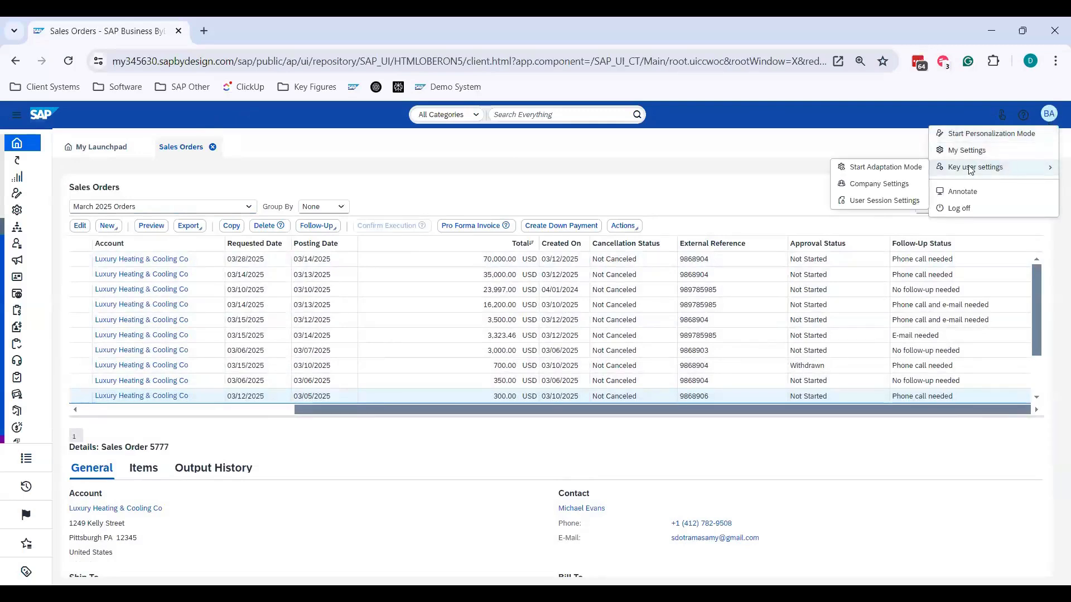
left_click(917, 168)
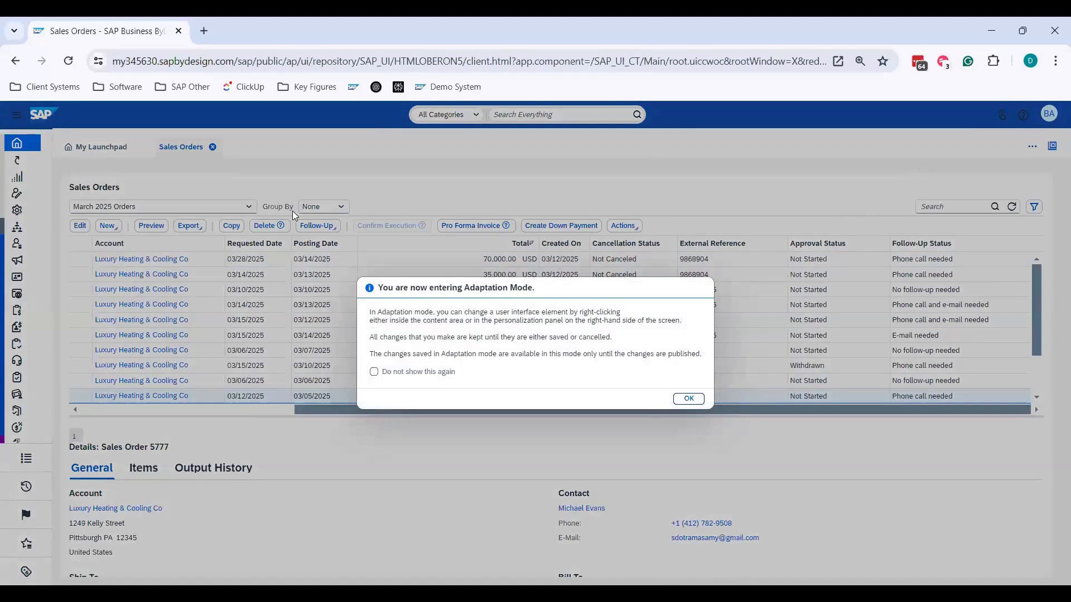
left_click(688, 399)
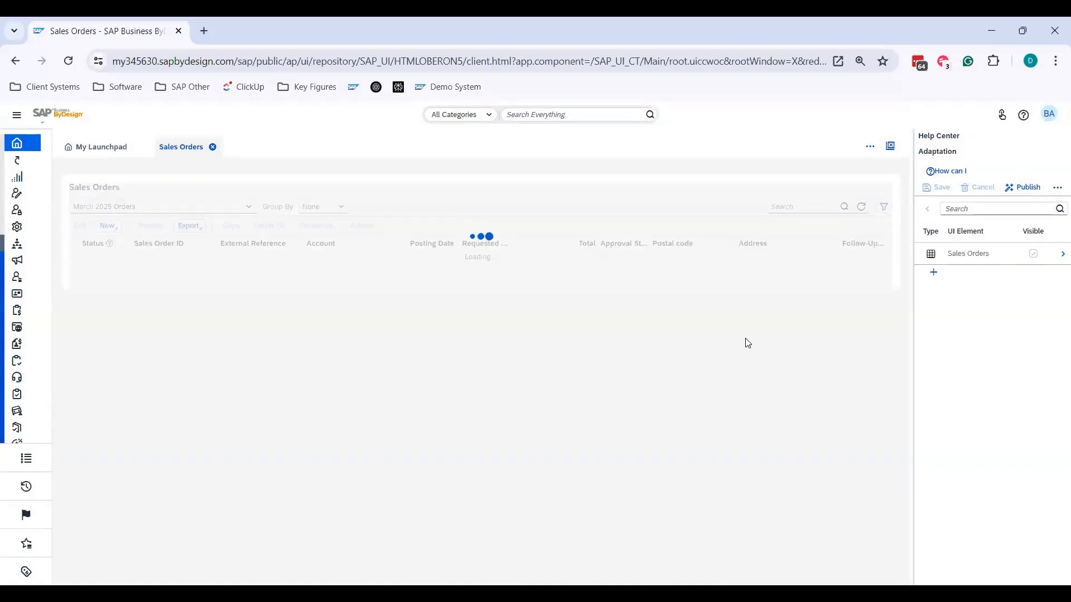
mouse_move(748, 329)
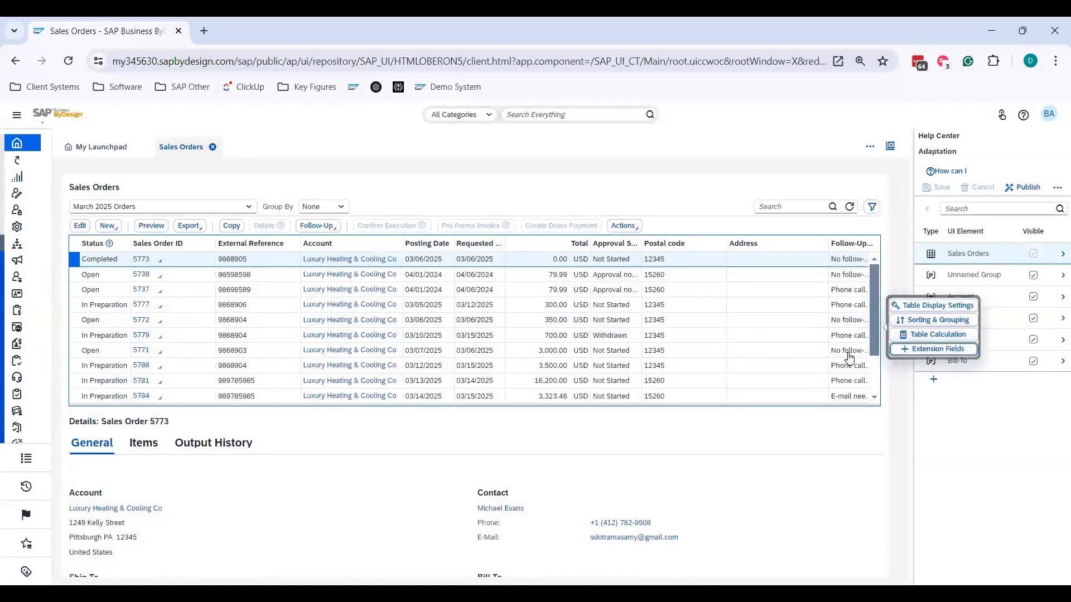
left_click(937, 349)
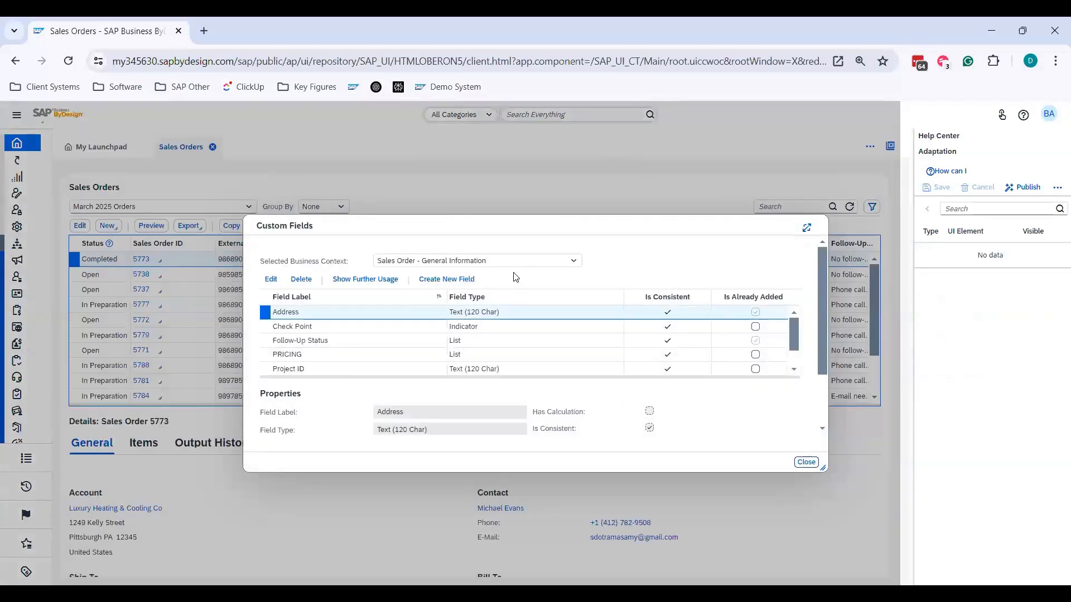
- Examine the custom fields for Sales Order - General Information, including the Follow-Up Status properties, and close the list
scroll(420, 335, "down", 4)
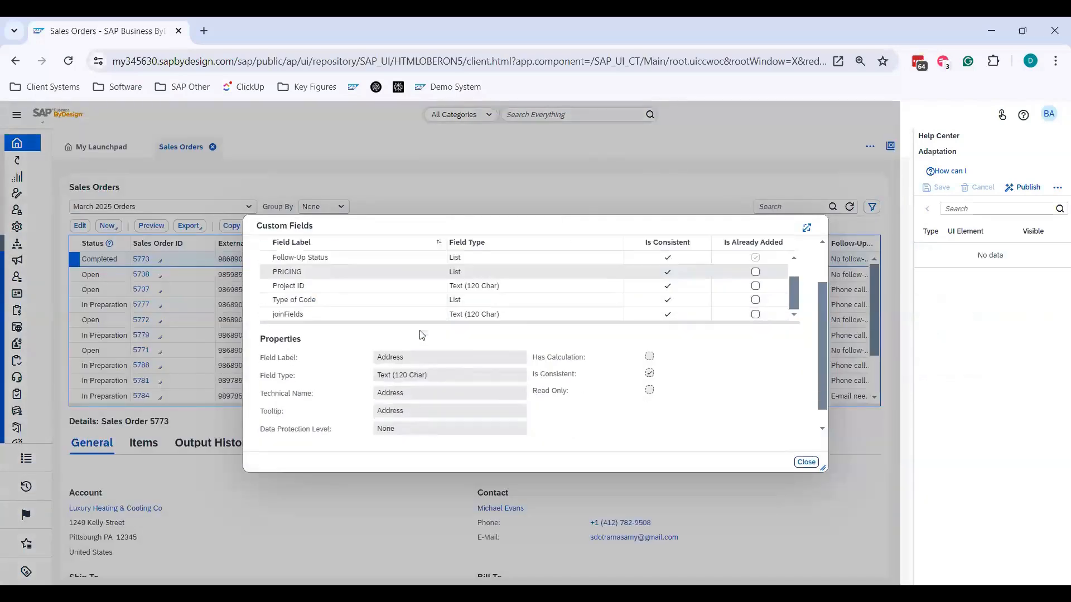
scroll(340, 329, "up", 3)
left_click(347, 309)
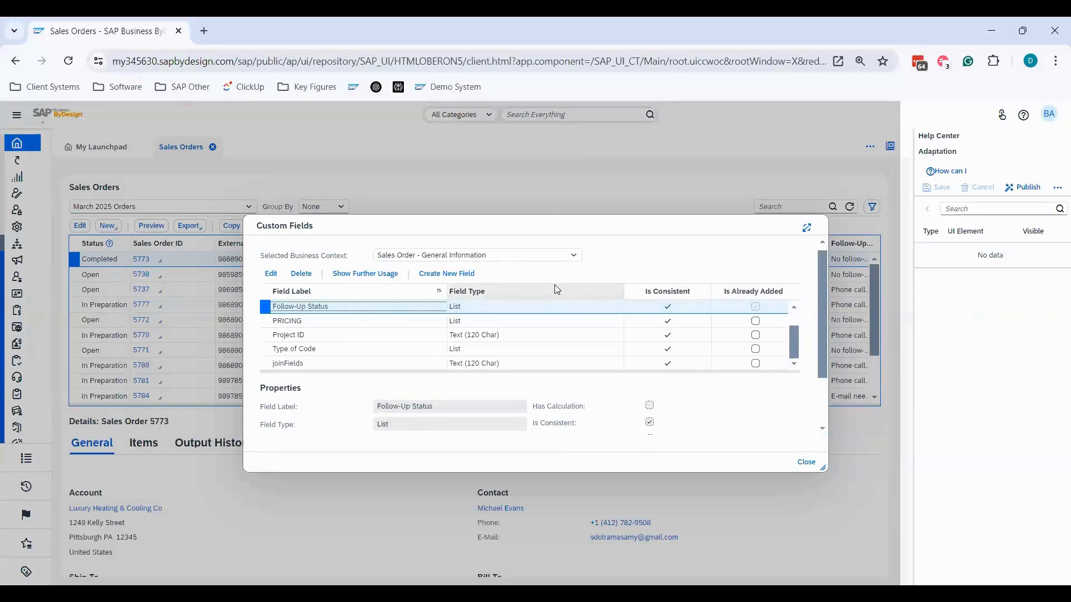
left_click(810, 462)
- Stop adaptation mode for the sales orders list from the key user settings
left_click(1053, 118)
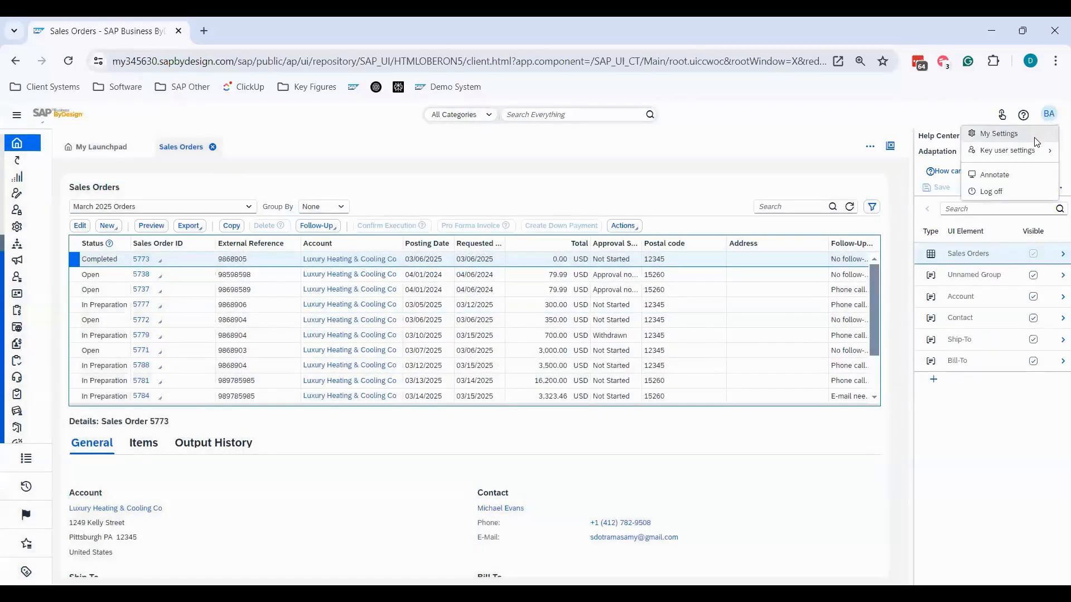
mouse_move(1003, 150)
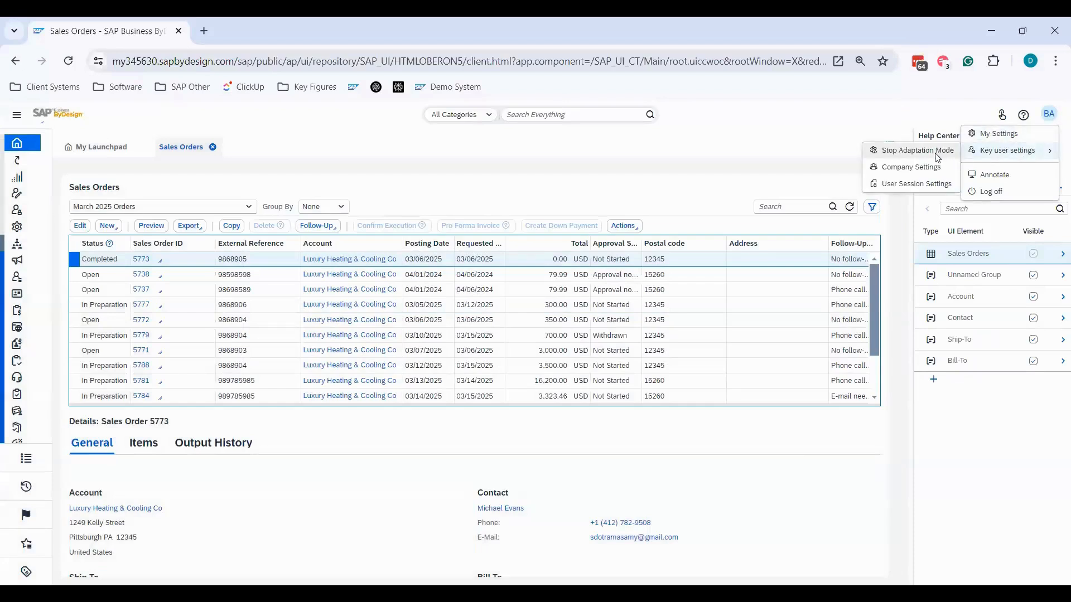
left_click(937, 158)
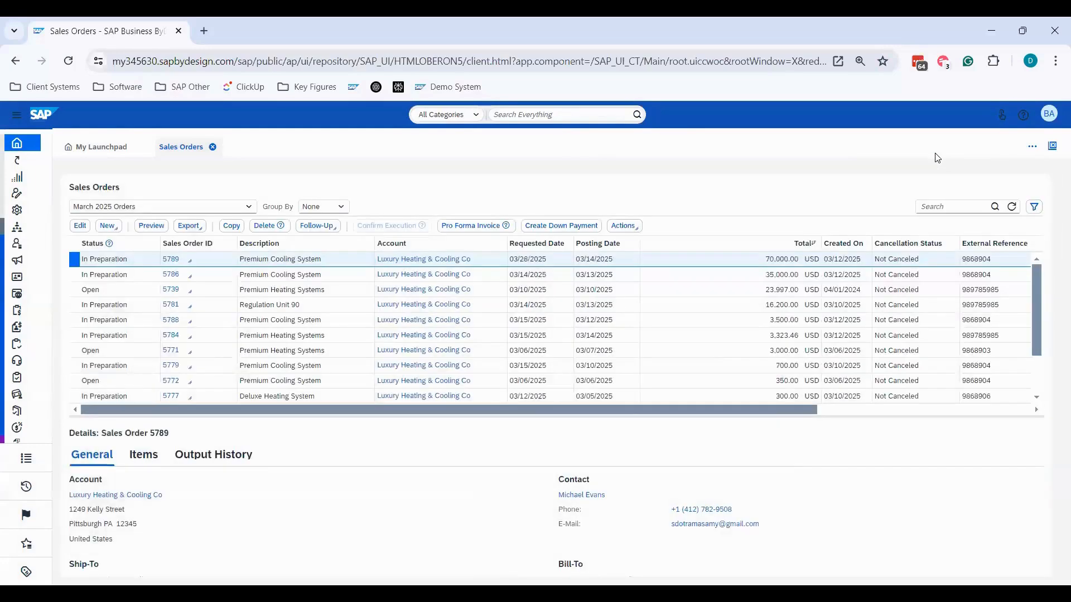
- Filter the March 2025 Orders by the Follow-Up Status "Phone call needed" using the advanced search fields
left_click(1035, 206)
scroll(499, 404, "down", 2)
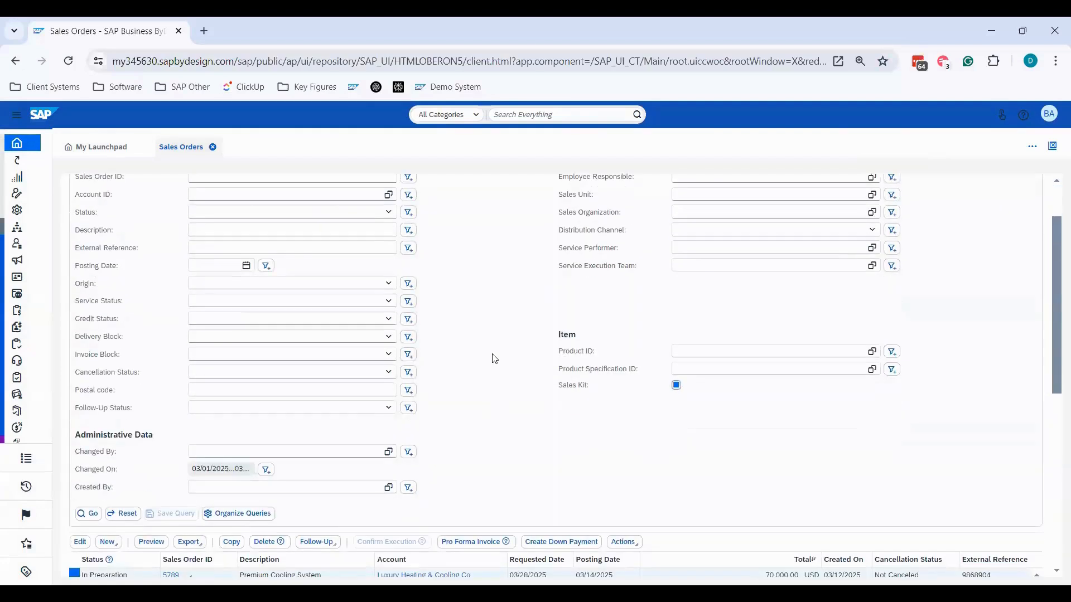
scroll(492, 358, "up", 2)
left_click(250, 206)
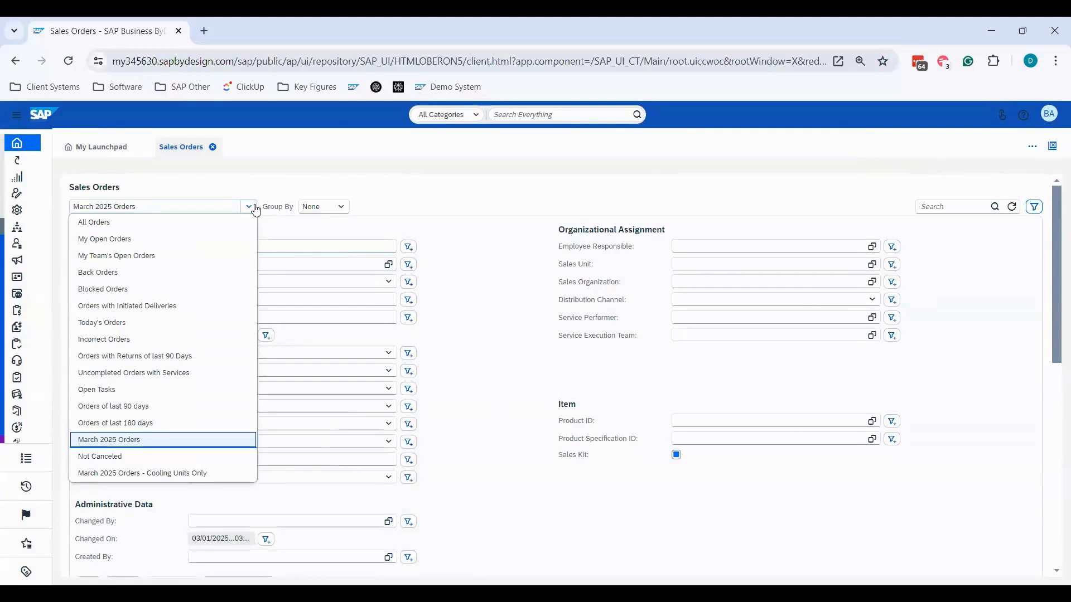
left_click(450, 211)
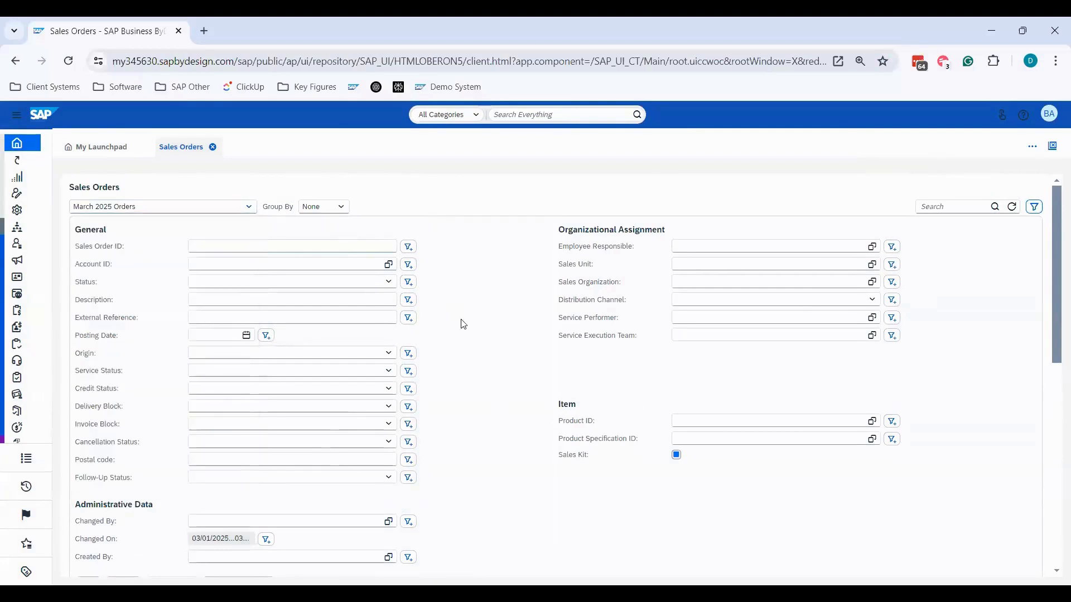
scroll(461, 323, "down", 2)
left_click(388, 408)
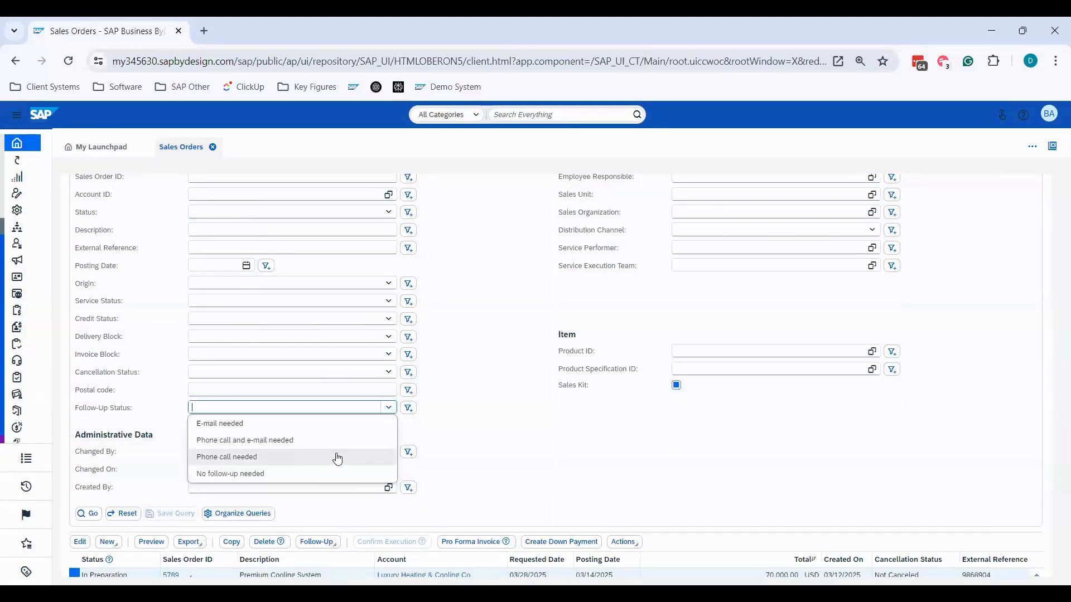
left_click(337, 458)
scroll(433, 395, "down", 2)
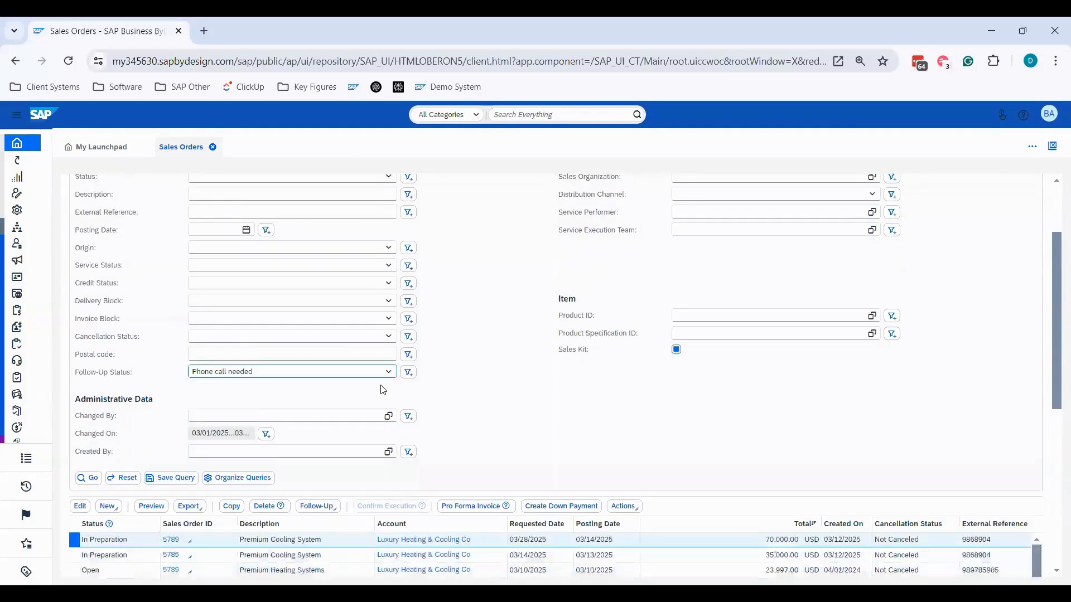
left_click(90, 444)
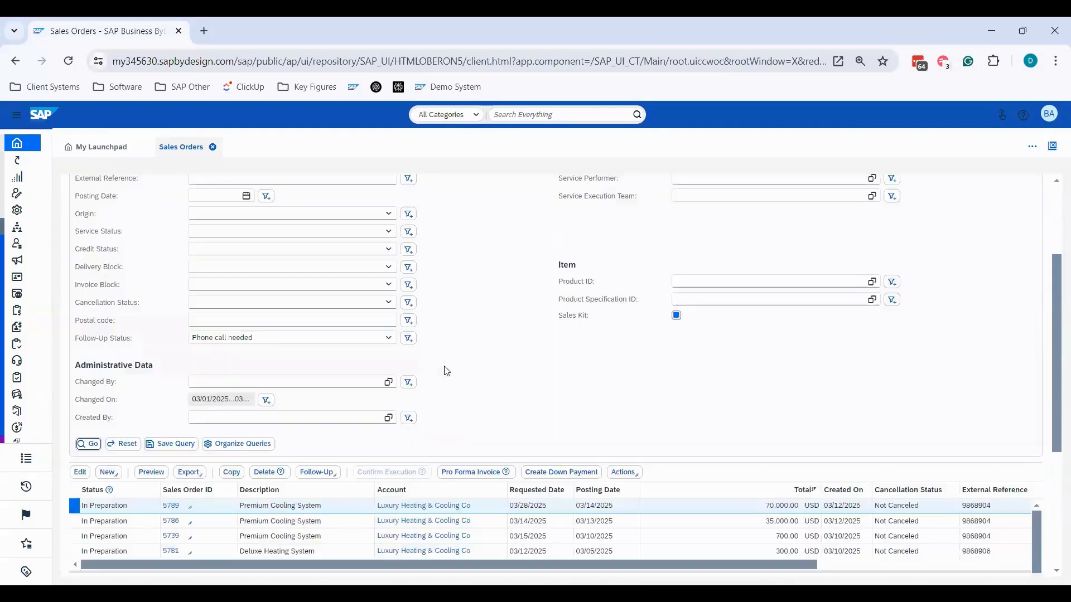
- Move the Follow-Up Status column in the sales orders table to directly after the Posting Date column
scroll(617, 503, "down", 2)
left_click_drag(797, 495, 1010, 496)
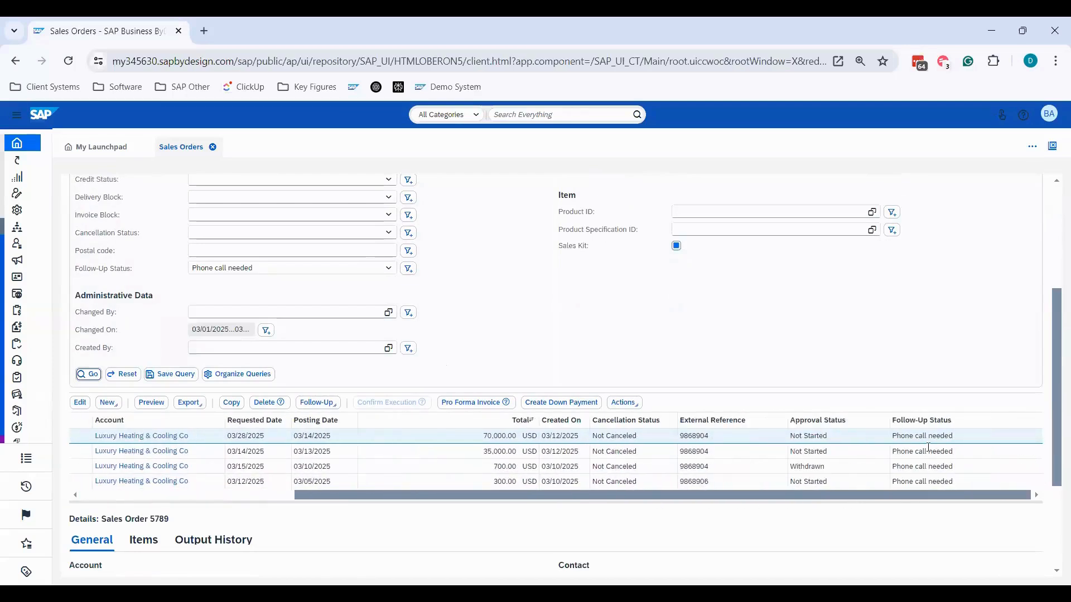
left_click_drag(925, 421, 359, 422)
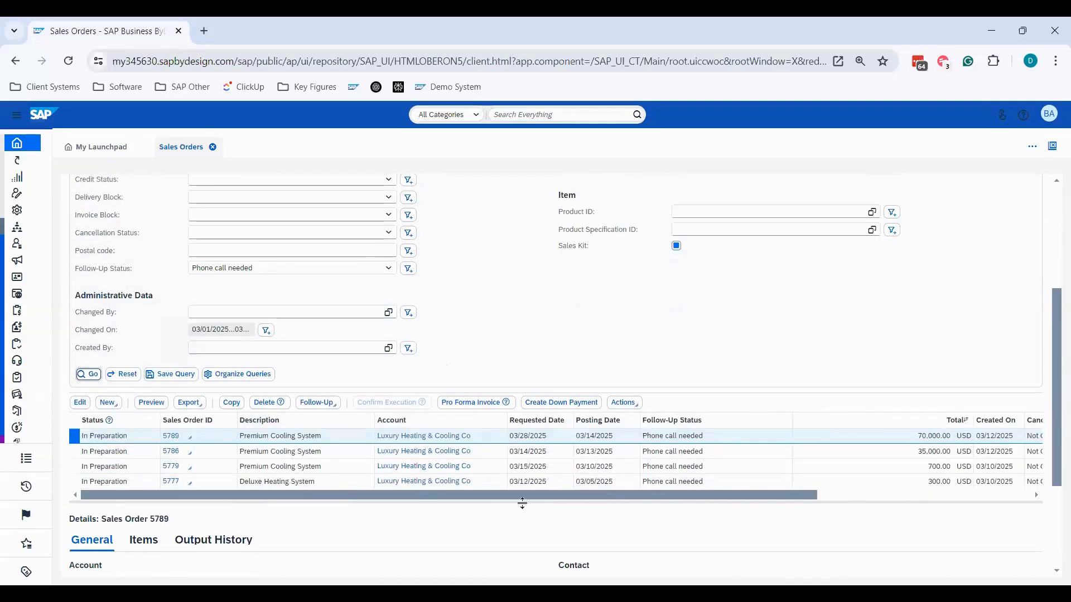
- Save the filtered search as a query named "Phone Calls Needed" that executes on selection
scroll(550, 353, "up", 3)
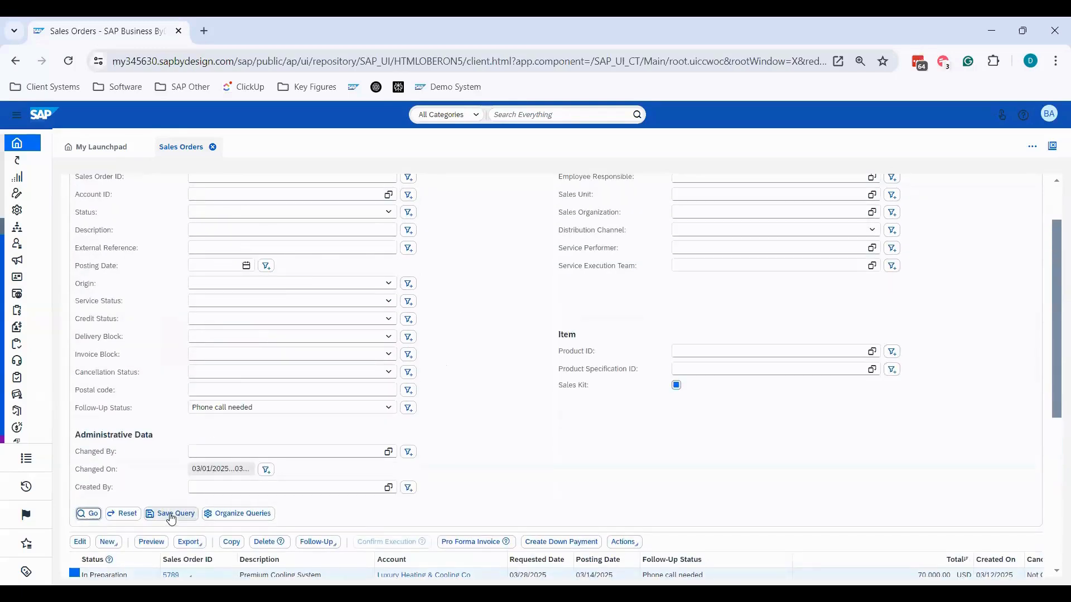
left_click(167, 514)
left_click_drag(502, 322, 467, 337)
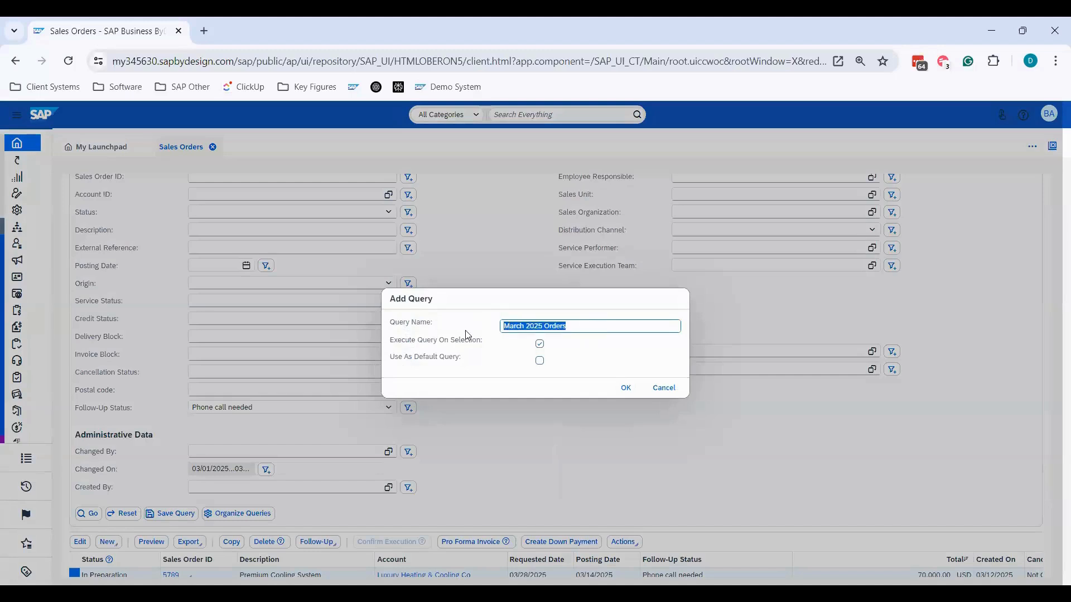
type("Phone Calls Needed")
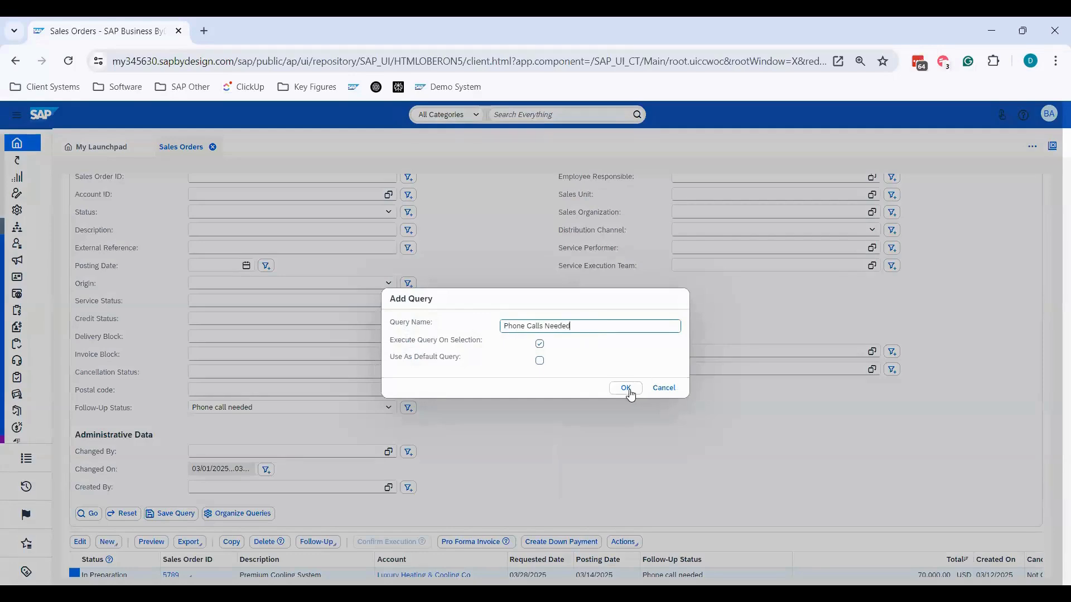
left_click(627, 389)
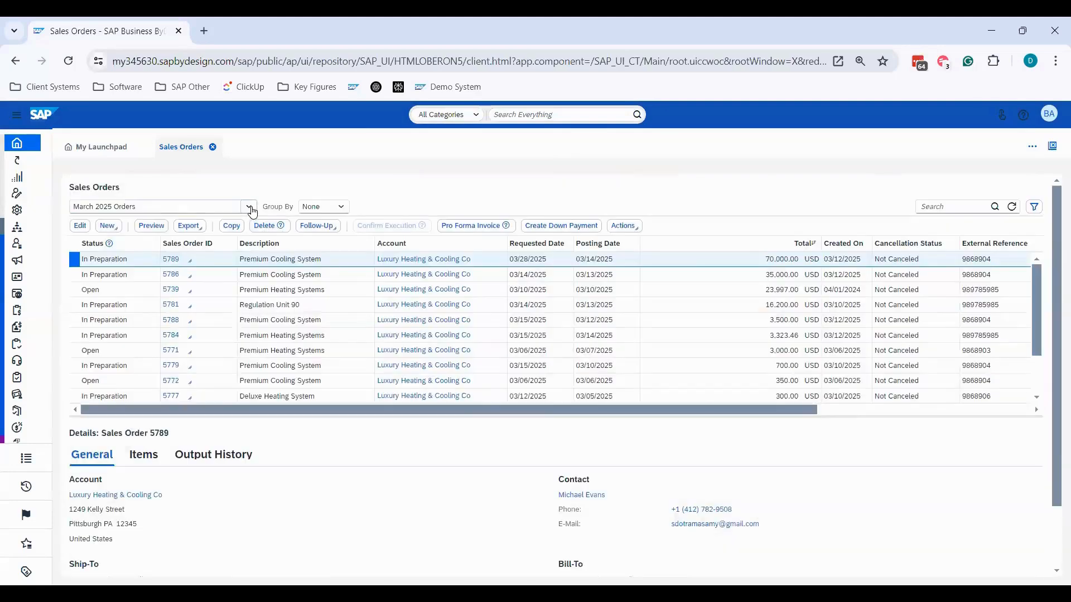
- Organize the sales order queries so that "Phone Calls Needed" is the default, and apply the change
left_click(1035, 208)
scroll(154, 513, "down", 1)
scroll(153, 512, "down", 3)
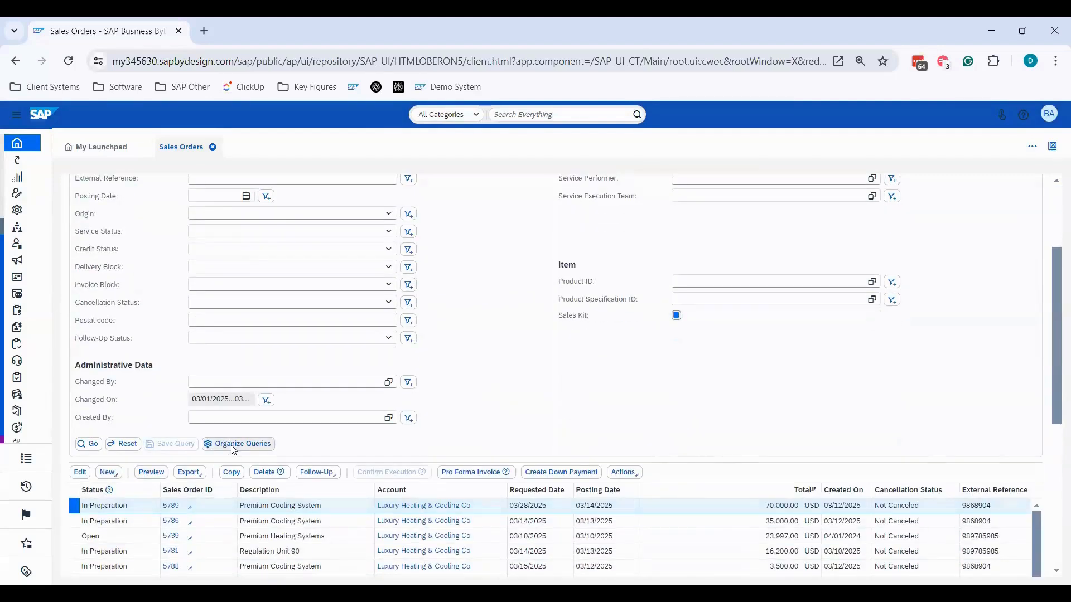
left_click(241, 443)
left_click(414, 524)
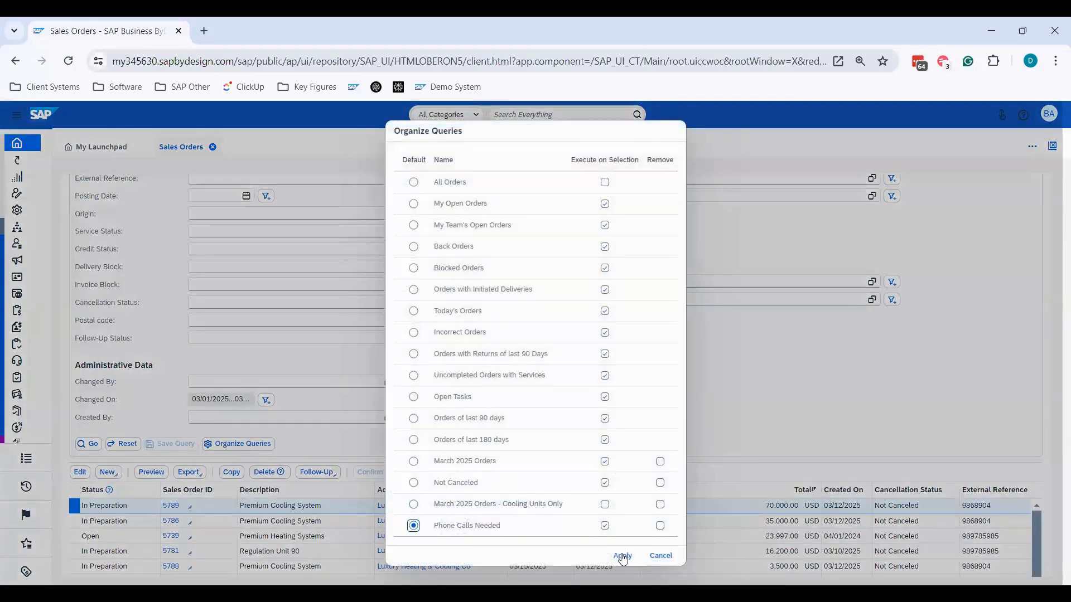
left_click(622, 556)
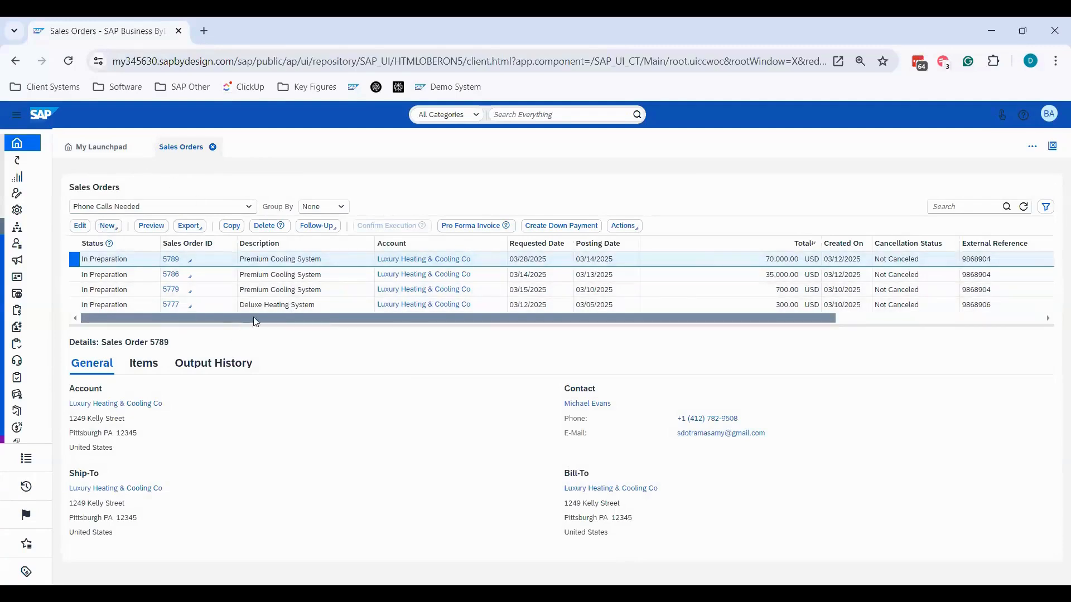
- Examine the Follow-Up Status column in the Phone Calls Needed list and close the sales orders view
left_click_drag(254, 318, 489, 311)
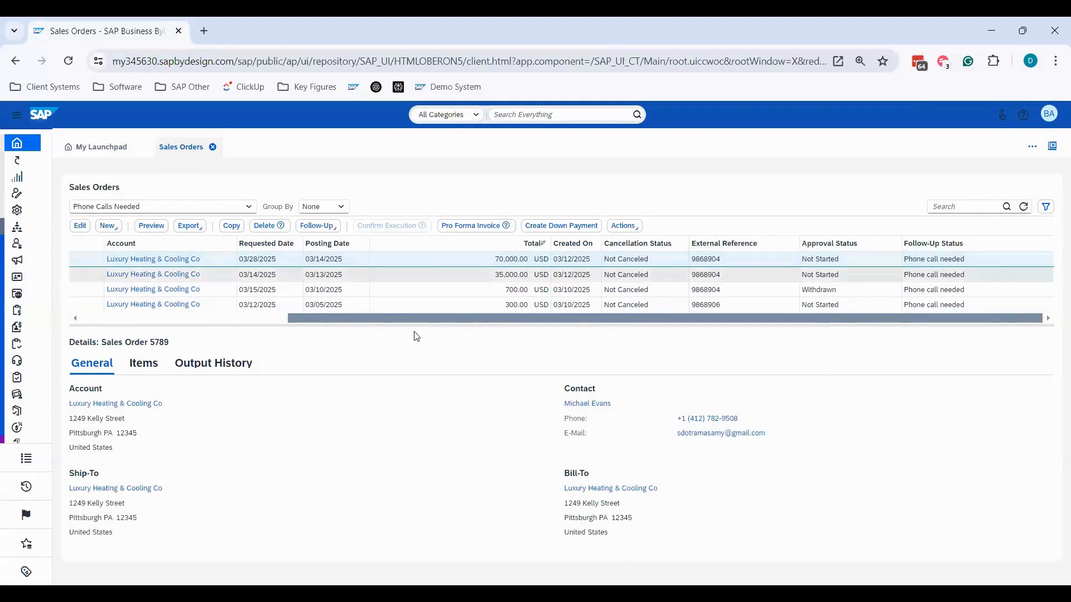
left_click_drag(415, 313, 208, 316)
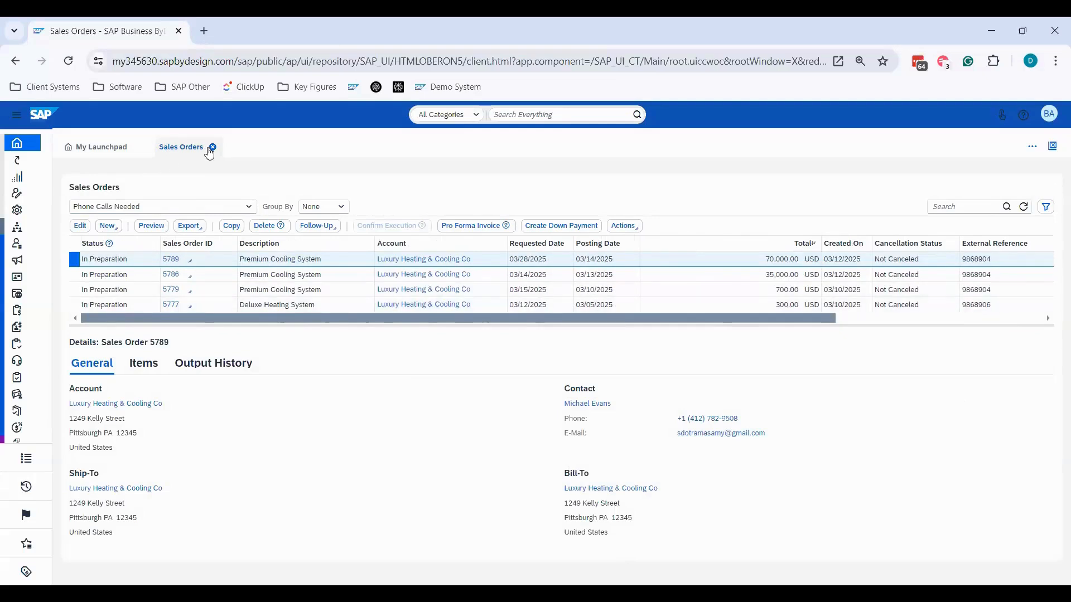
left_click(212, 147)
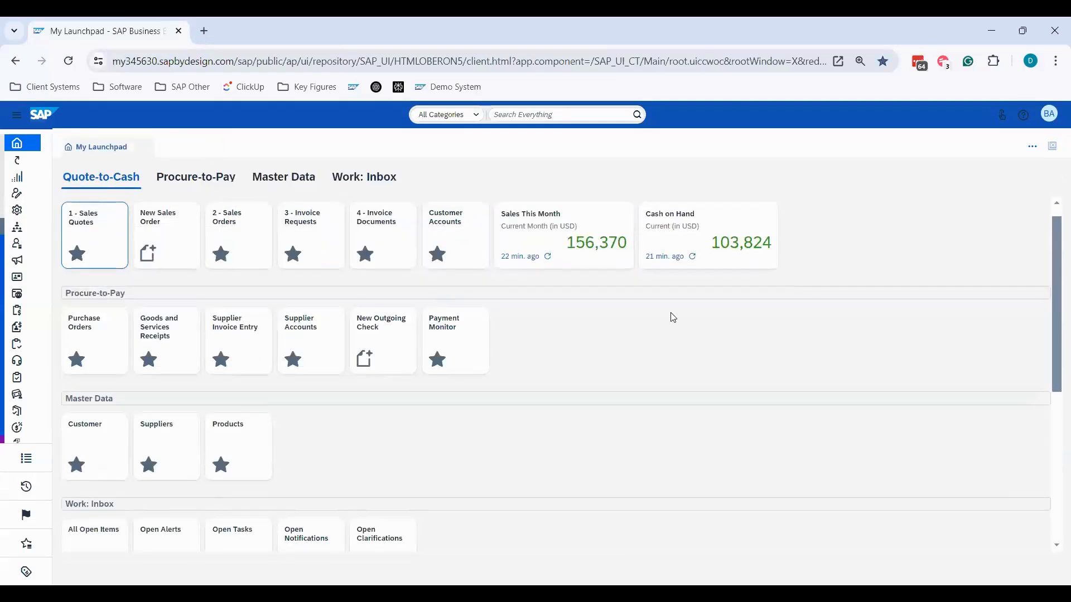
- Start personalization mode for the launchpad and add the KPI "Phone calls to make today" to the Quote-to-Cash group
left_click(1048, 117)
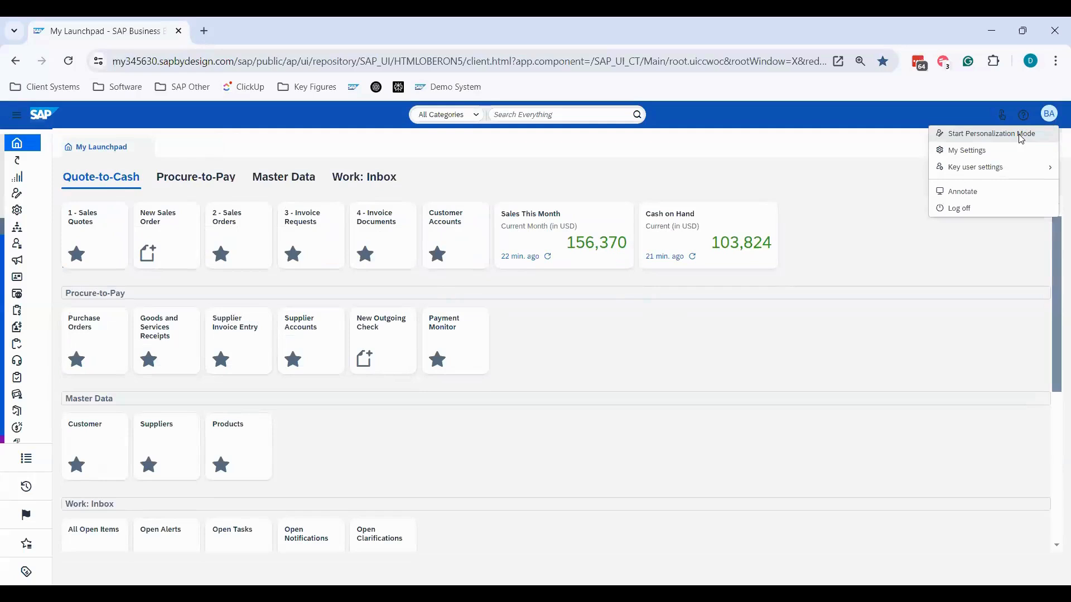
left_click(1021, 134)
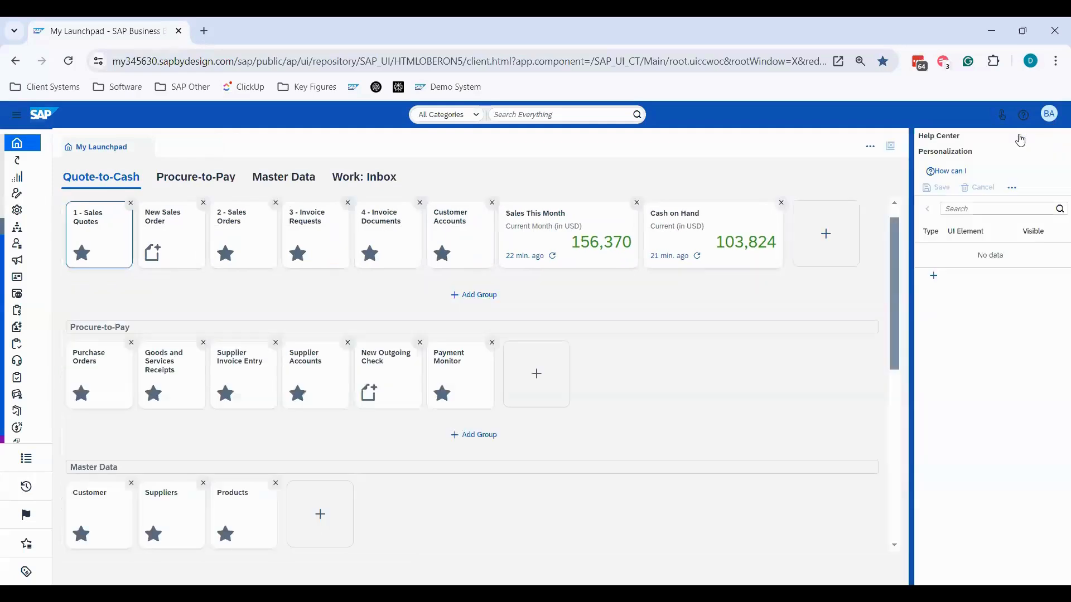
left_click(831, 238)
left_click(322, 193)
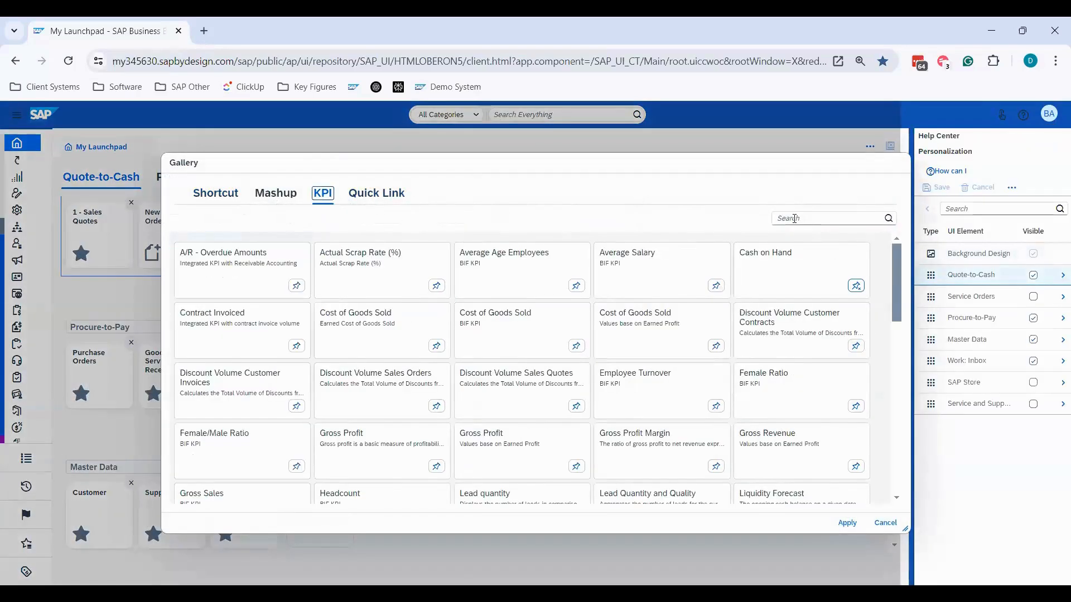
type("pho")
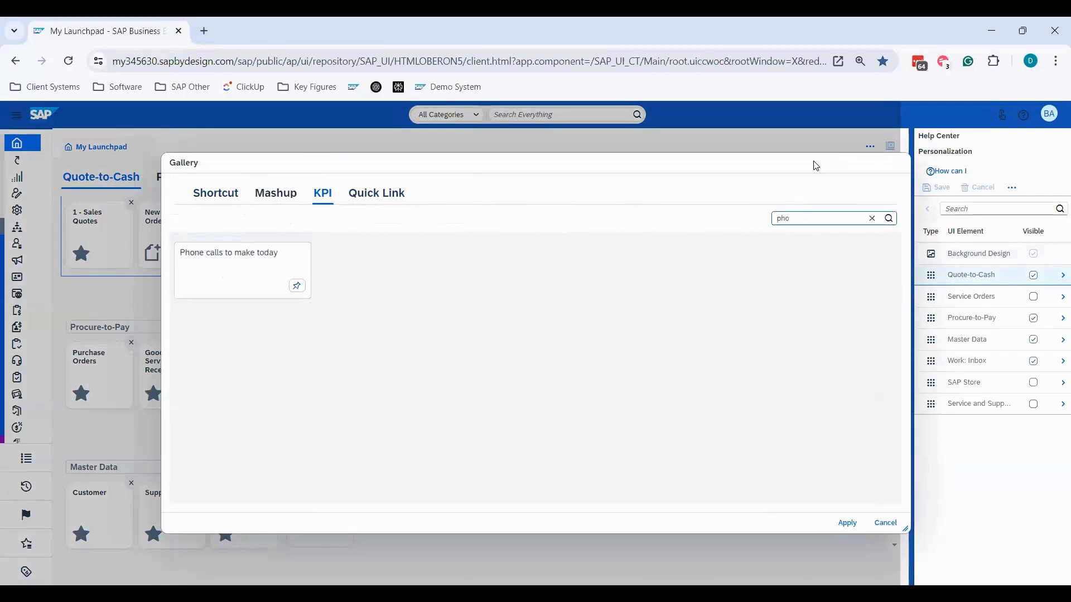
left_click(297, 286)
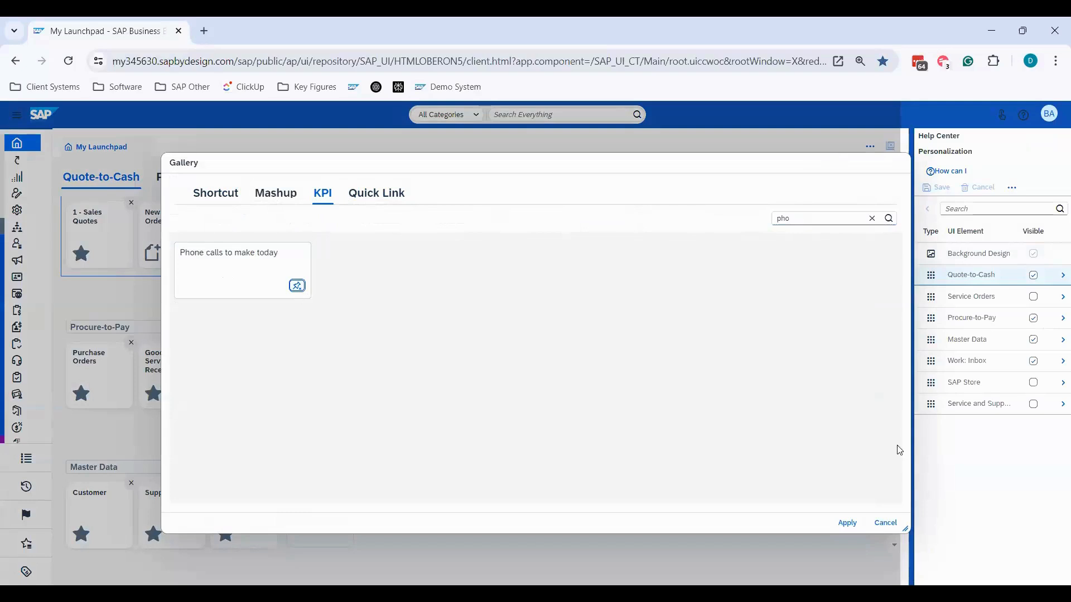
left_click(847, 524)
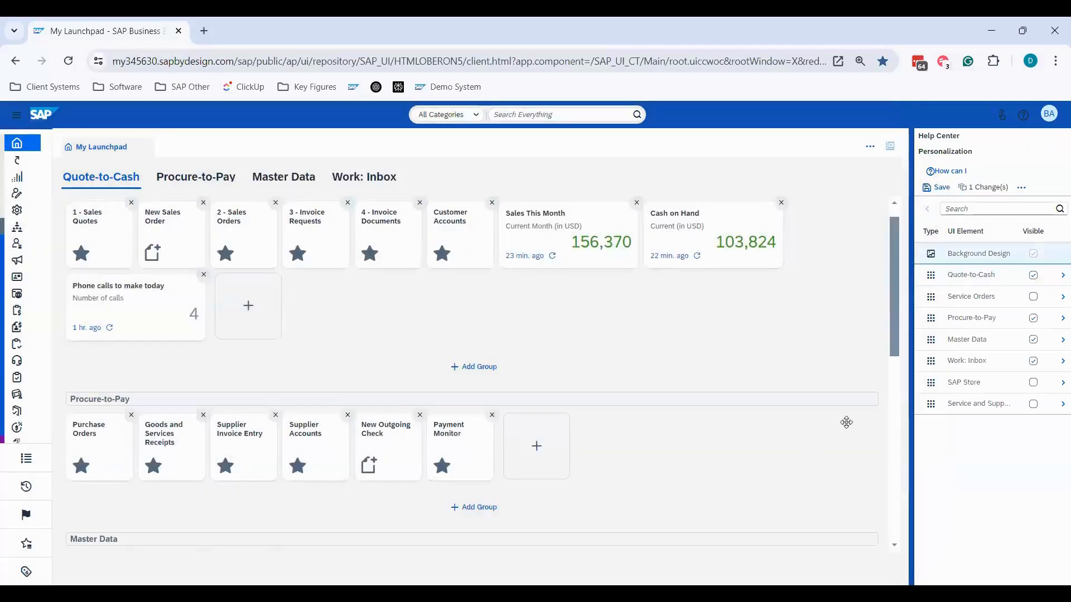
- Save the launchpad personalization changes and stop personalization mode
left_click(937, 187)
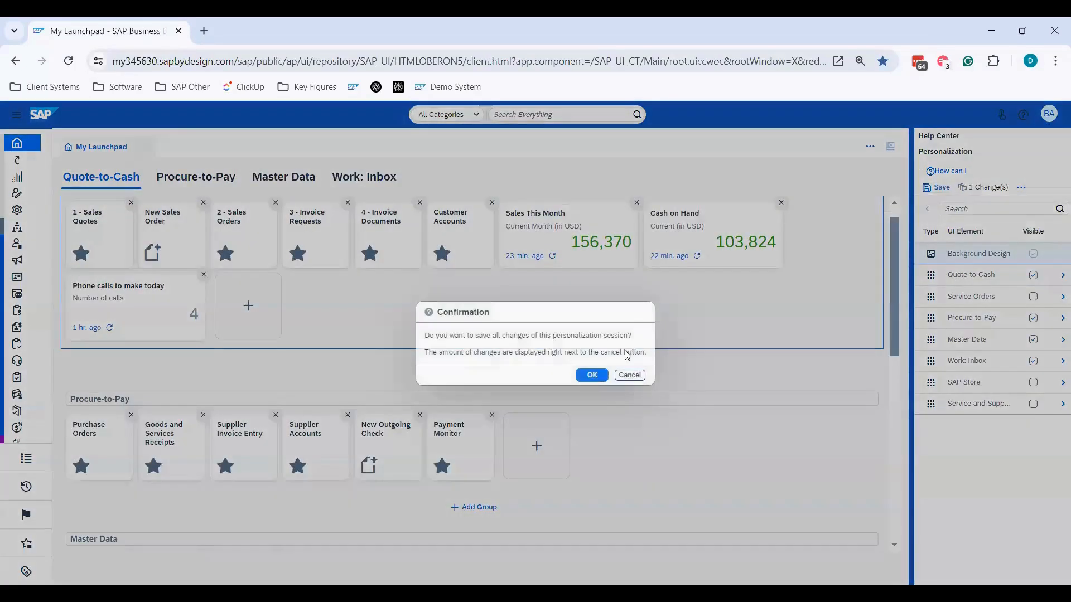
left_click(590, 375)
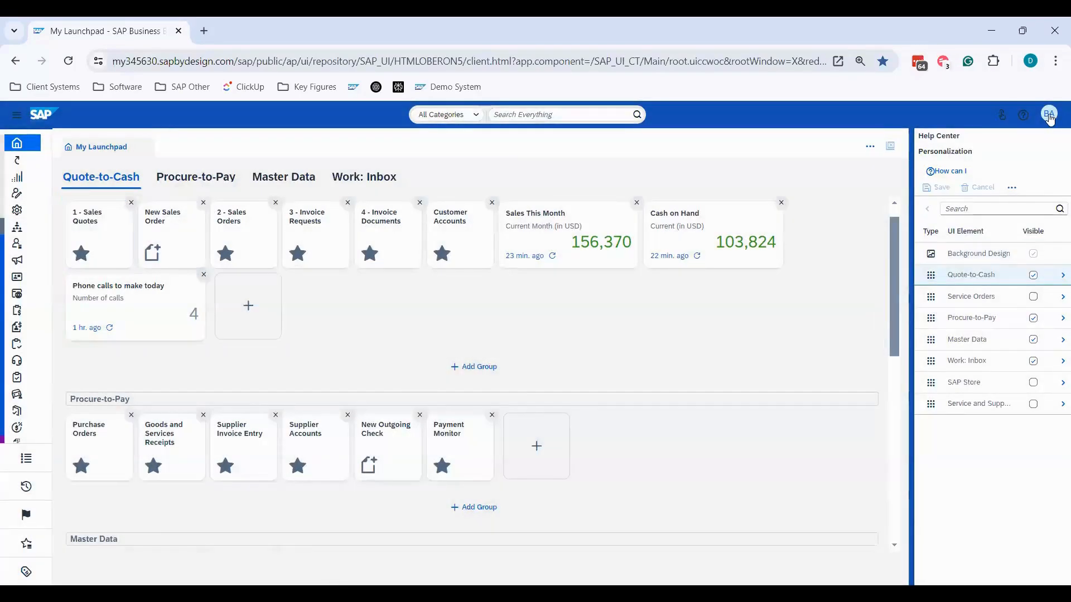
left_click(1048, 117)
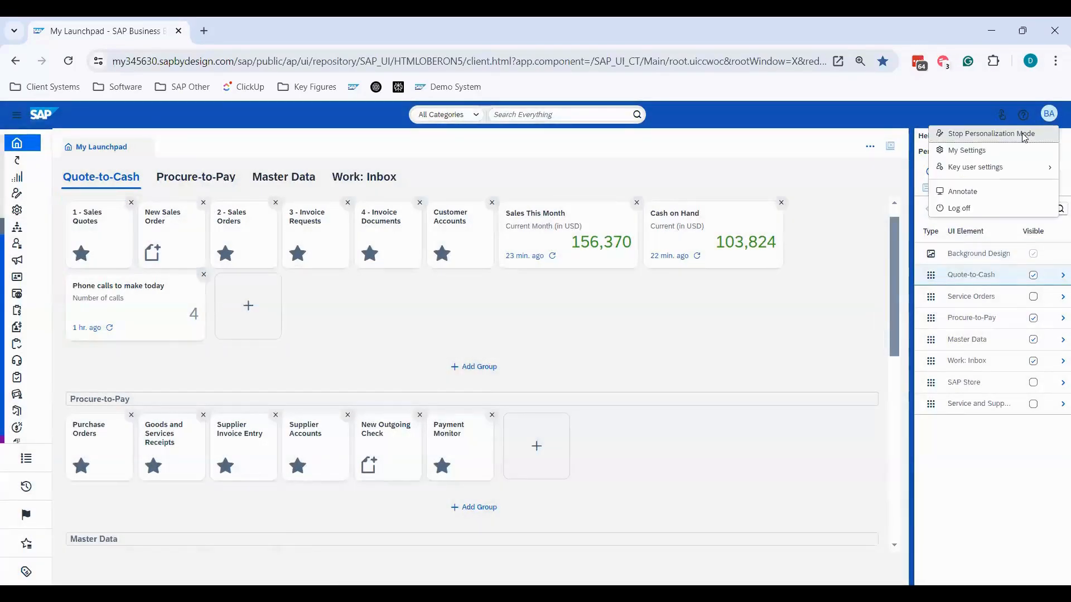
left_click(1023, 133)
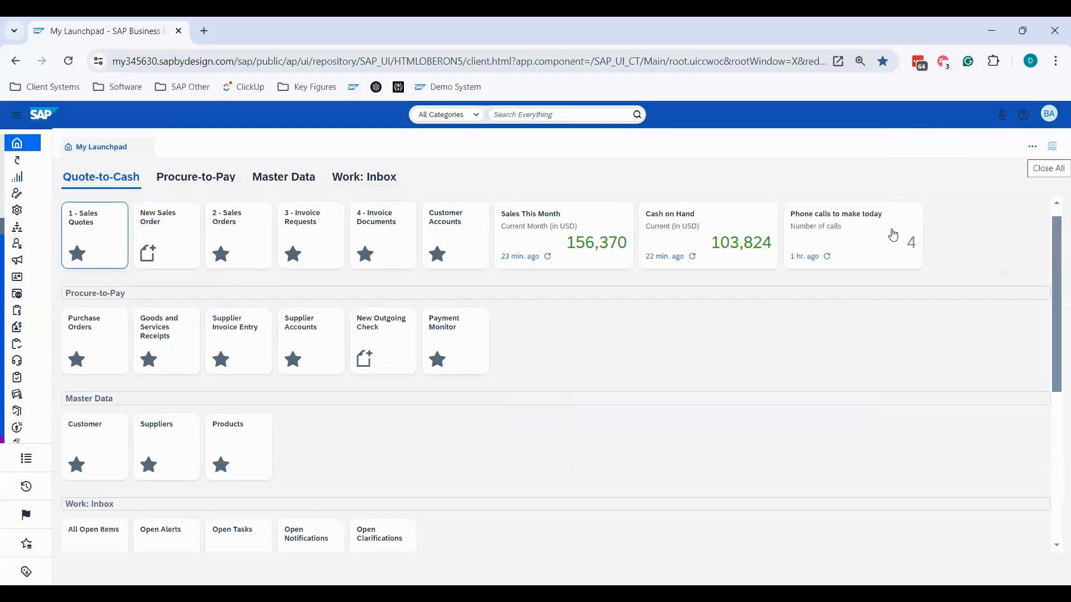
- Open the "Phone calls to make today" KPI, examine its follow-up task details, and close it
left_click(869, 244)
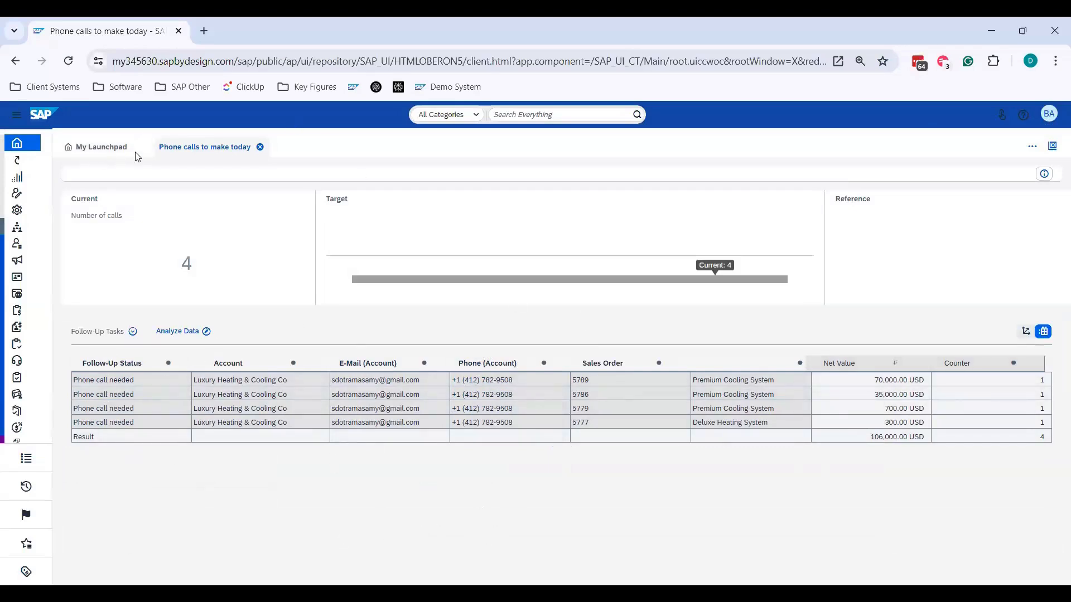
left_click(259, 147)
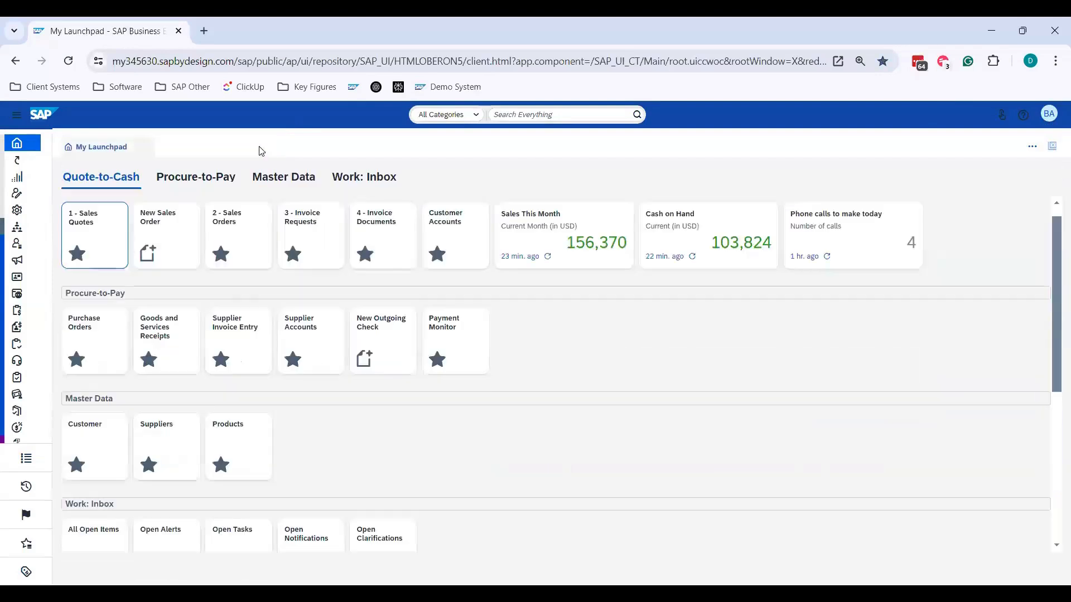
- Open sales order 5789 from the "Phone calls to make today" KPI details, and close the order and the KPI
left_click(852, 244)
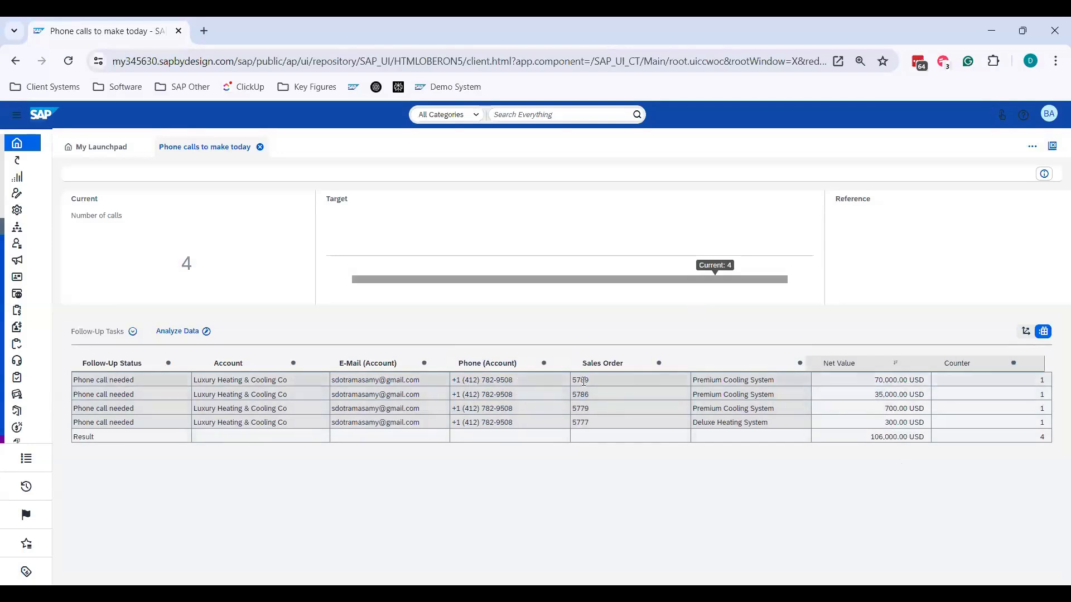
mouse_move(580, 399)
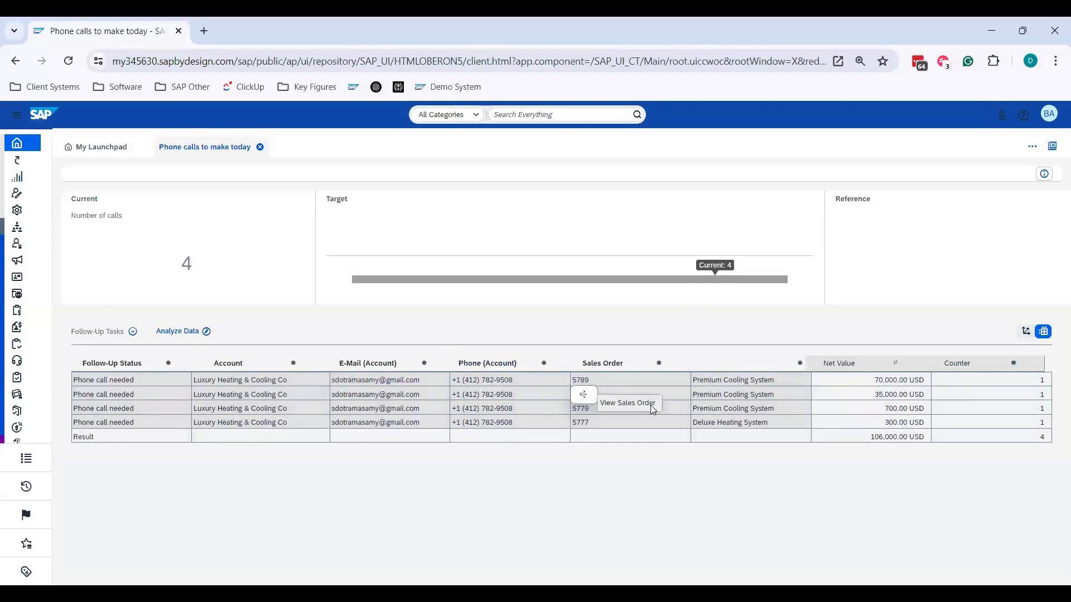
left_click(580, 399)
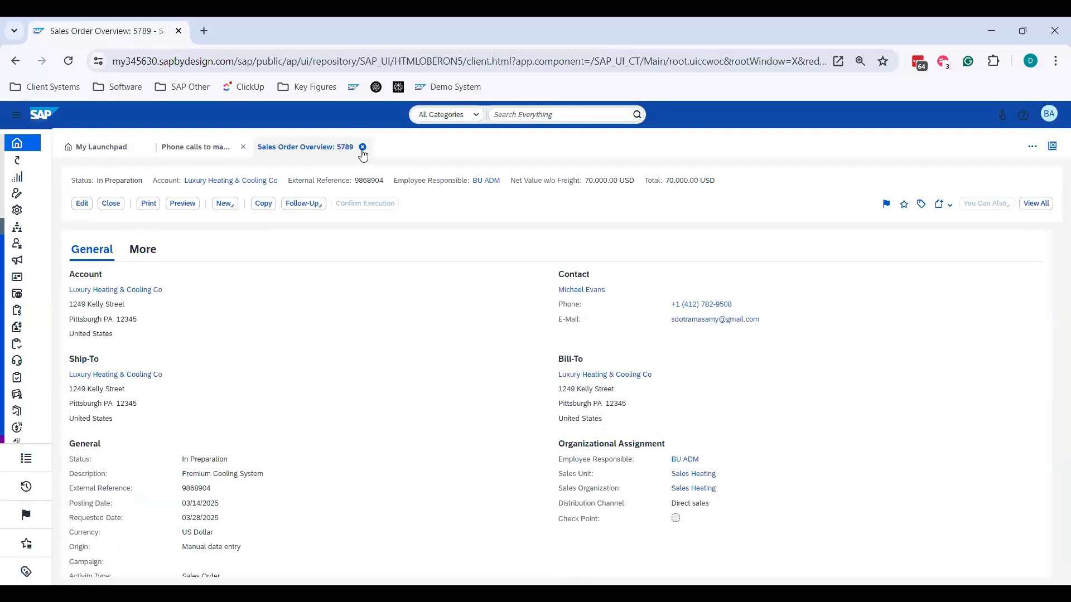
left_click(362, 148)
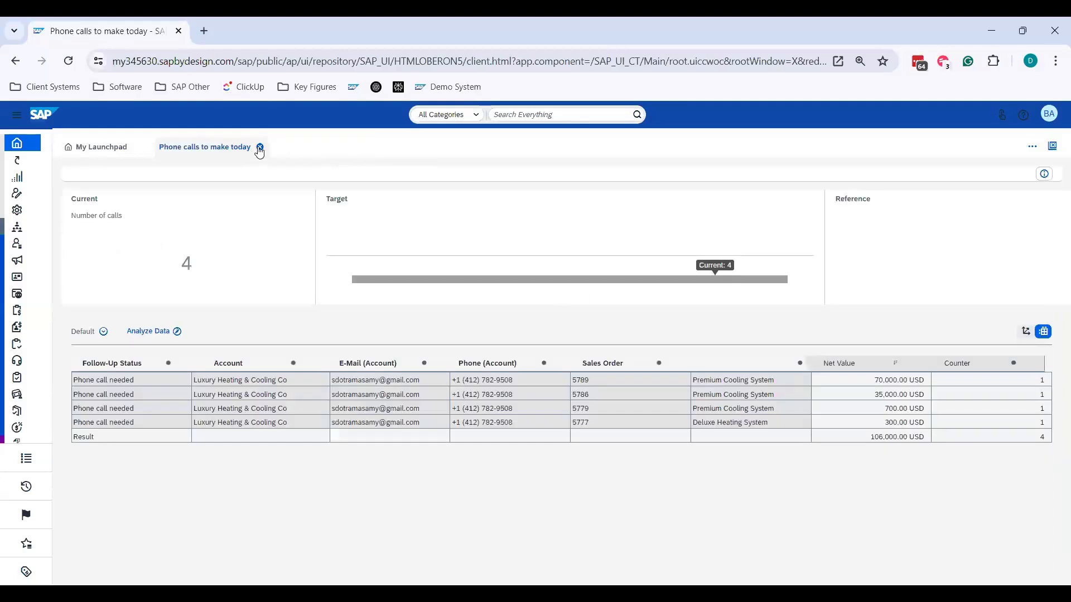
left_click(258, 148)
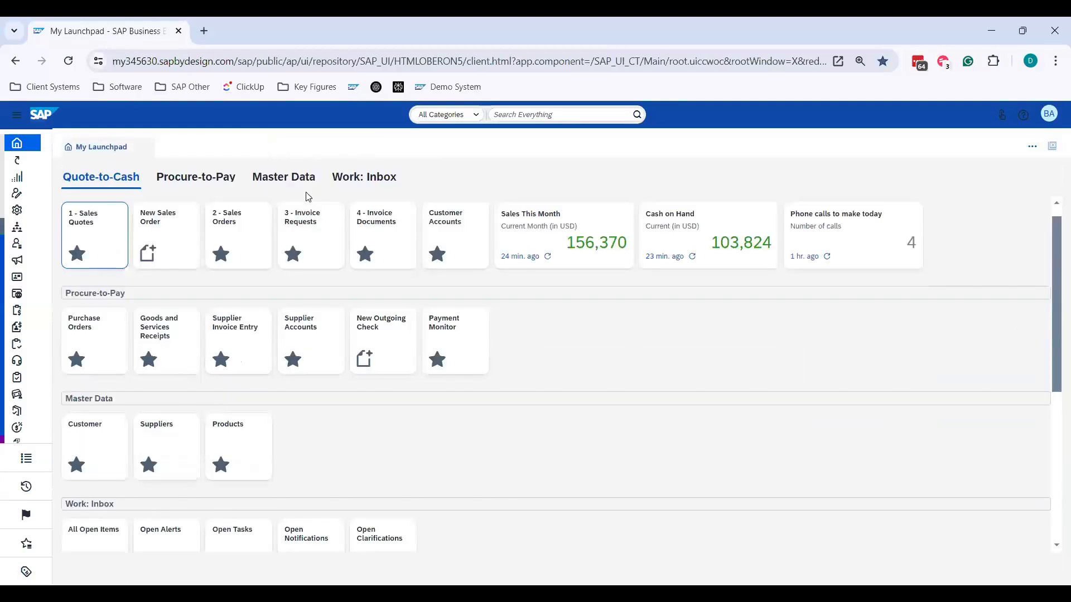
- Open the Sales Orders view of the Sales Orders work center, run the All Orders query and browse the listed orders
left_click(16, 115)
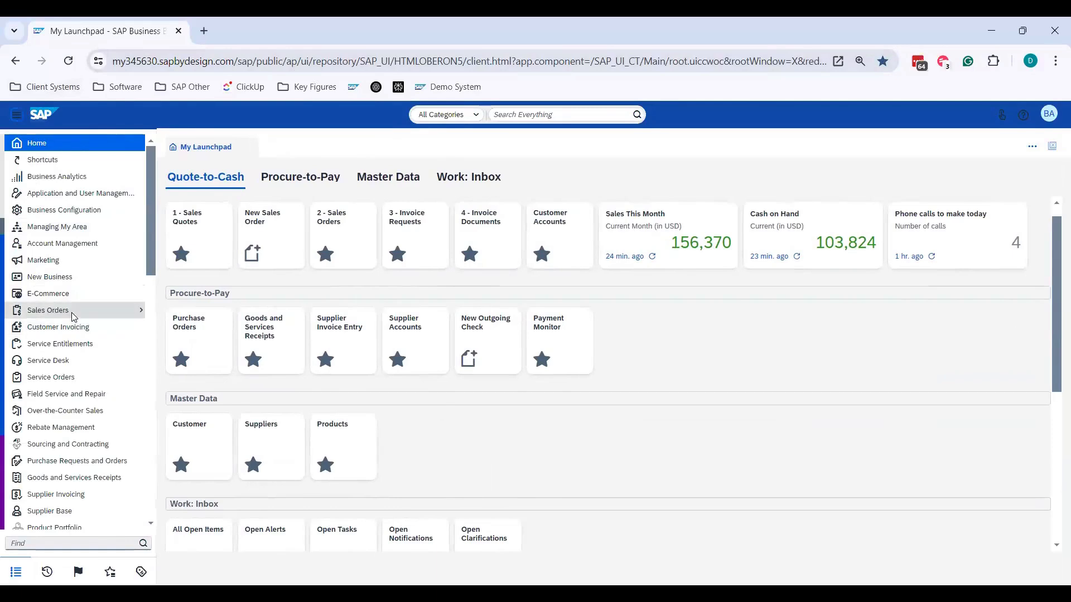
mouse_move(73, 312)
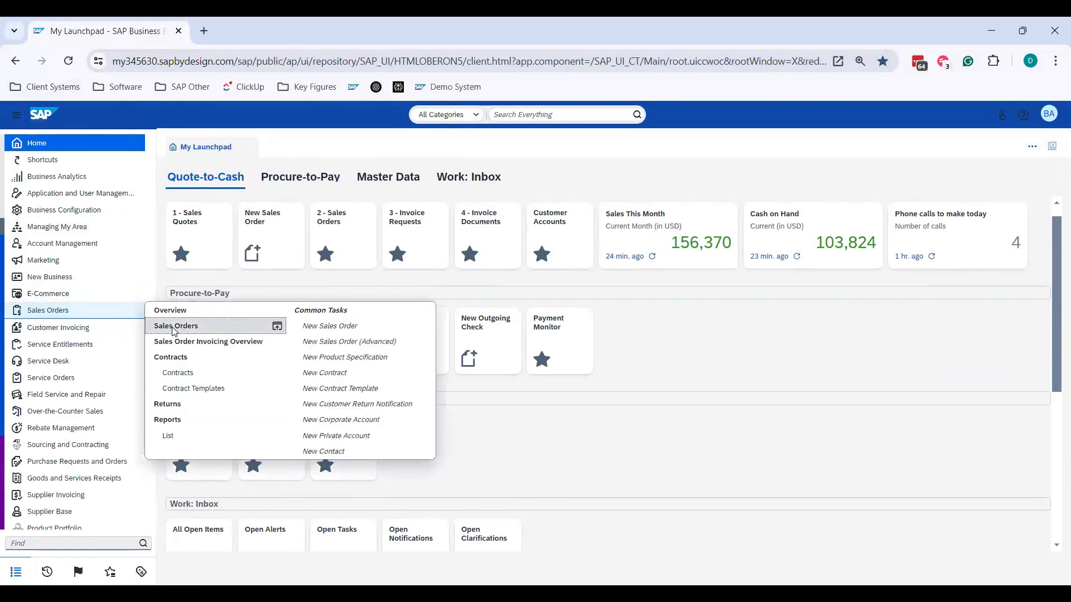
left_click(174, 328)
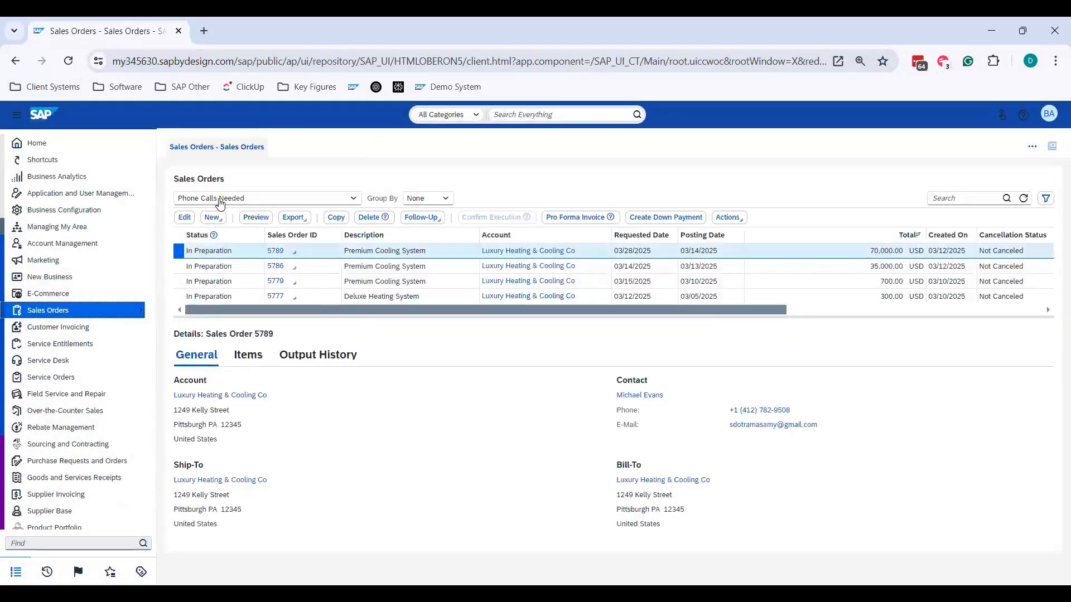
left_click(220, 200)
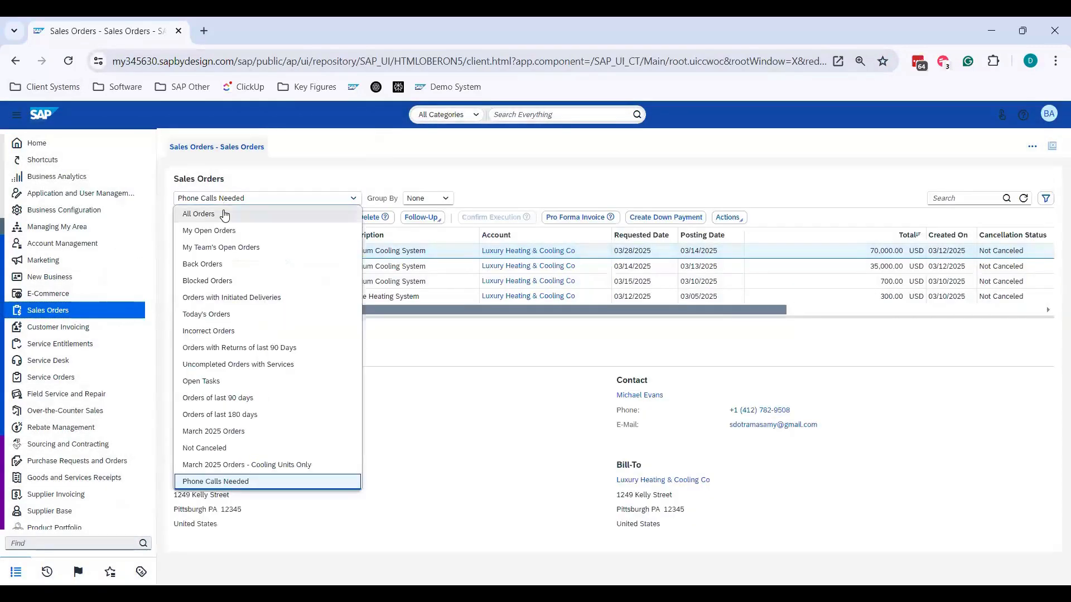
left_click(224, 215)
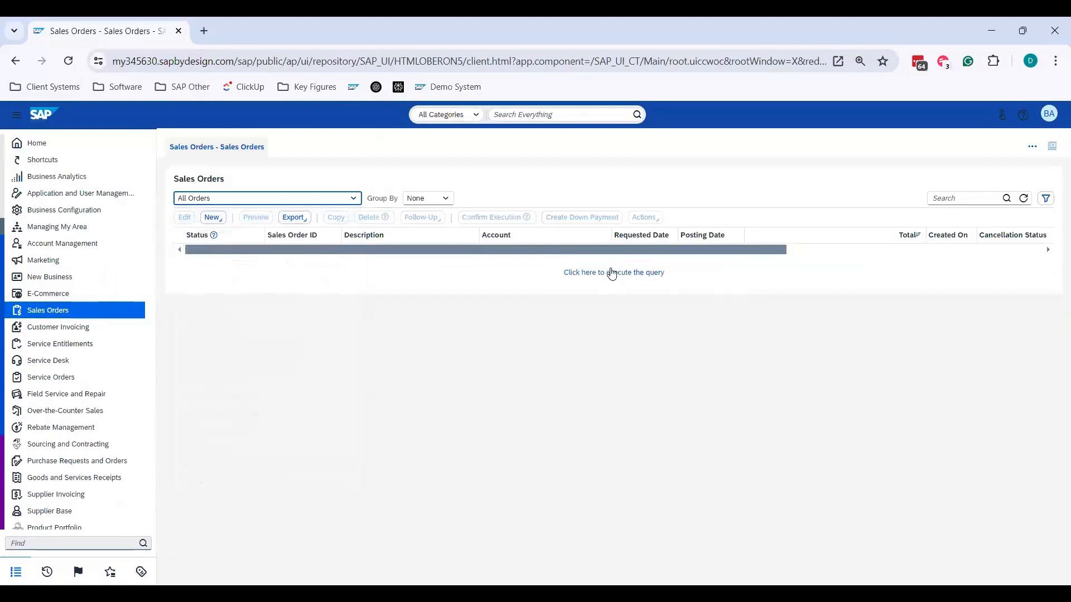
left_click(613, 276)
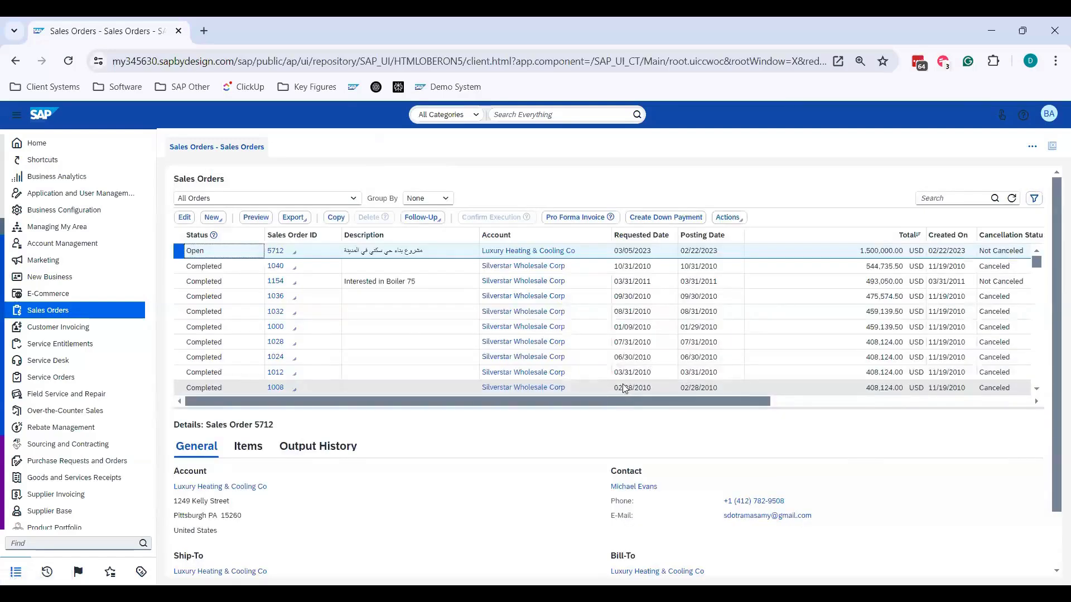
scroll(424, 321, "down", 2)
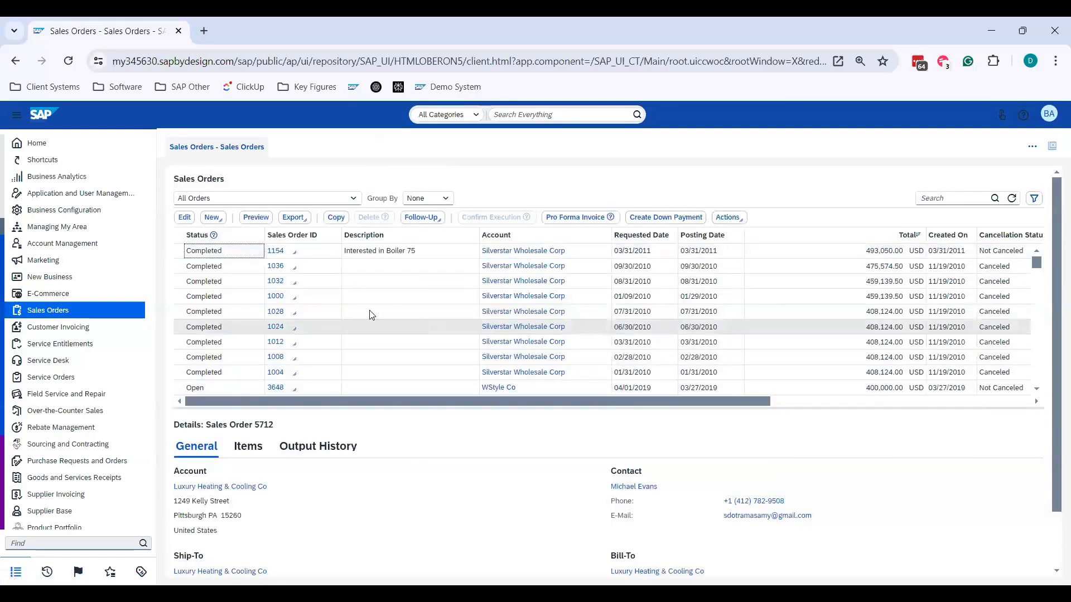
left_click(422, 318)
scroll(416, 335, "down", 1)
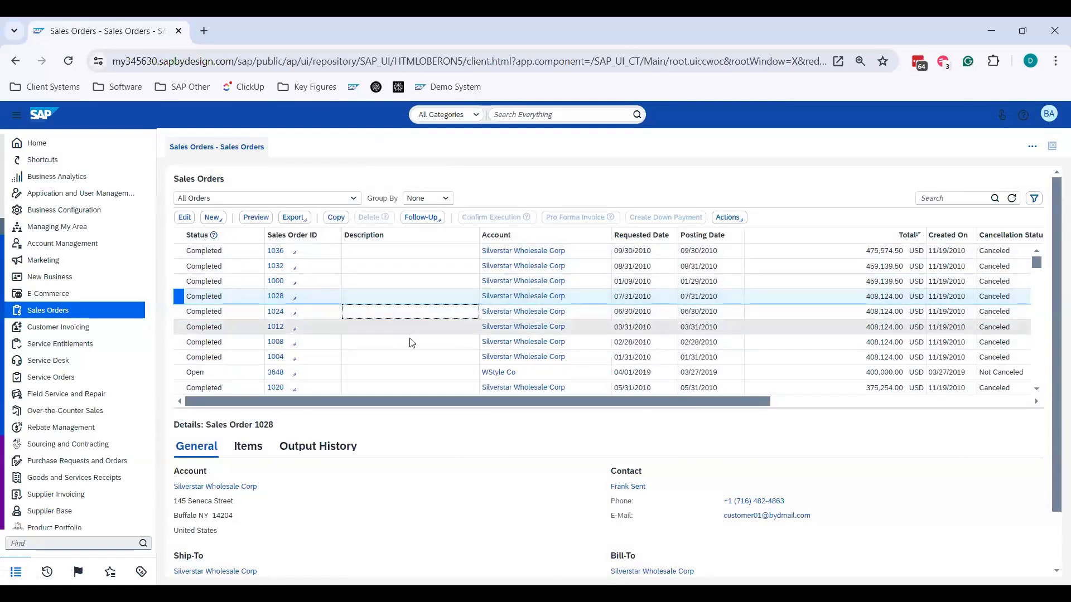
scroll(411, 342, "down", 5)
- Run the saved query "March 2025 Orders - Cooling Units Only" in the sales orders list
left_click(232, 202)
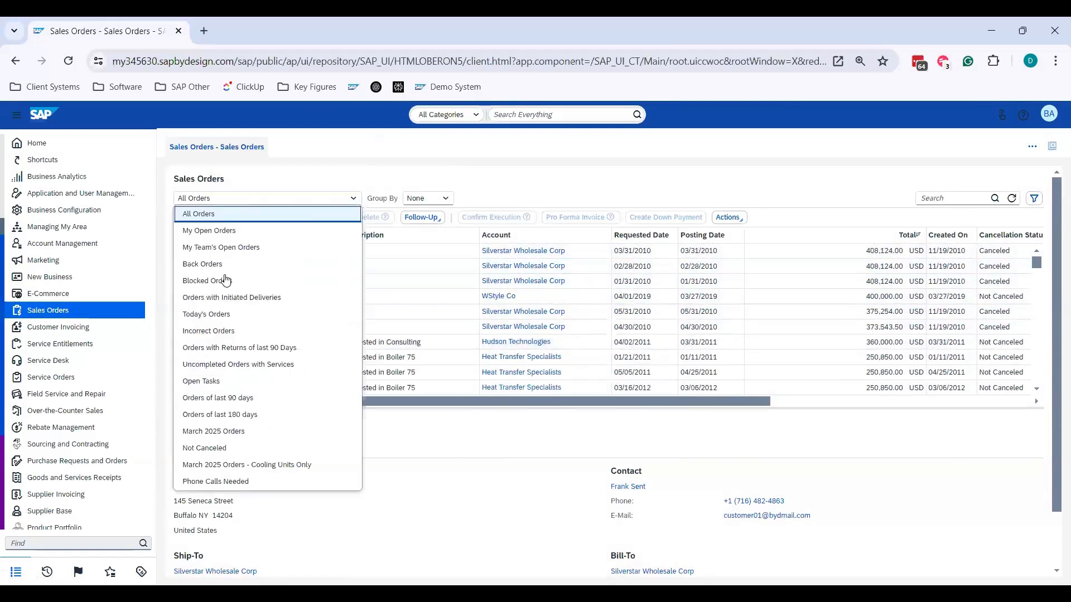
left_click(258, 465)
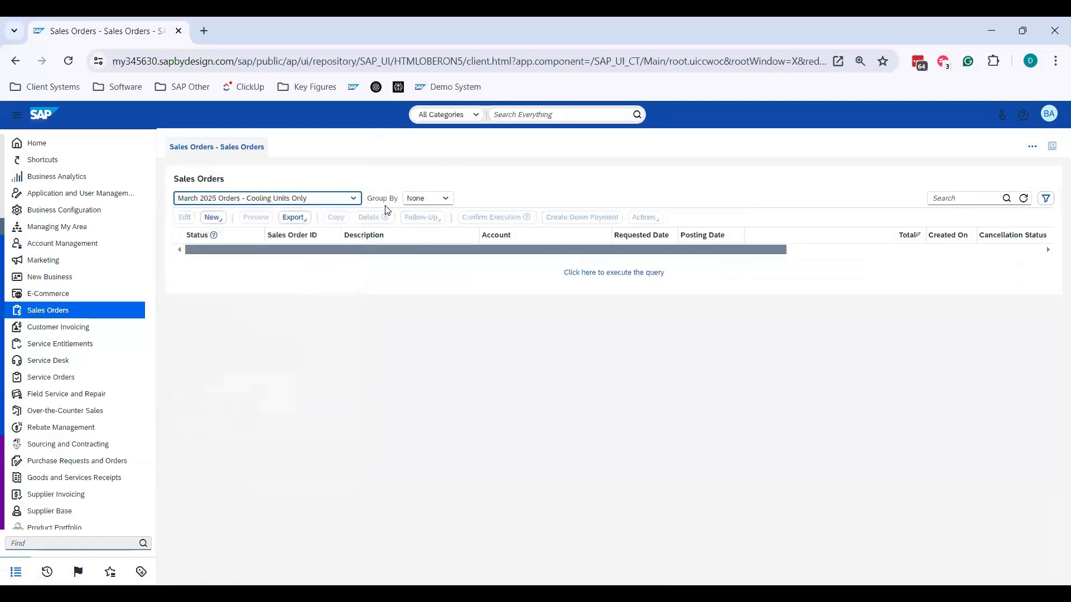
left_click(573, 275)
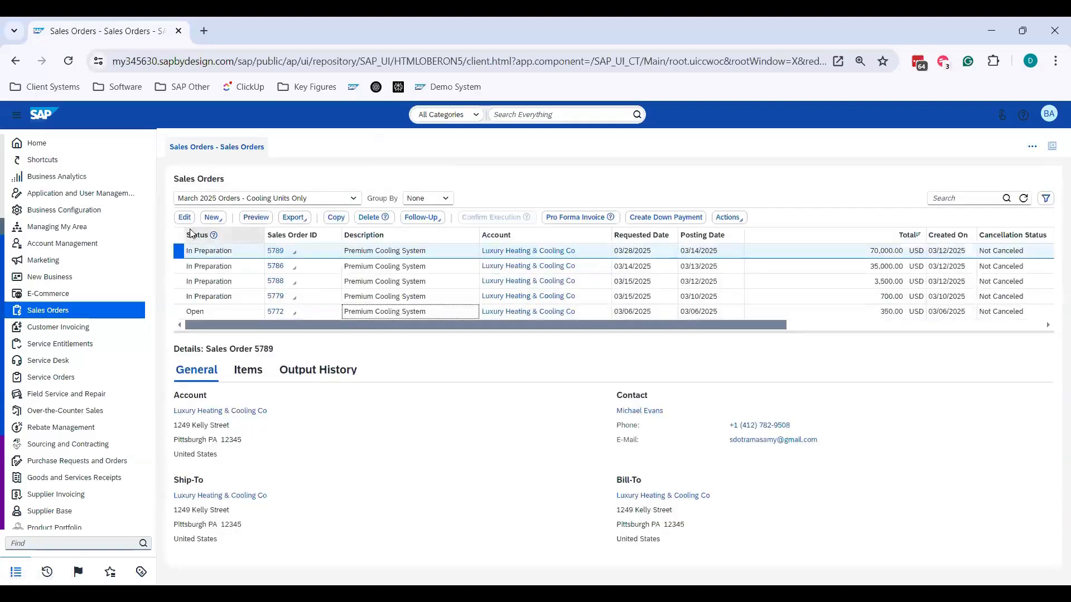
- Open sales order 5789 for editing, examine the item's ATP help and the Follow-Up Status field, and close the order
left_click(185, 217)
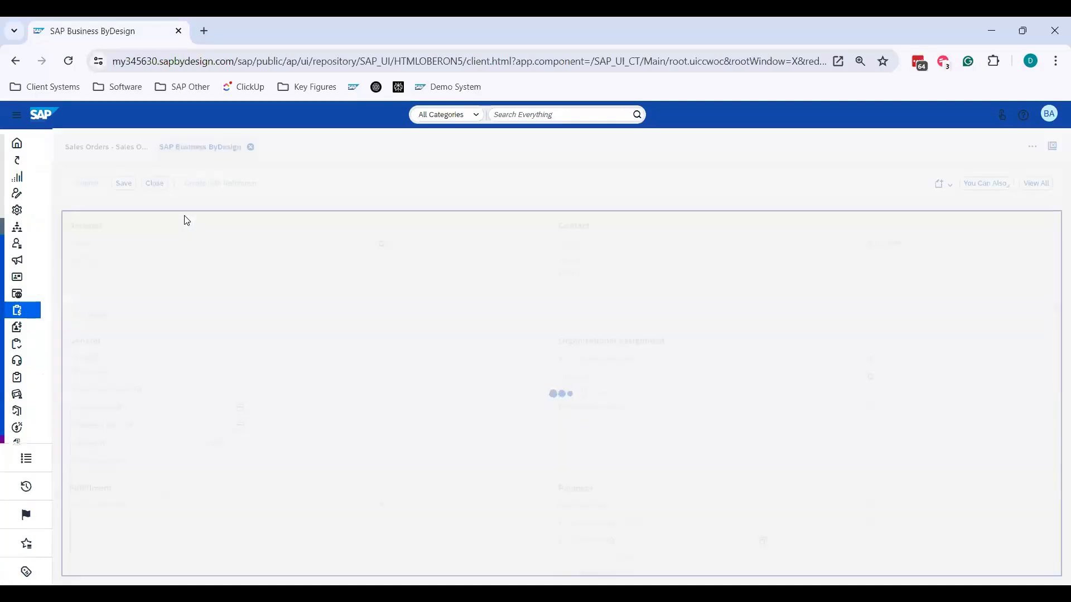
scroll(425, 359, "down", 10)
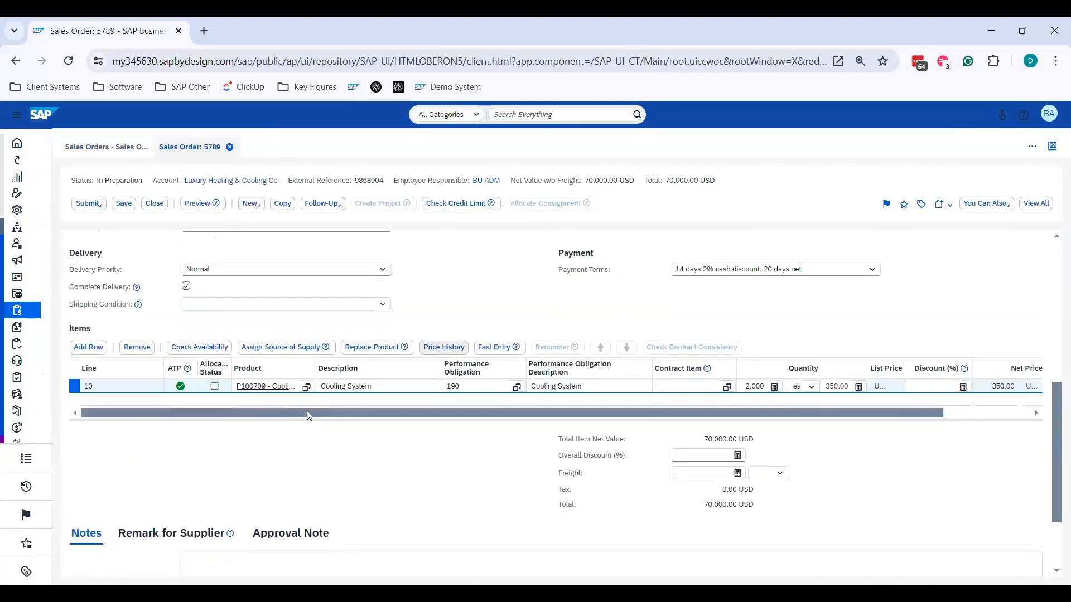
mouse_move(187, 368)
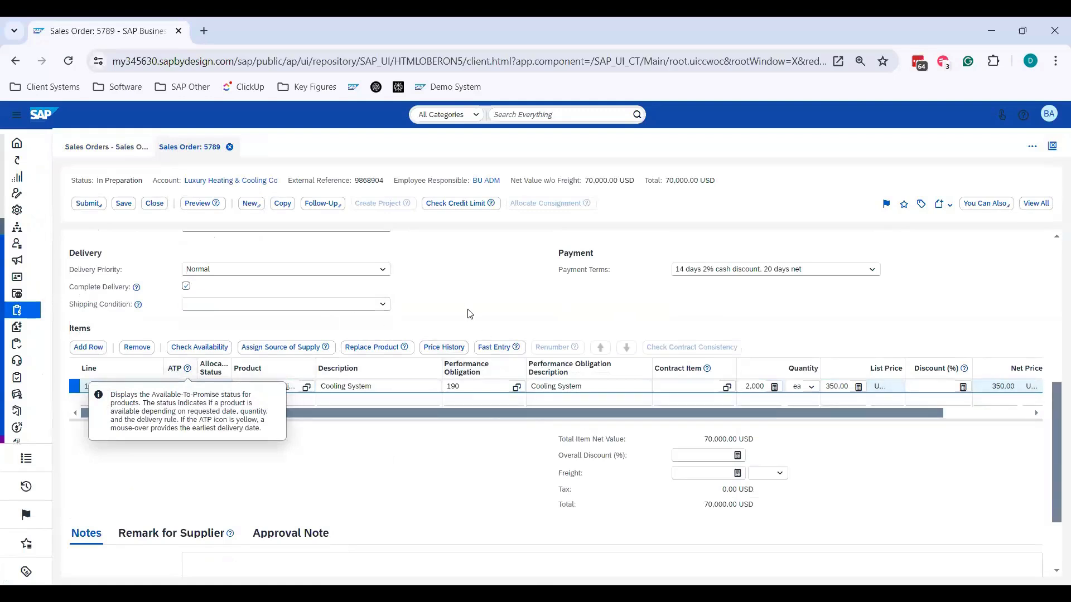
scroll(468, 310, "up", 2)
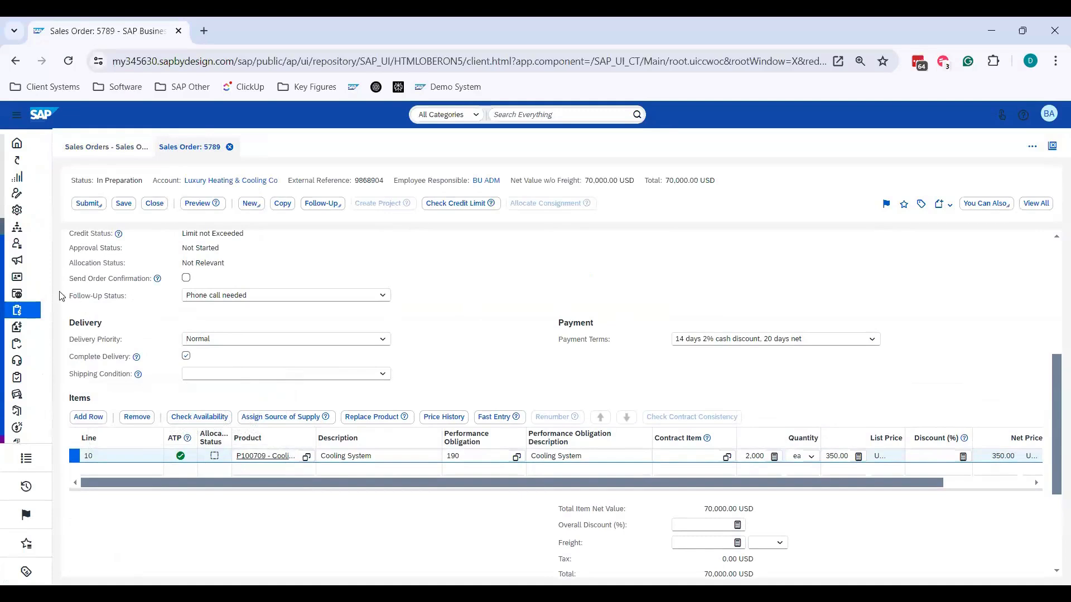
left_click_drag(59, 293, 270, 292)
left_click(463, 296)
left_click(229, 147)
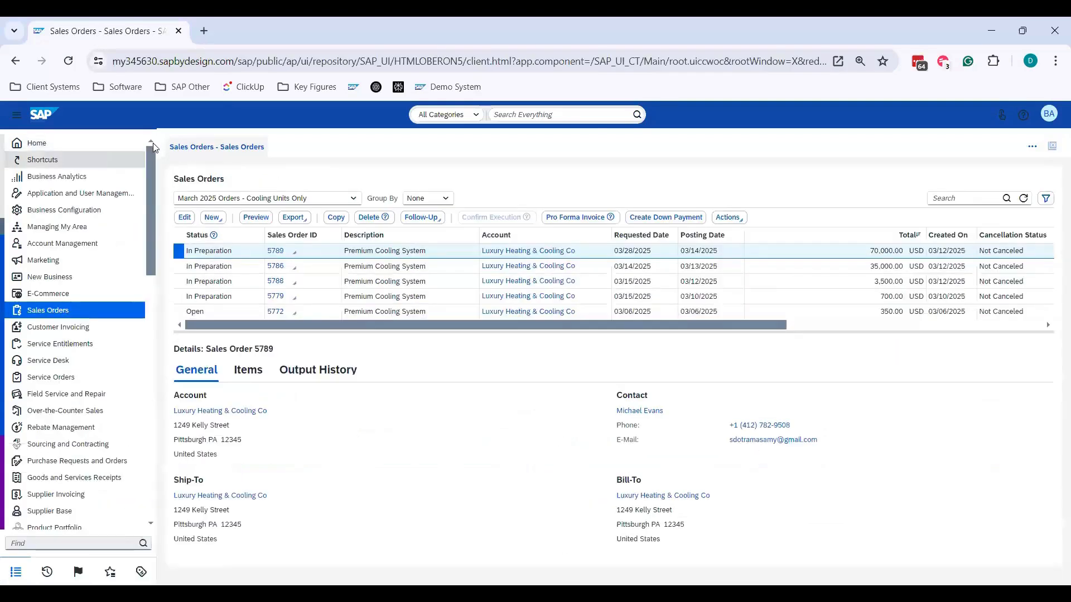
- Open the "2 - Sales Orders" tile from My Launchpad and start personalization mode for the sales orders screen
left_click(91, 143)
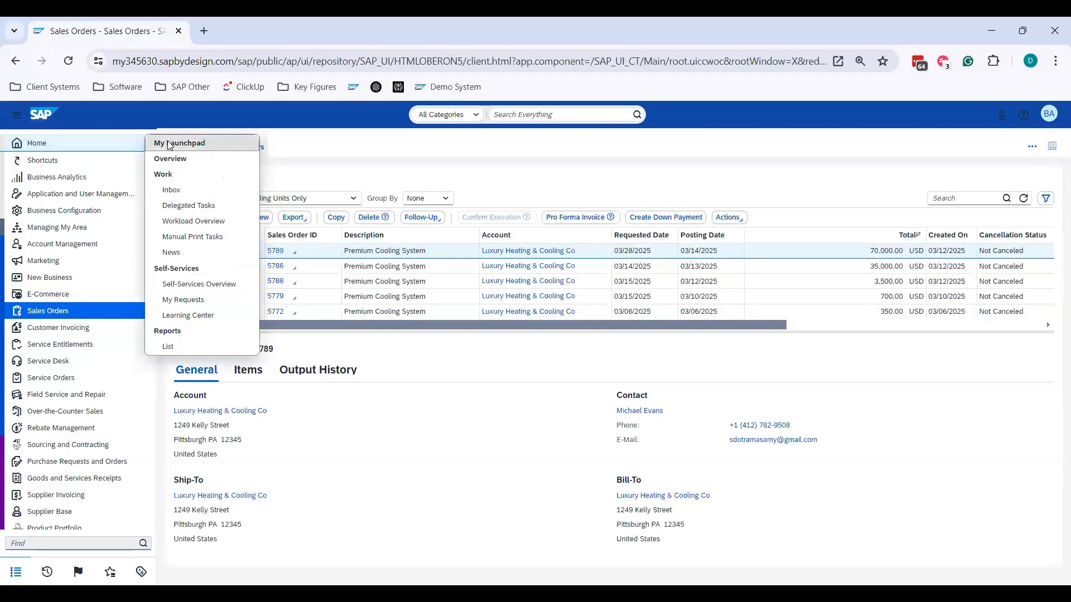
left_click(169, 145)
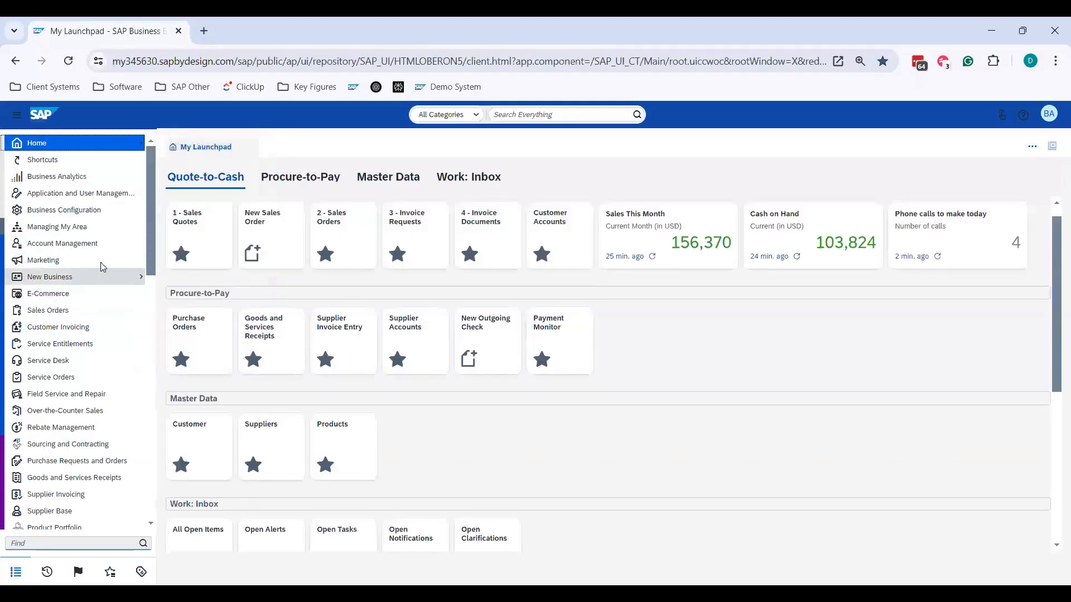
left_click(338, 235)
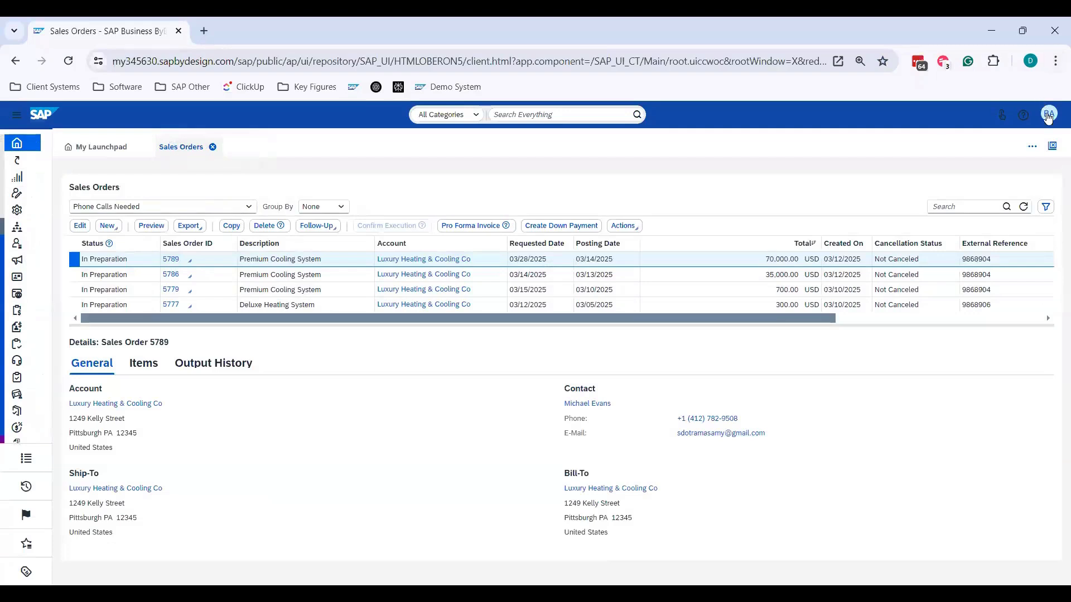
left_click(1048, 115)
left_click(1021, 136)
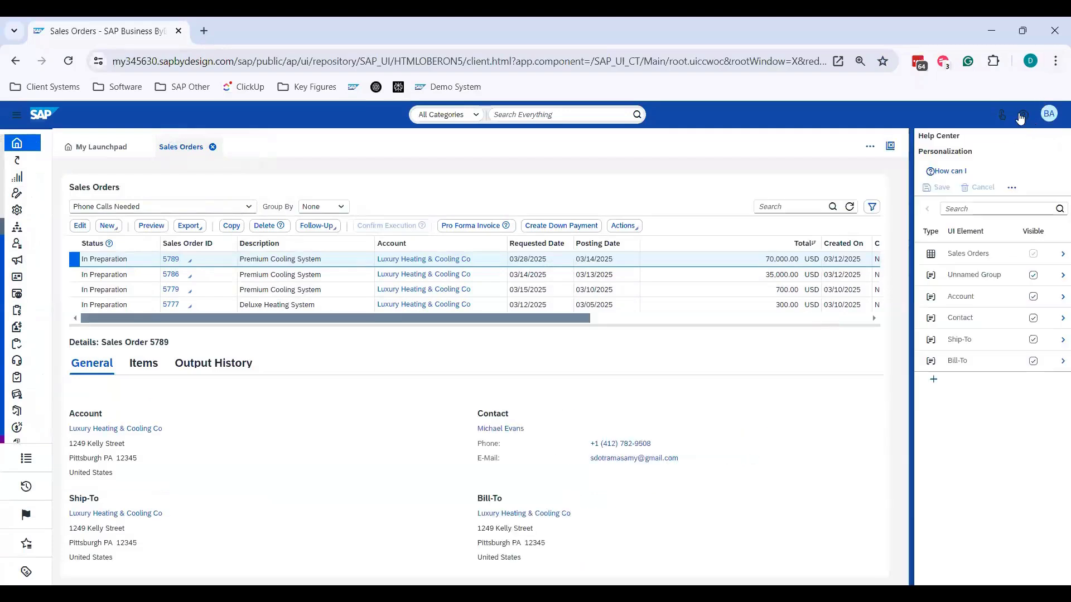
- Configure the sales orders table calculations to use Sum for the Total column
left_click(364, 289)
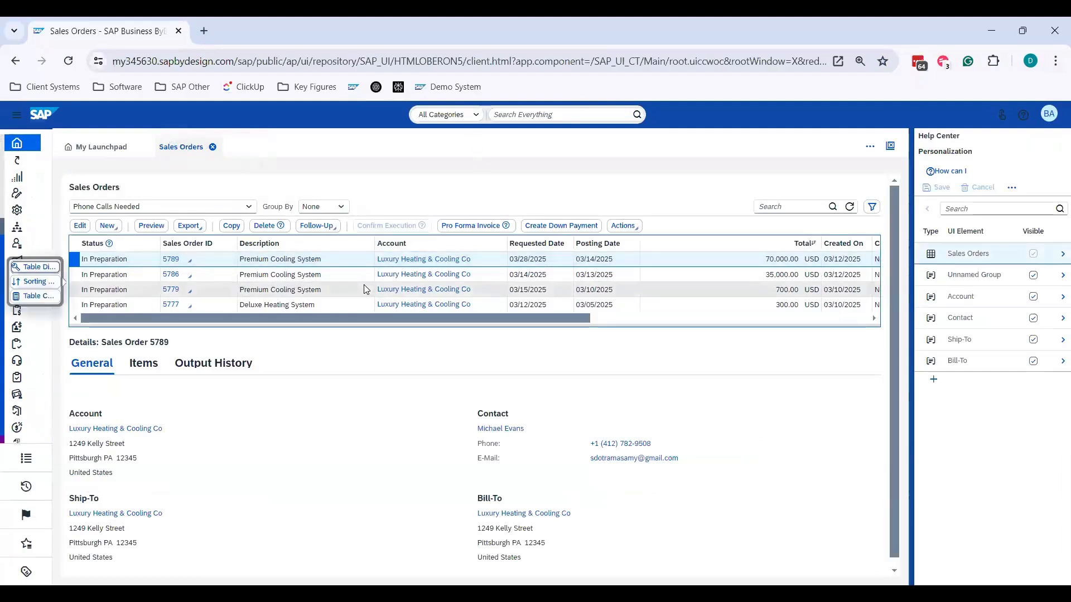
left_click(32, 296)
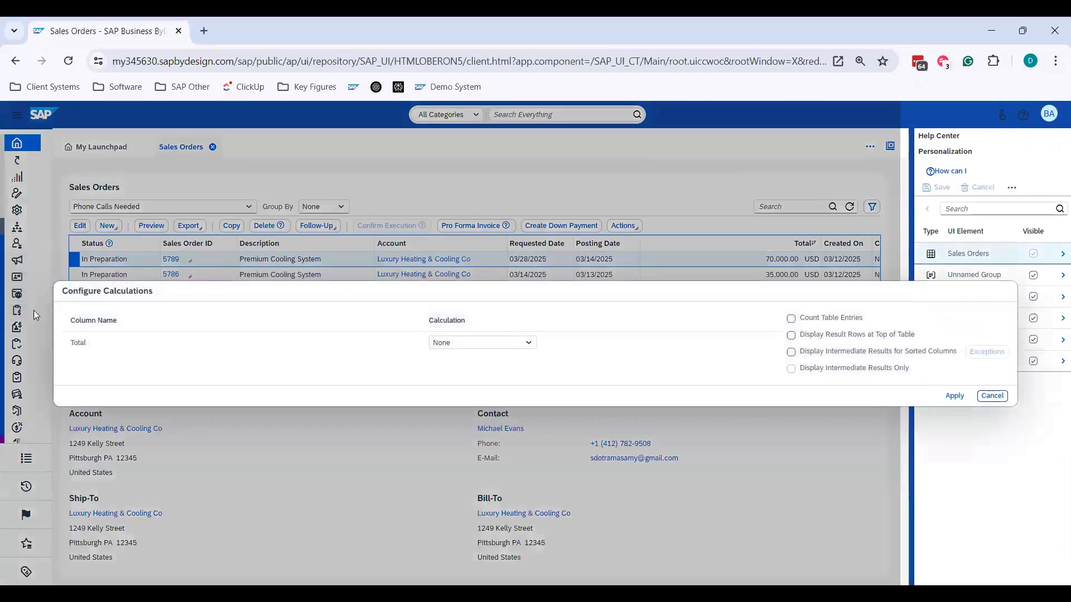
left_click(529, 344)
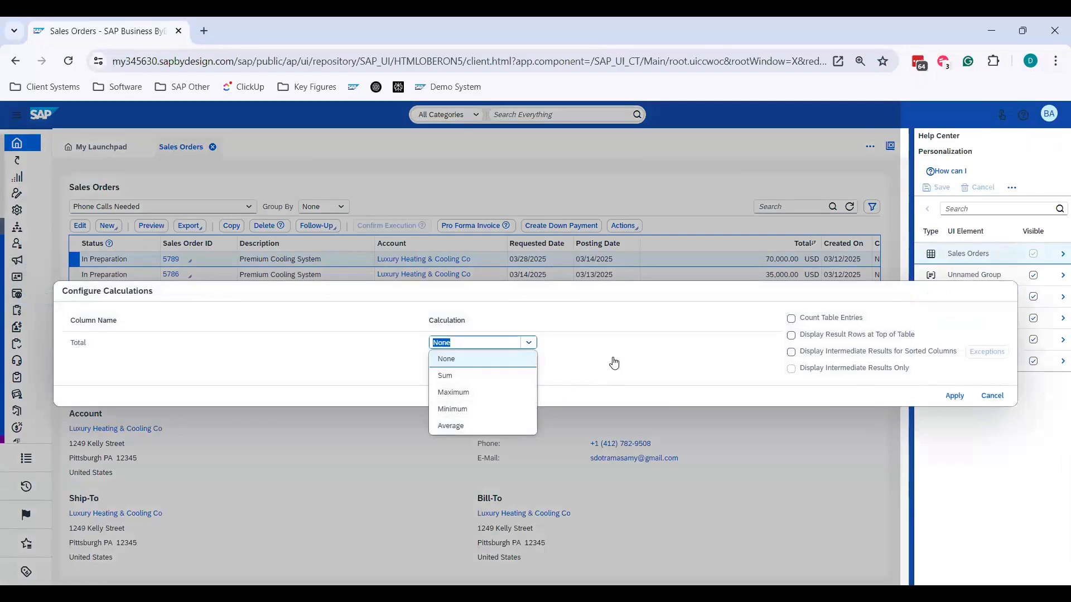
left_click(497, 378)
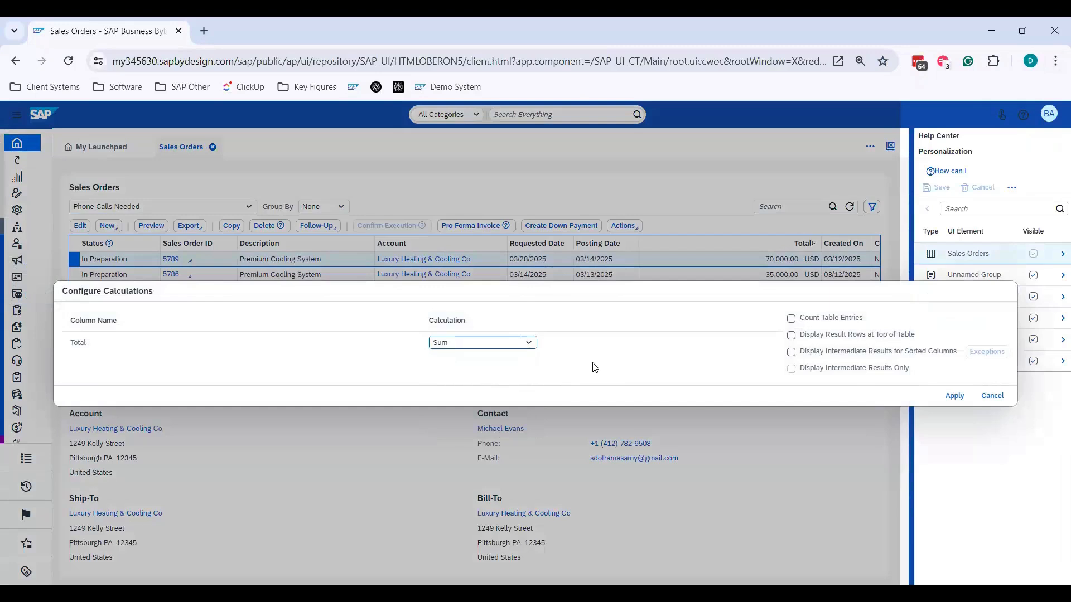
left_click(954, 395)
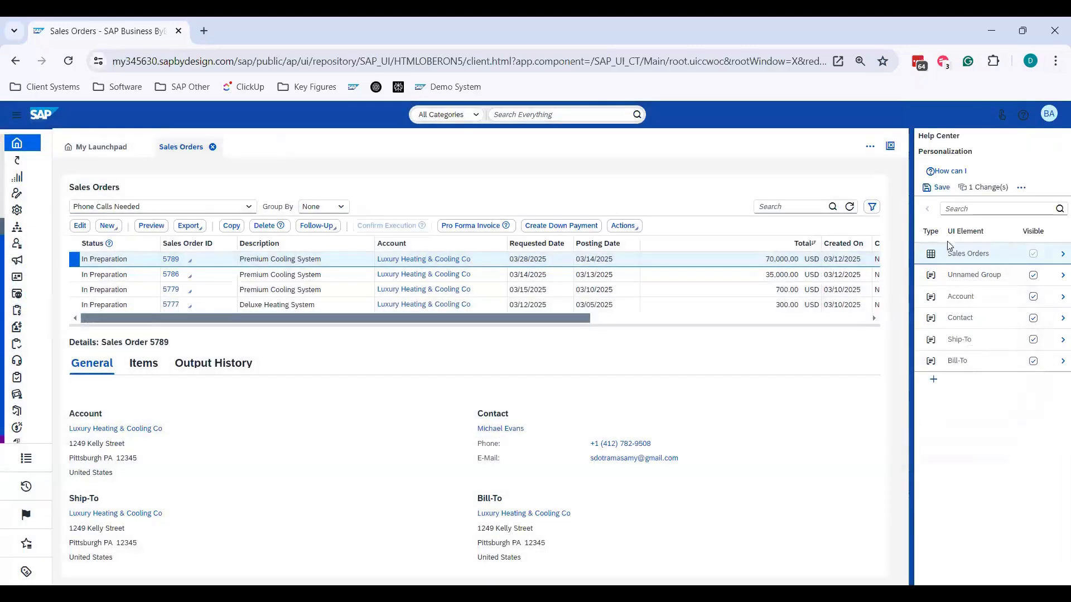
- Save the sales orders personalization changes and stop personalization mode
left_click(937, 189)
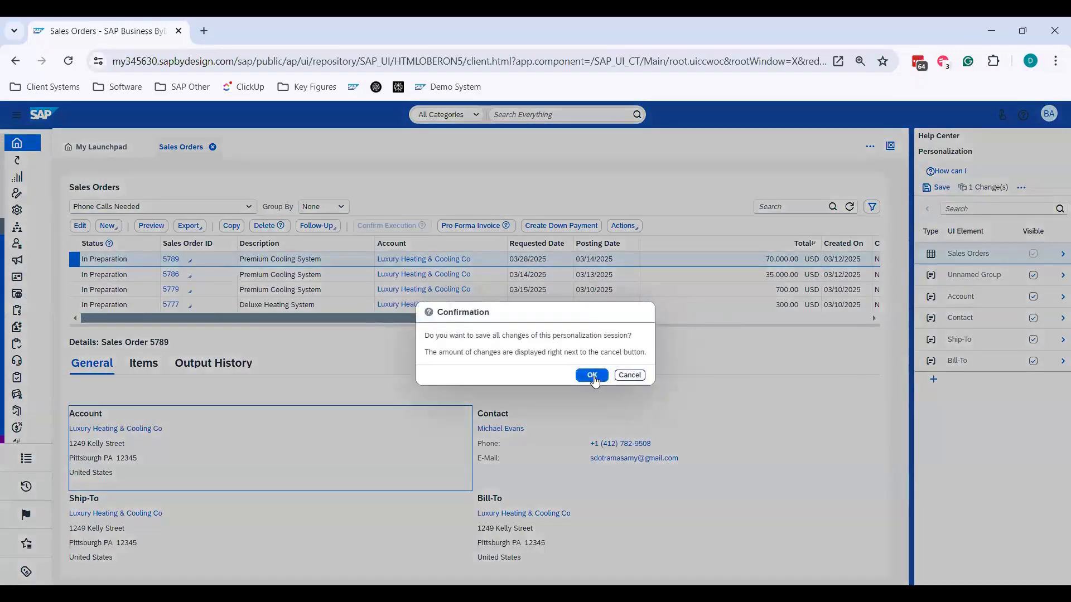
left_click(592, 376)
left_click(1048, 114)
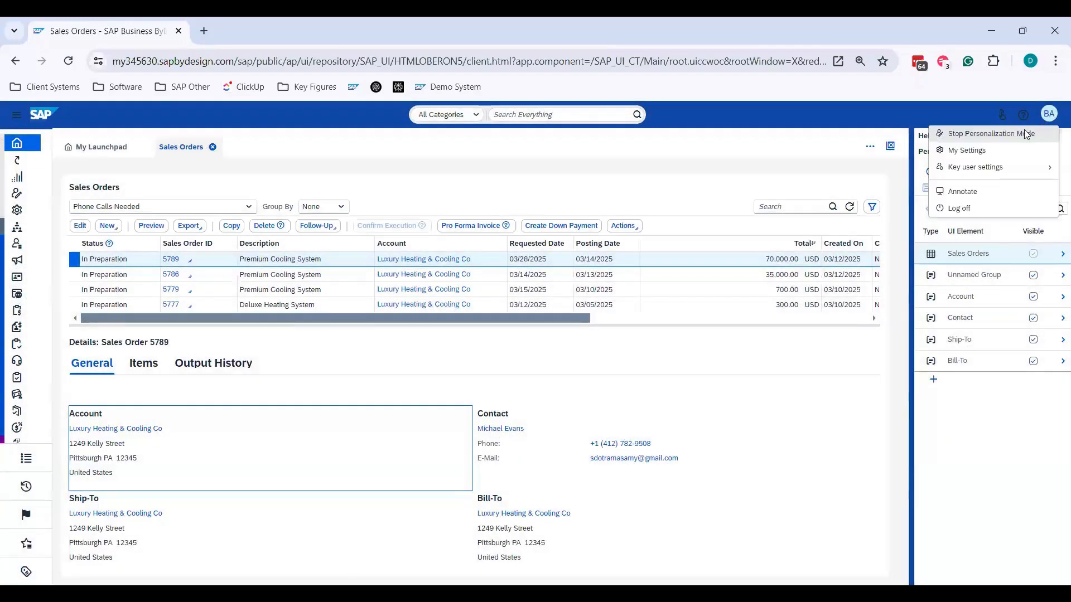
left_click(1024, 133)
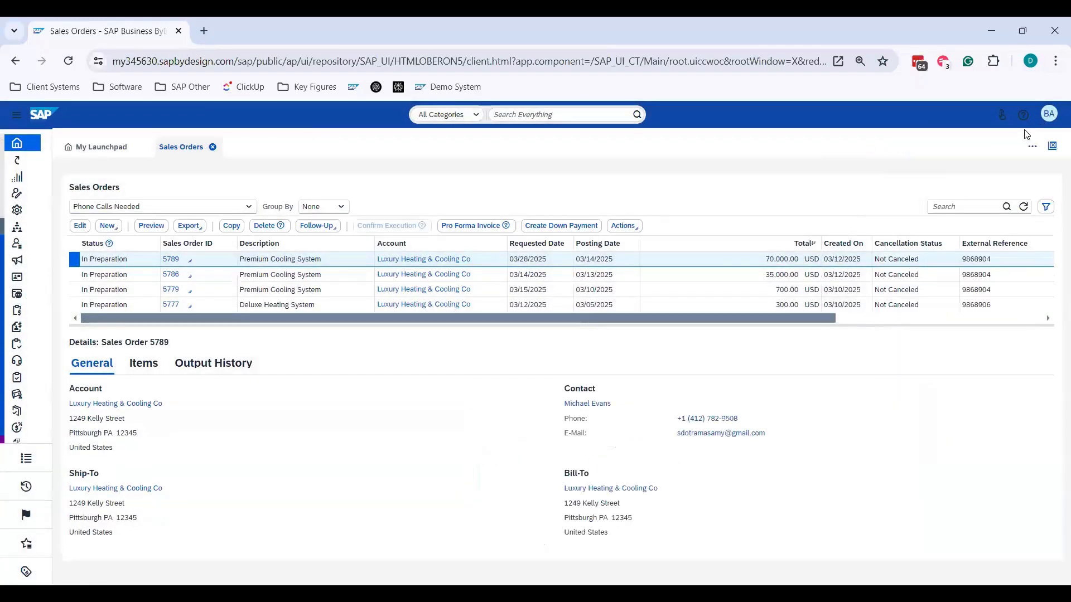
- Close the sales orders view, reload the SAP page and reopen the "2 - Sales Orders" tile to check the Total column
left_click(213, 147)
left_click(156, 71)
key("Return")
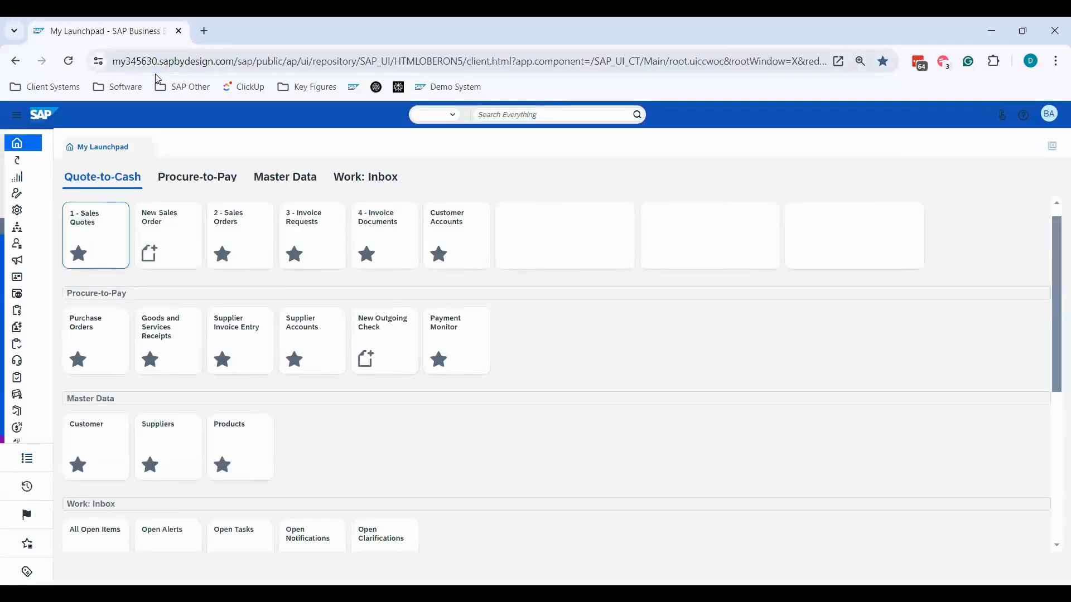
left_click(242, 224)
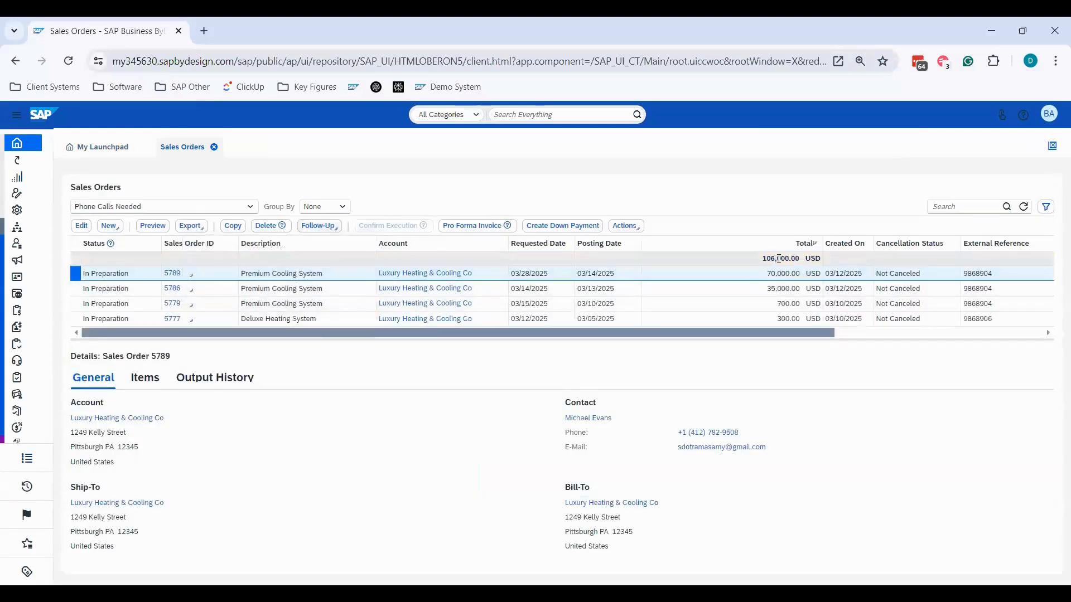
- Switch the sales orders list to the "March 2025 Orders - Cooling Units Only" query and execute it
left_click(250, 207)
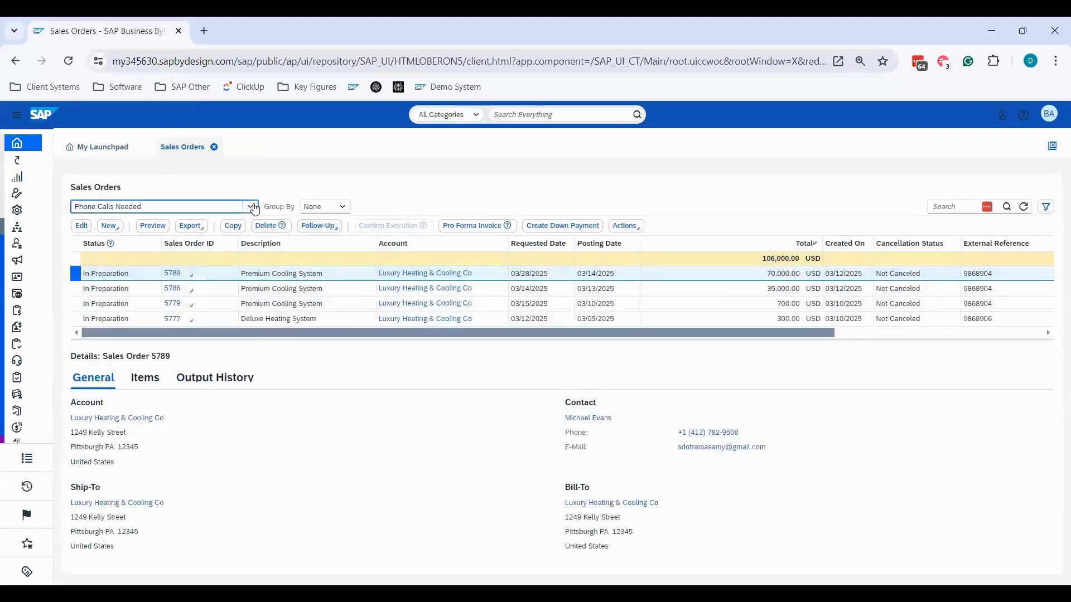
left_click(170, 473)
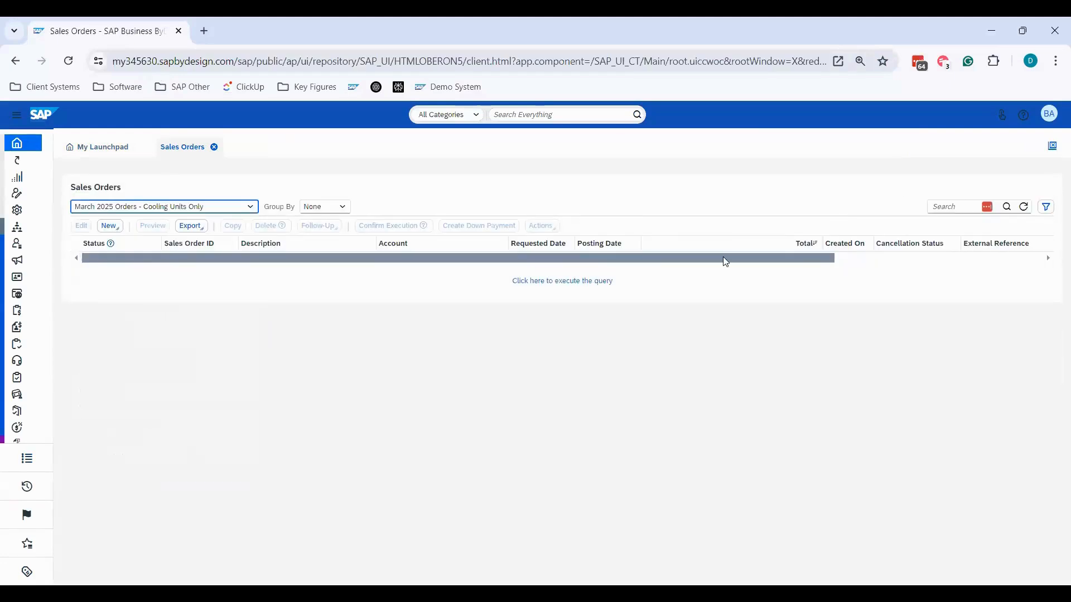
left_click(593, 286)
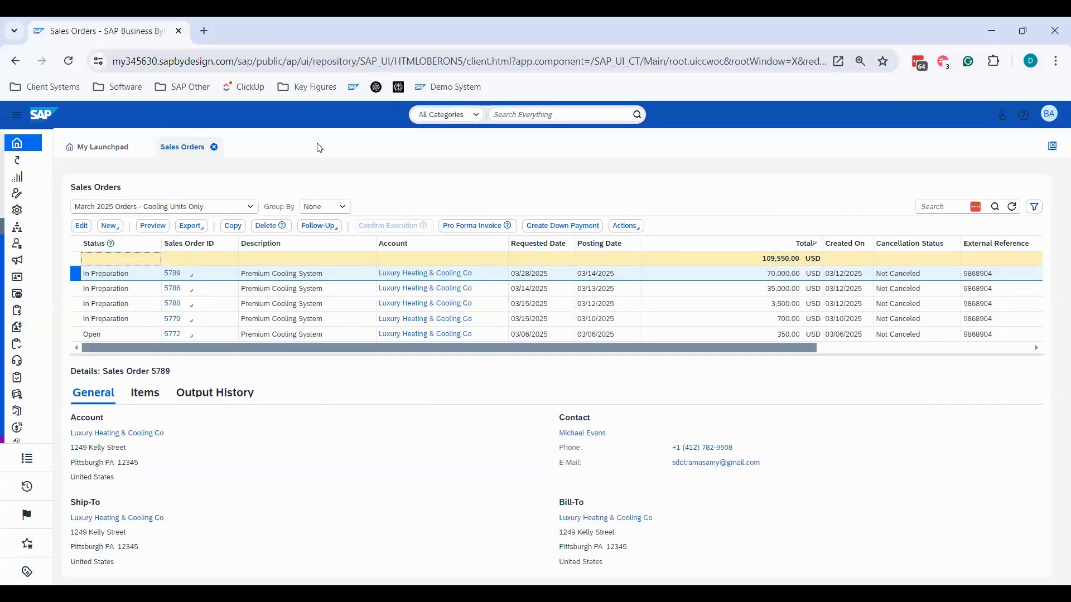
- Open the selected Premium Cooling System sales order for editing and close it again
left_click(81, 227)
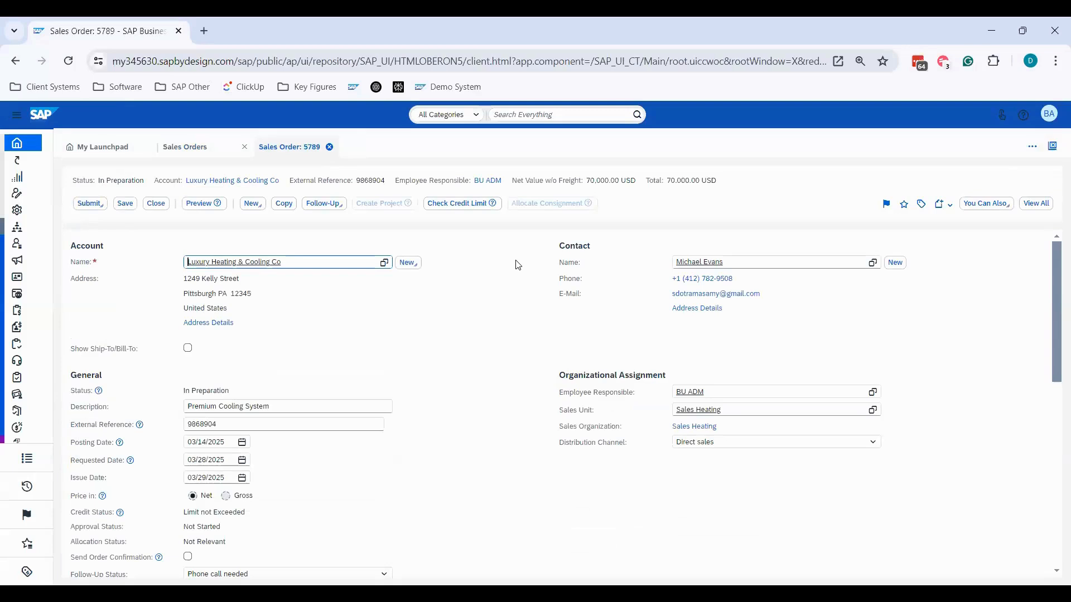
key("Tab")
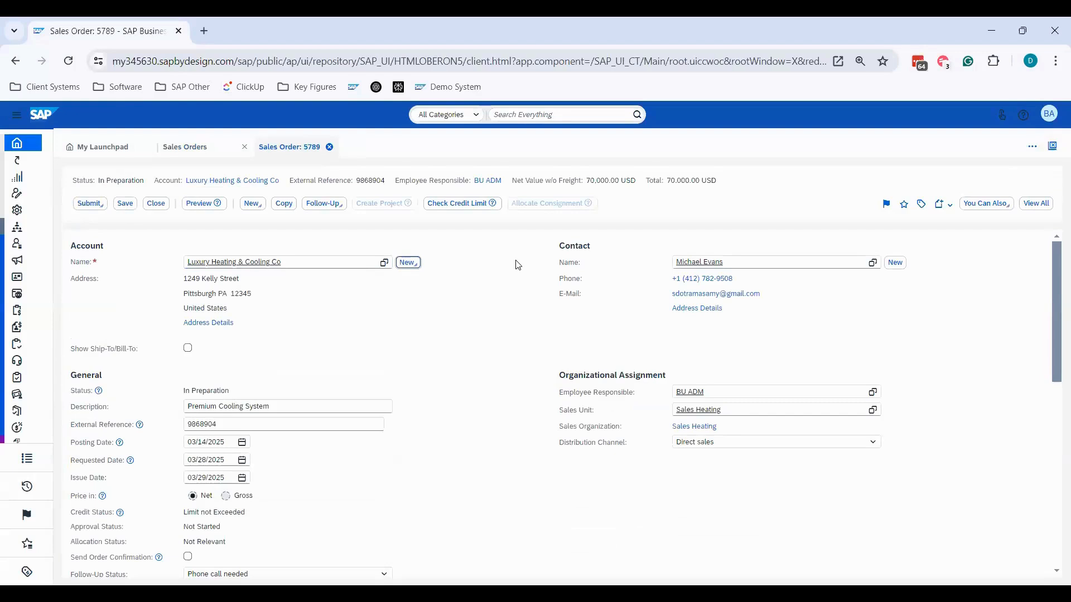
left_click(157, 207)
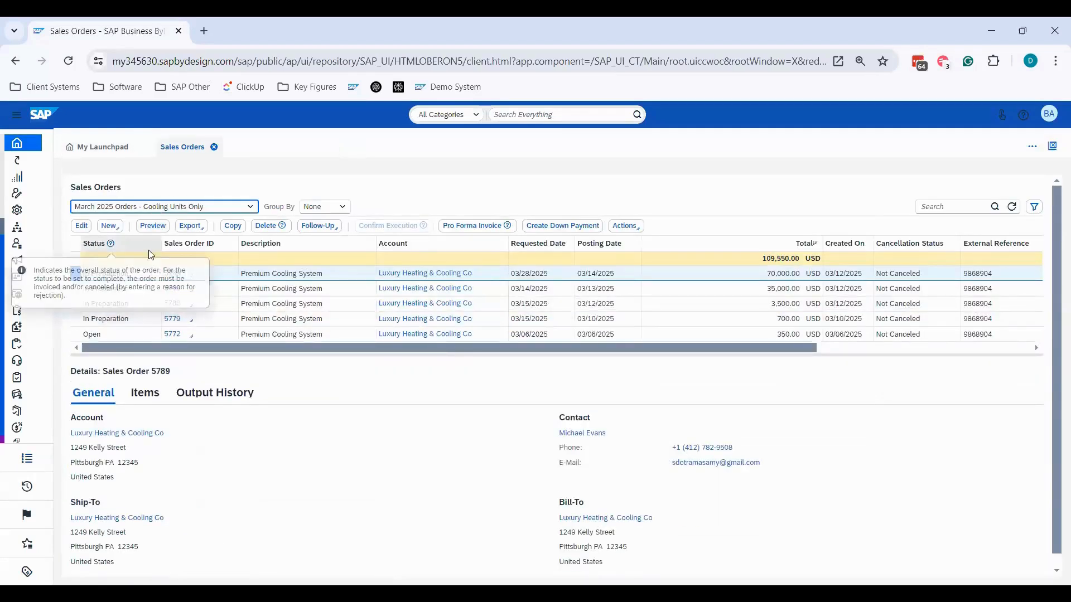
- Start a new corporate account from the selected sales order's Account section, discard it and close the order
left_click(82, 227)
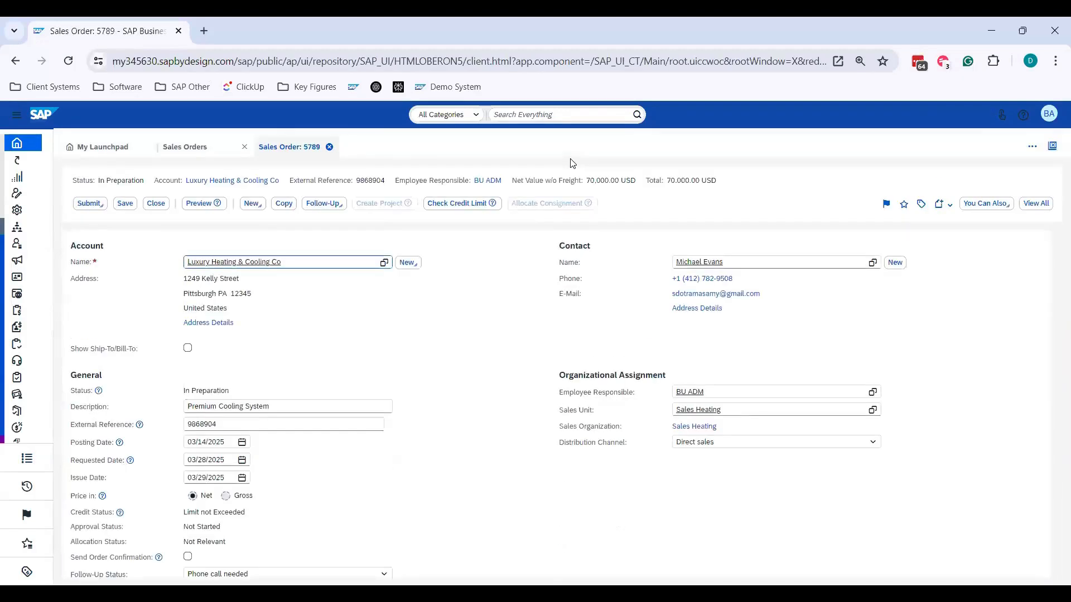
key("Tab")
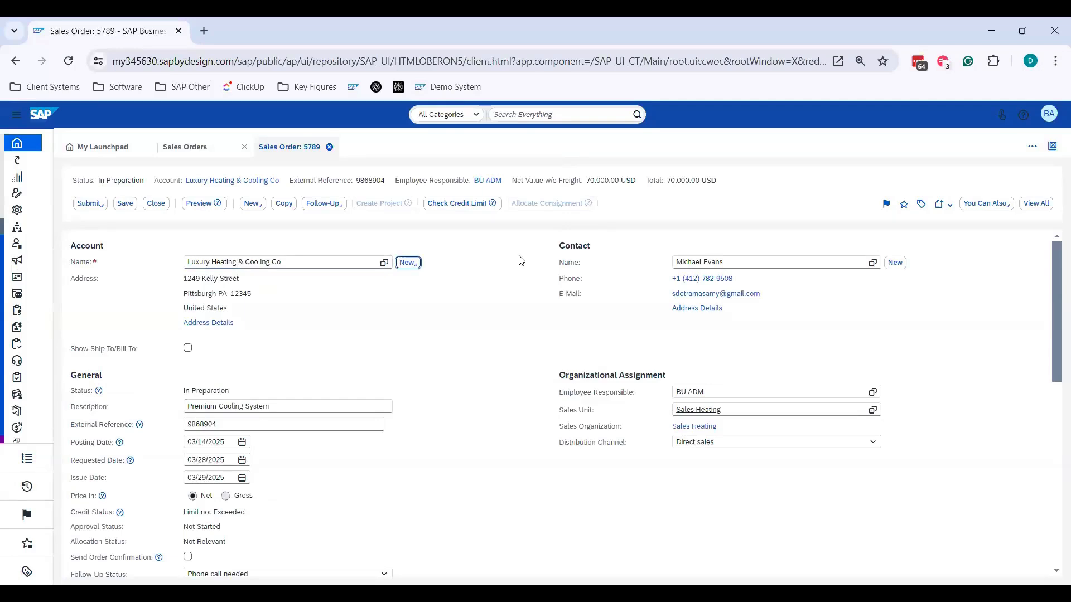
key("Return")
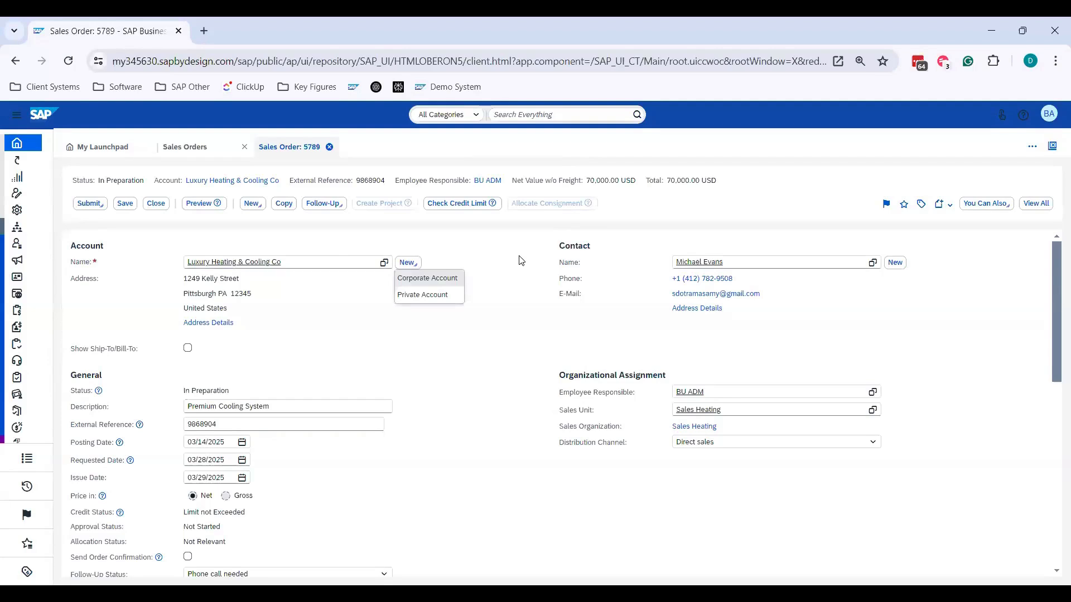
key("Return")
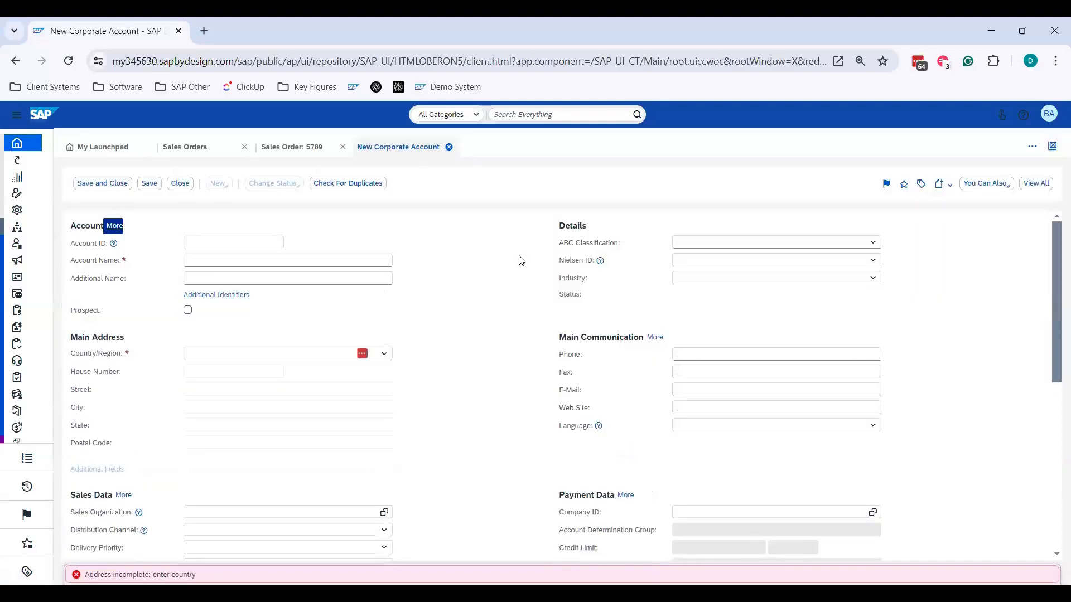
left_click(449, 146)
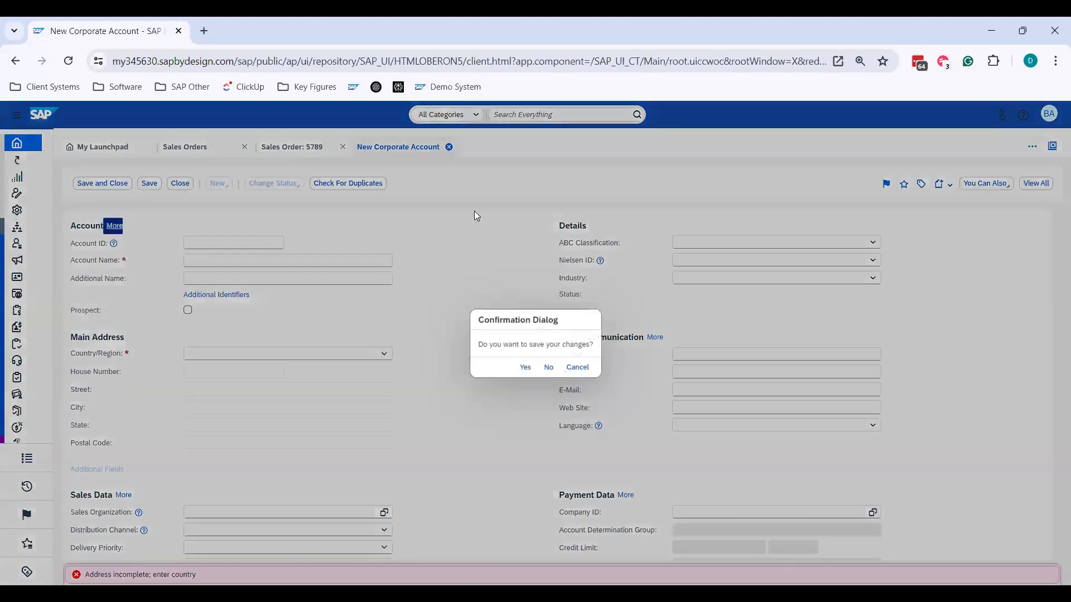
left_click(548, 366)
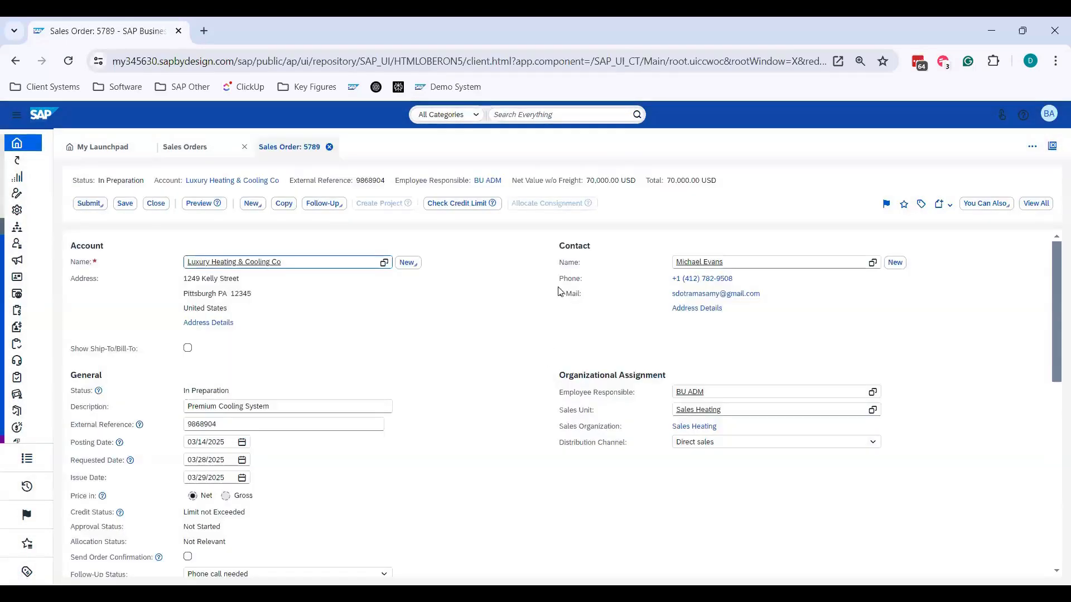
left_click(329, 147)
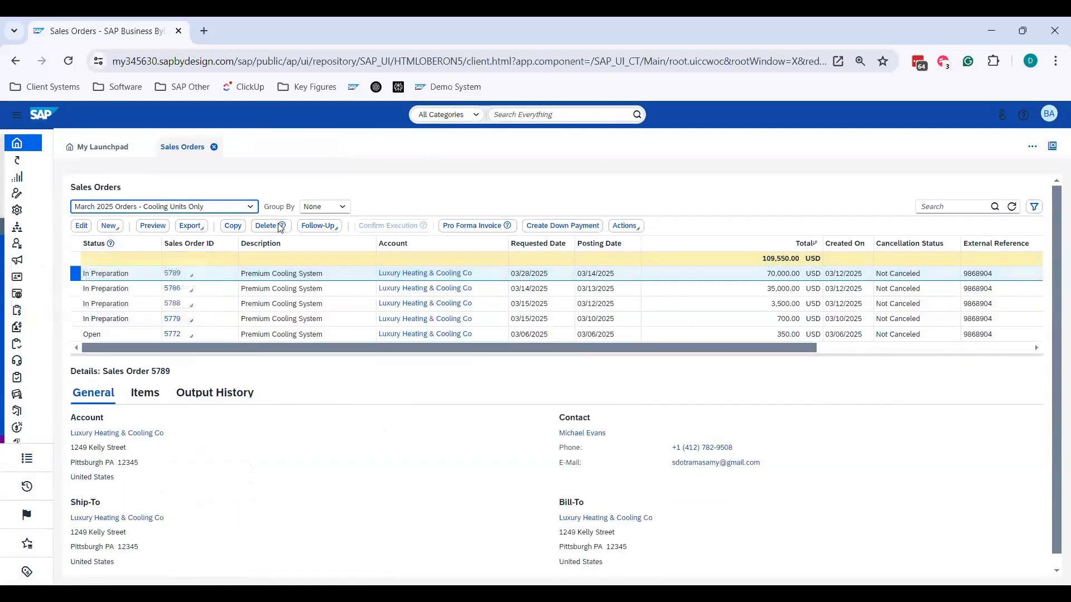
- Switch the sales orders list to the "March 2025 Orders" query
key("alt+Down")
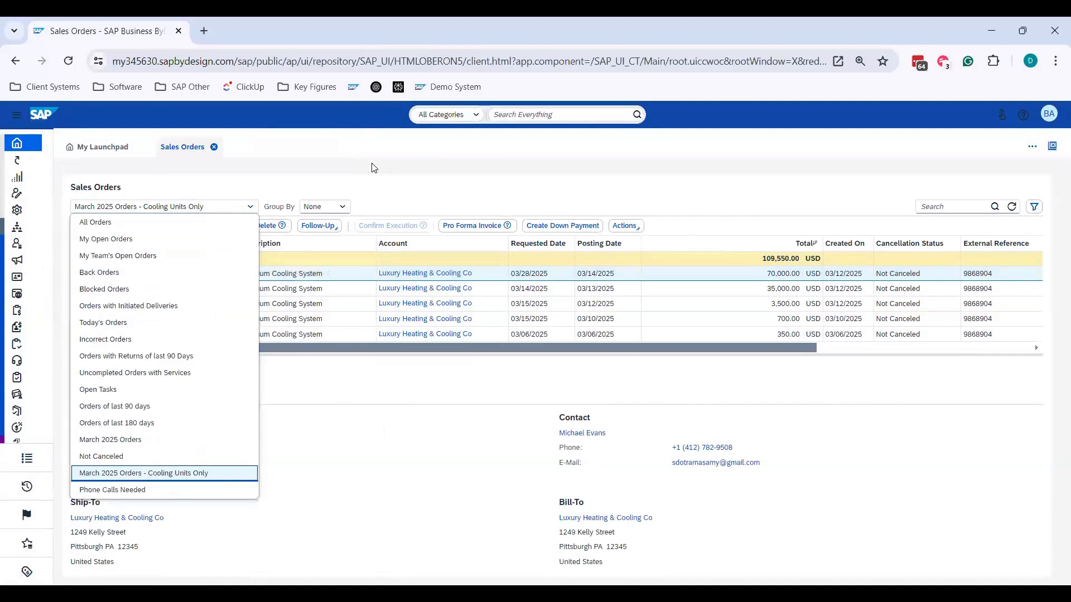
key("Up")
key("Up")
key("Return")
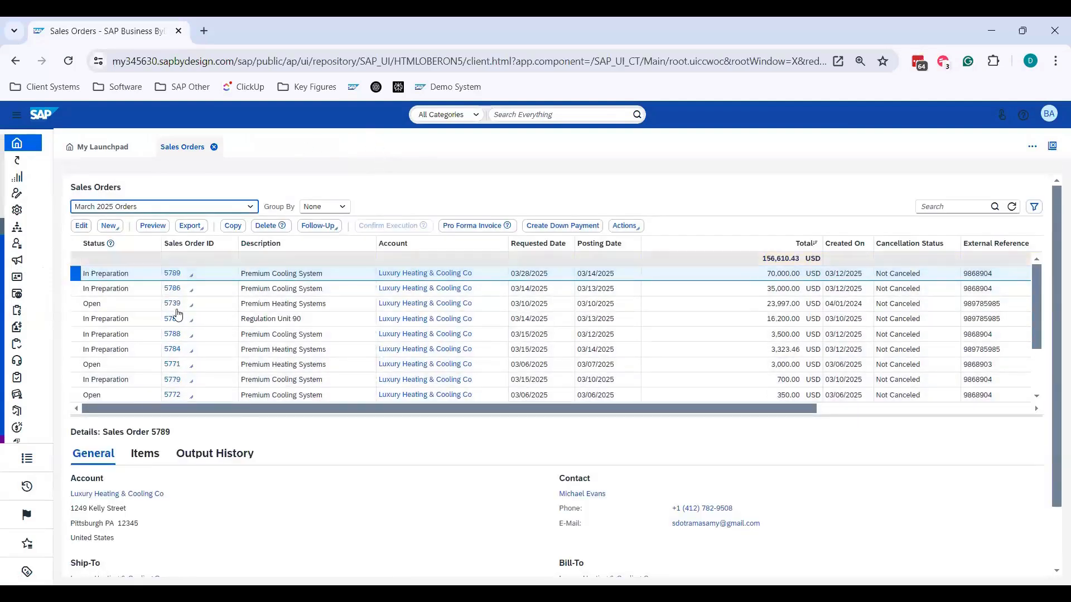
key("Down")
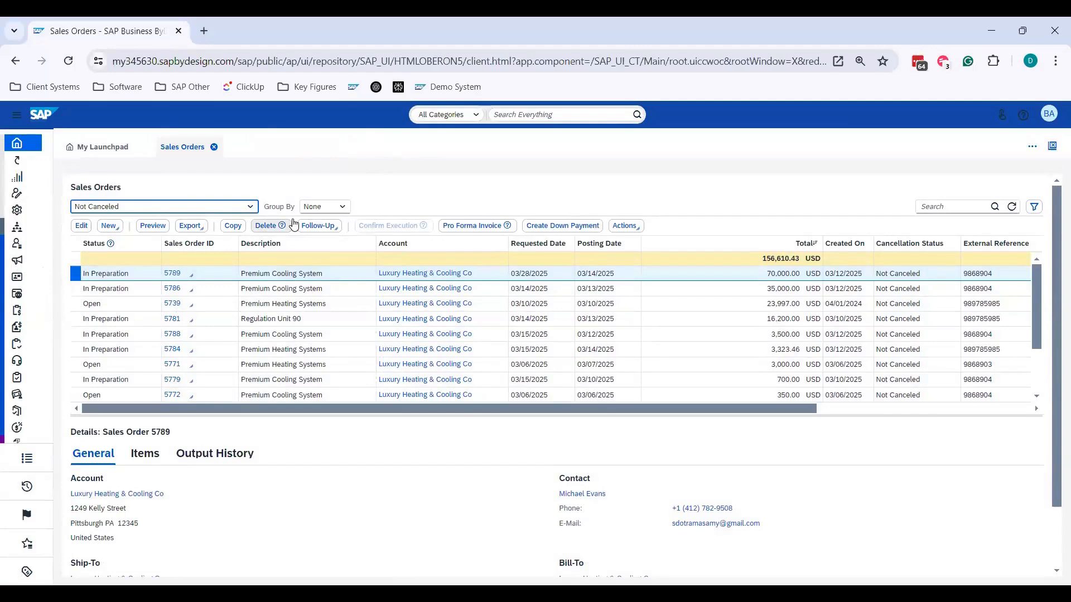
key("Up")
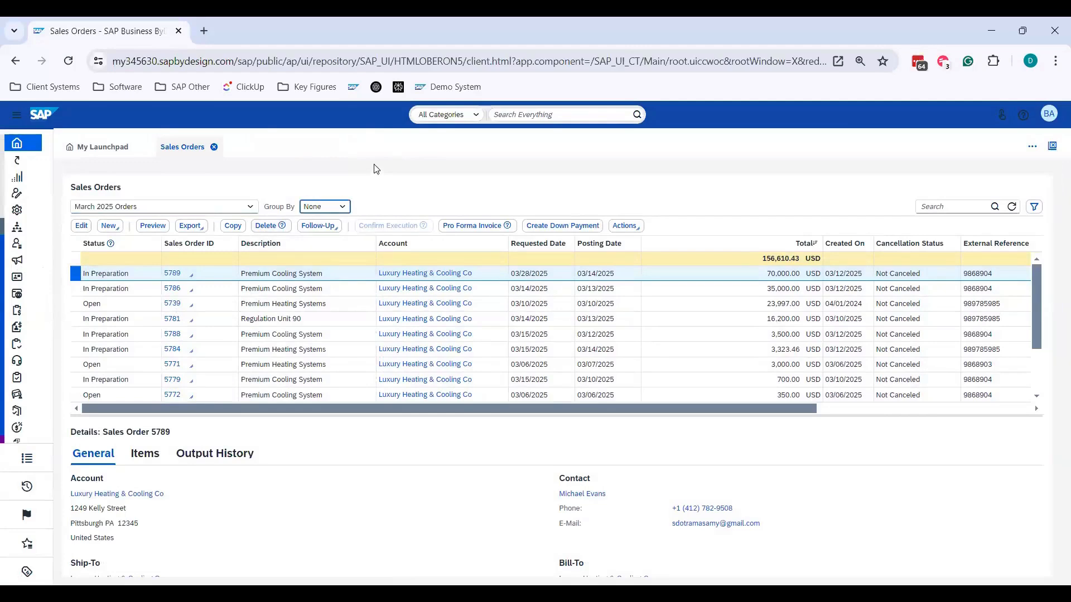
- Open the selected Premium Cooling System order, examine its full View All layout and close it
key("Tab")
key("Tab")
key("Return")
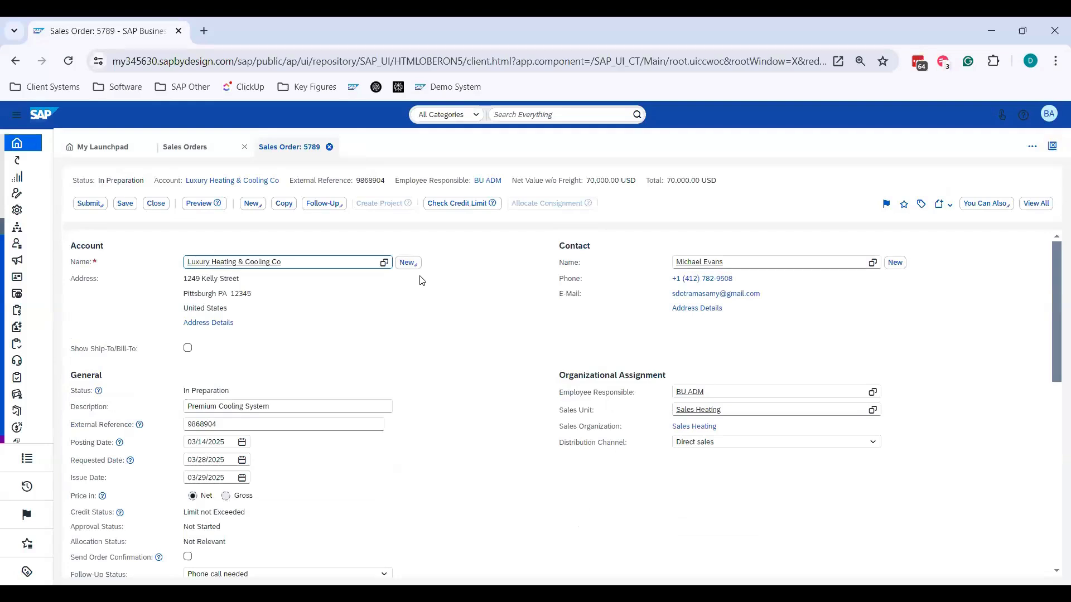
key("shift+Tab")
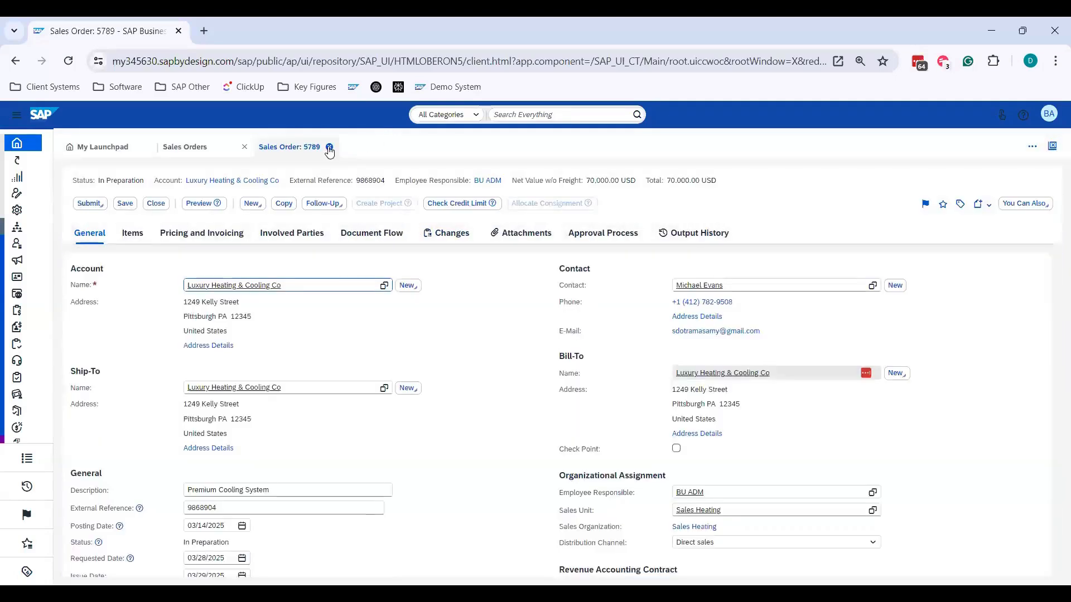
left_click(329, 147)
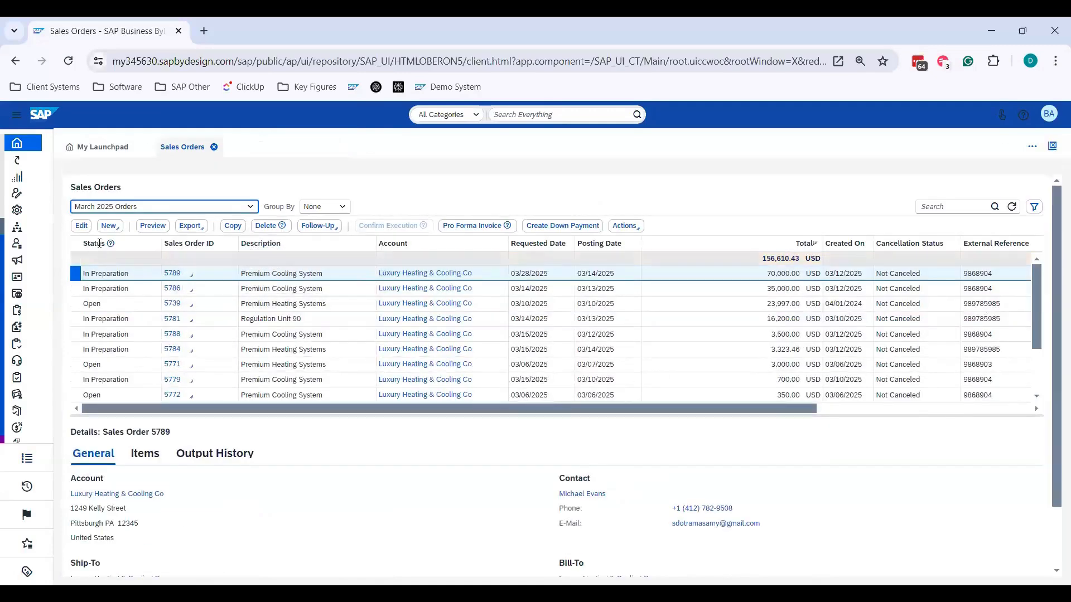
- Reopen the Premium Cooling System order to examine its General details in the full layout, including the organizational and revenue accounting sections, and close it
left_click(85, 228)
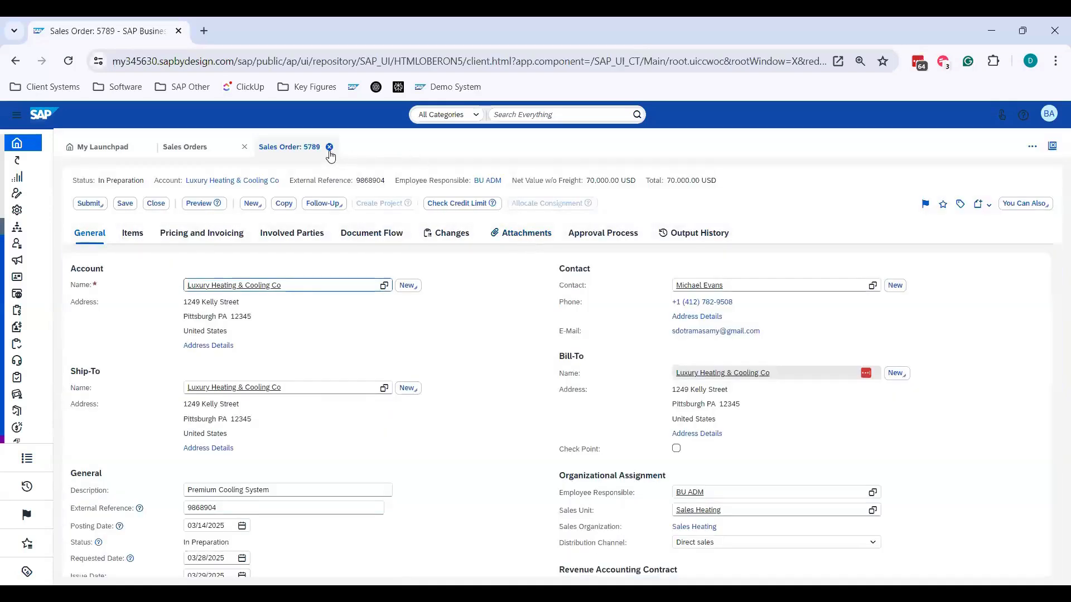
left_click(330, 147)
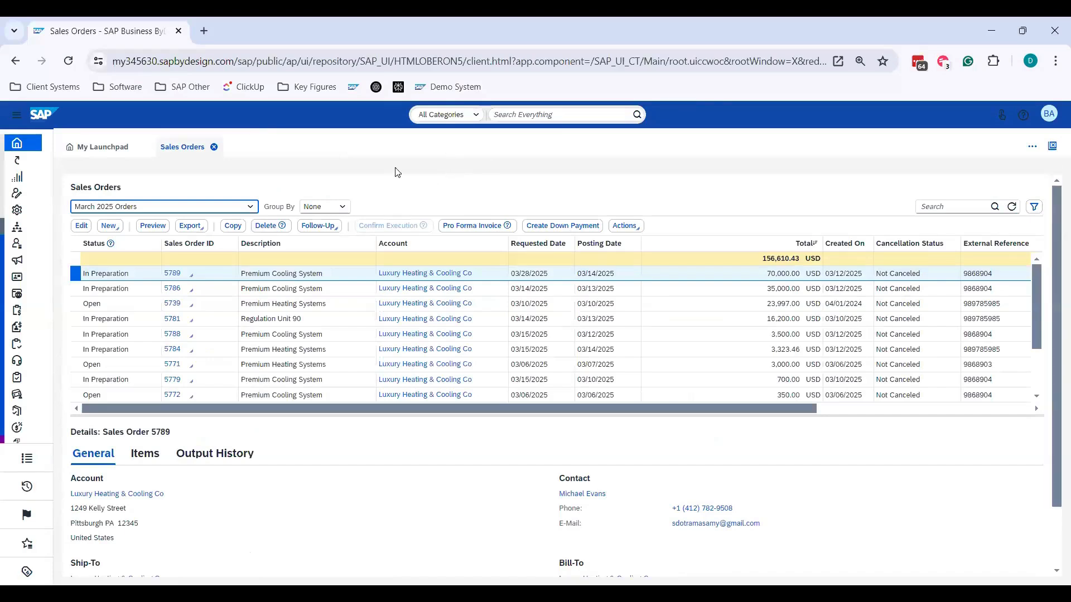
left_click(83, 226)
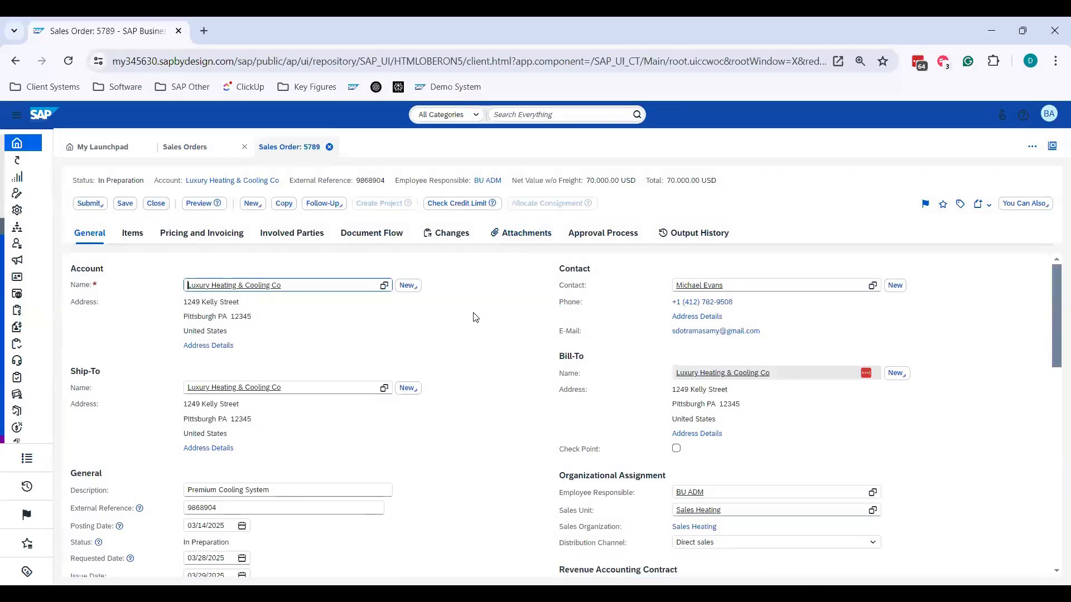
scroll(474, 313, "down", 3)
scroll(449, 375, "down", 3)
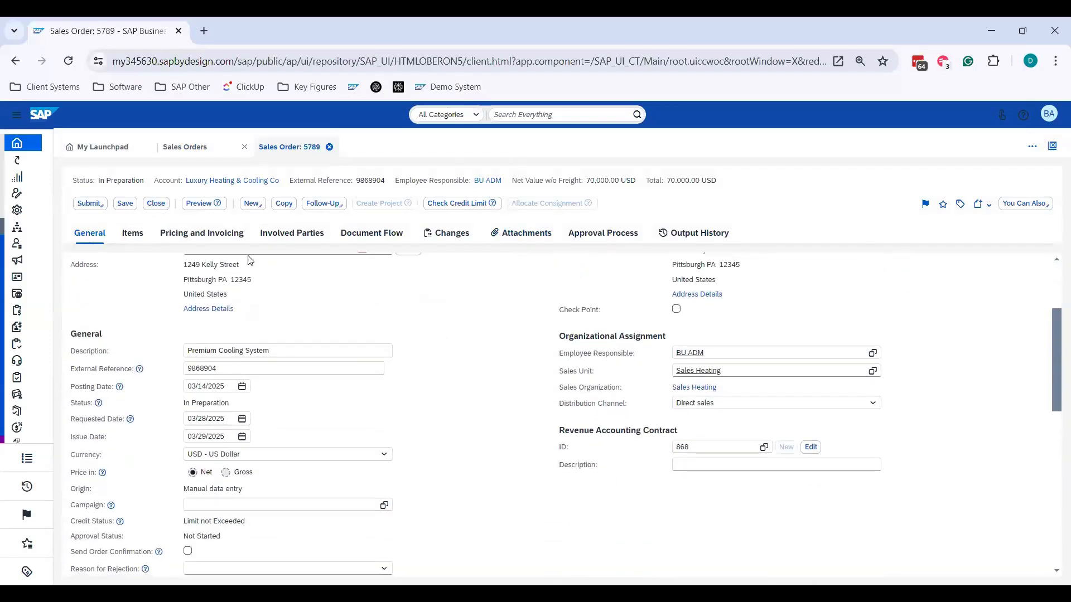
left_click(155, 204)
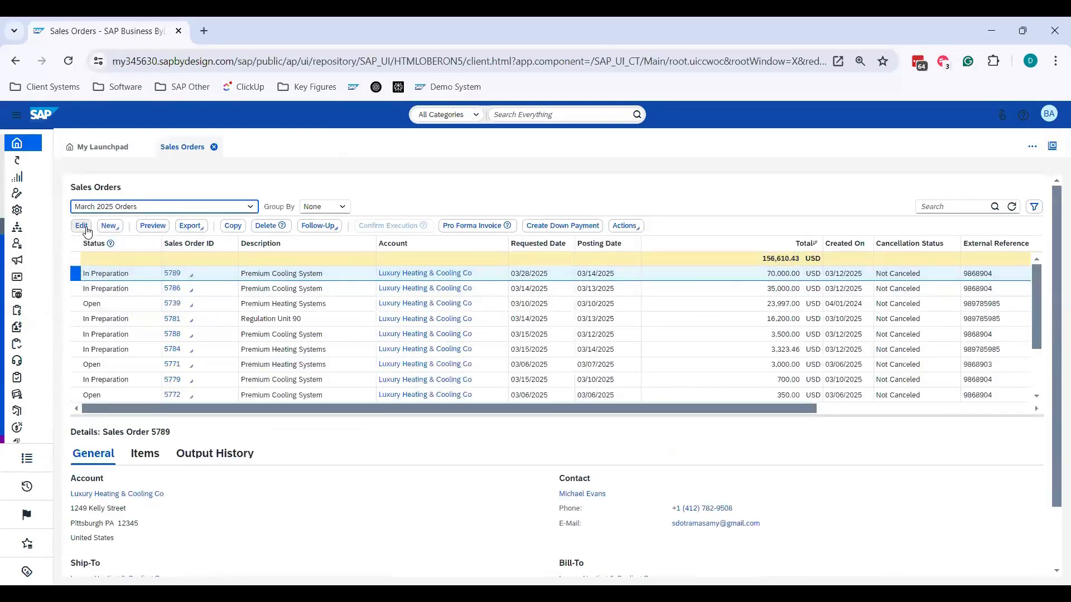
- Open the Premium Cooling System order in the quick edit layout and set its Posting Date to today, 03/12/2025
left_click(108, 225)
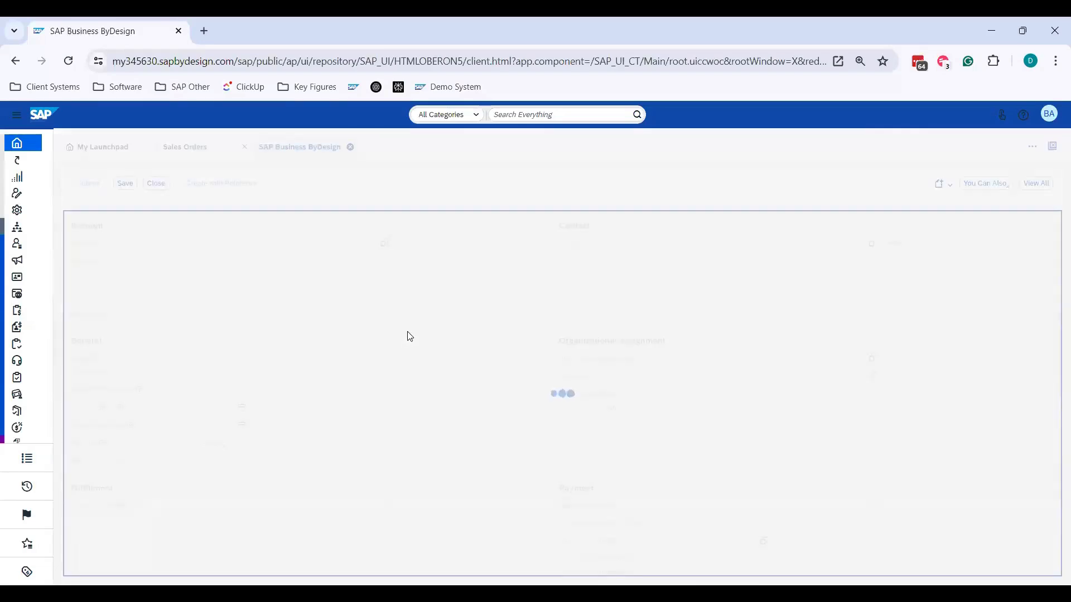
scroll(225, 376, "down", 2)
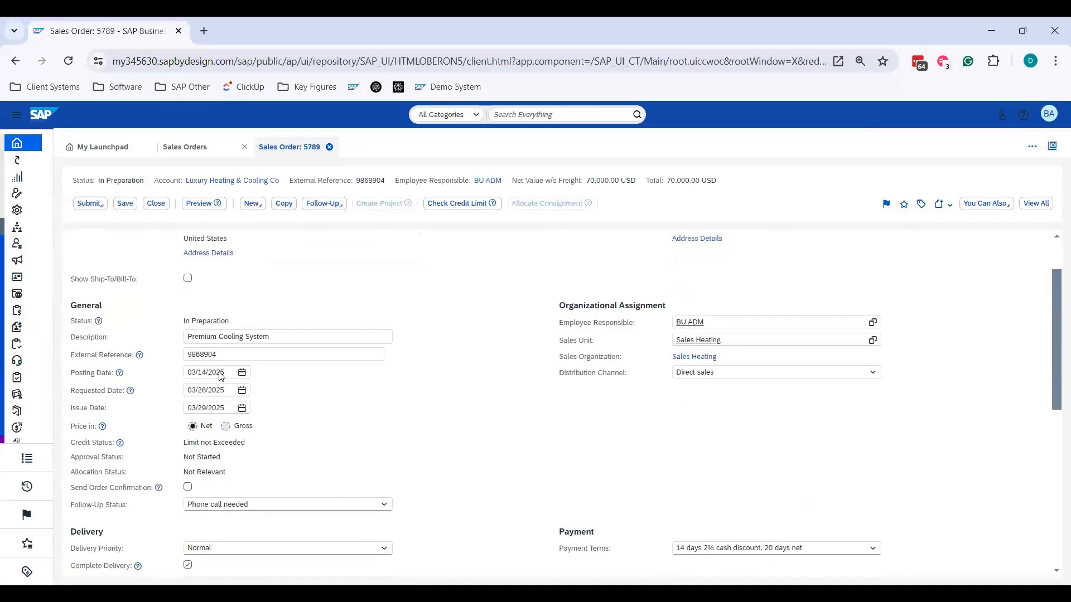
left_click(226, 376)
type("today")
key("Tab")
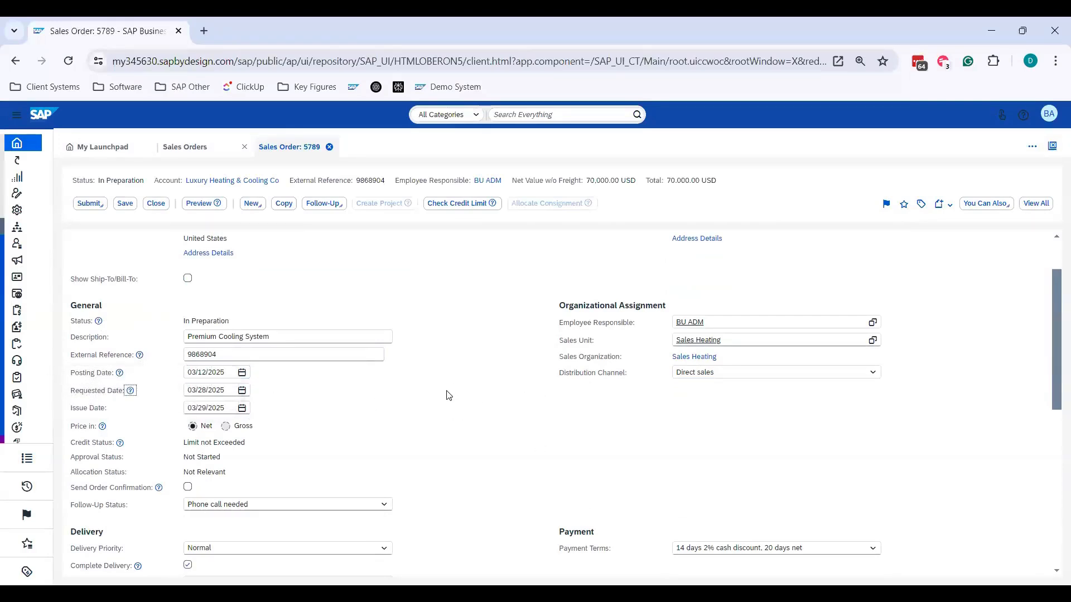
- Set the order's Requested Date to yesterday, 03/11/2025, and its Issue Date to tomorrow, 03/13/2025
double_click(229, 372)
double_click(220, 390)
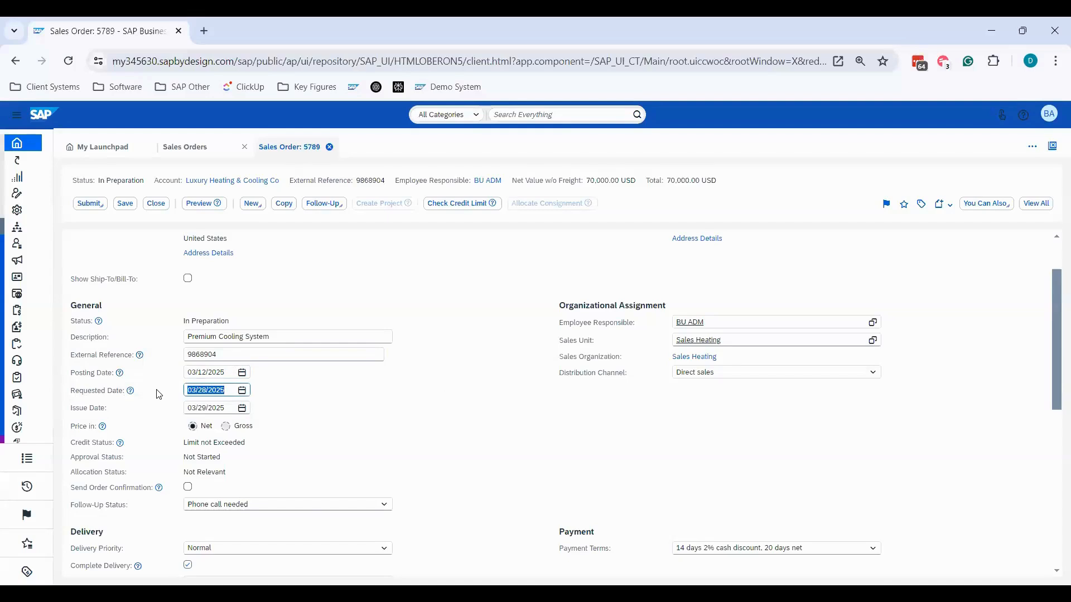
type("yesterday")
key("Tab")
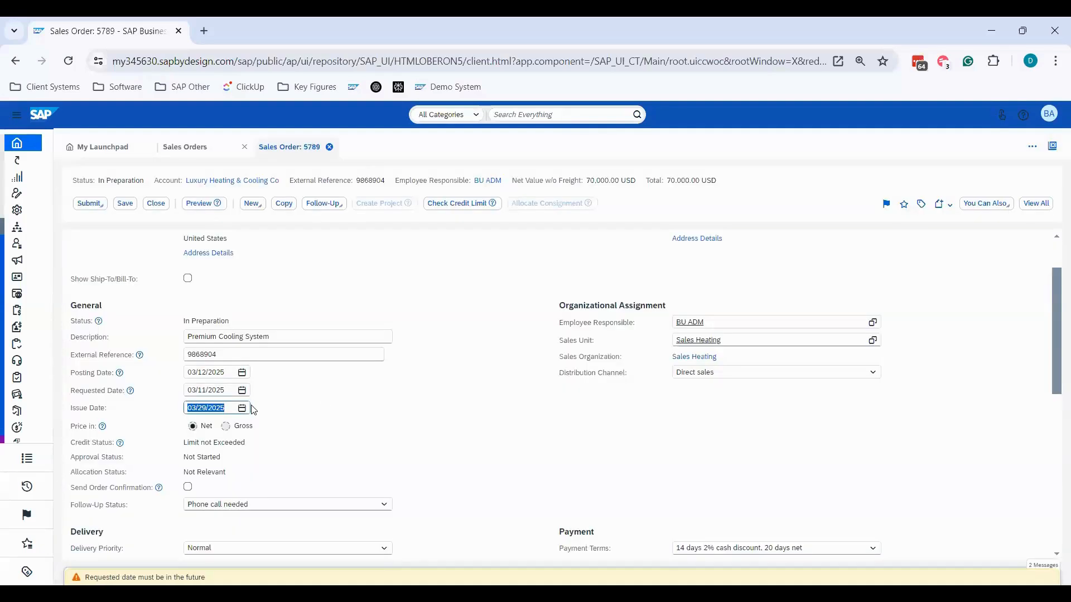
type("tomorrow")
key("Tab")
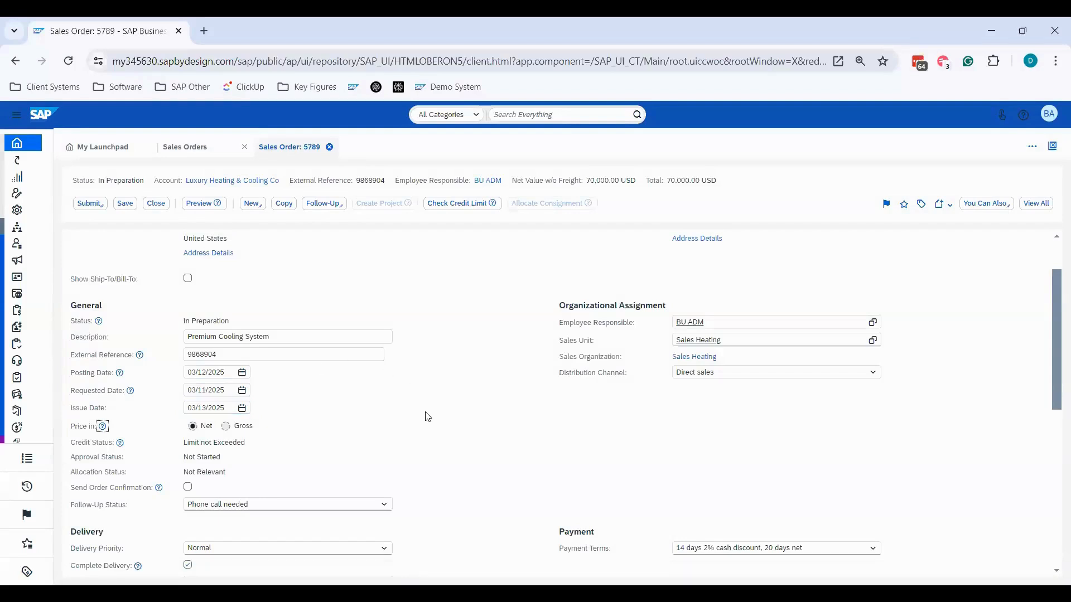
- Close the sales order and discard the date changes without saving
left_click(218, 355)
left_click(209, 391)
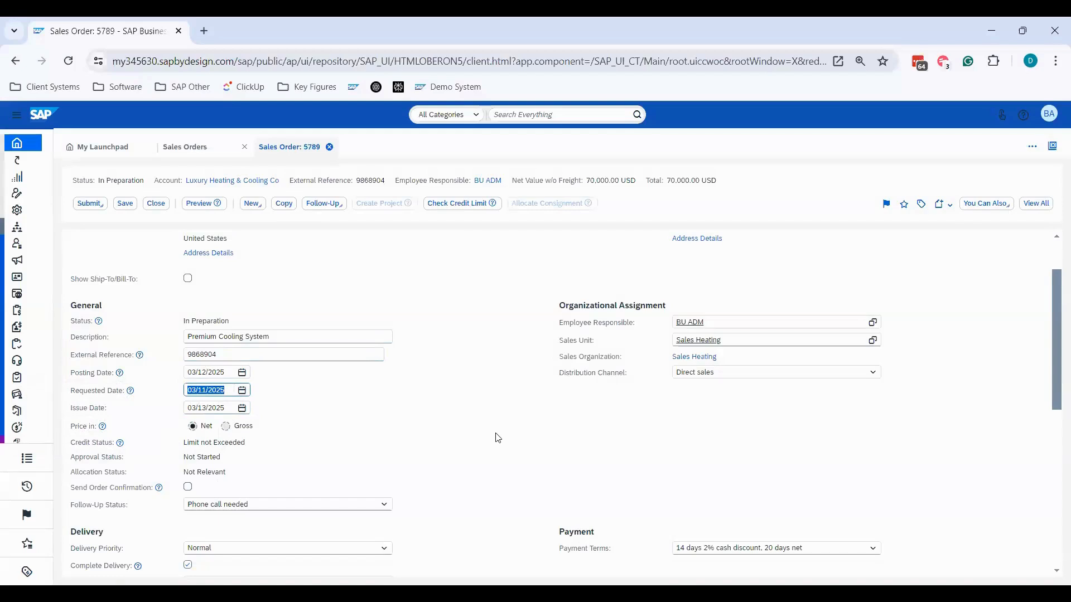
left_click(156, 204)
left_click(549, 368)
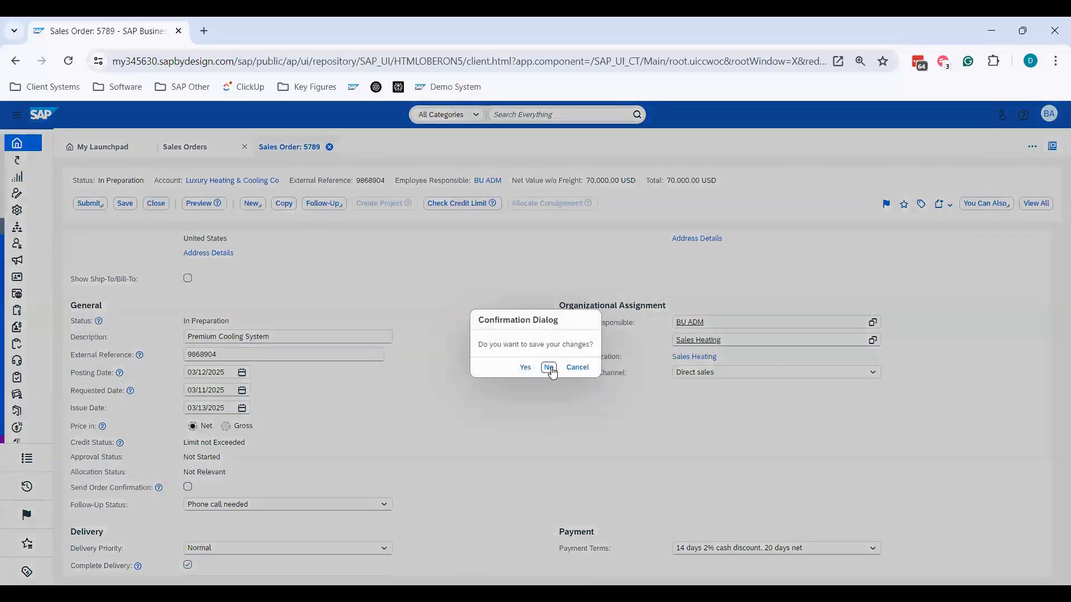